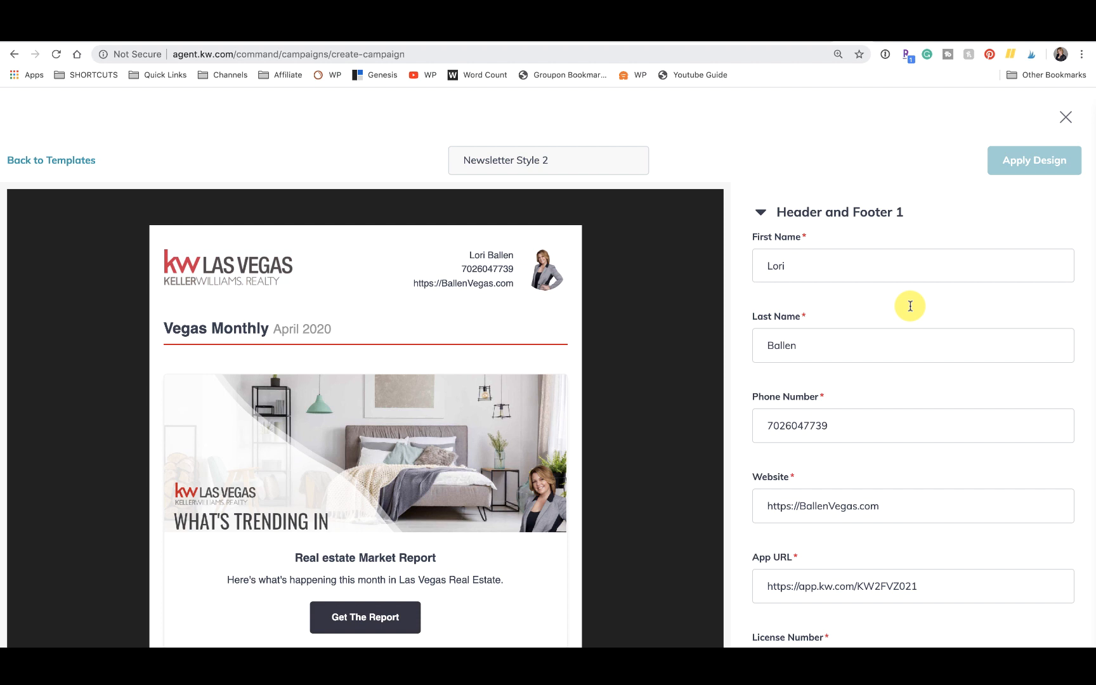
Look through the Newsletter Style 2 preview, from the header and market report to the app, listing and footer sections
{"action": "scroll", "coordinate": [469, 335], "scroll_direction": "down", "scroll_amount": 7}
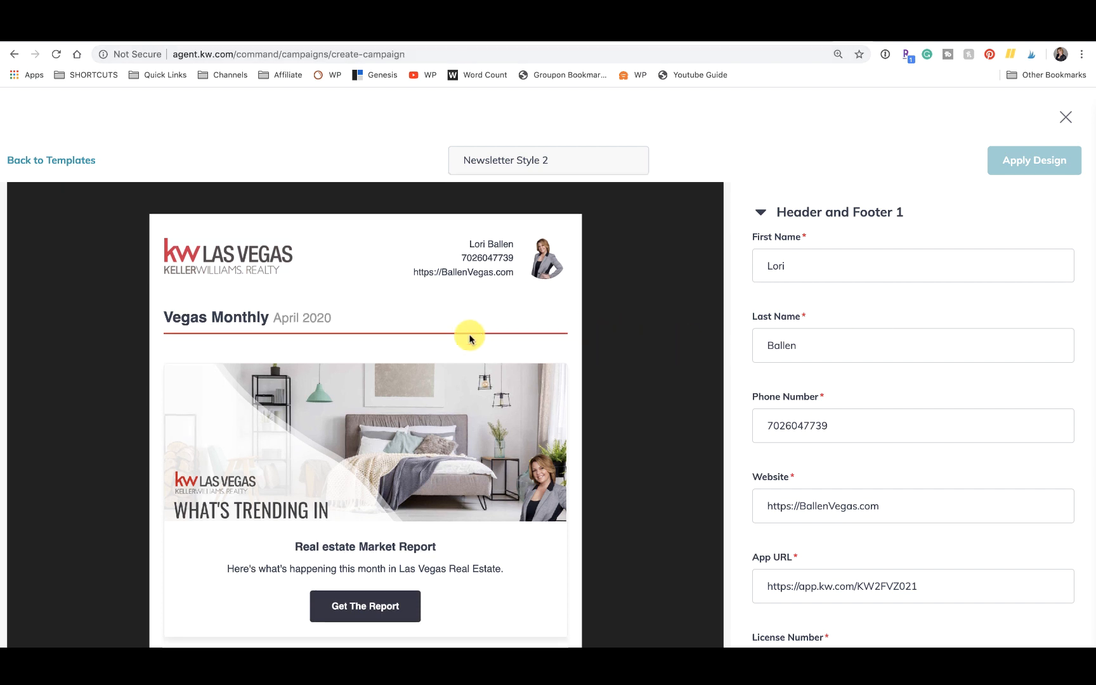
{"action": "scroll", "coordinate": [470, 341], "scroll_direction": "down", "scroll_amount": 10}
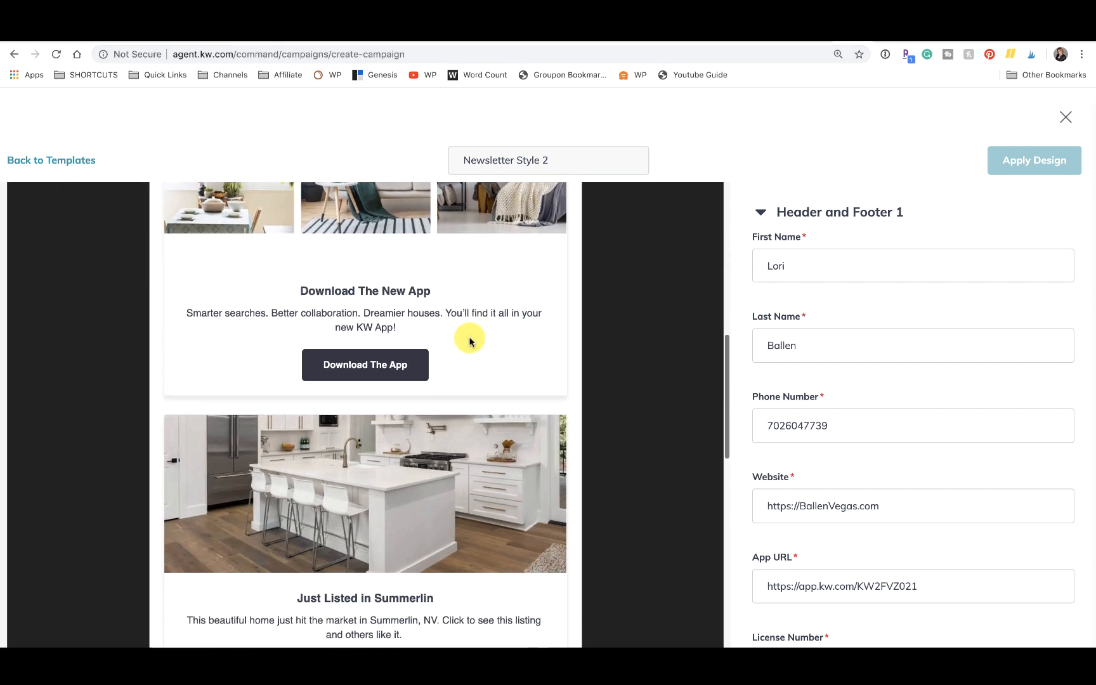
{"action": "scroll", "coordinate": [469, 341], "scroll_direction": "down", "scroll_amount": 4}
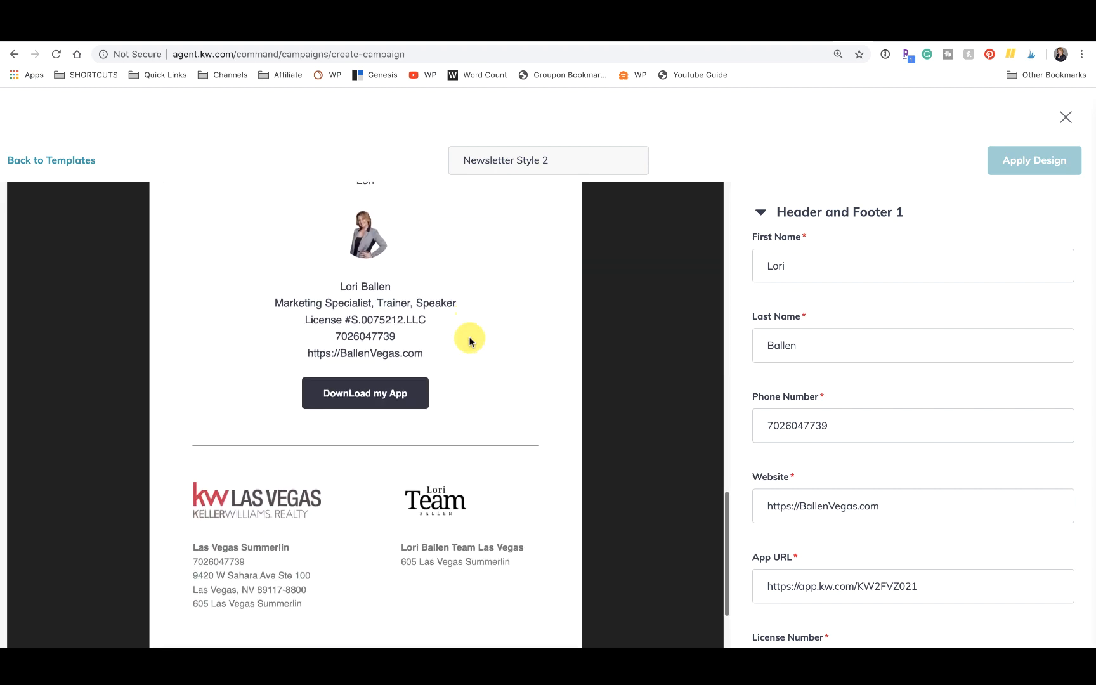
{"action": "scroll", "coordinate": [467, 333], "scroll_direction": "up", "scroll_amount": 20}
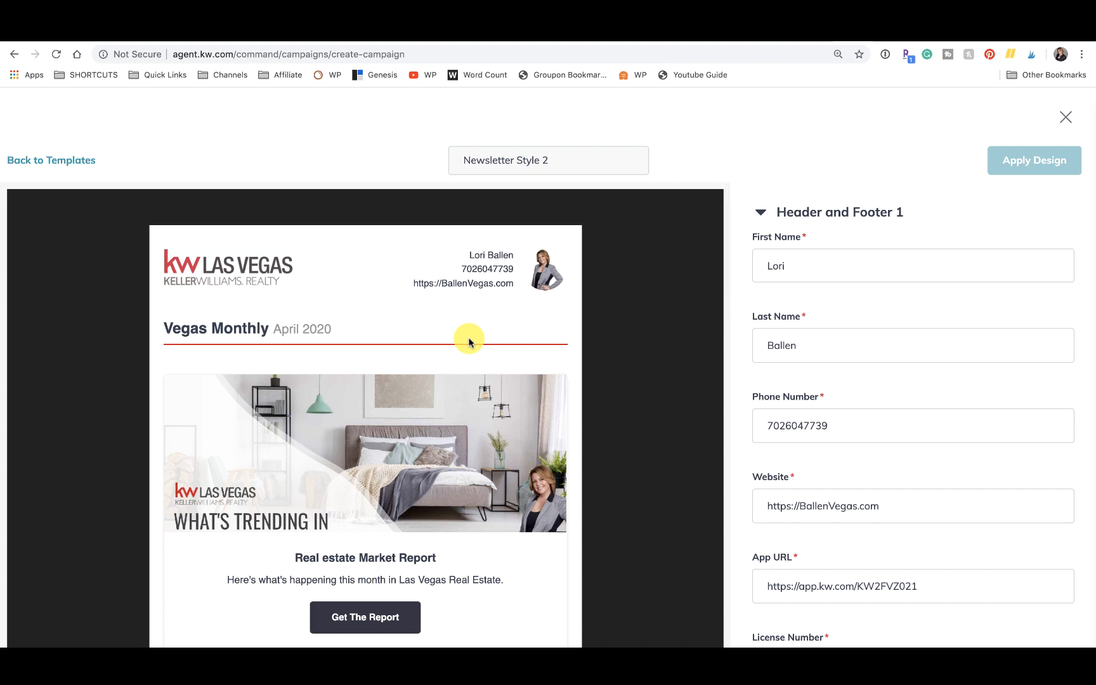
{"action": "scroll", "coordinate": [468, 337], "scroll_direction": "down", "scroll_amount": 4}
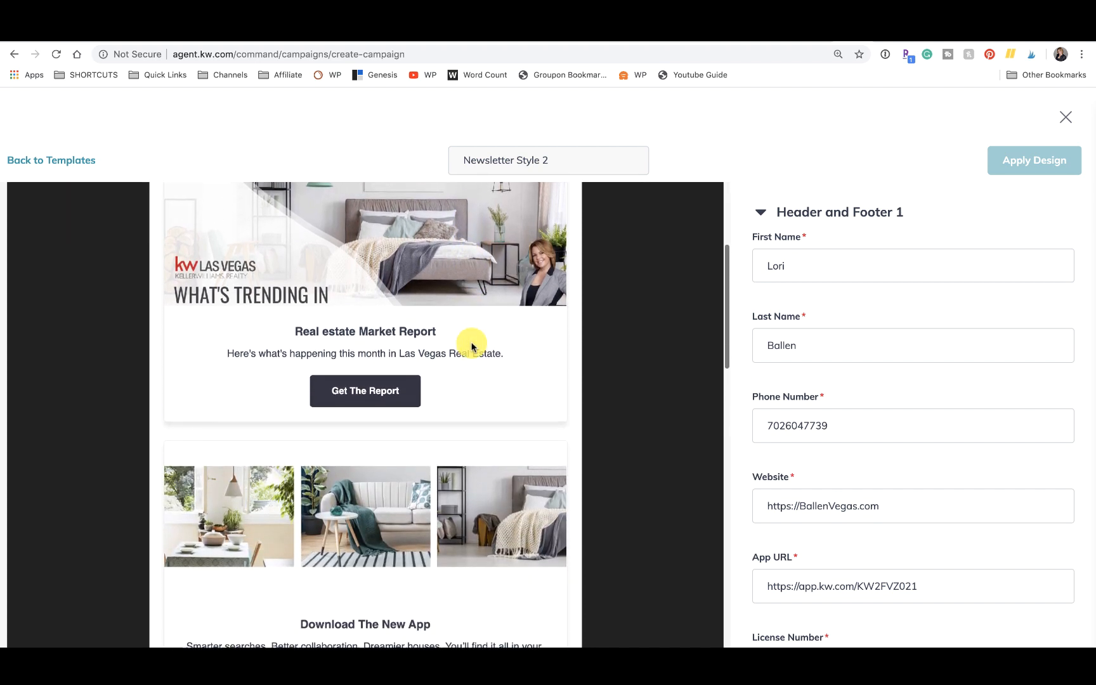
{"action": "scroll", "coordinate": [472, 343], "scroll_direction": "up", "scroll_amount": 4}
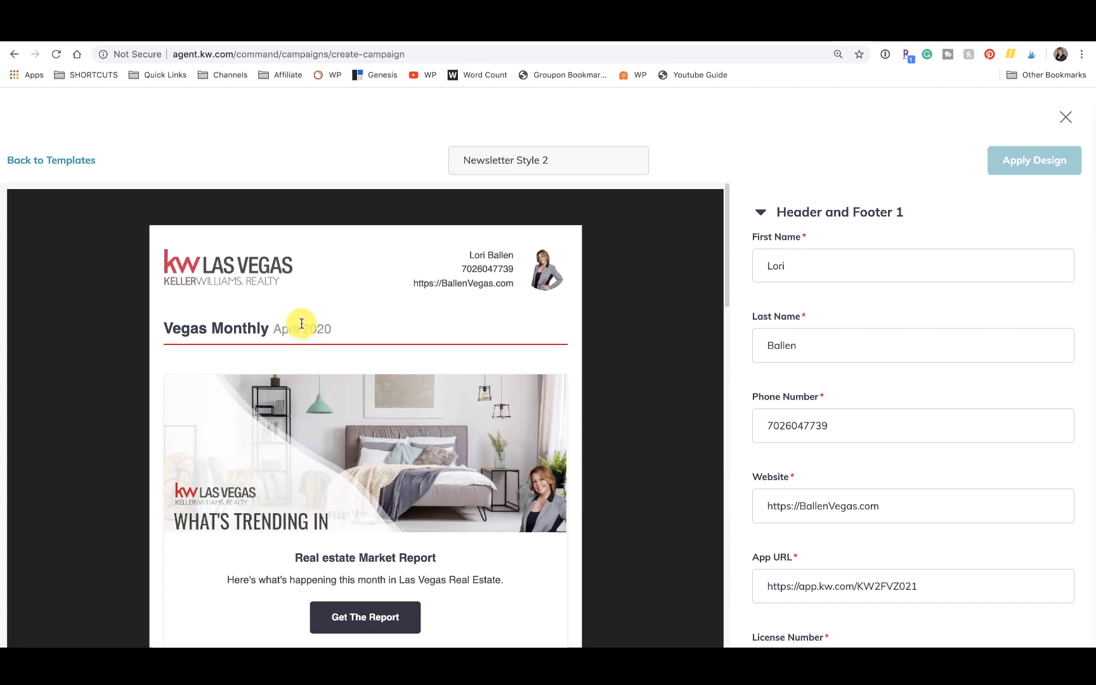
{"action": "scroll", "coordinate": [266, 282], "scroll_direction": "down", "scroll_amount": 3}
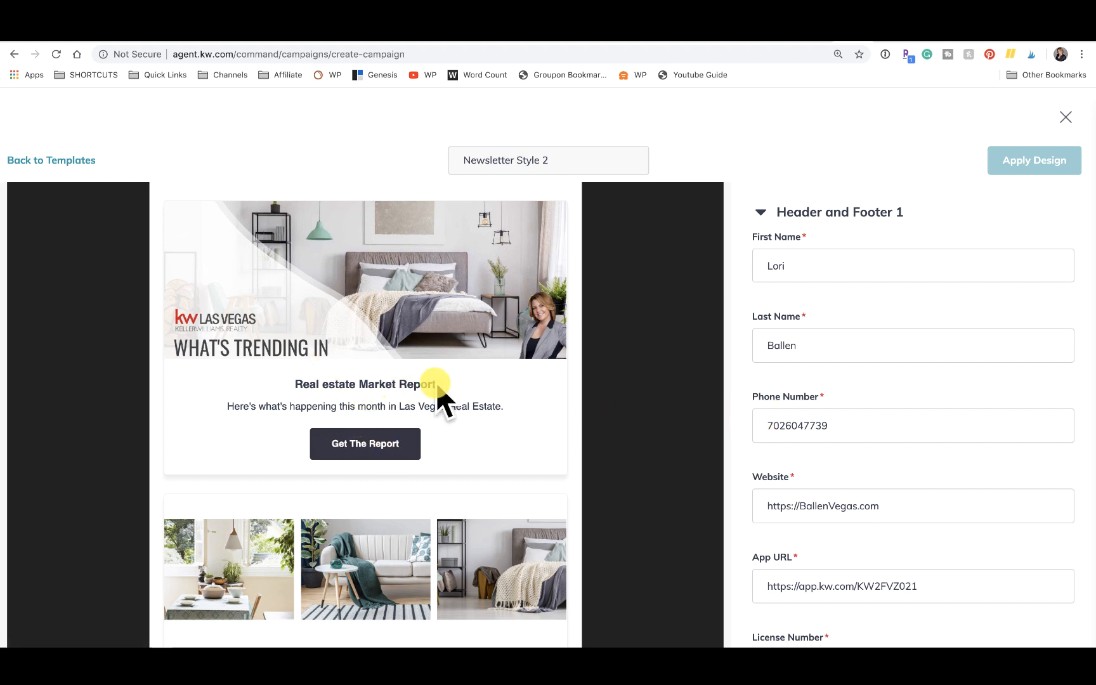
{"action": "scroll", "coordinate": [367, 364], "scroll_direction": "down", "scroll_amount": 5}
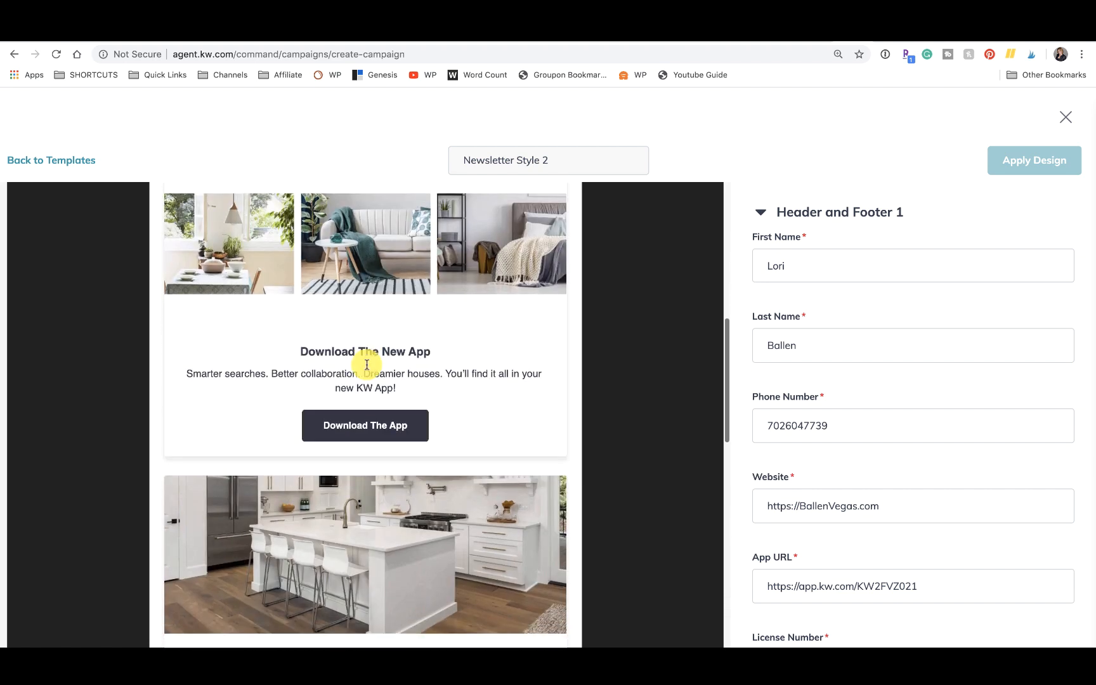
{"action": "scroll", "coordinate": [436, 375], "scroll_direction": "down", "scroll_amount": 1}
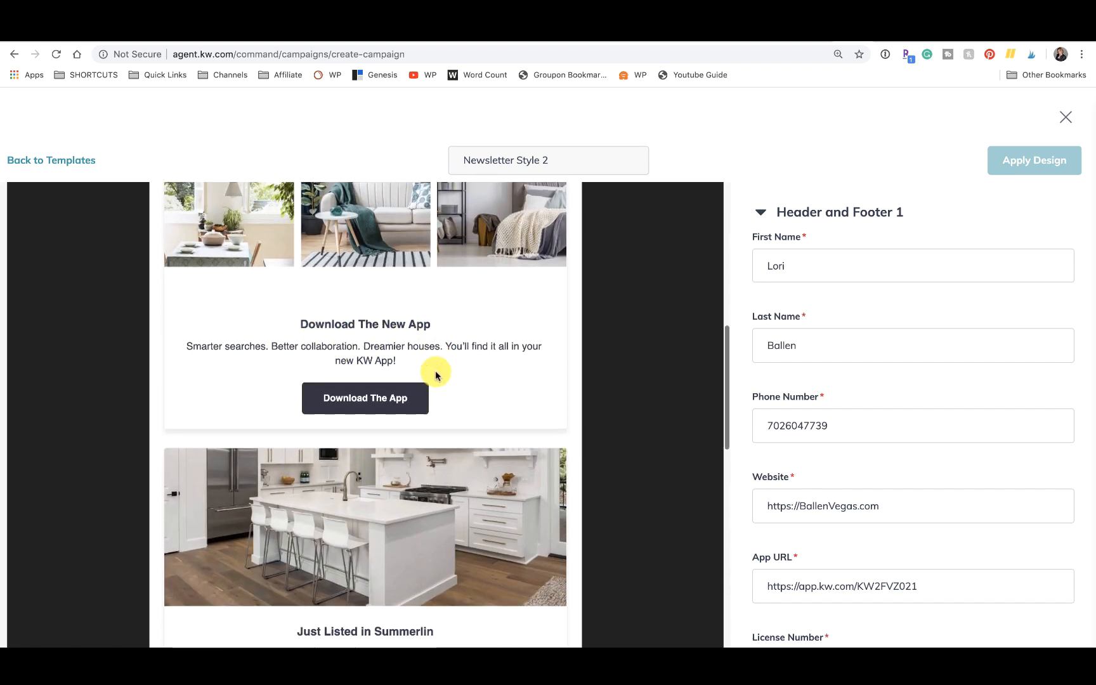
{"action": "scroll", "coordinate": [435, 376], "scroll_direction": "down", "scroll_amount": 3}
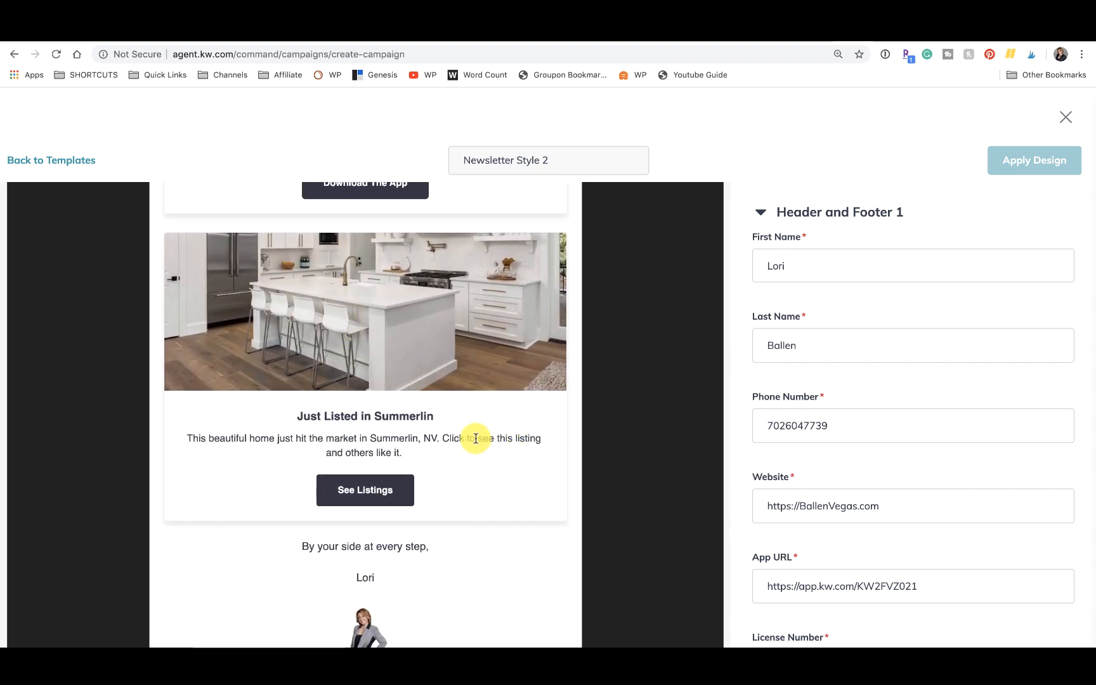
Examine the template's editable fields, including agent photo, DBA logo, email title and section headline, alongside the newsletter preview
{"action": "scroll", "coordinate": [873, 482], "scroll_direction": "down", "scroll_amount": 5}
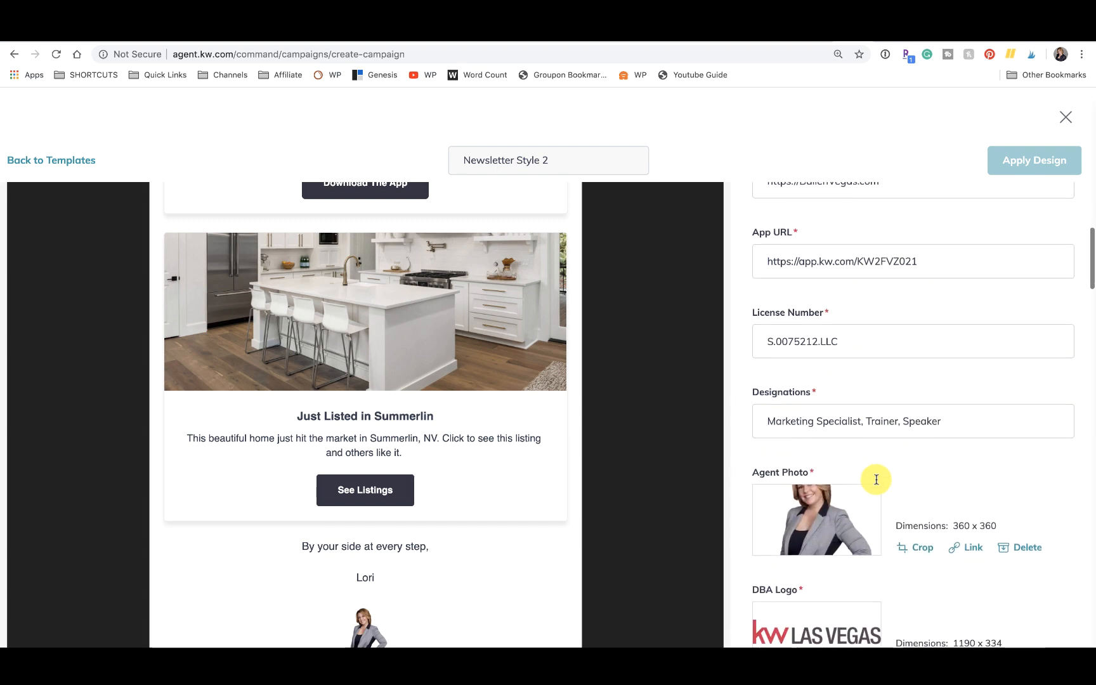
{"action": "scroll", "coordinate": [876, 479], "scroll_direction": "down", "scroll_amount": 7}
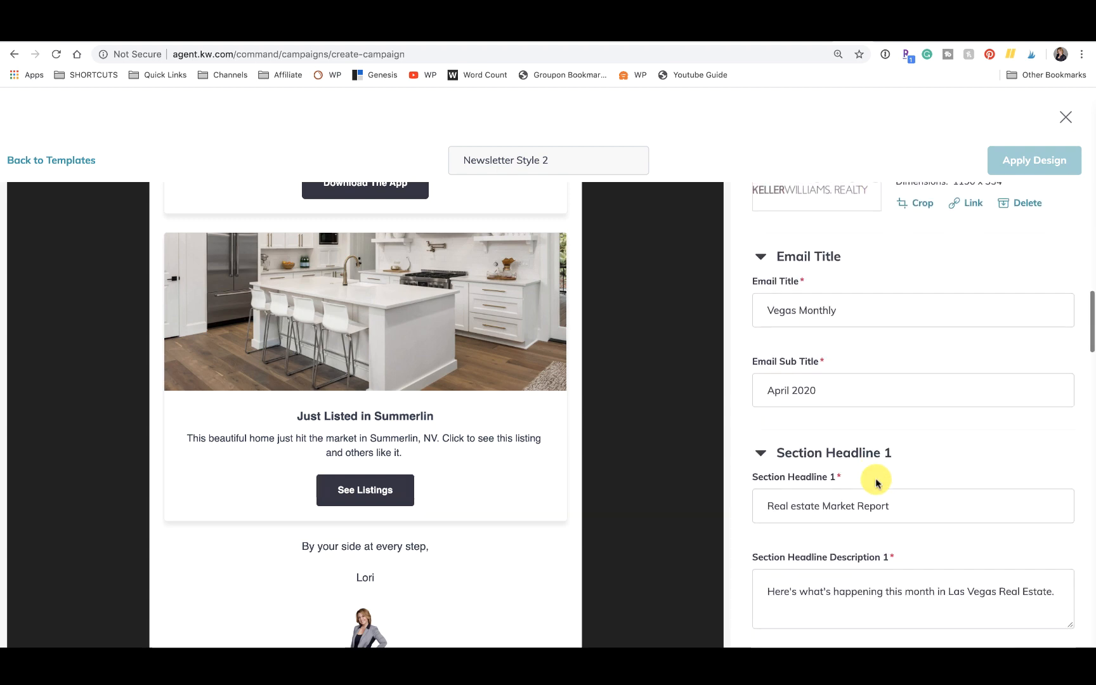
{"action": "scroll", "coordinate": [900, 479], "scroll_direction": "down", "scroll_amount": 2}
{"action": "scroll", "coordinate": [888, 476], "scroll_direction": "up", "scroll_amount": 7}
{"action": "scroll", "coordinate": [410, 462], "scroll_direction": "up", "scroll_amount": 8}
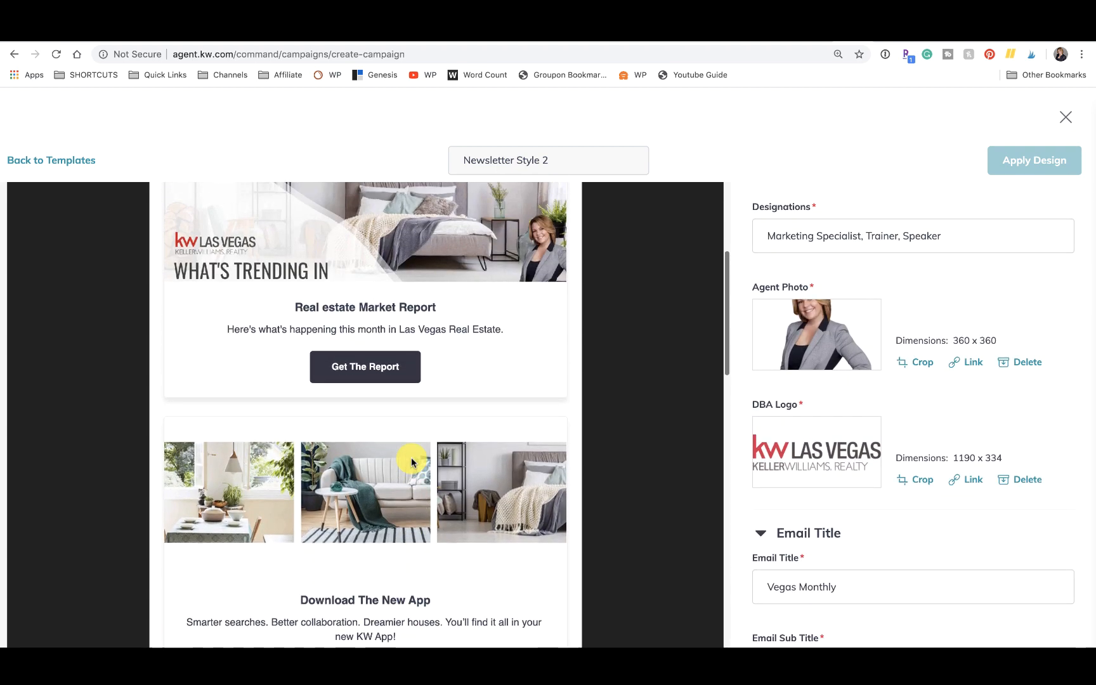
{"action": "scroll", "coordinate": [411, 461], "scroll_direction": "up", "scroll_amount": 4}
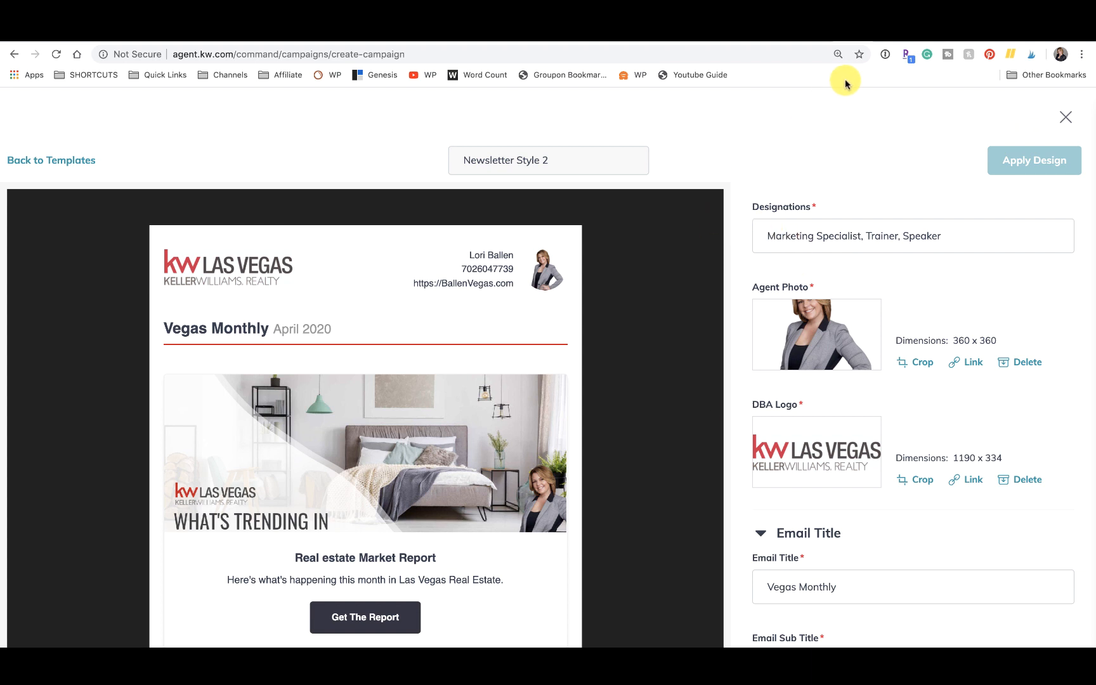
Switch to the Command home page in the other browser tab and create a new campaign of type Email
{"action": "left_click", "coordinate": [816, 33]}
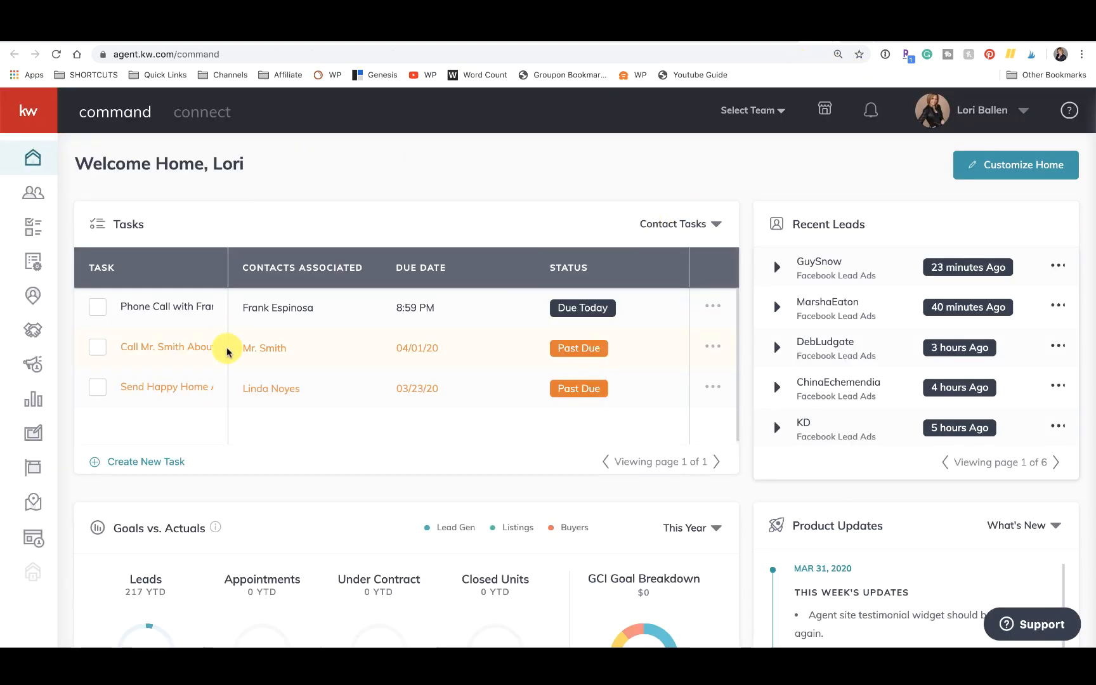
{"action": "left_click", "coordinate": [33, 363]}
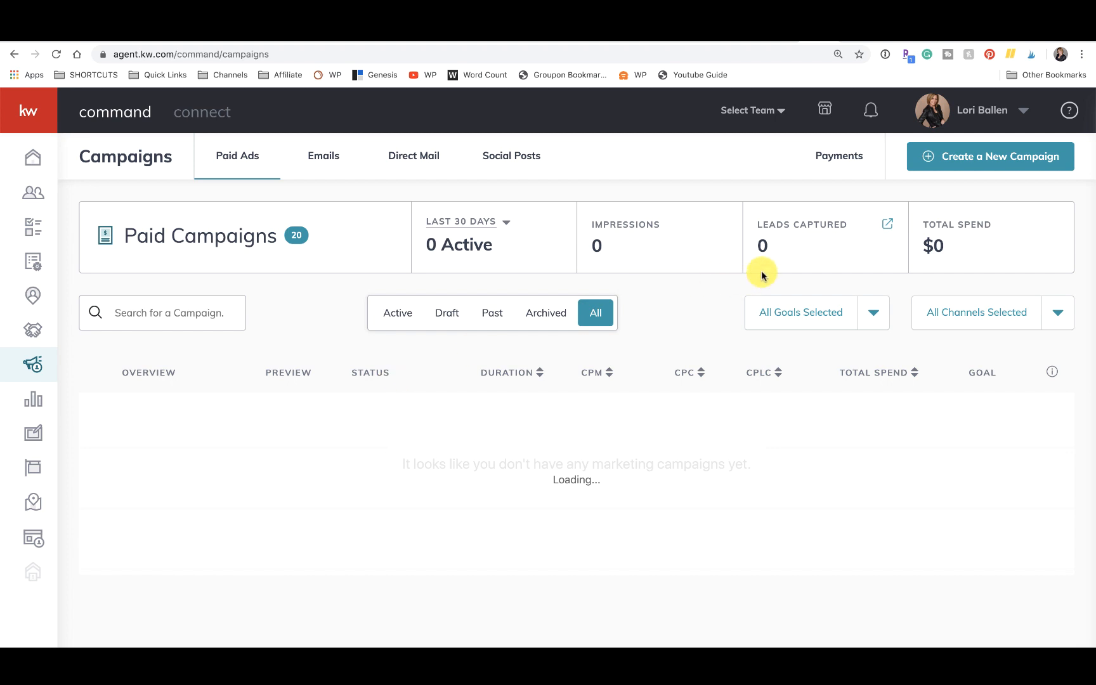
{"action": "left_click", "coordinate": [975, 156]}
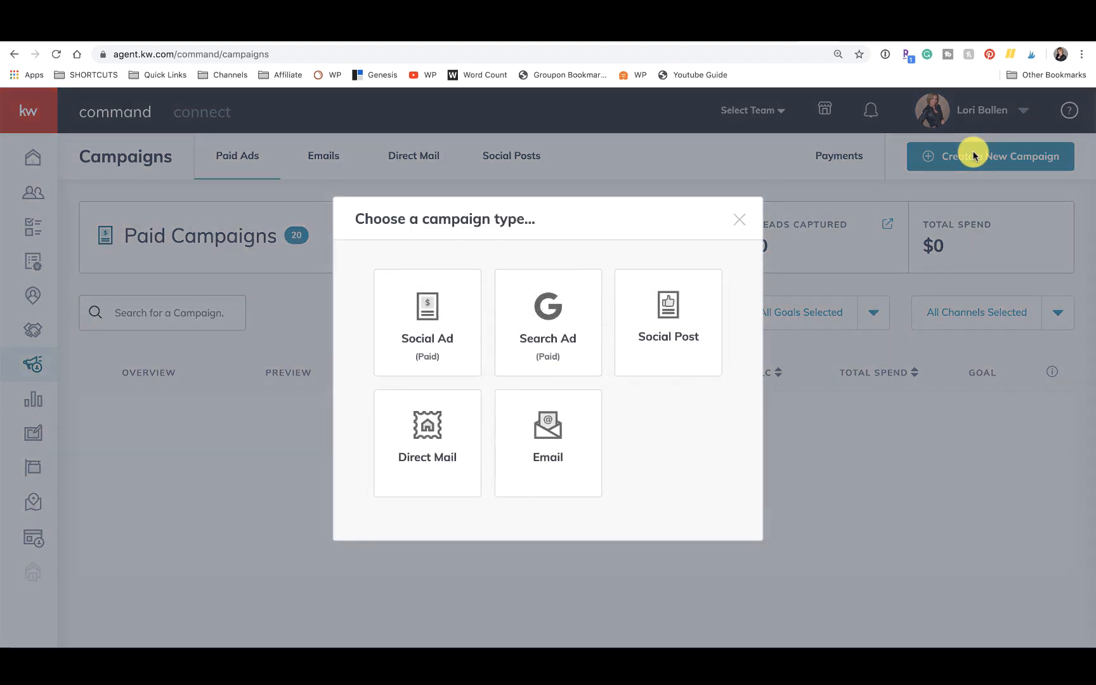
{"action": "left_click", "coordinate": [553, 441]}
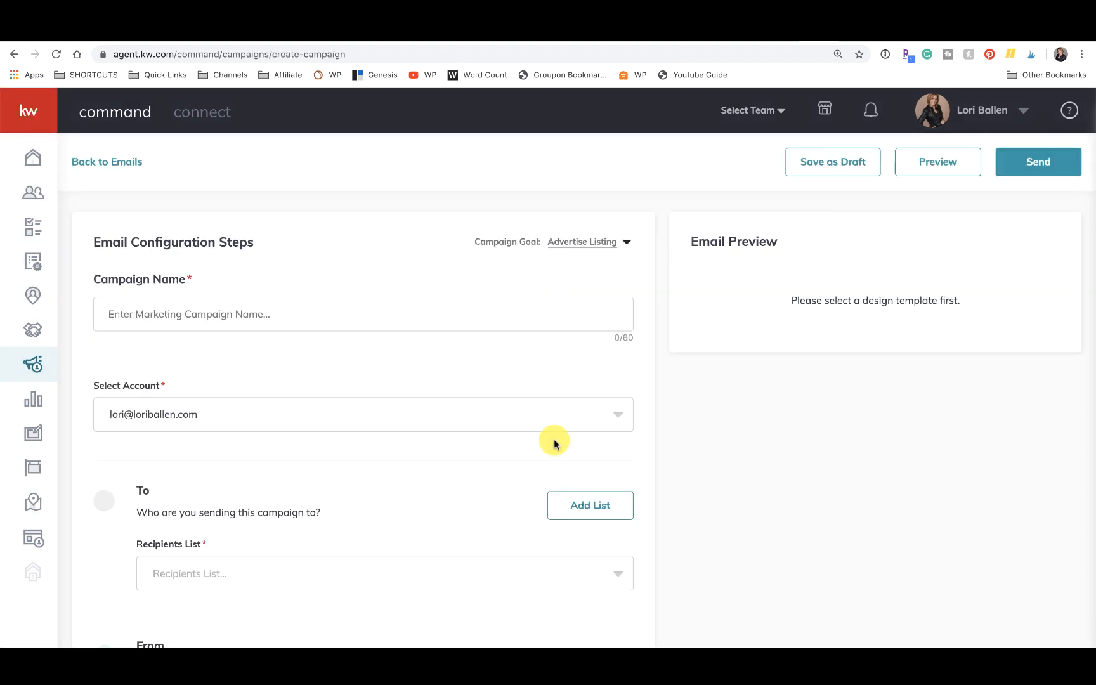
Set the new email campaign's goal to Brand Awareness and look over the remaining configuration steps
{"action": "scroll", "coordinate": [367, 313], "scroll_direction": "down", "scroll_amount": 1}
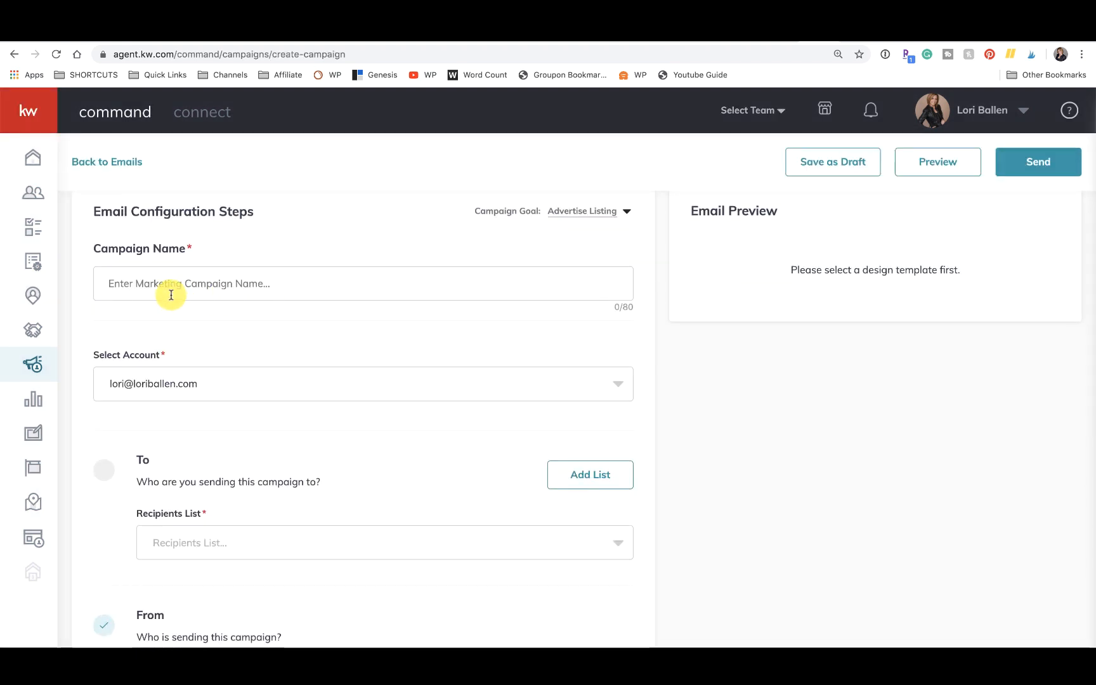
{"action": "scroll", "coordinate": [167, 290], "scroll_direction": "up", "scroll_amount": 1}
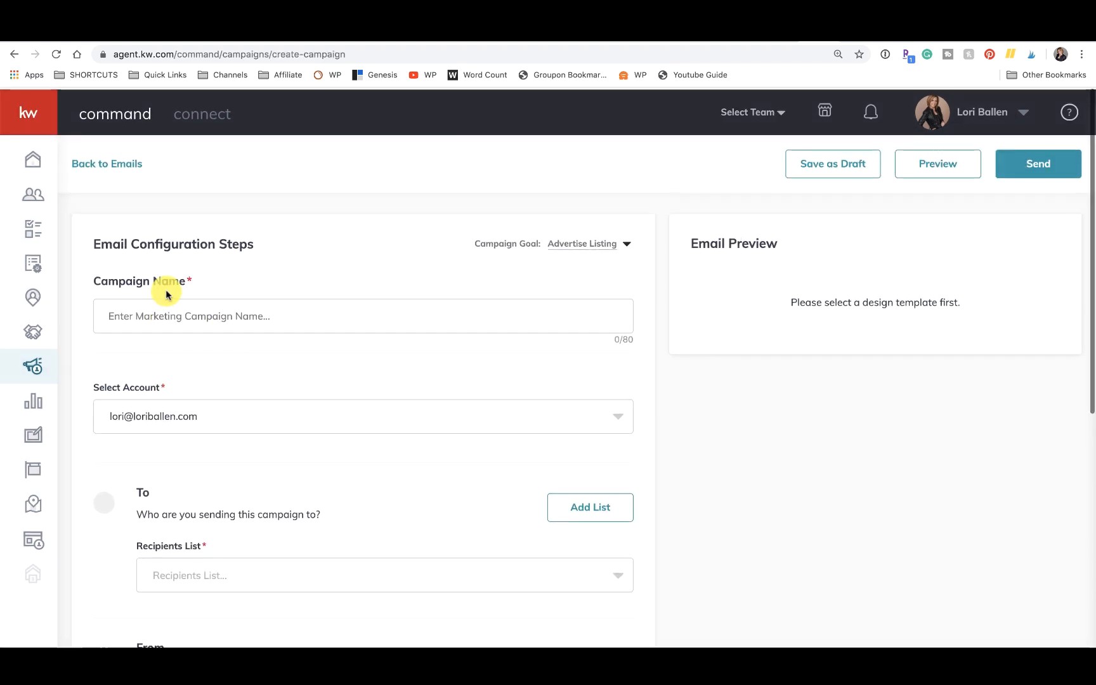
{"action": "left_click", "coordinate": [604, 242]}
{"action": "scroll", "coordinate": [600, 343], "scroll_direction": "down", "scroll_amount": 1}
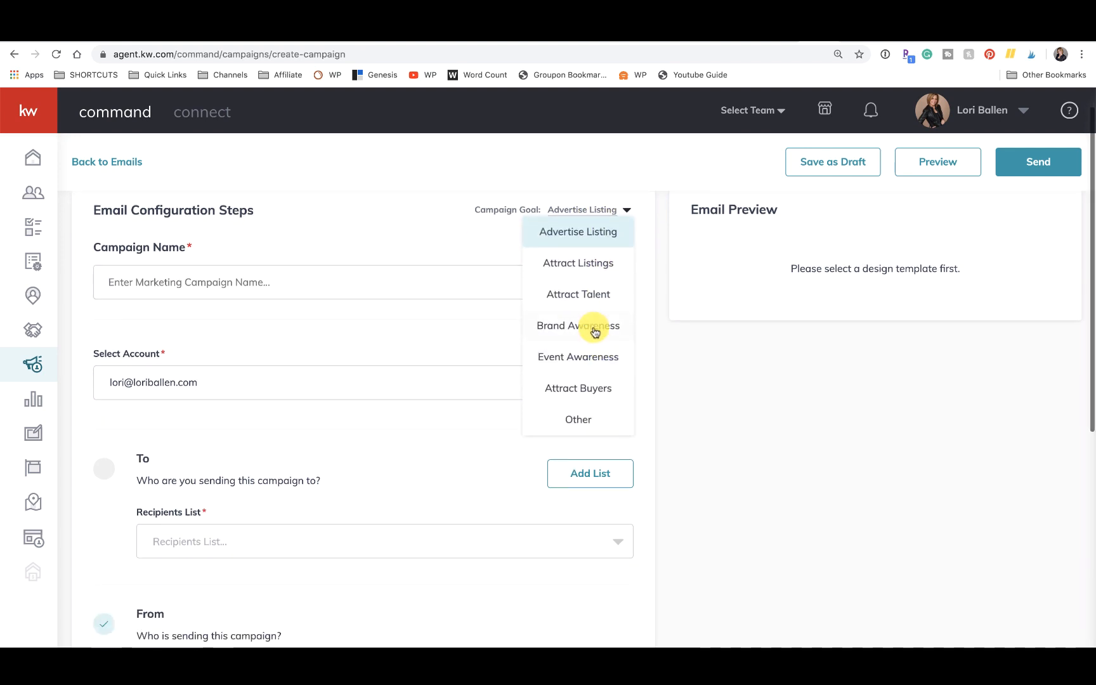
{"action": "left_click", "coordinate": [594, 326]}
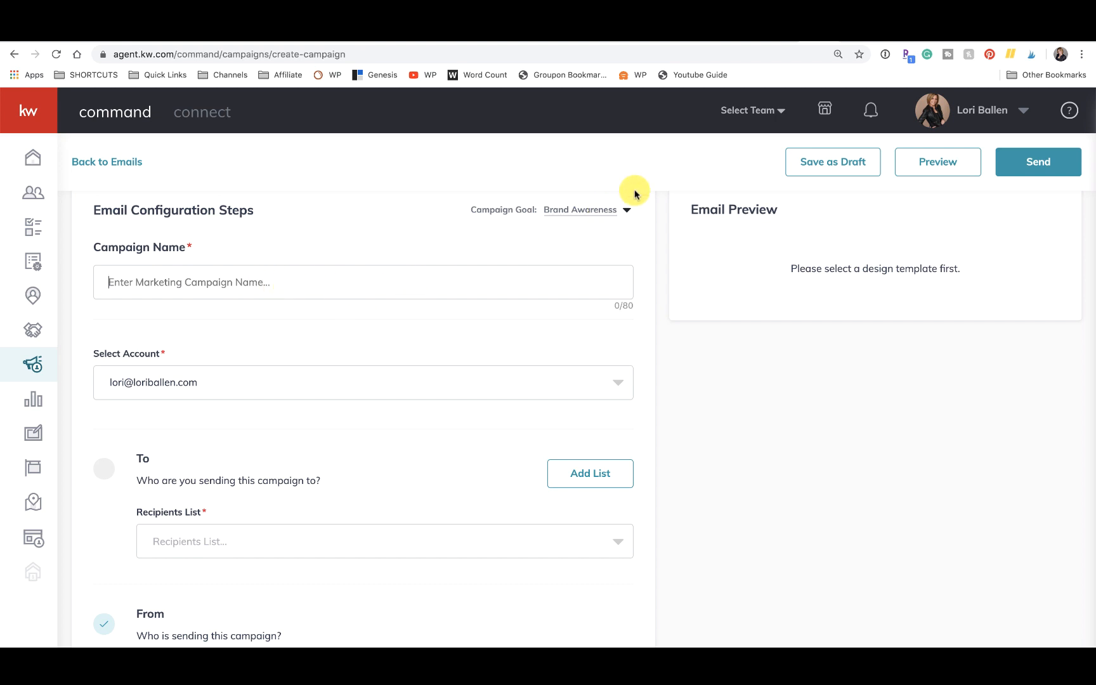
{"action": "scroll", "coordinate": [506, 447], "scroll_direction": "down", "scroll_amount": 1}
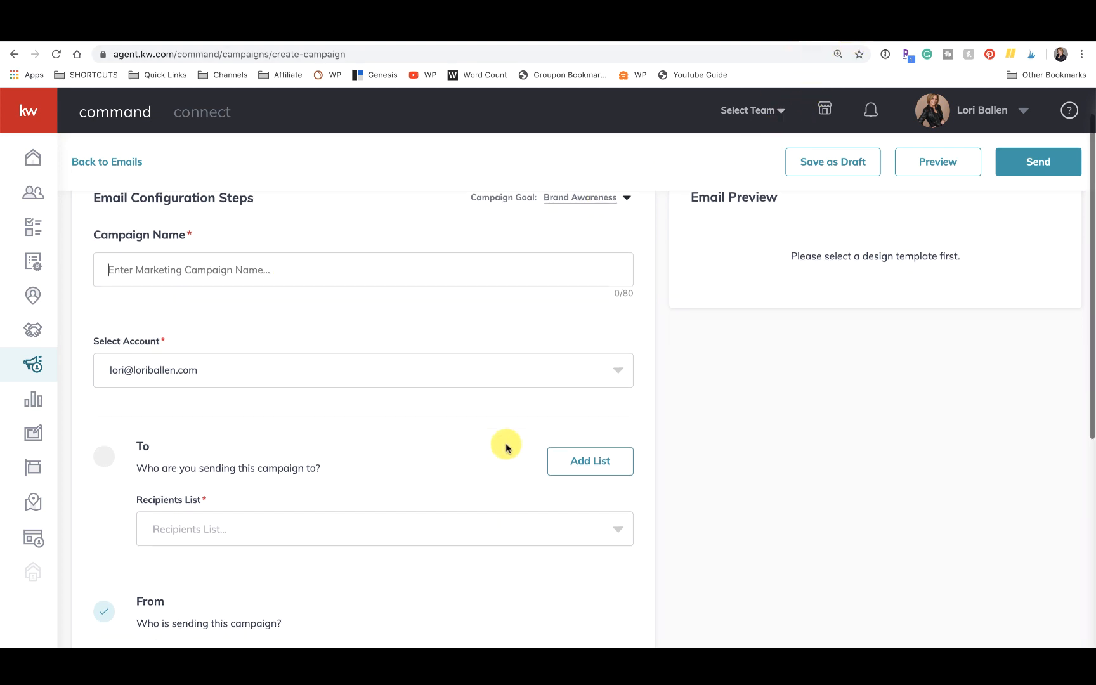
{"action": "scroll", "coordinate": [506, 448], "scroll_direction": "down", "scroll_amount": 2}
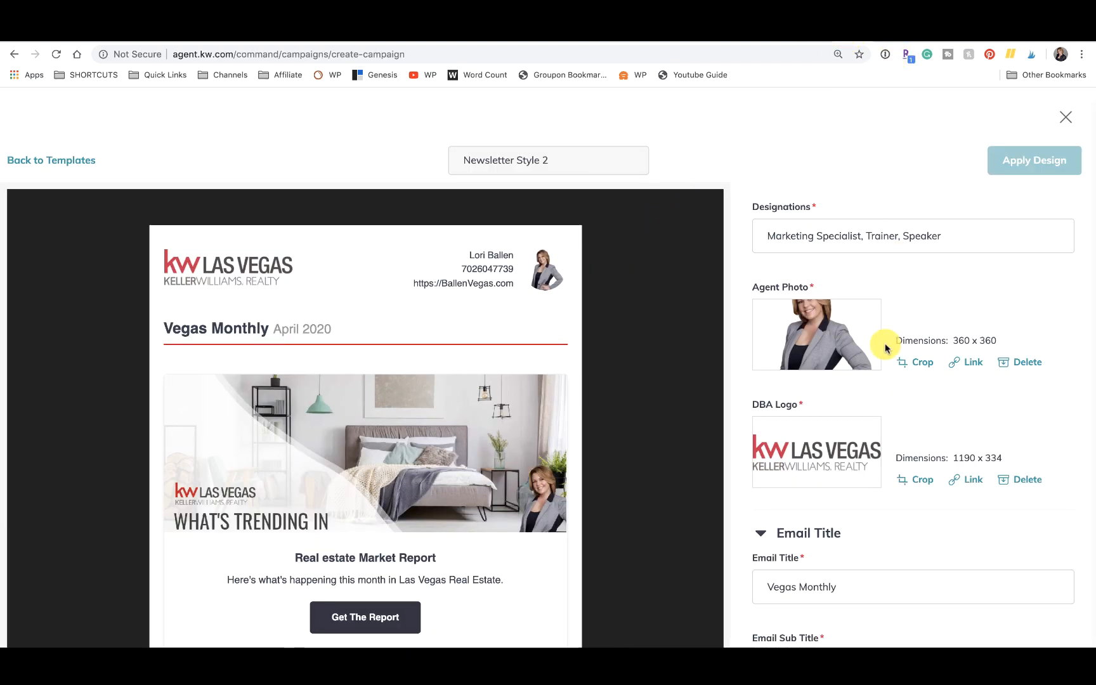
Return to the Newsletter Style 2 design and review its section fields and the full newsletter preview down to the footer
{"action": "scroll", "coordinate": [886, 345], "scroll_direction": "down", "scroll_amount": 6}
{"action": "scroll", "coordinate": [885, 344], "scroll_direction": "down", "scroll_amount": 3}
{"action": "scroll", "coordinate": [511, 445], "scroll_direction": "down", "scroll_amount": 15}
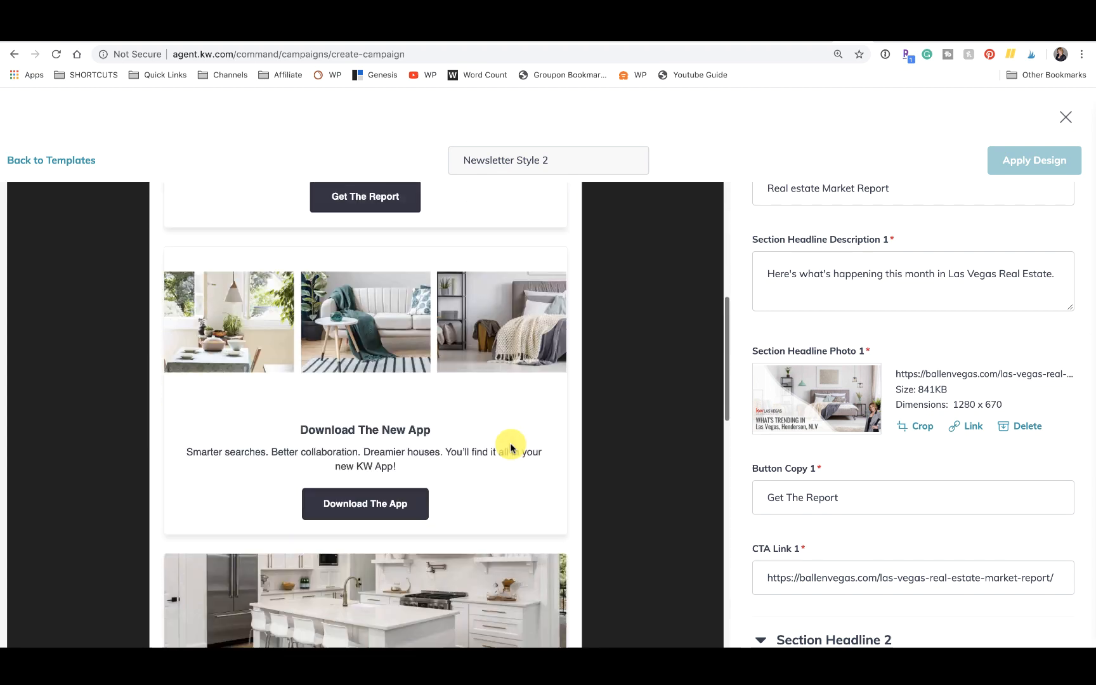
{"action": "scroll", "coordinate": [986, 282], "scroll_direction": "up", "scroll_amount": 15}
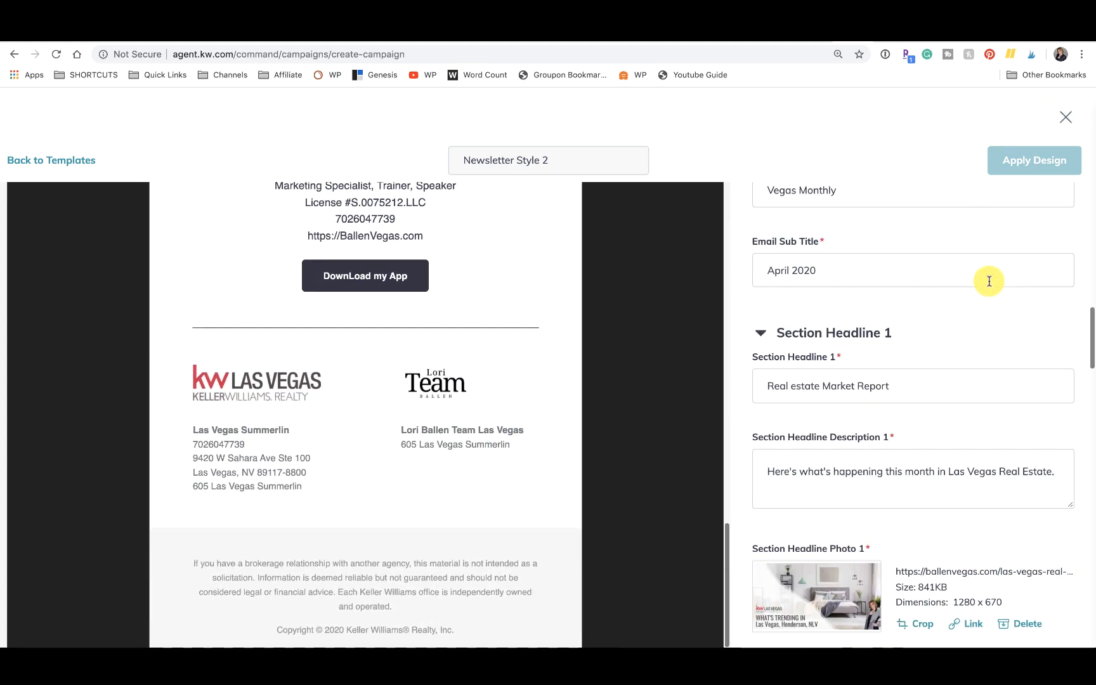
{"action": "scroll", "coordinate": [986, 297], "scroll_direction": "up", "scroll_amount": 5}
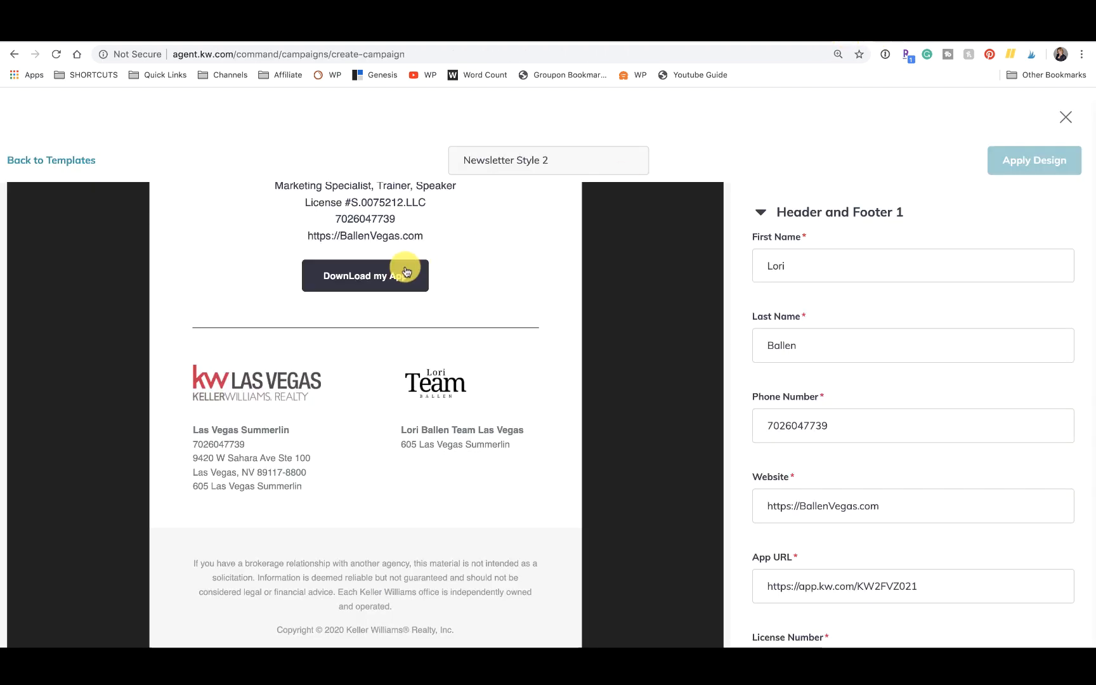
{"action": "scroll", "coordinate": [427, 274], "scroll_direction": "up", "scroll_amount": 15}
{"action": "scroll", "coordinate": [427, 274], "scroll_direction": "up", "scroll_amount": 1}
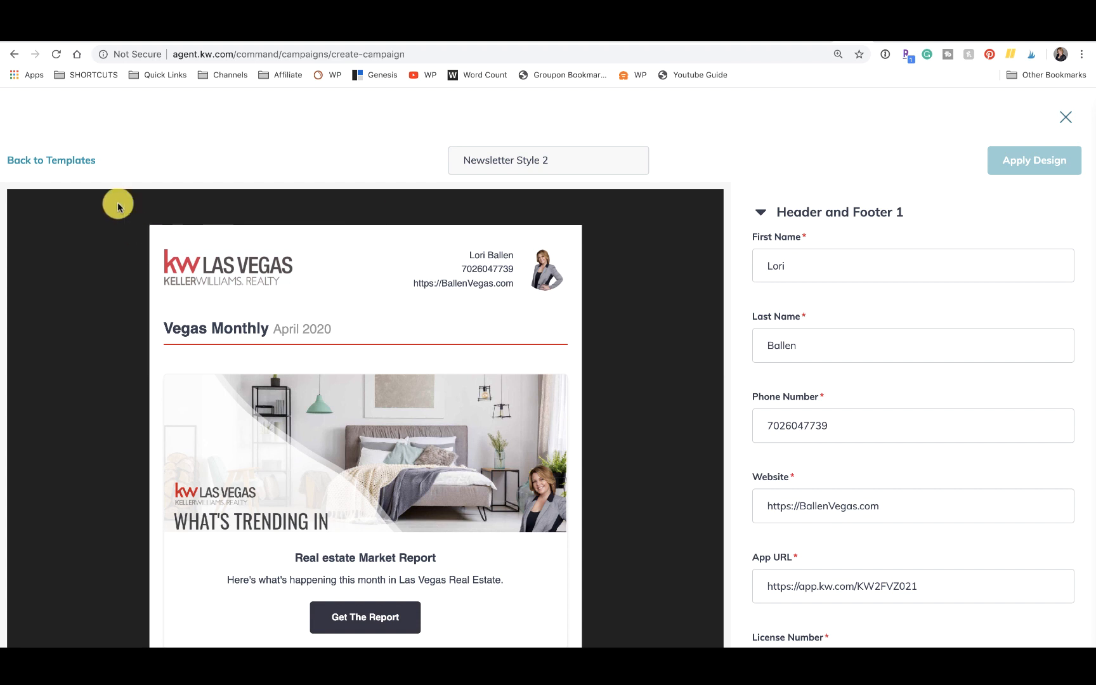
Close the newsletter design editor, then save the Monthly Newsletter campaign as a draft and exit it
{"action": "left_click", "coordinate": [1067, 125]}
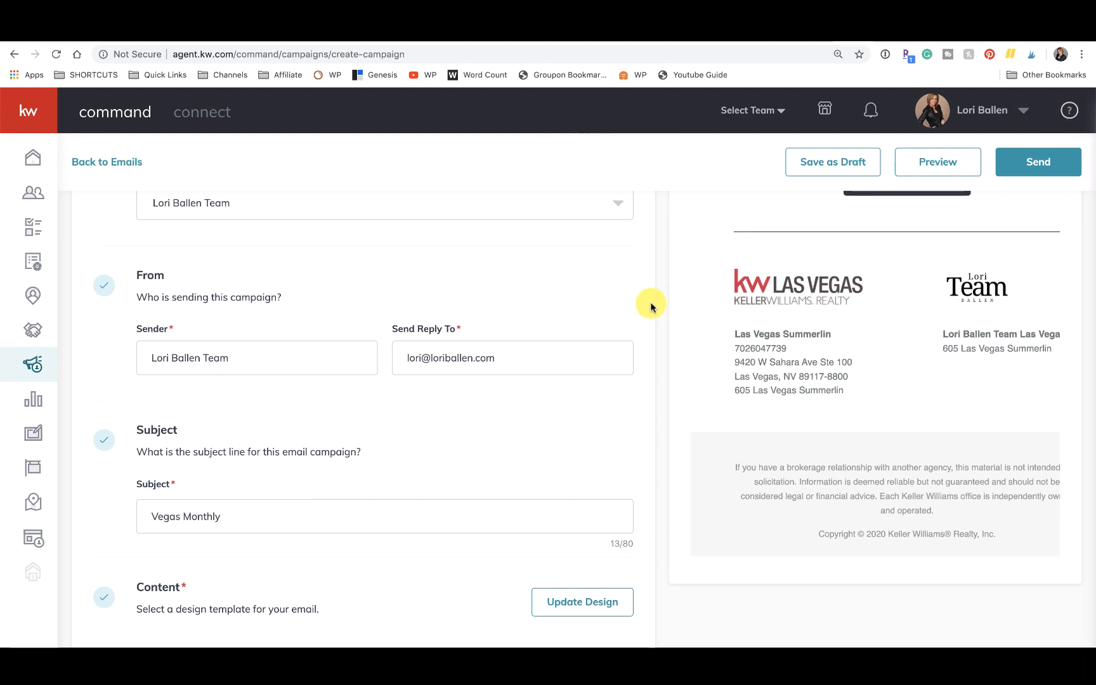
{"action": "scroll", "coordinate": [651, 307], "scroll_direction": "up", "scroll_amount": 10}
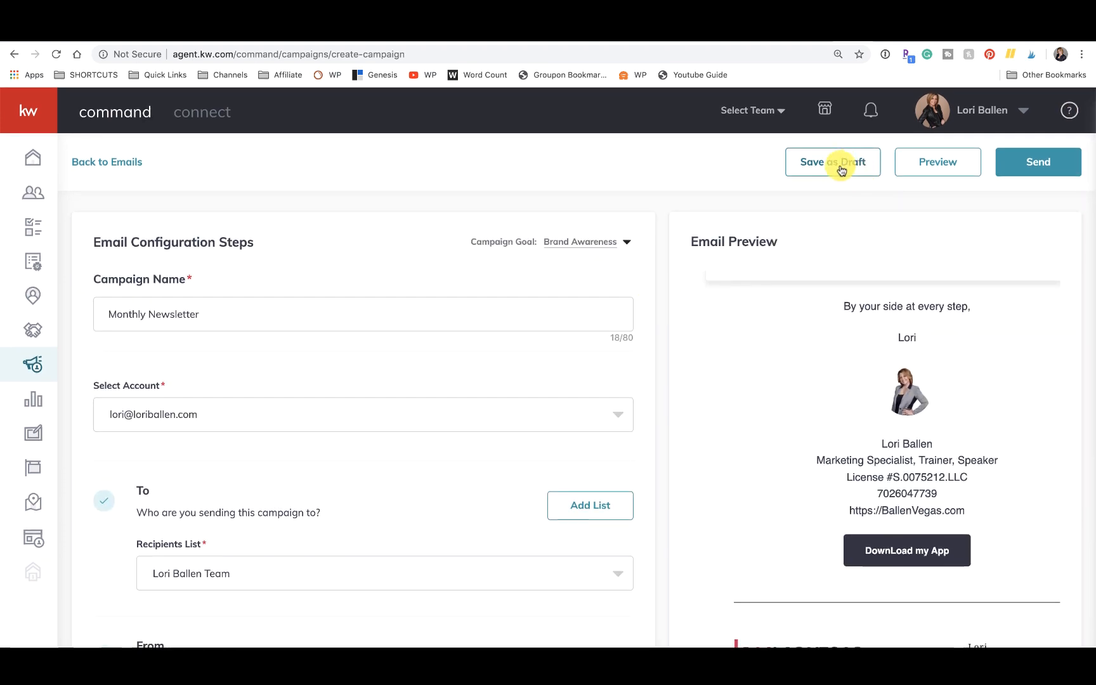
{"action": "left_click", "coordinate": [839, 167]}
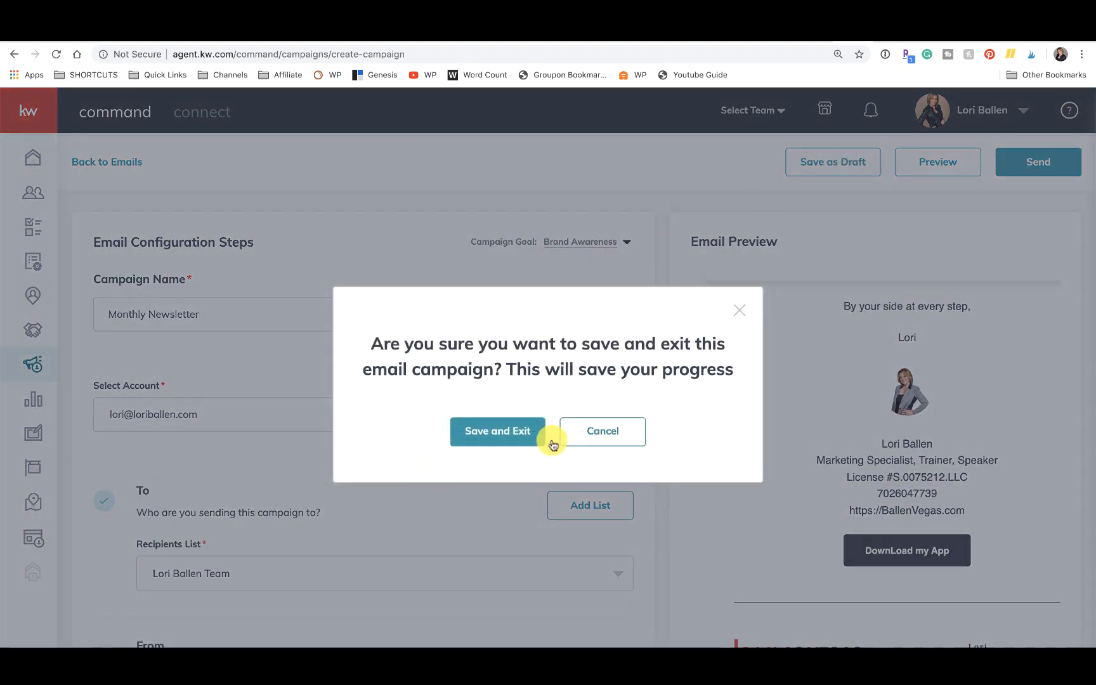
{"action": "left_click", "coordinate": [509, 437]}
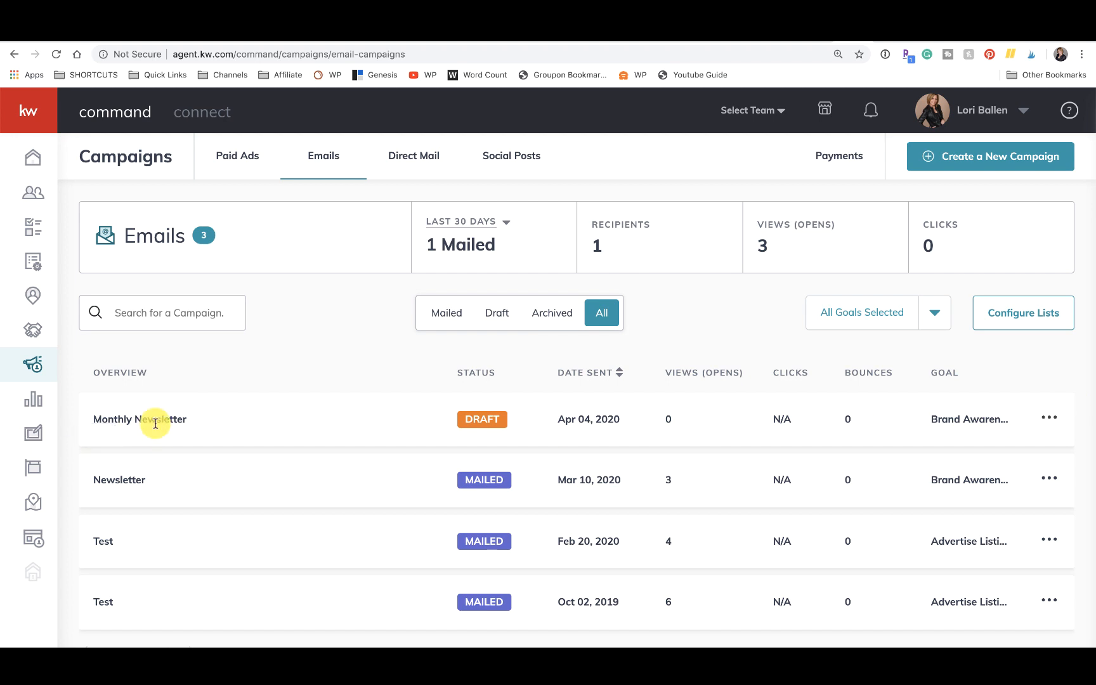
Open the Monthly Newsletter draft campaign for editing from the email campaigns list
{"action": "left_click", "coordinate": [1049, 417]}
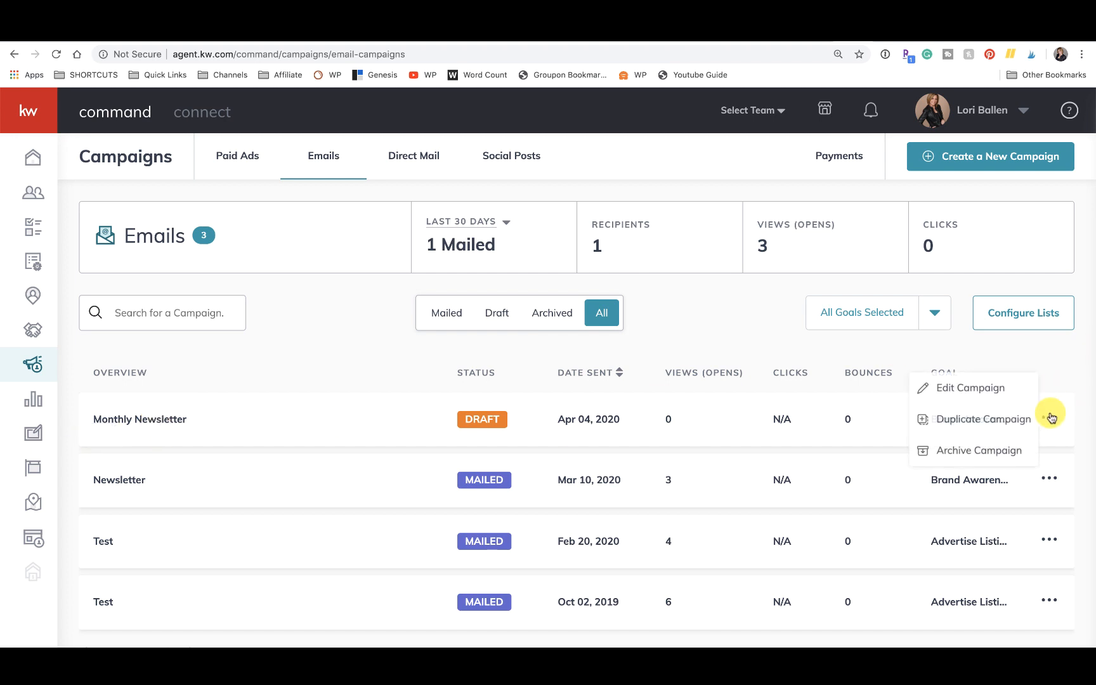
{"action": "left_click", "coordinate": [977, 387]}
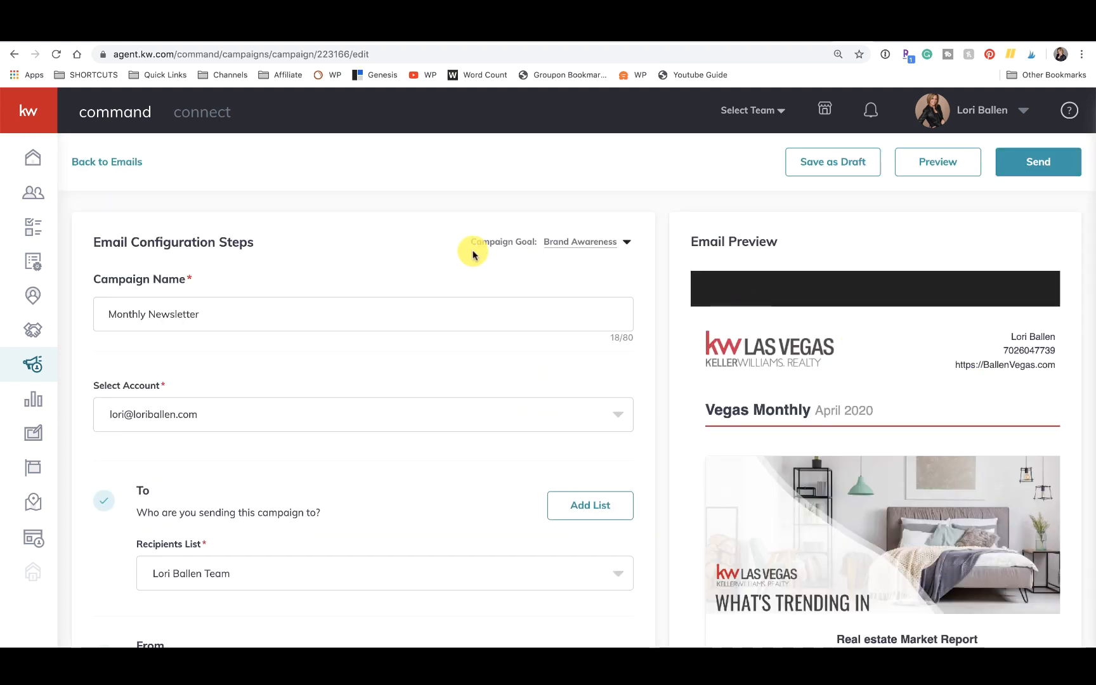
{"action": "scroll", "coordinate": [268, 237], "scroll_direction": "down", "scroll_amount": 1}
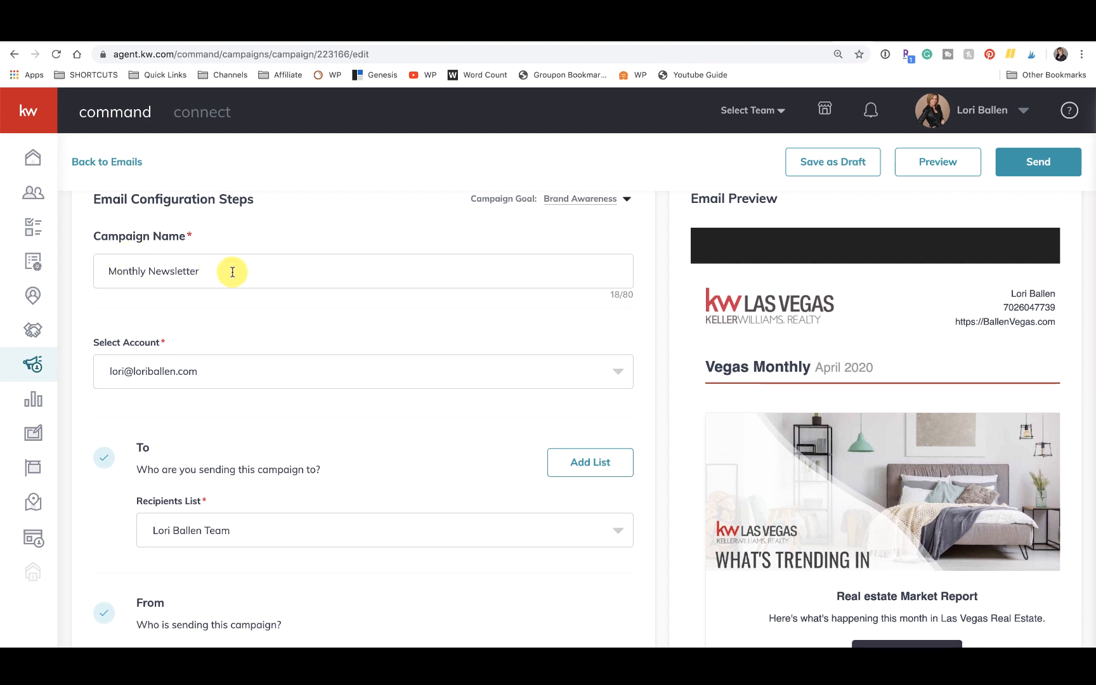
Display the available sending accounts for the Monthly Newsletter campaign
{"action": "scroll", "coordinate": [226, 284], "scroll_direction": "down", "scroll_amount": 1}
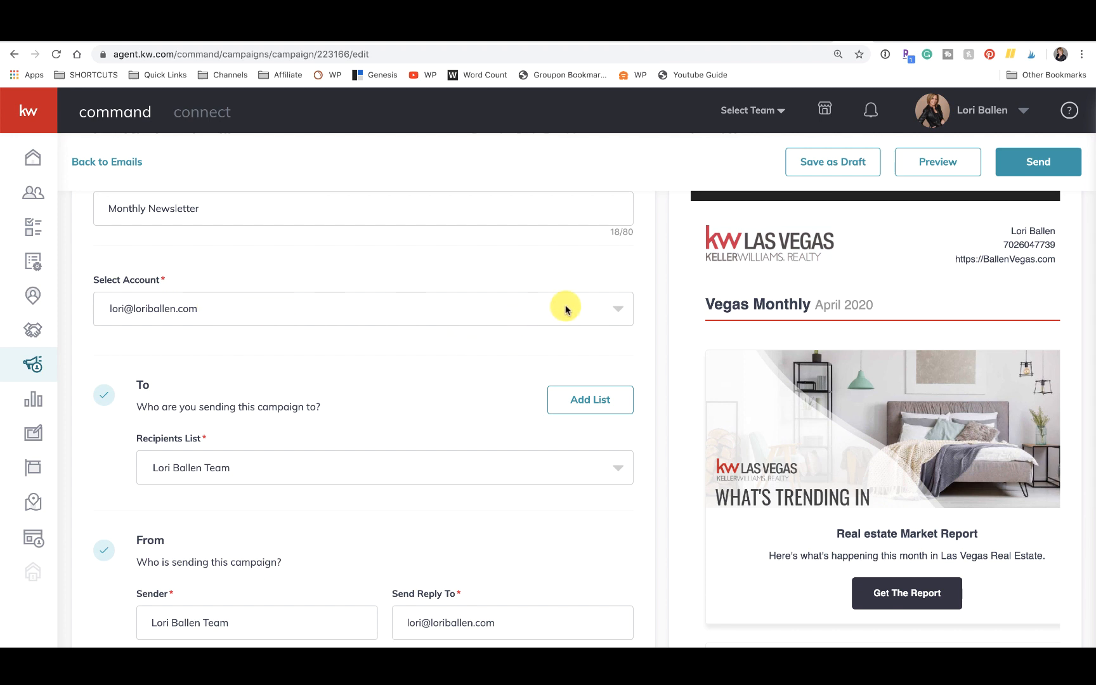
{"action": "left_click", "coordinate": [590, 309]}
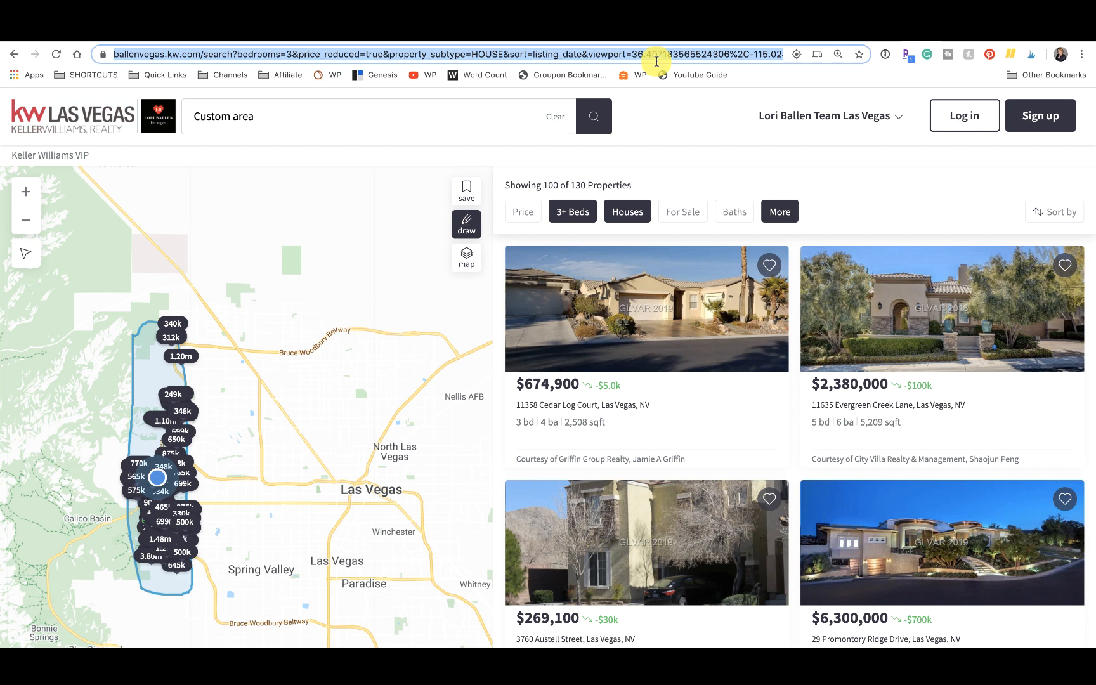
Go to agent.kw.com in another browser tab, open the account settings and review the connected apps down to Email Services
{"action": "type", "text": "age"}
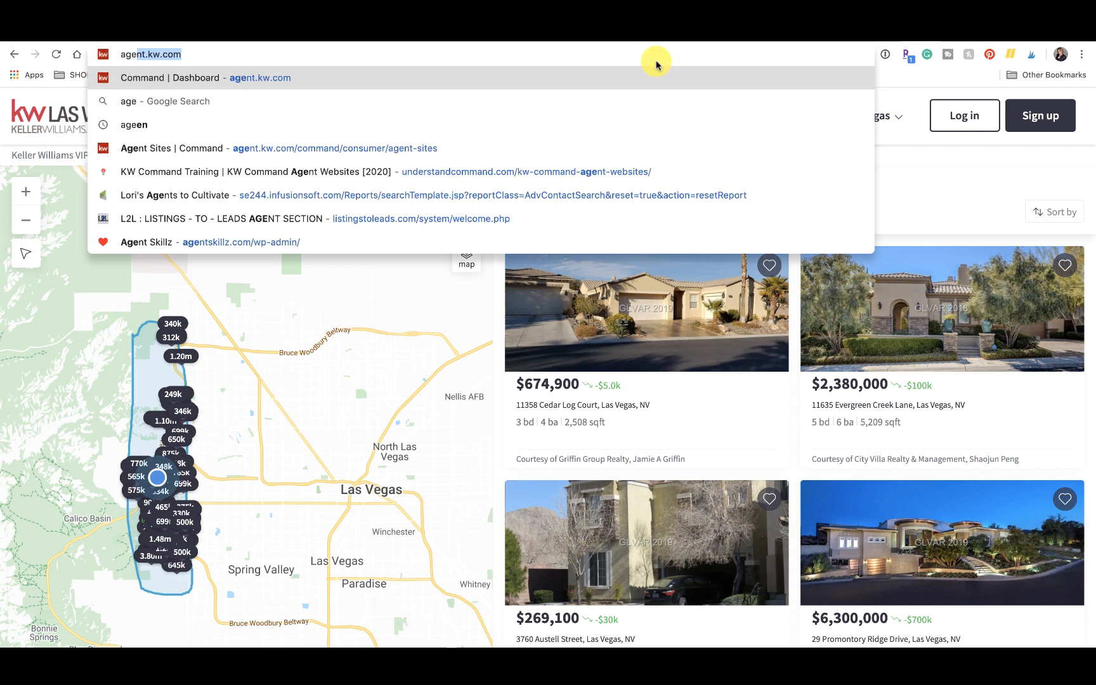
{"action": "key", "text": "Return"}
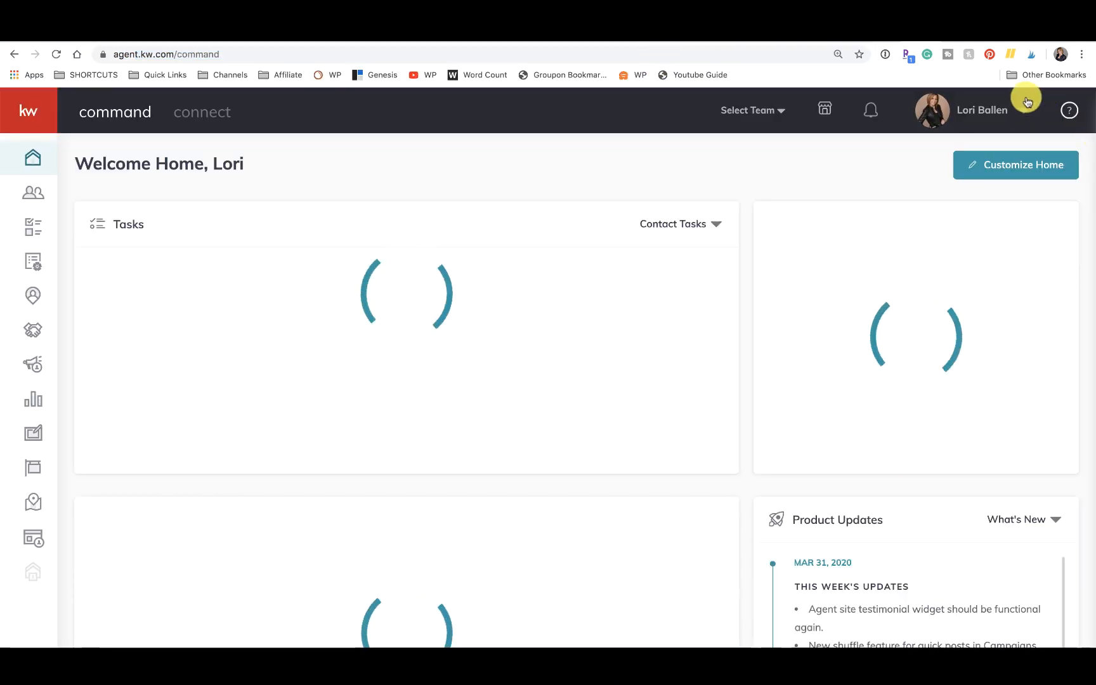
{"action": "left_click", "coordinate": [999, 109]}
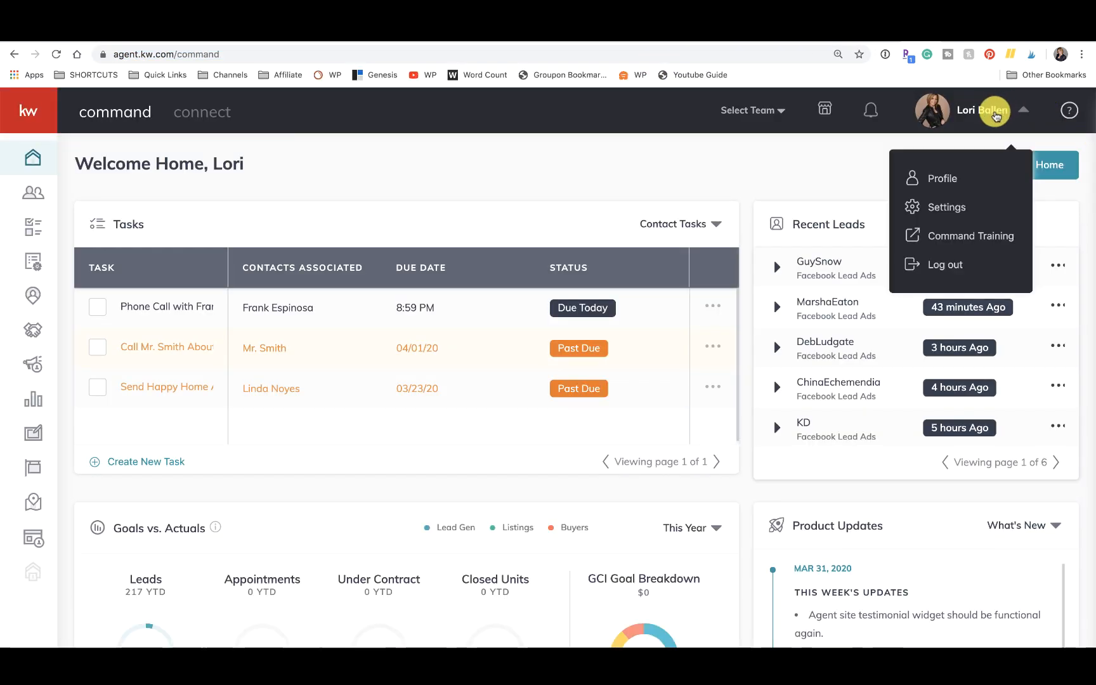
{"action": "left_click", "coordinate": [939, 206]}
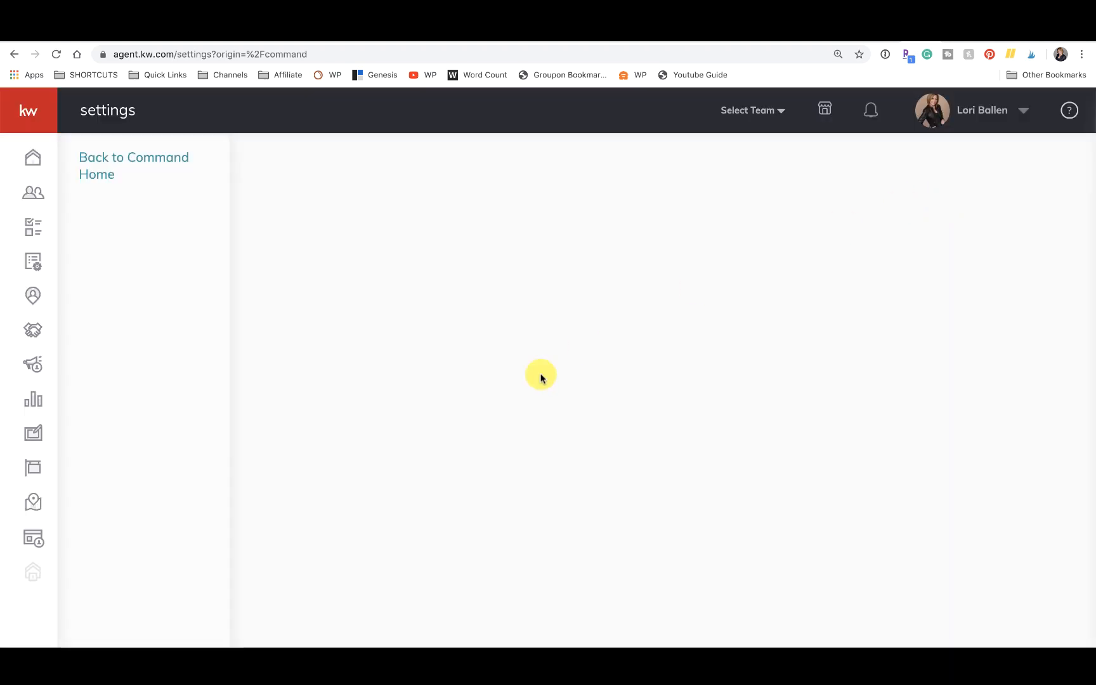
{"action": "scroll", "coordinate": [540, 378], "scroll_direction": "down", "scroll_amount": 10}
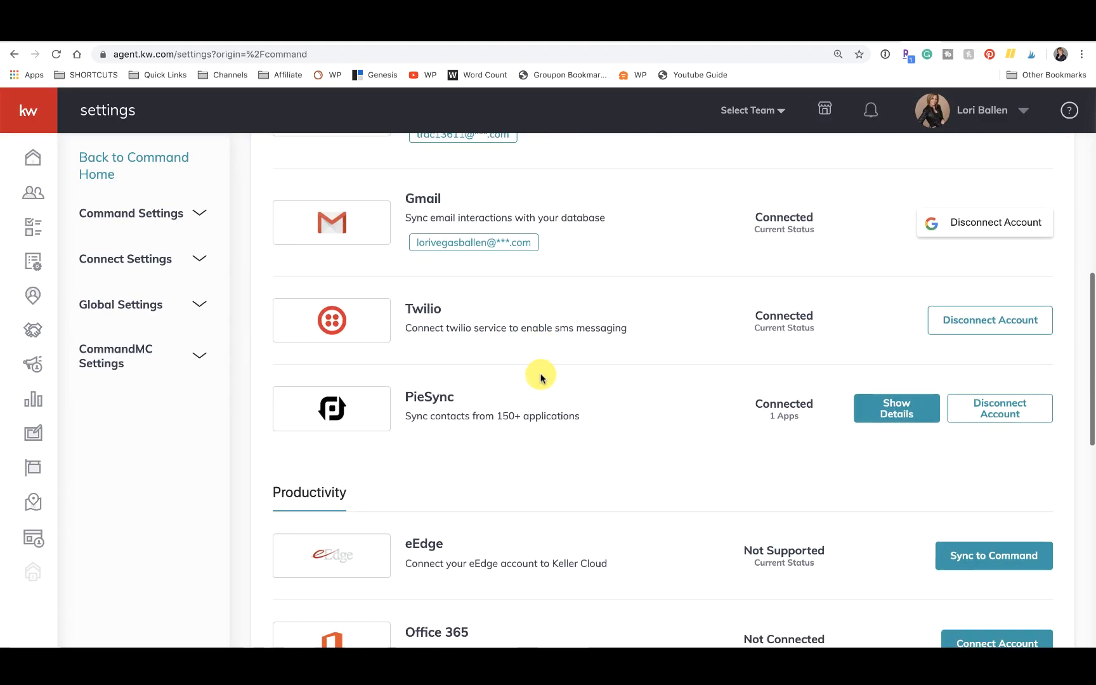
{"action": "scroll", "coordinate": [540, 378], "scroll_direction": "down", "scroll_amount": 10}
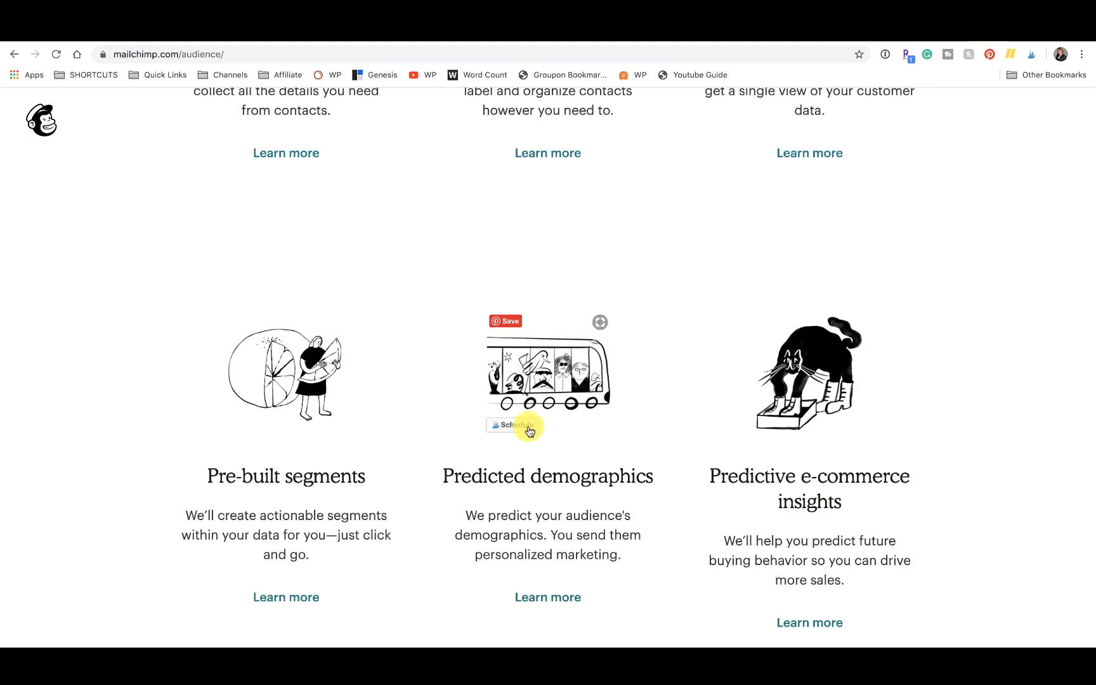
Switch to the Mailchimp website, open its pricing page and compare the plans' monthly prices and top features
{"action": "scroll", "coordinate": [527, 425], "scroll_direction": "up", "scroll_amount": 10}
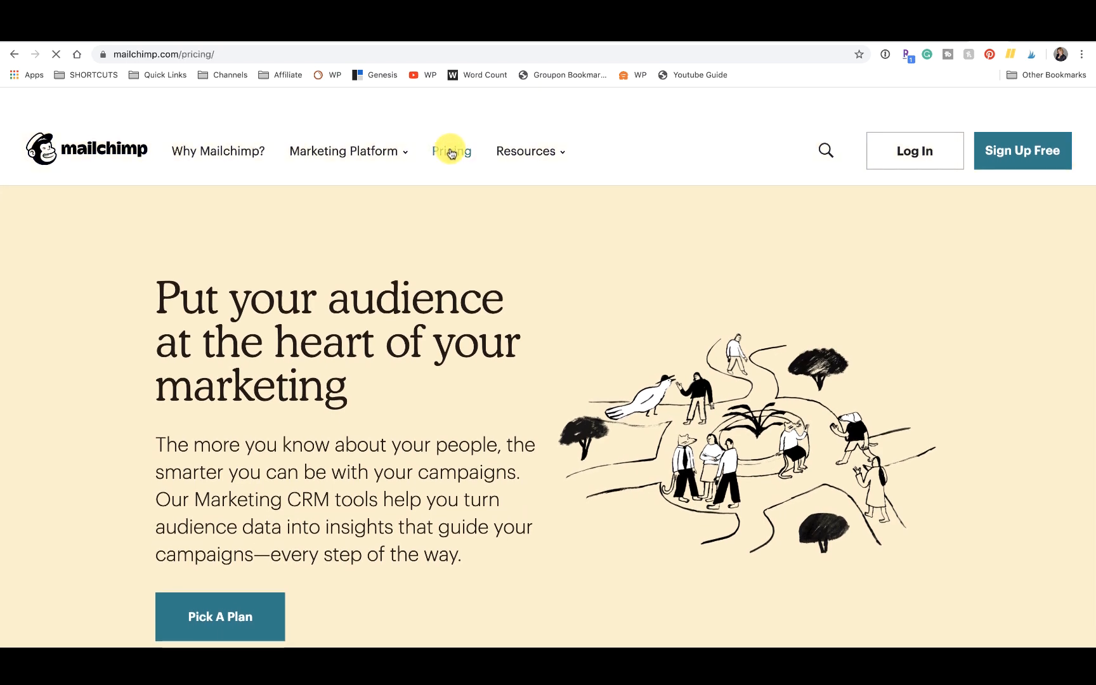
{"action": "scroll", "coordinate": [462, 397], "scroll_direction": "down", "scroll_amount": 5}
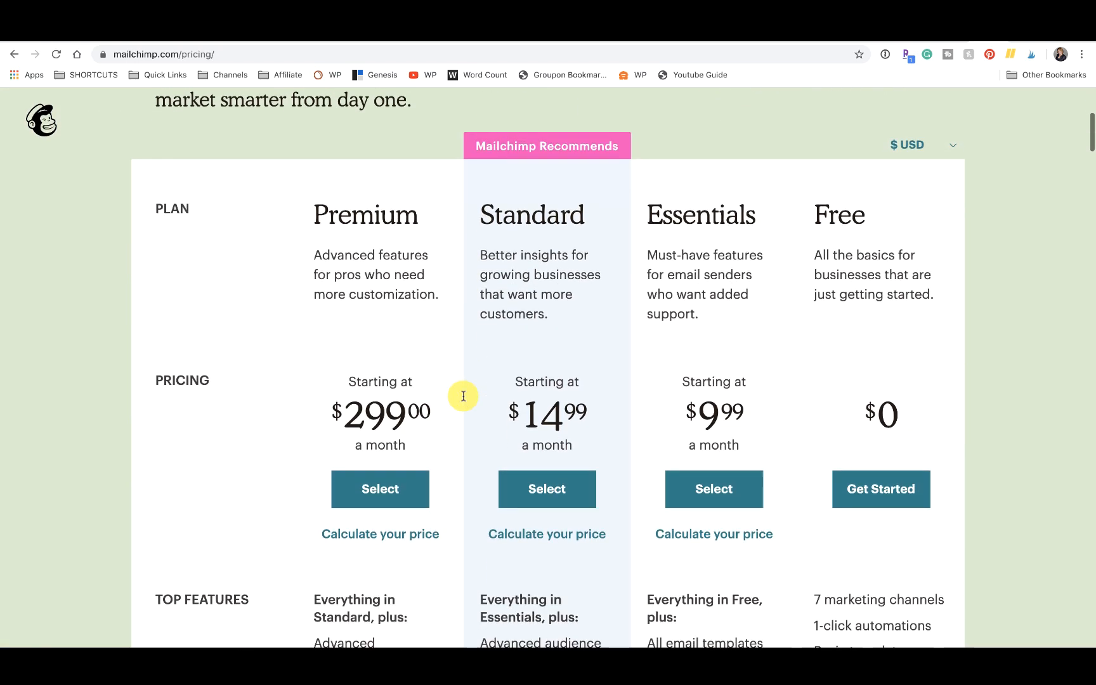
{"action": "scroll", "coordinate": [861, 557], "scroll_direction": "down", "scroll_amount": 3}
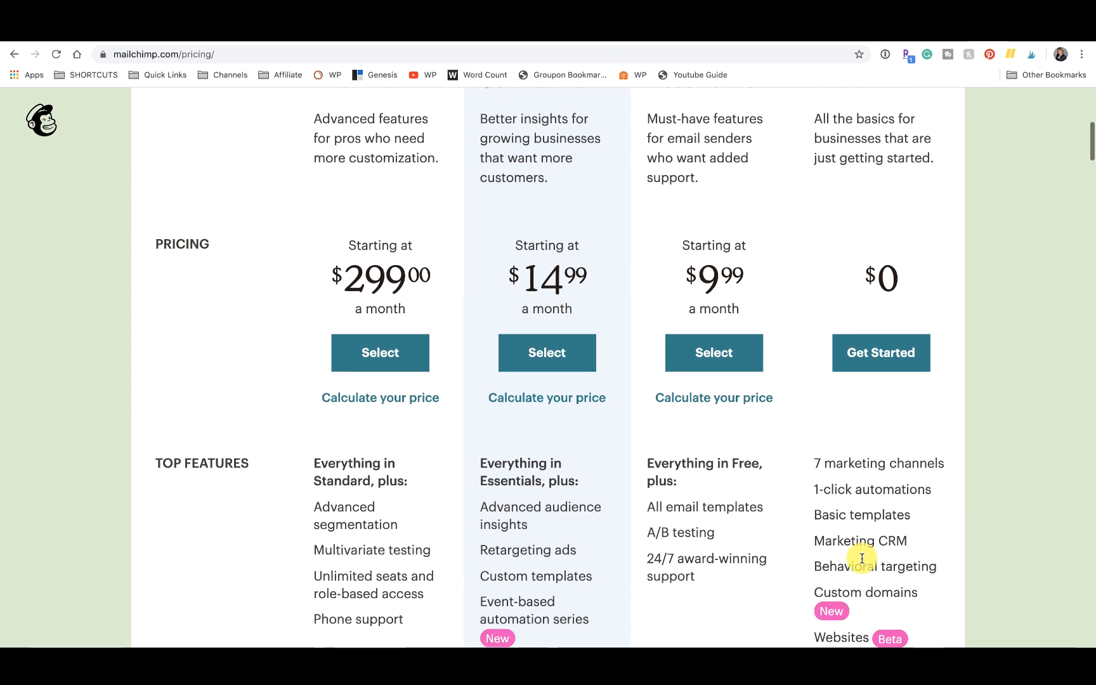
{"action": "scroll", "coordinate": [861, 558], "scroll_direction": "up", "scroll_amount": 1}
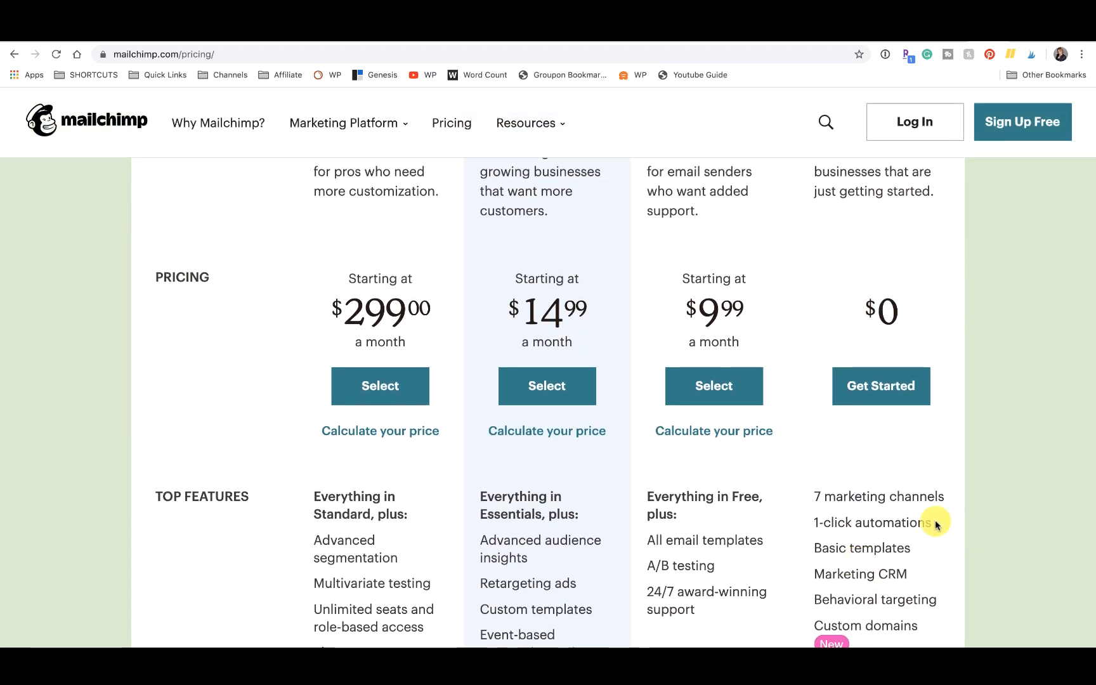
{"action": "scroll", "coordinate": [932, 520], "scroll_direction": "up", "scroll_amount": 3}
{"action": "scroll", "coordinate": [883, 528], "scroll_direction": "down", "scroll_amount": 3}
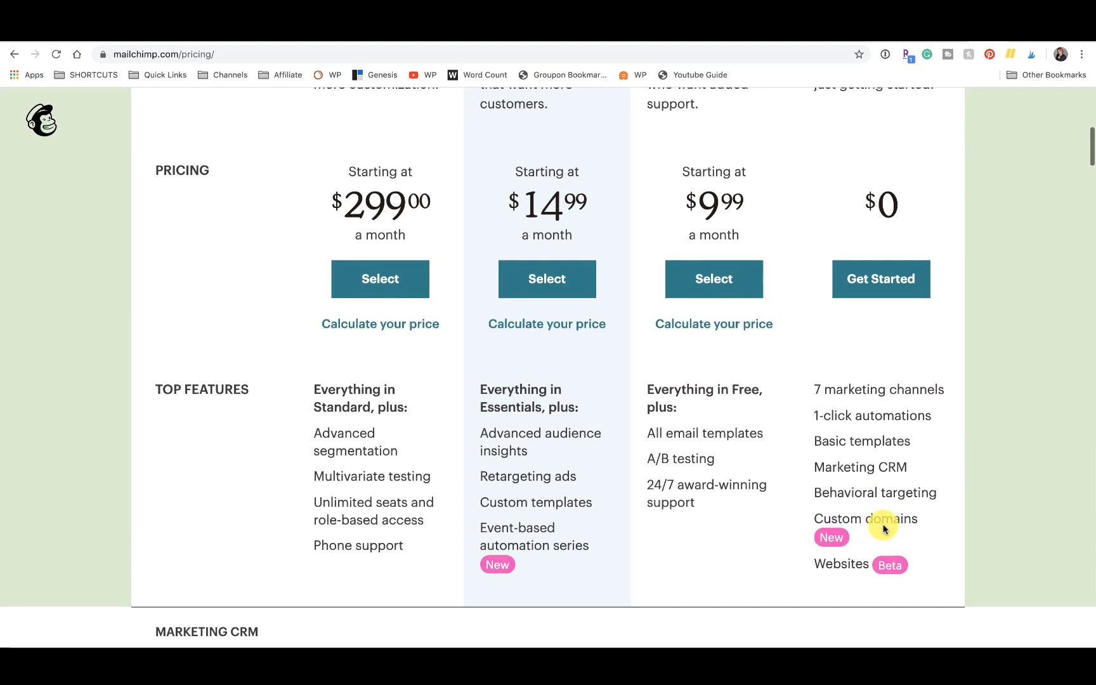
{"action": "scroll", "coordinate": [884, 523], "scroll_direction": "up", "scroll_amount": 5}
Examine the Marketing CRM section of Mailchimp's plan comparison, including the contact and audience limits of each plan
{"action": "scroll", "coordinate": [883, 528], "scroll_direction": "down", "scroll_amount": 10}
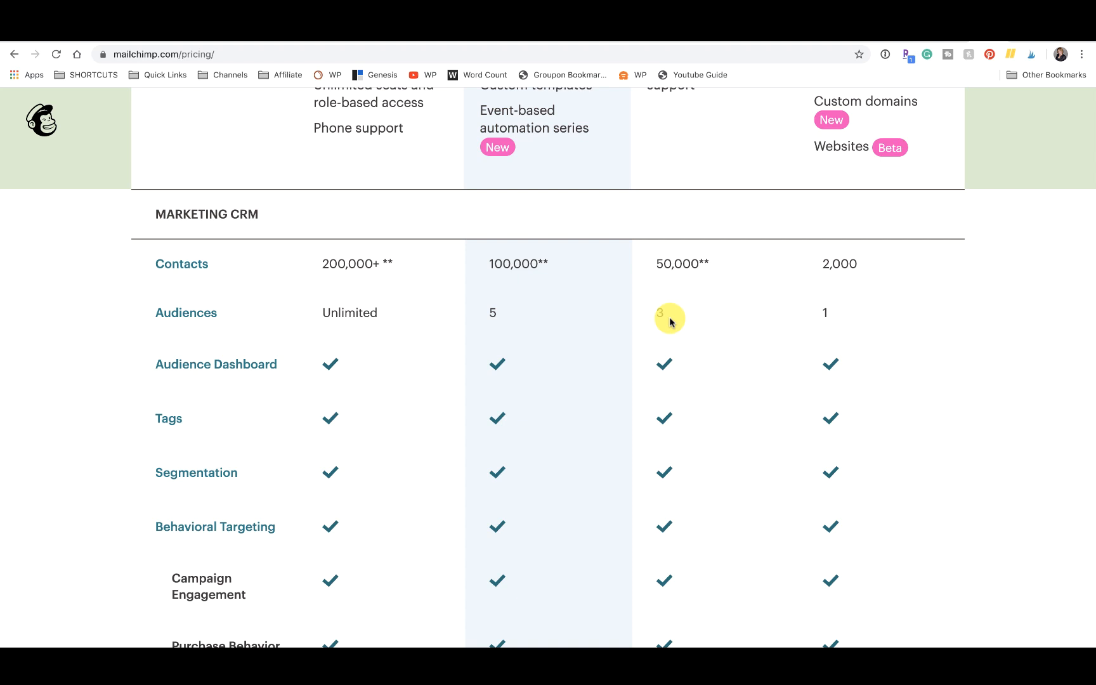
{"action": "scroll", "coordinate": [669, 321], "scroll_direction": "down", "scroll_amount": 4}
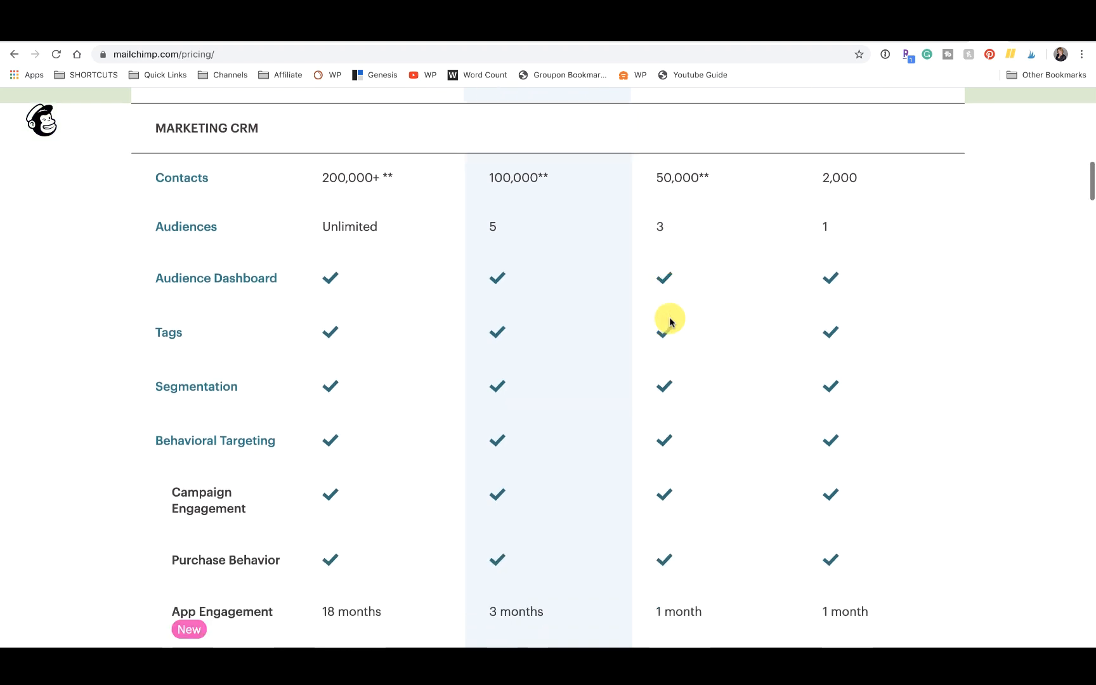
{"action": "scroll", "coordinate": [669, 321], "scroll_direction": "up", "scroll_amount": 3}
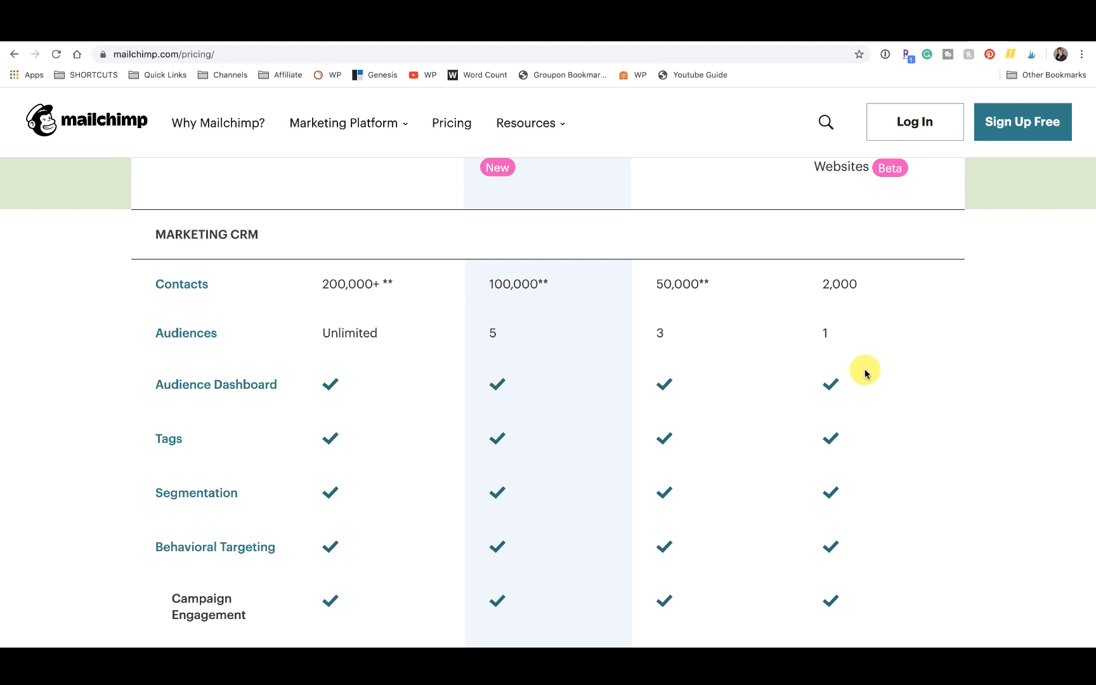
{"action": "scroll", "coordinate": [865, 373], "scroll_direction": "down", "scroll_amount": 3}
{"action": "scroll", "coordinate": [865, 373], "scroll_direction": "up", "scroll_amount": 4}
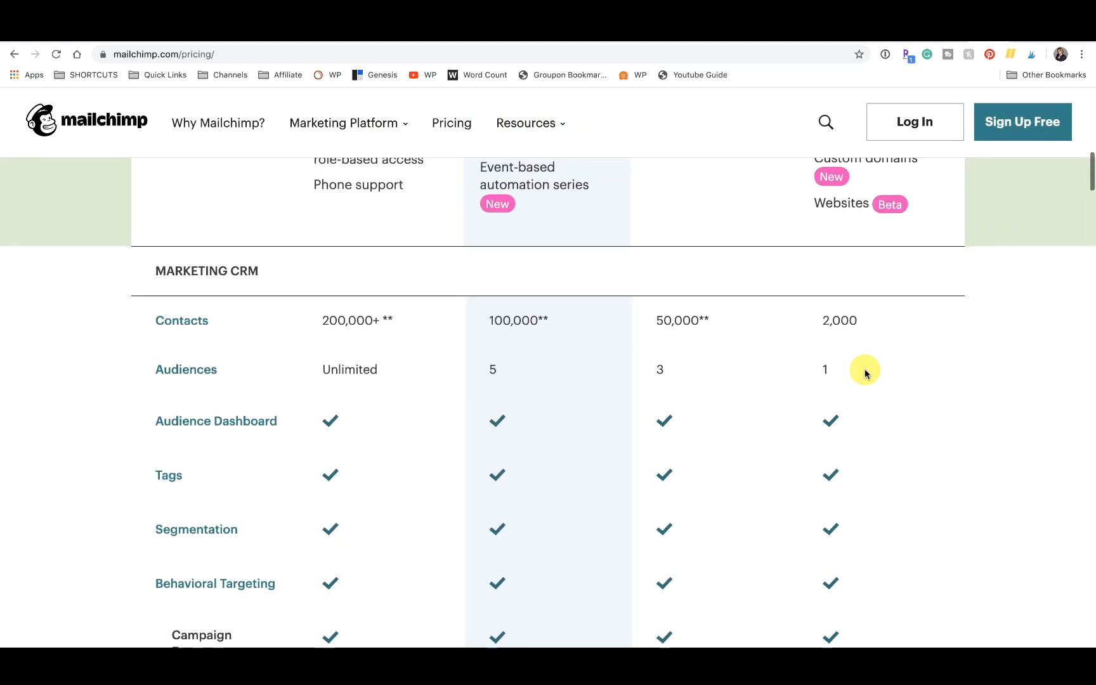
{"action": "scroll", "coordinate": [865, 373], "scroll_direction": "up", "scroll_amount": 1}
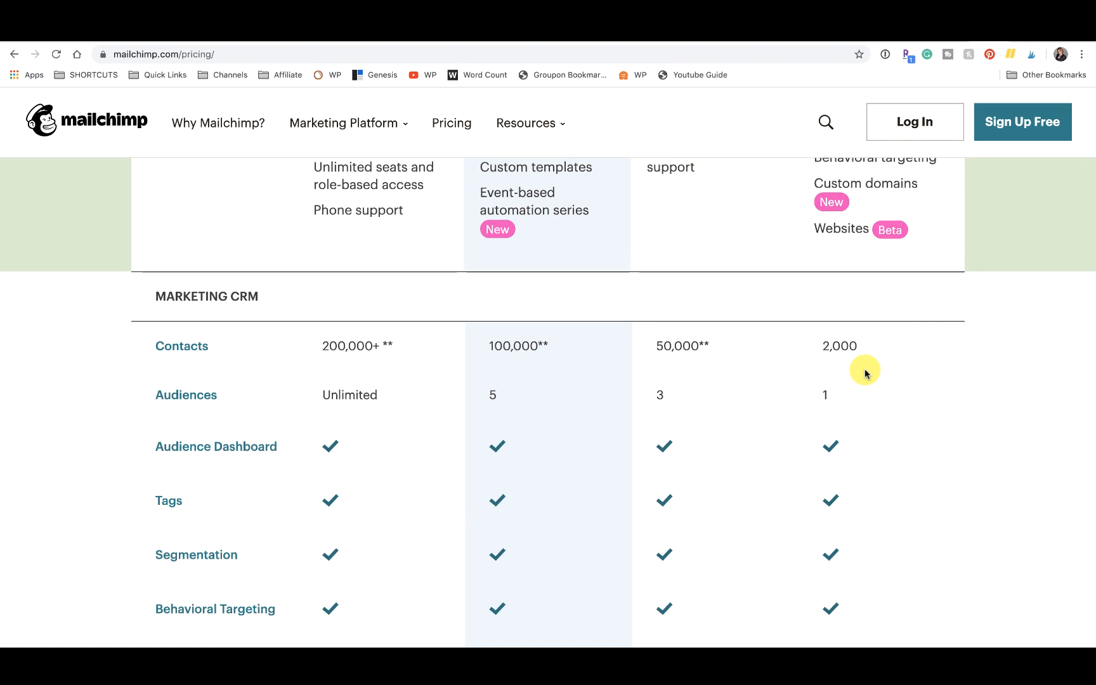
{"action": "scroll", "coordinate": [865, 373], "scroll_direction": "down", "scroll_amount": 8}
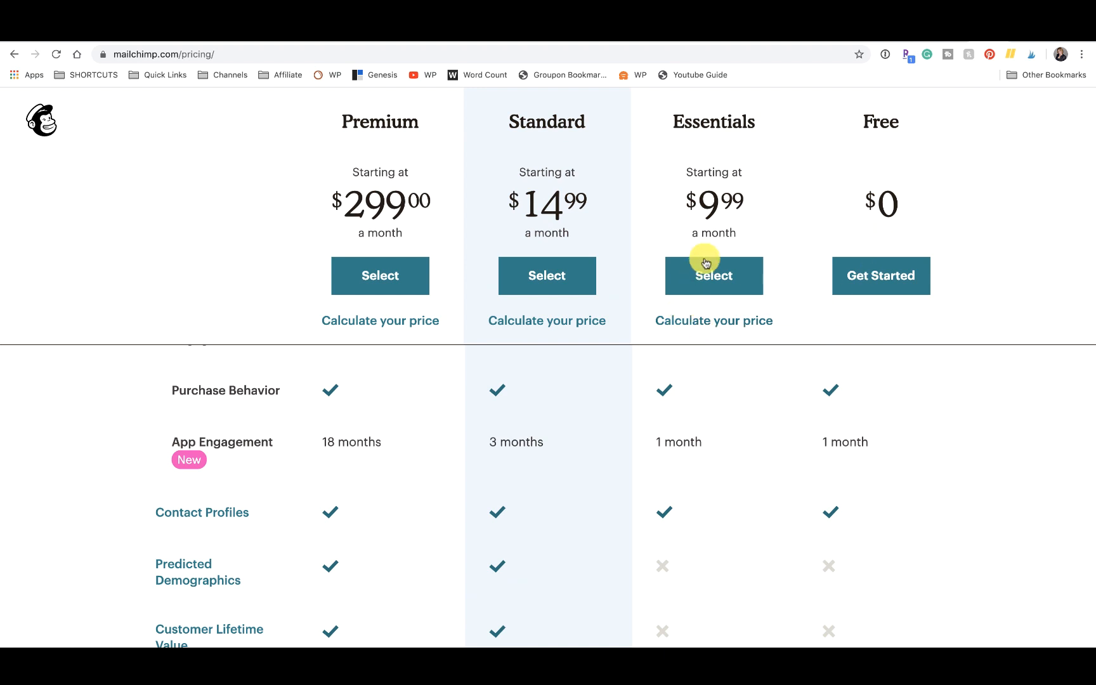
{"action": "scroll", "coordinate": [819, 372], "scroll_direction": "up", "scroll_amount": 5}
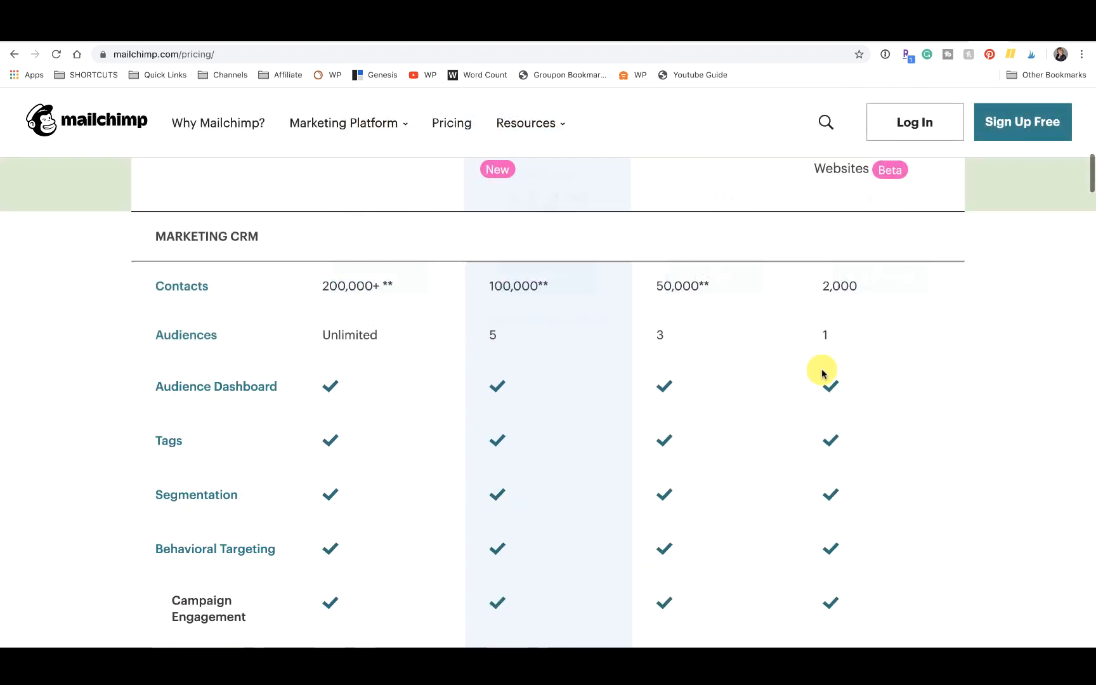
Switch through the open browser tabs back to the Monthly Newsletter campaign's edit page in Command
{"action": "left_click", "coordinate": [949, 40]}
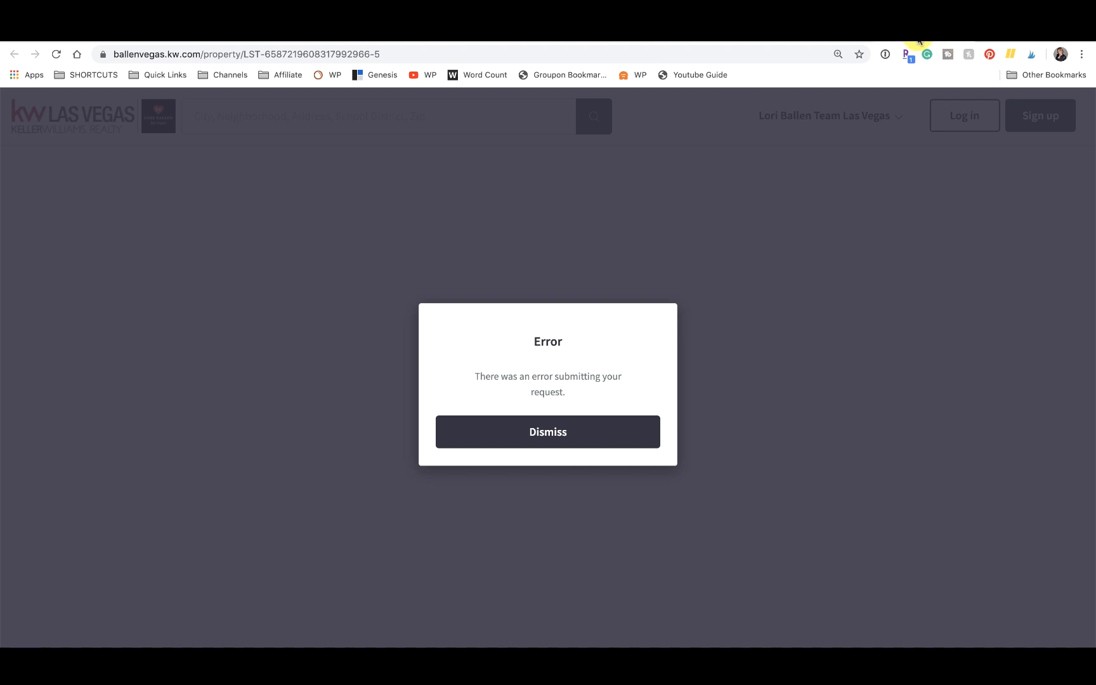
{"action": "left_click", "coordinate": [919, 41]}
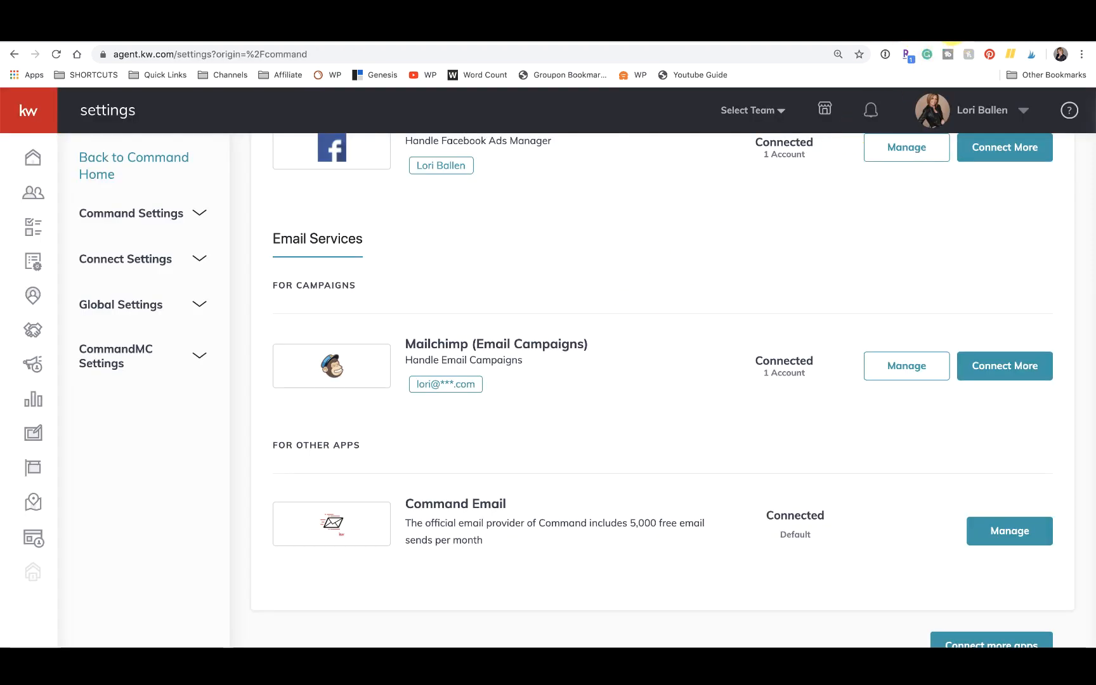
{"action": "left_click", "coordinate": [954, 41]}
{"action": "left_click", "coordinate": [963, 41]}
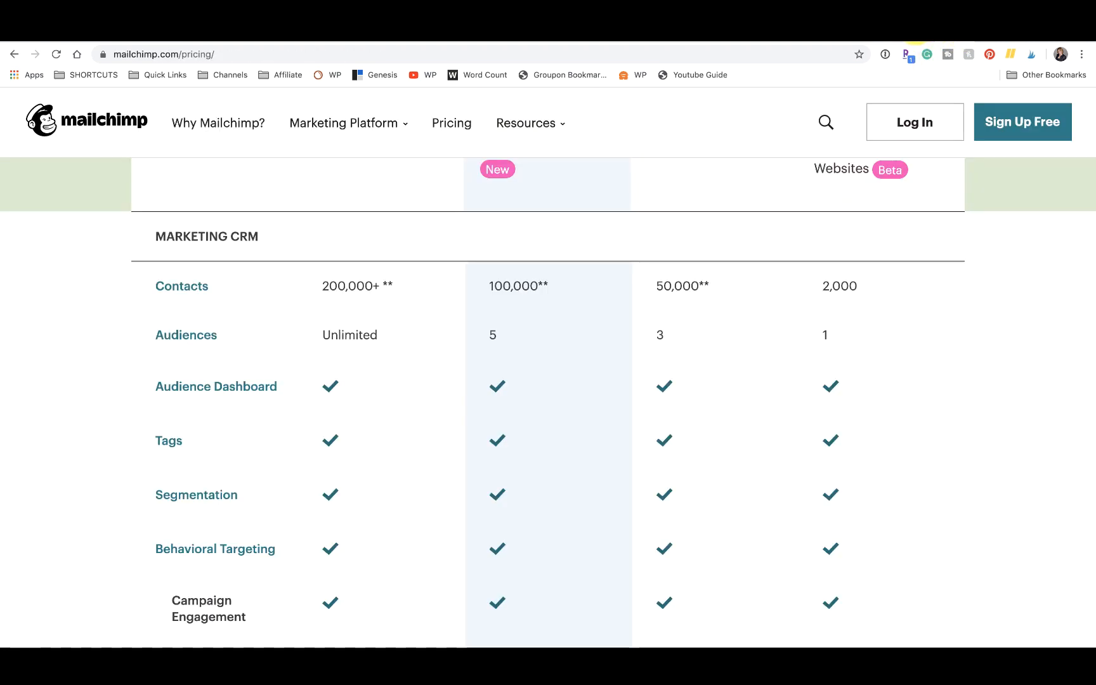
{"action": "left_click", "coordinate": [914, 41]}
{"action": "left_click", "coordinate": [886, 40]}
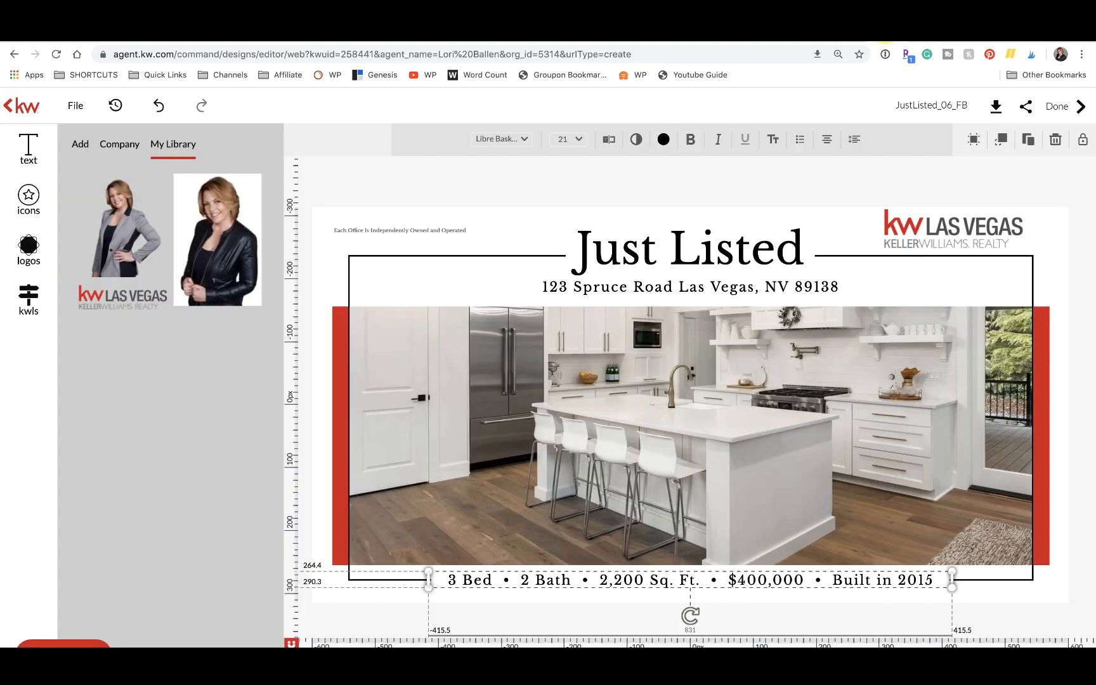
{"action": "left_click", "coordinate": [846, 37]}
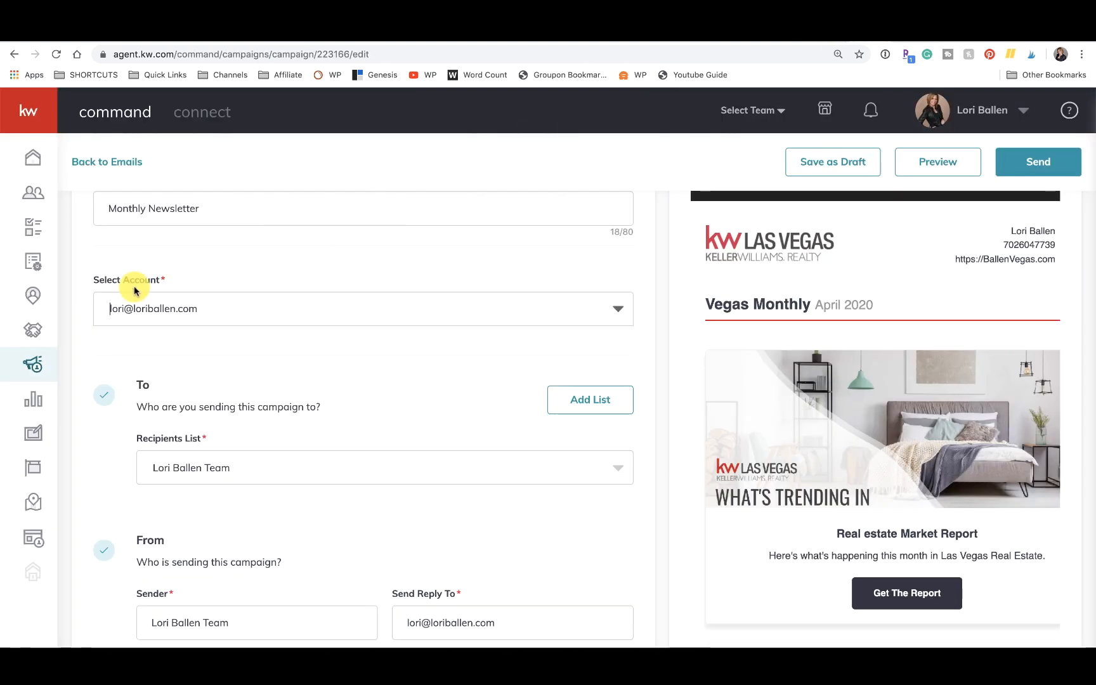
Review the choices for the campaign's sending account and recipients list, leaving both selections as they are
{"action": "left_click", "coordinate": [250, 314]}
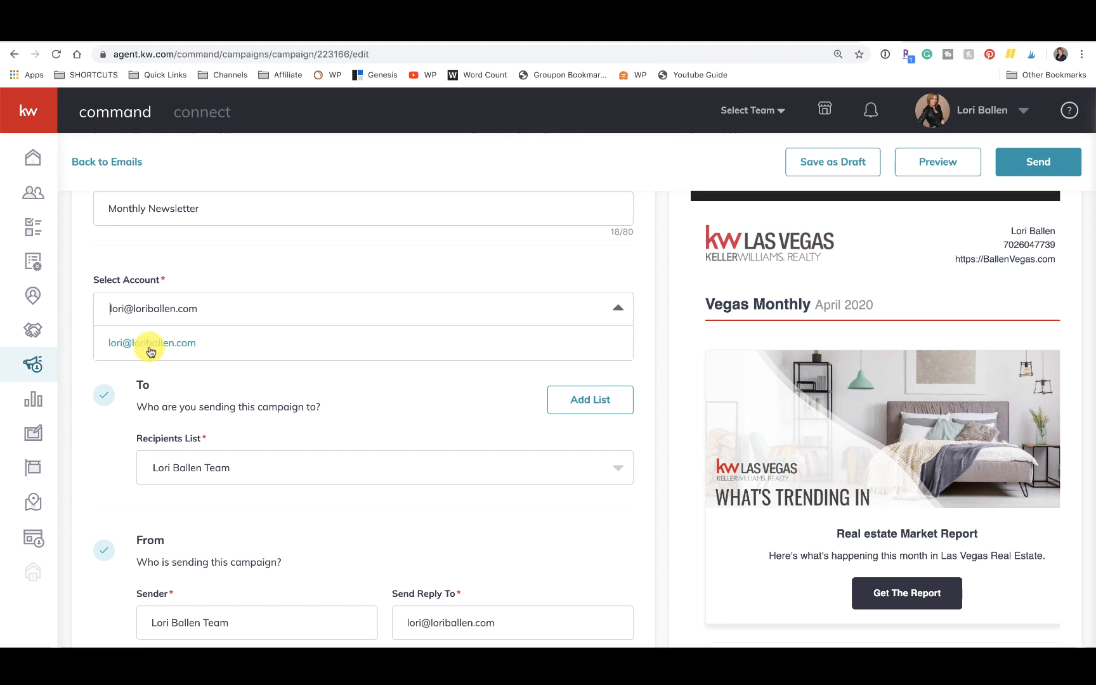
{"action": "scroll", "coordinate": [167, 355], "scroll_direction": "down", "scroll_amount": 2}
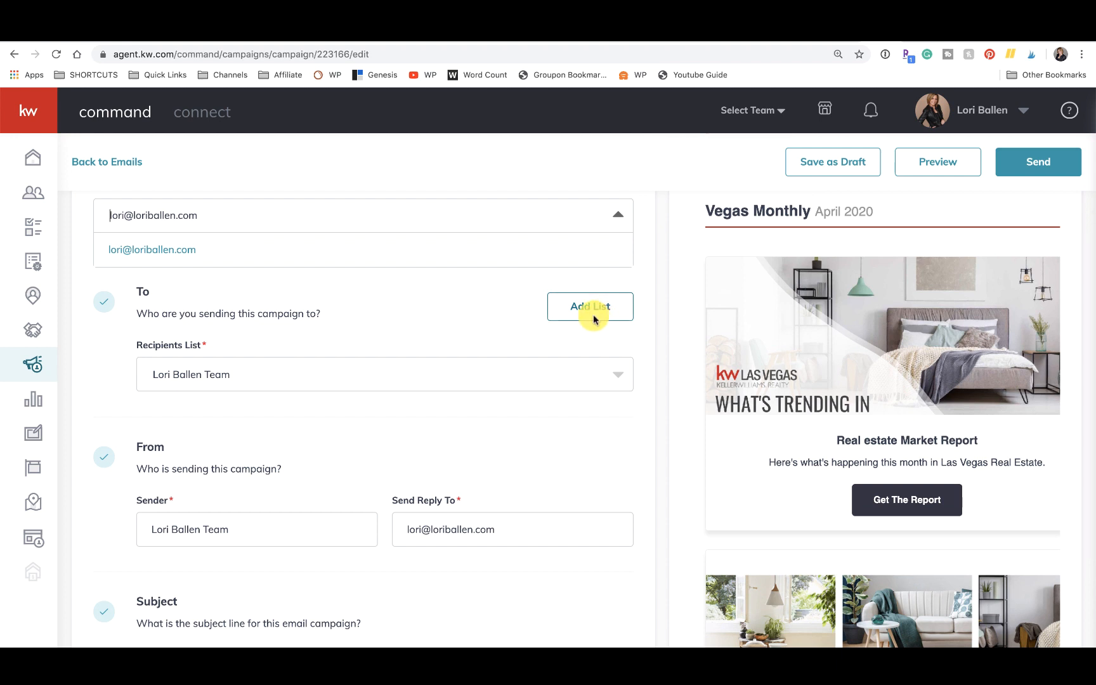
{"action": "left_click", "coordinate": [522, 379]}
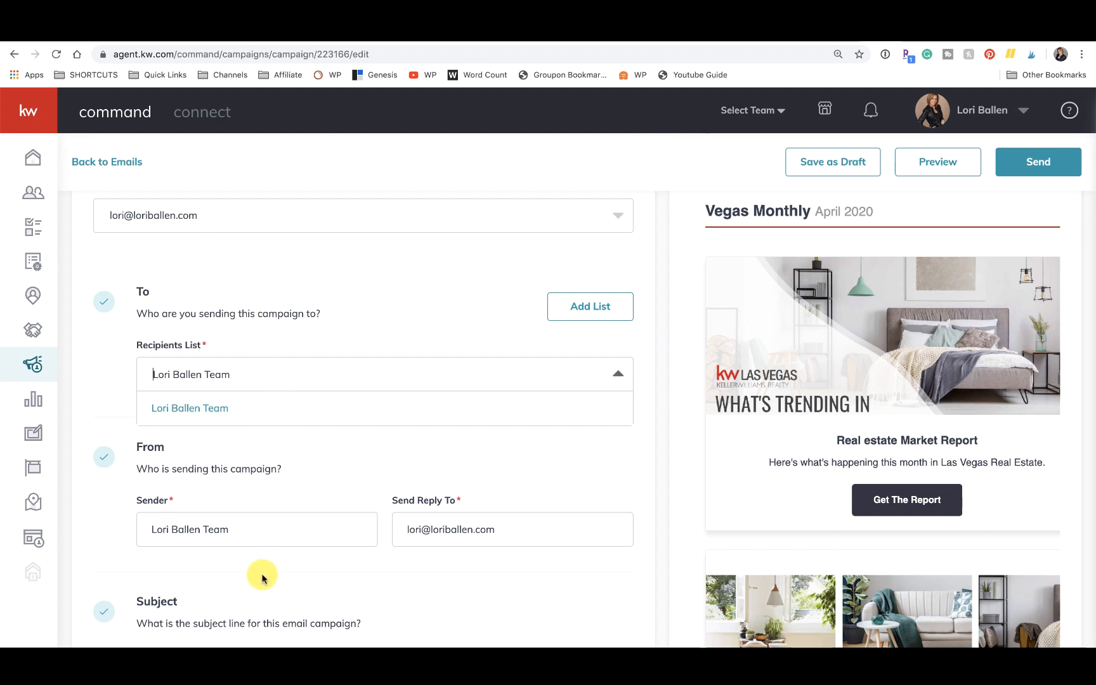
{"action": "left_click", "coordinate": [386, 327]}
Review the campaign's sender name, reply-to e-mail and subject line, down to the Content section
{"action": "scroll", "coordinate": [386, 329], "scroll_direction": "down", "scroll_amount": 2}
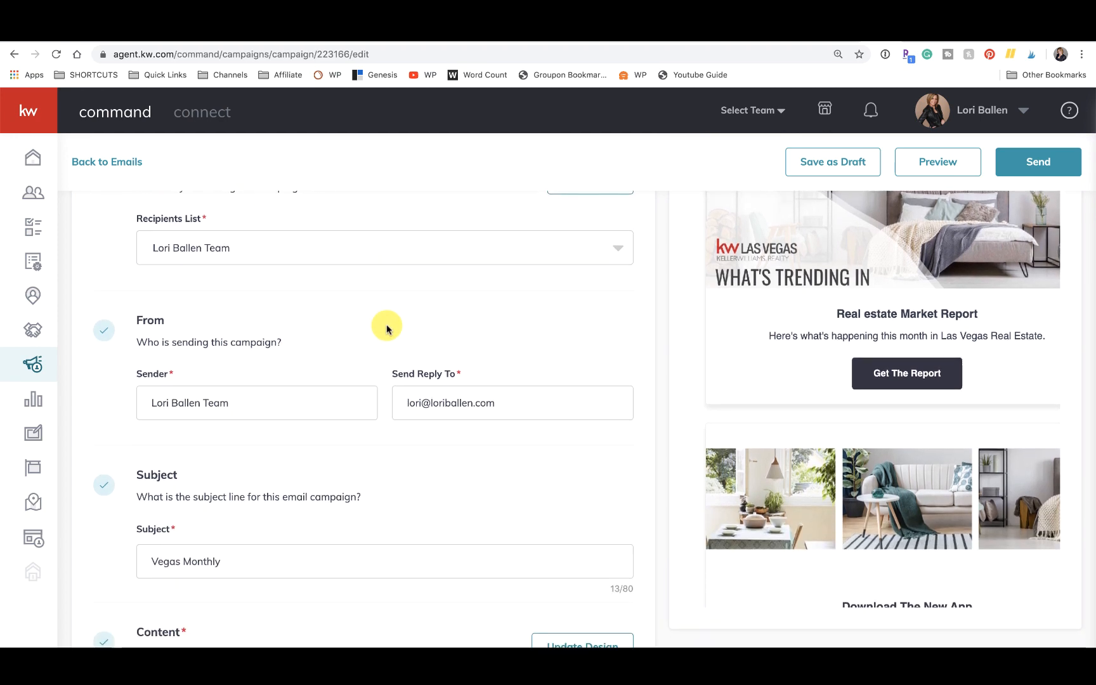
{"action": "scroll", "coordinate": [386, 329], "scroll_direction": "down", "scroll_amount": 1}
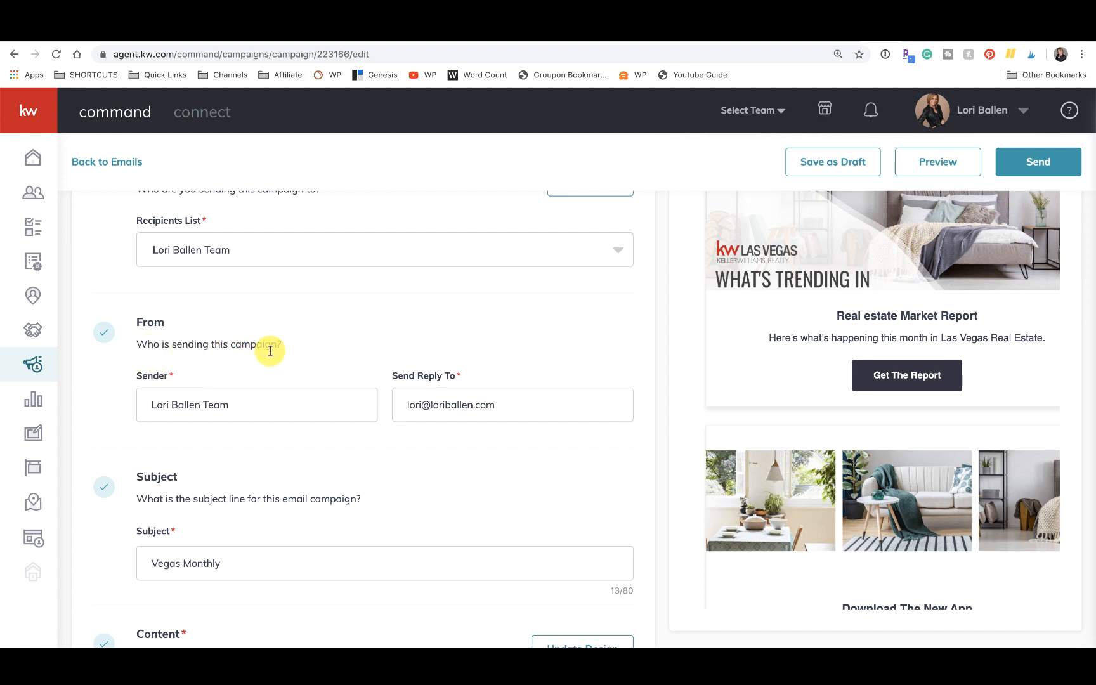
{"action": "left_click_drag", "start_coordinate": [260, 405], "coordinate": [131, 411]}
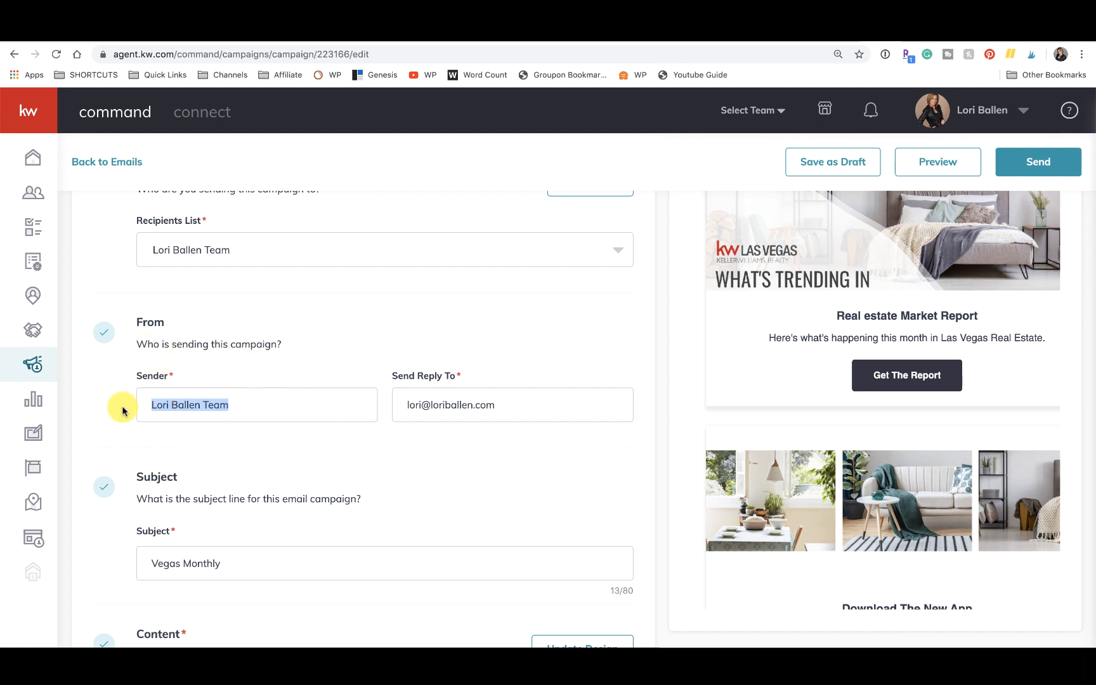
{"action": "left_click", "coordinate": [189, 404]}
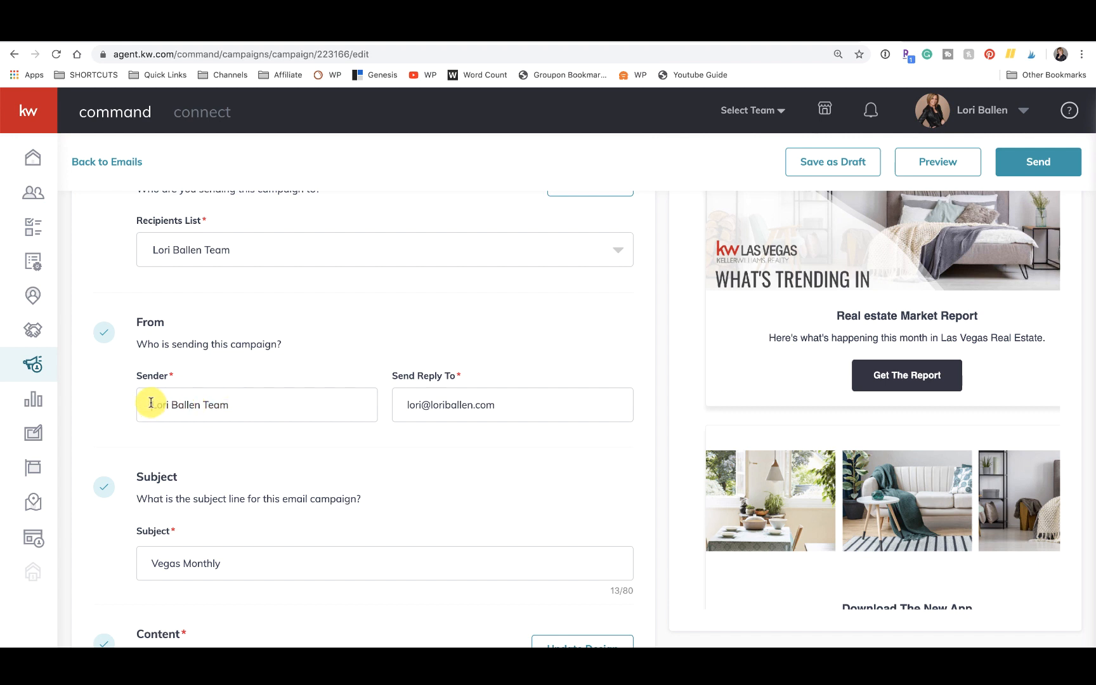
{"action": "left_click_drag", "start_coordinate": [151, 402], "coordinate": [245, 403]}
{"action": "left_click", "coordinate": [503, 401]}
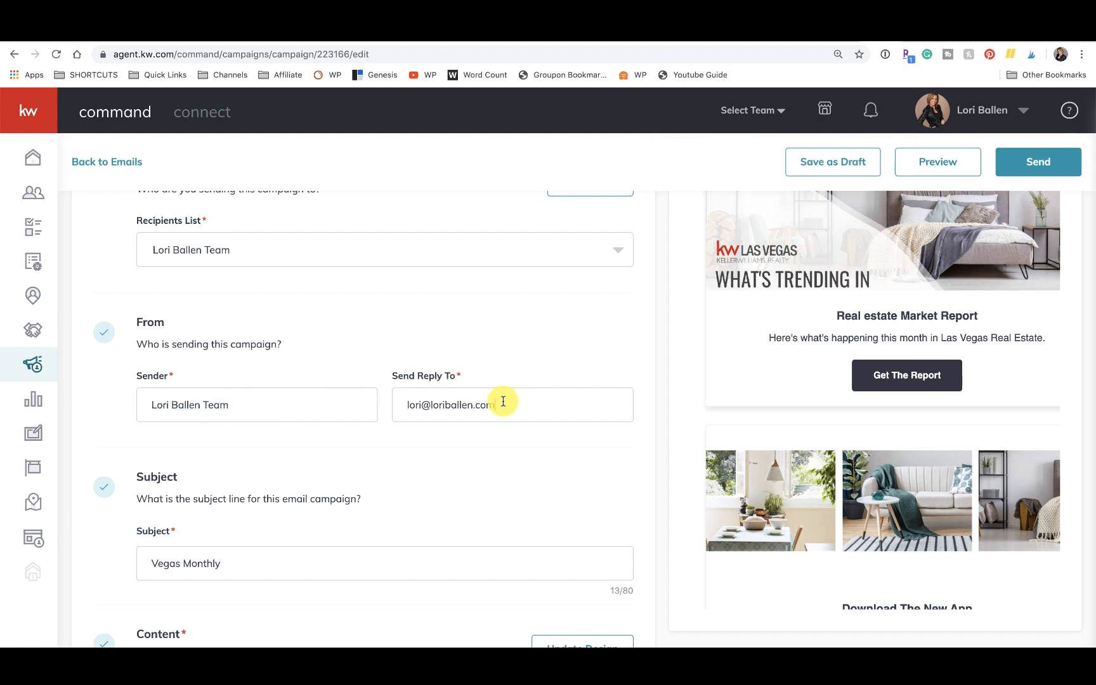
{"action": "left_click_drag", "start_coordinate": [503, 401], "coordinate": [409, 408]}
{"action": "scroll", "coordinate": [386, 405], "scroll_direction": "up", "scroll_amount": 1}
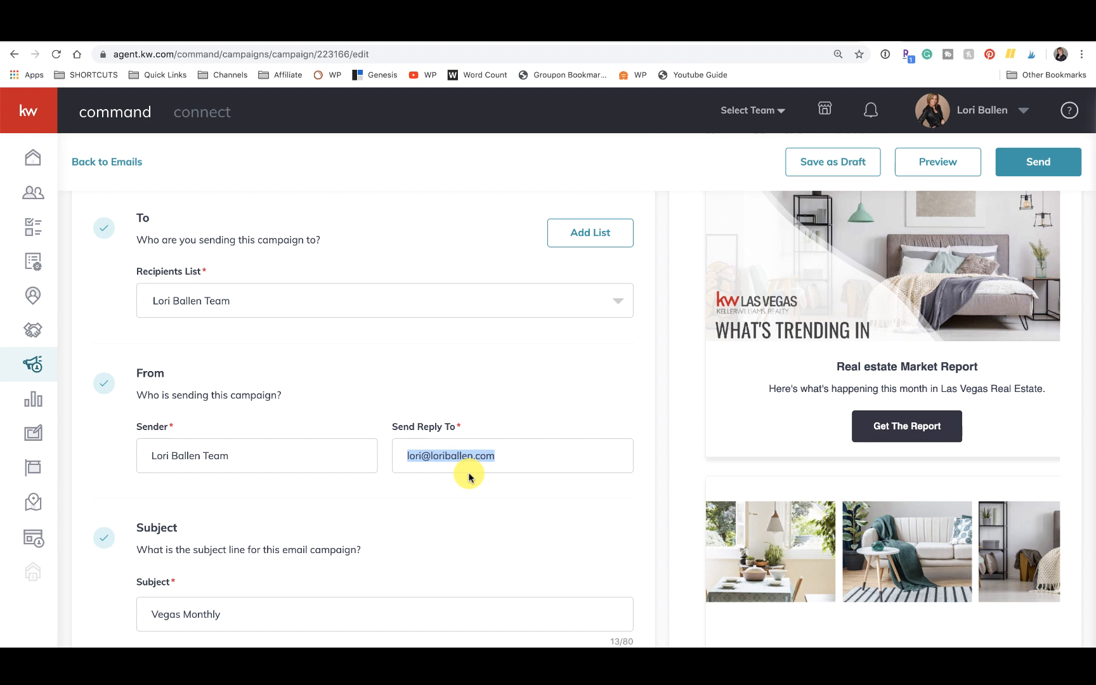
{"action": "scroll", "coordinate": [505, 450], "scroll_direction": "down", "scroll_amount": 3}
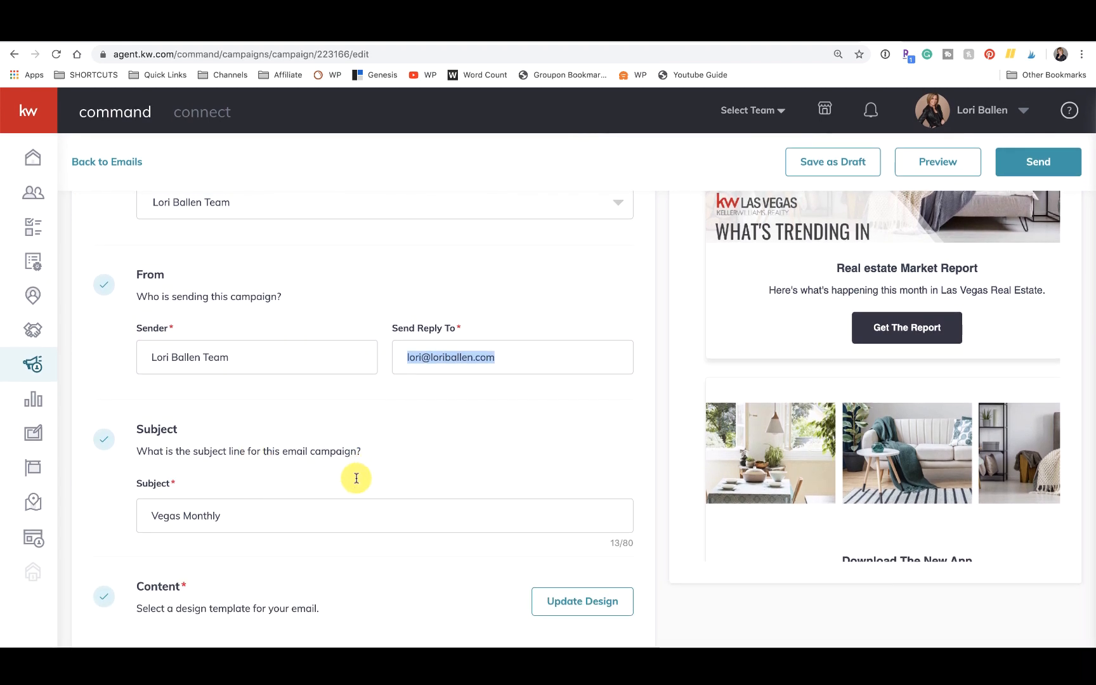
Examine the Subject field of the Monthly Newsletter campaign and the sections around it
{"action": "left_click", "coordinate": [285, 512]}
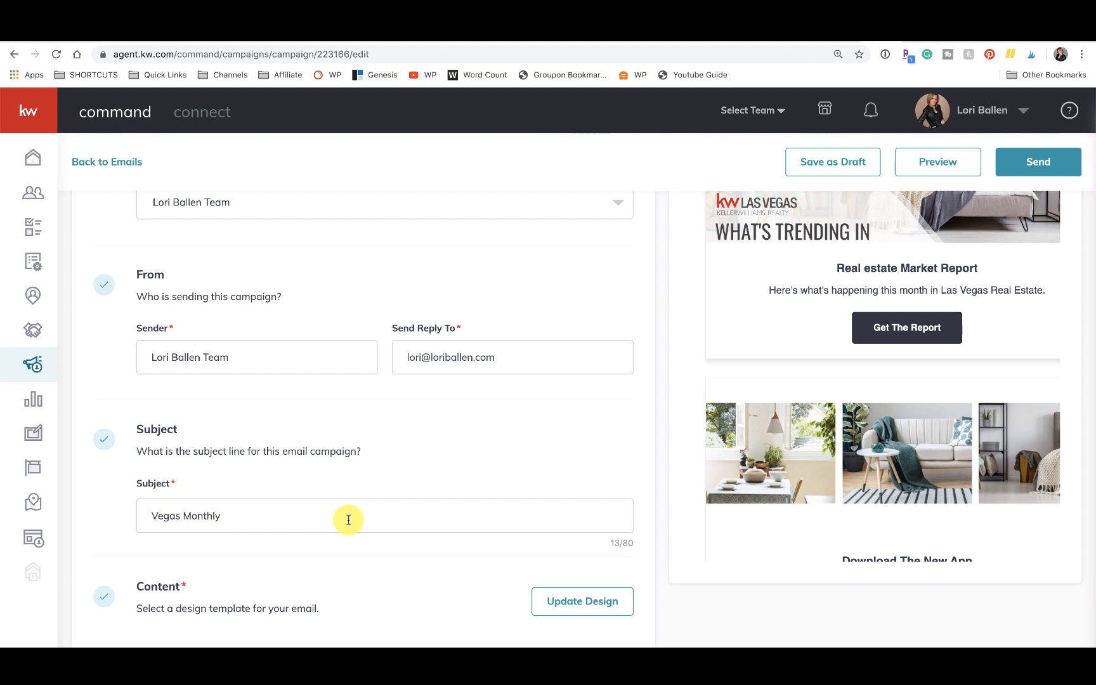
{"action": "scroll", "coordinate": [348, 520], "scroll_direction": "up", "scroll_amount": 3}
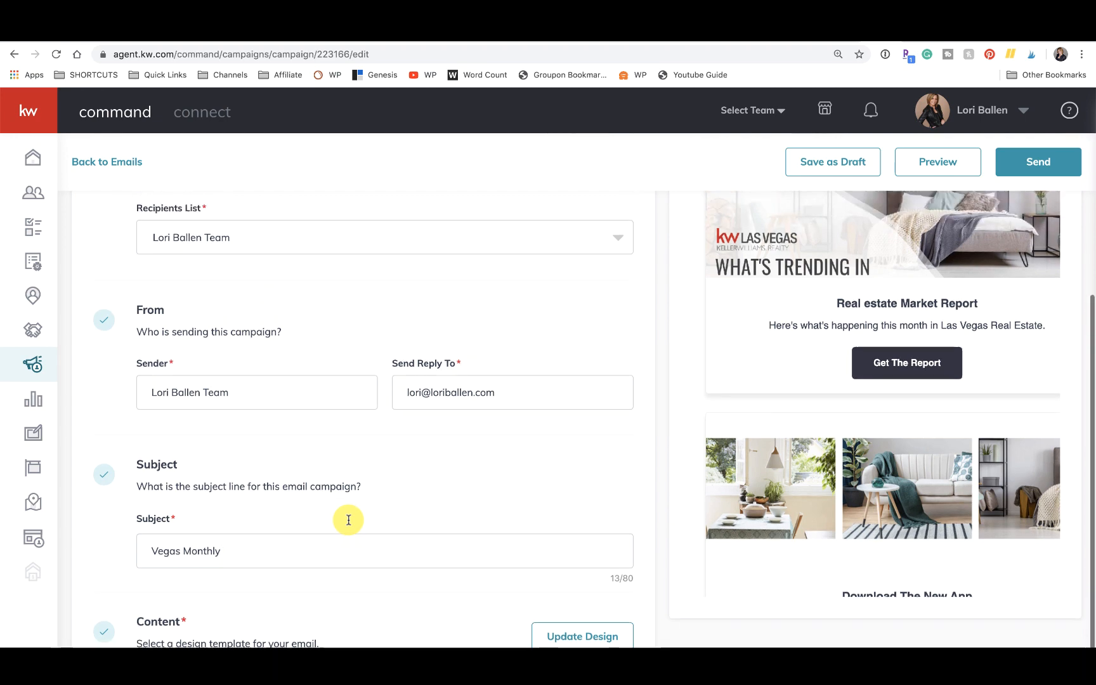
{"action": "scroll", "coordinate": [348, 520], "scroll_direction": "down", "scroll_amount": 2}
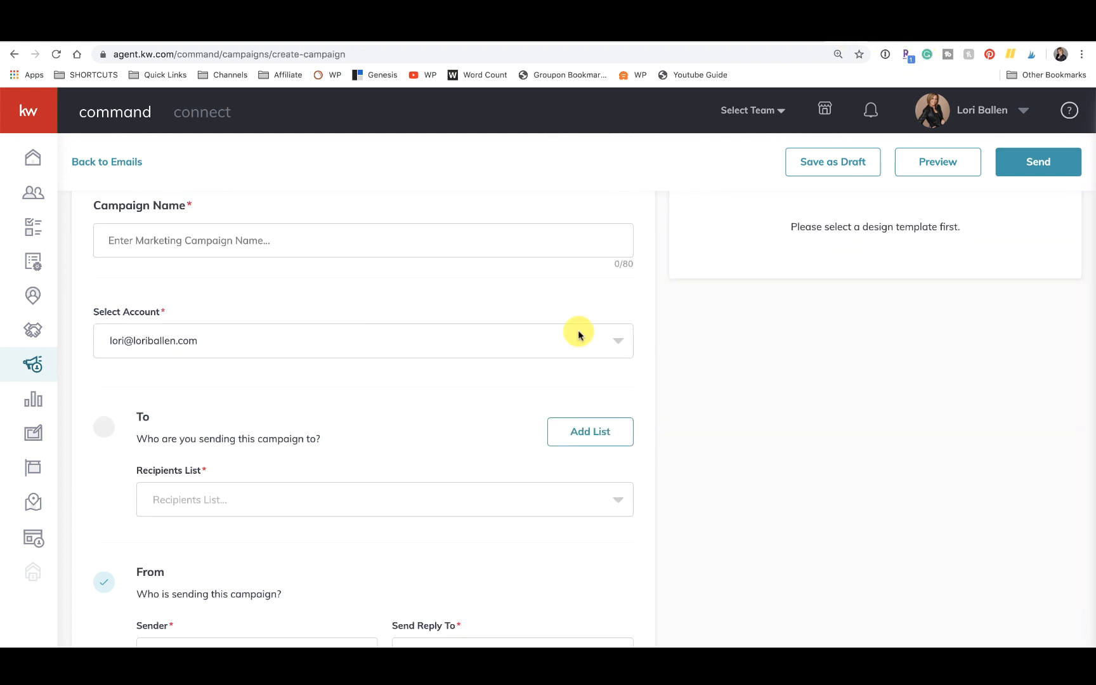
Start applying a design to the blank new campaign and compare the My Design Templates and KWRI Templates collections
{"action": "scroll", "coordinate": [499, 430], "scroll_direction": "down", "scroll_amount": 5}
{"action": "scroll", "coordinate": [499, 430], "scroll_direction": "up", "scroll_amount": 1}
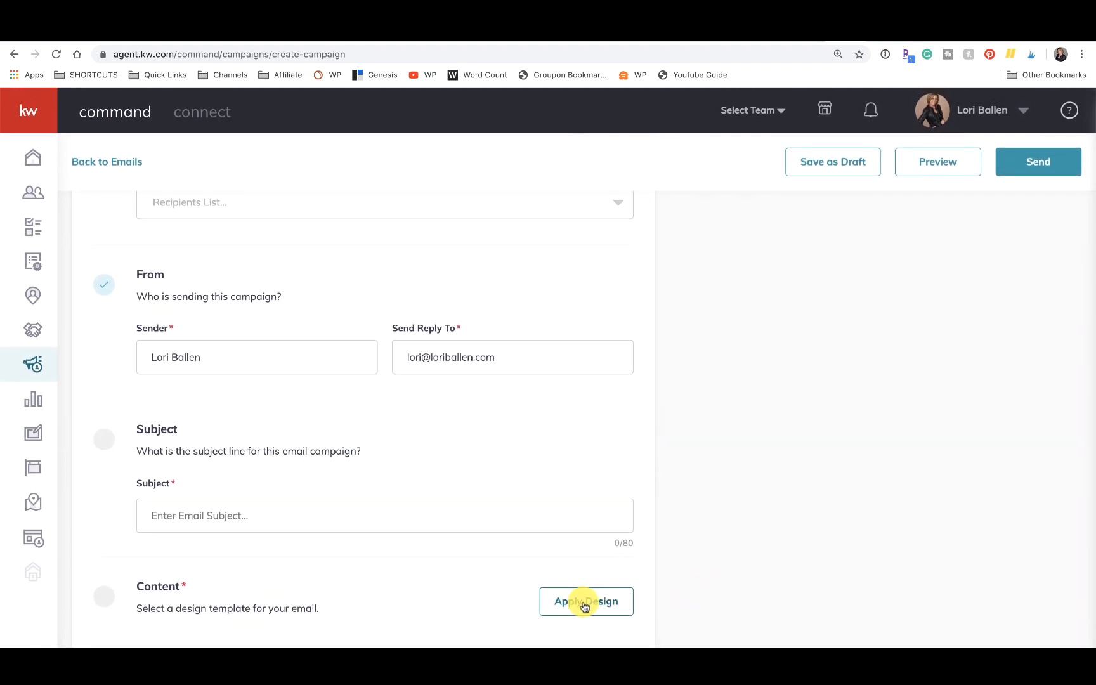
{"action": "left_click", "coordinate": [585, 602]}
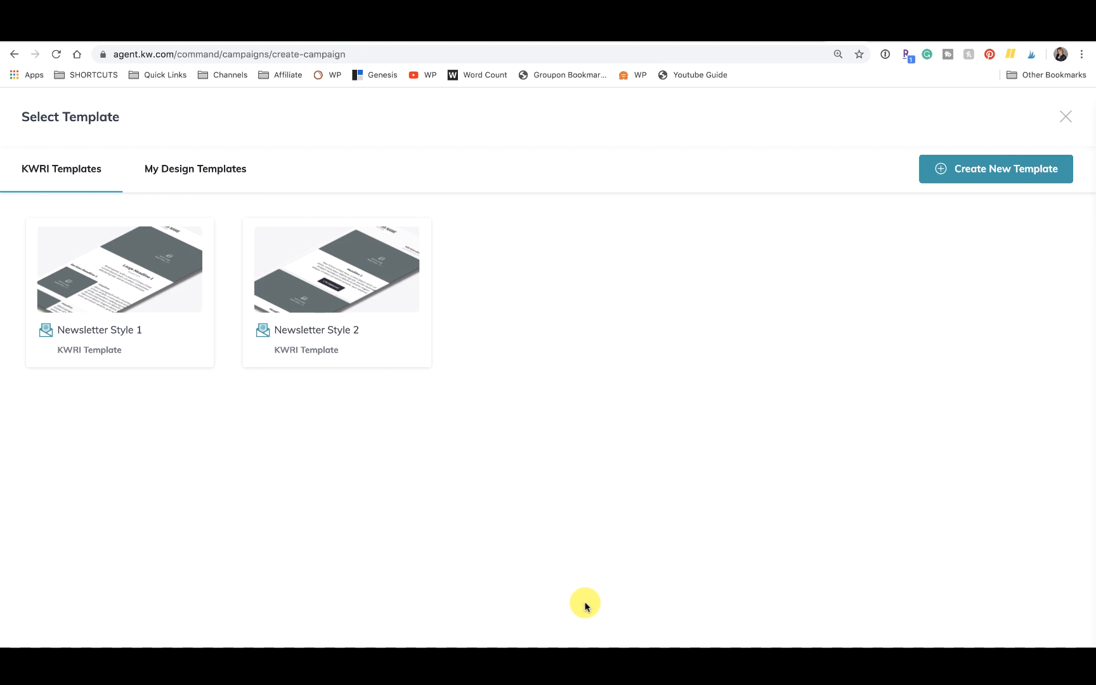
{"action": "left_click", "coordinate": [210, 174]}
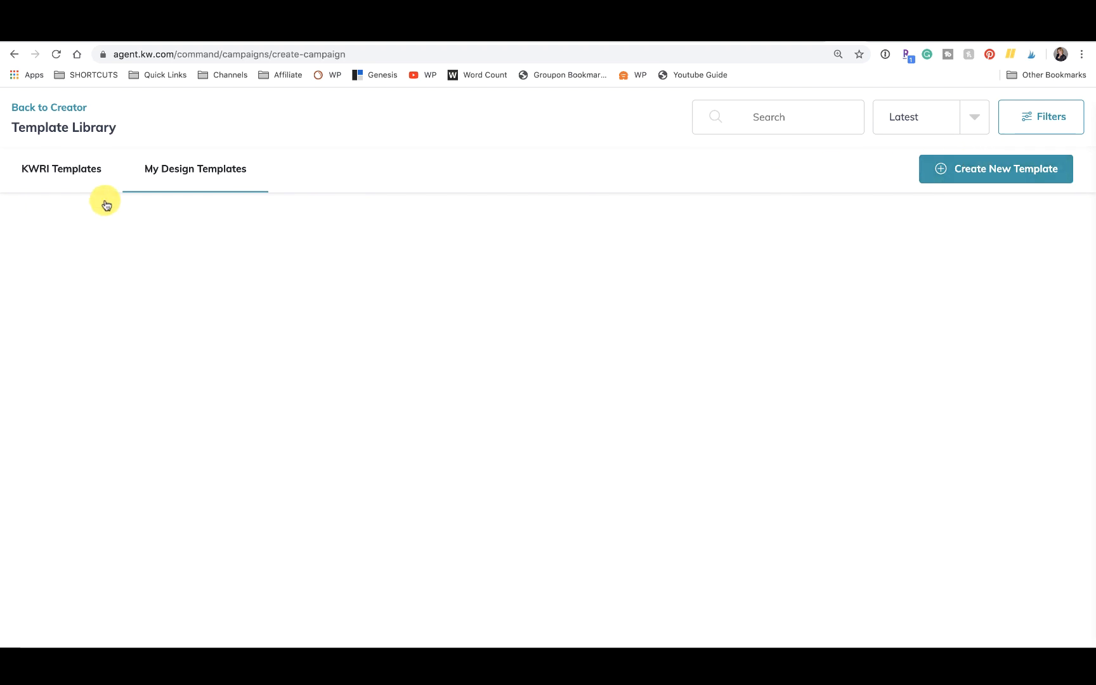
{"action": "left_click", "coordinate": [70, 175]}
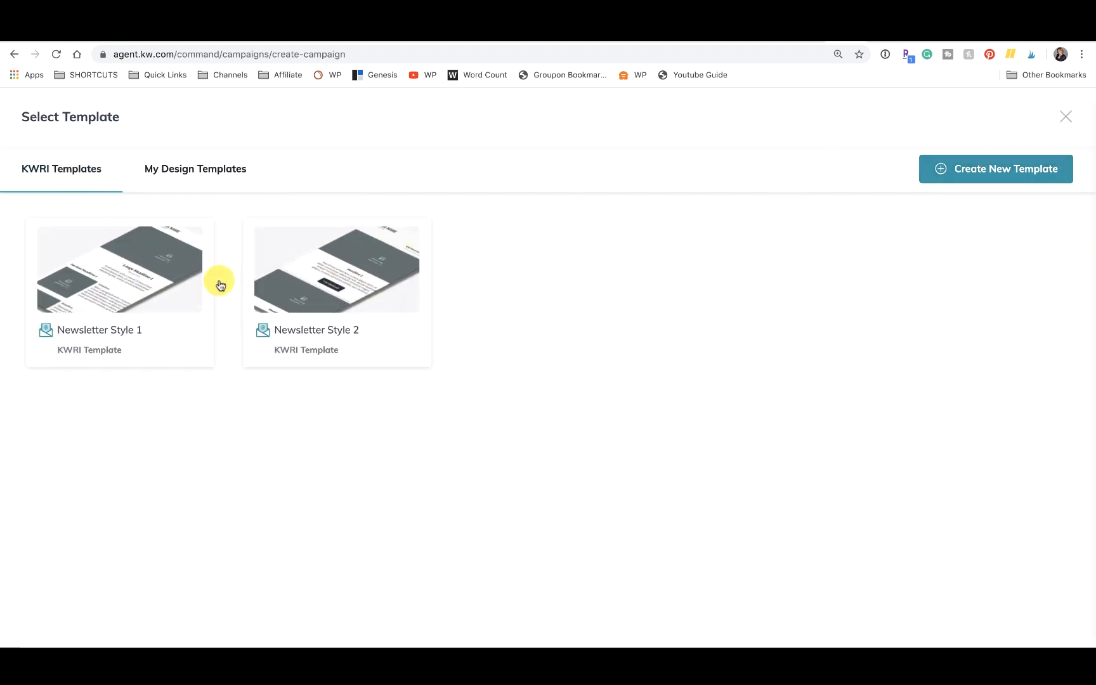
Open the Newsletter Style 1 template and examine its placeholder headlines, descriptions and image sections
{"action": "left_click", "coordinate": [113, 289]}
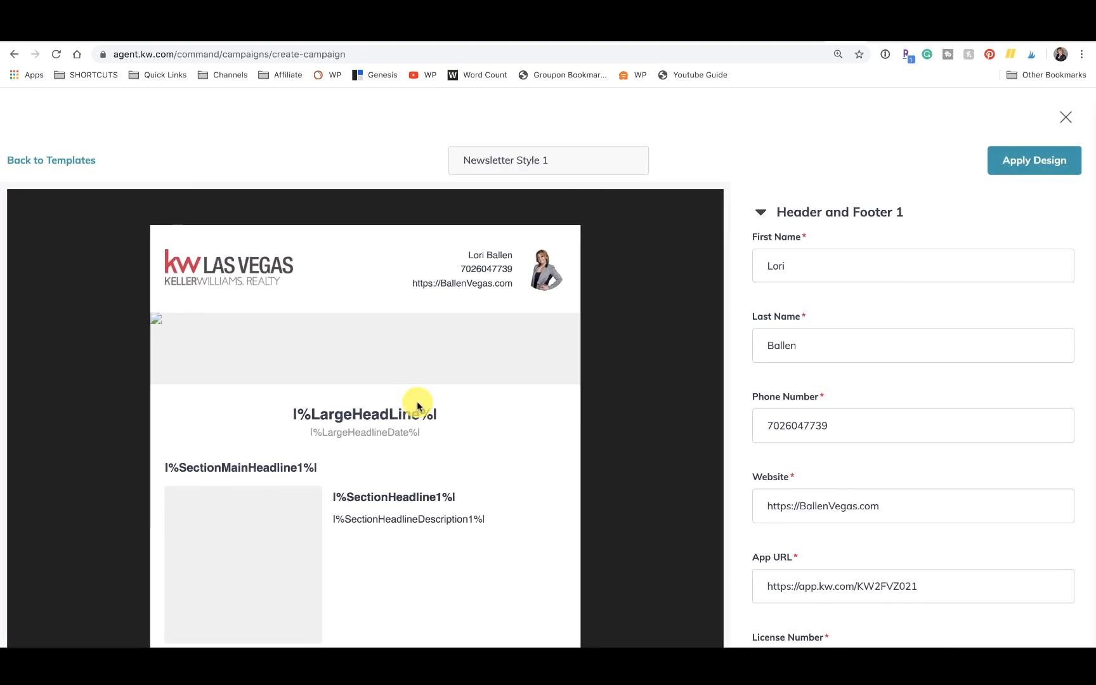
{"action": "scroll", "coordinate": [418, 407], "scroll_direction": "down", "scroll_amount": 5}
{"action": "scroll", "coordinate": [417, 406], "scroll_direction": "down", "scroll_amount": 6}
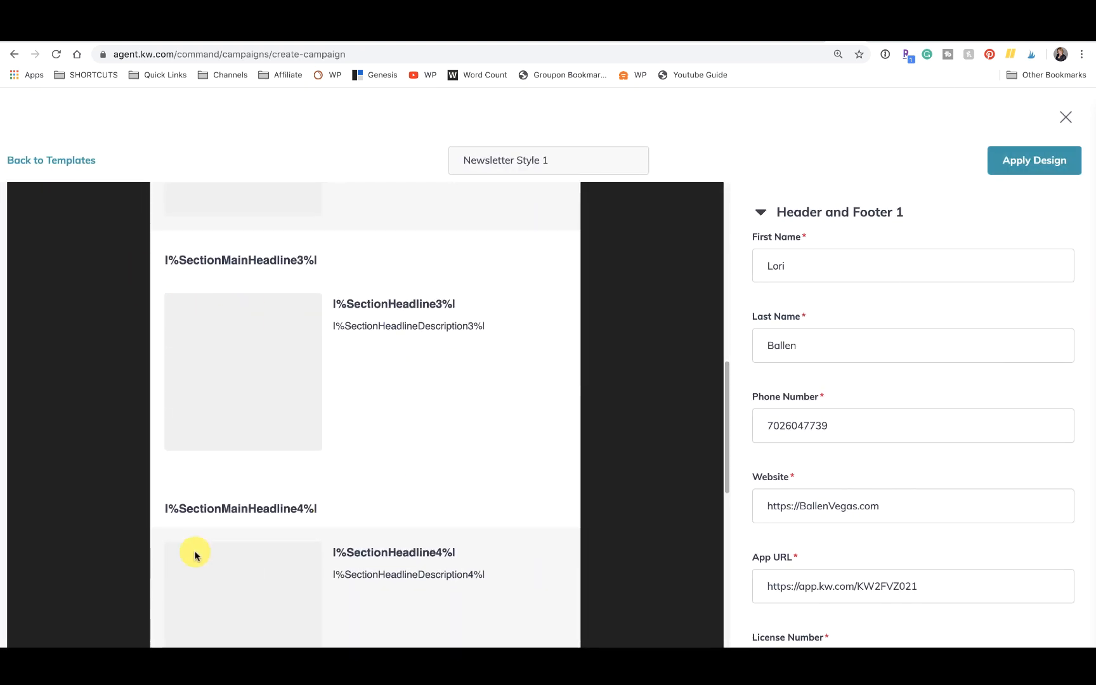
{"action": "scroll", "coordinate": [448, 593], "scroll_direction": "down", "scroll_amount": 7}
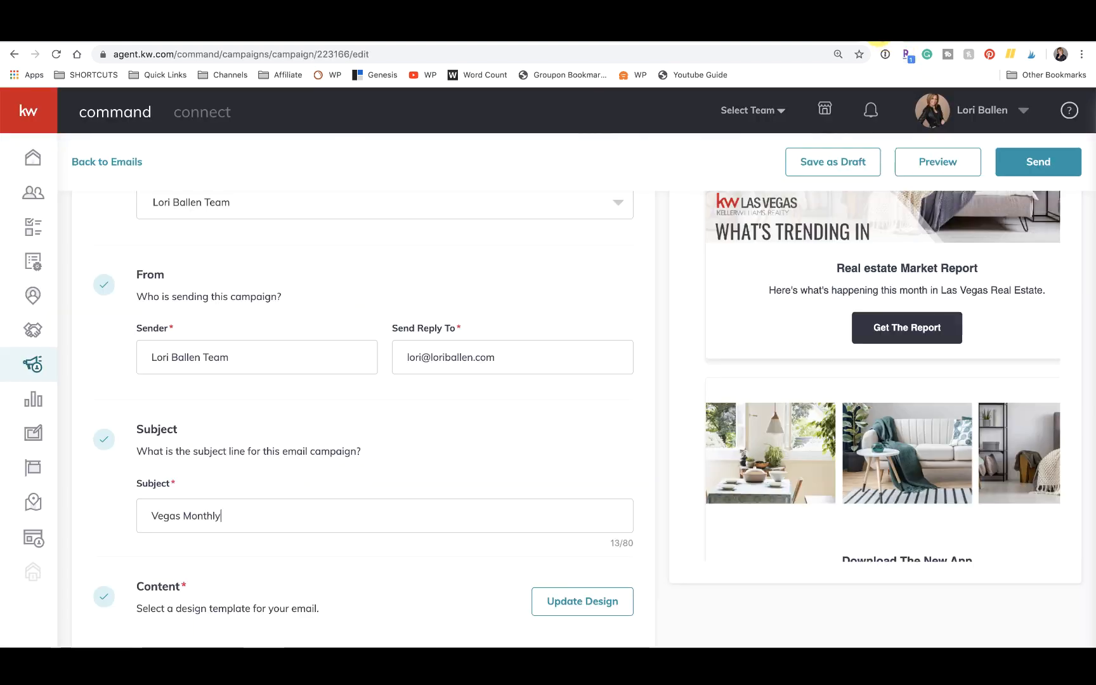
Back in the Monthly Newsletter campaign, examine the whole email preview from its header to the agent details and logos in the footer
{"action": "scroll", "coordinate": [910, 457], "scroll_direction": "up", "scroll_amount": 5}
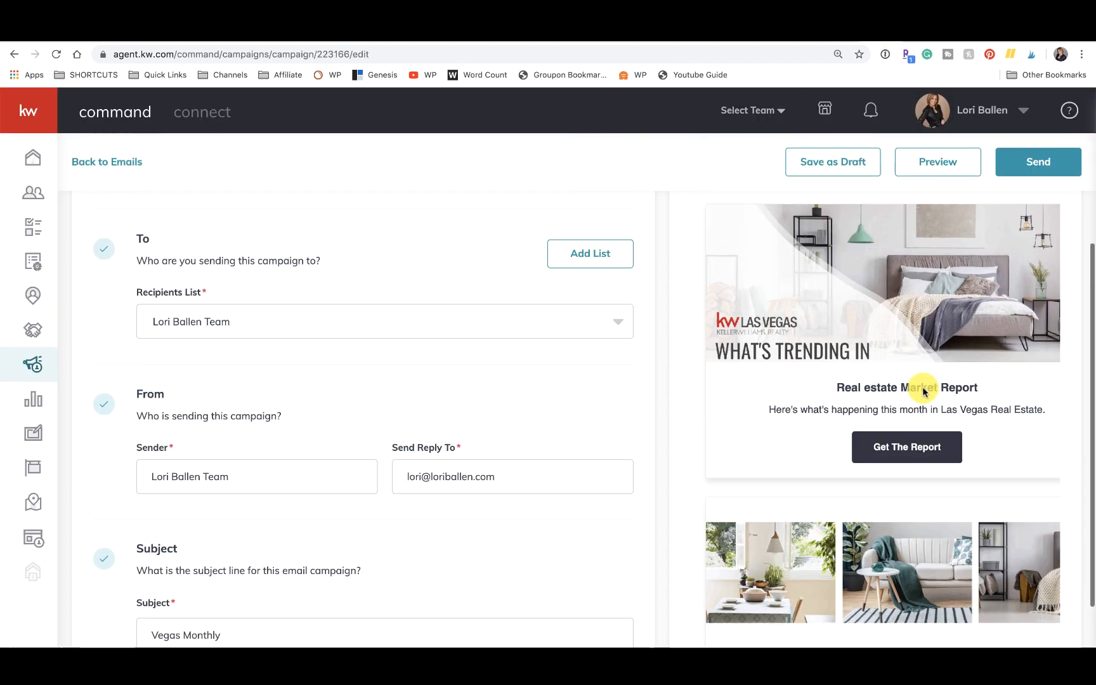
{"action": "scroll", "coordinate": [923, 391], "scroll_direction": "up", "scroll_amount": 2}
{"action": "scroll", "coordinate": [885, 281], "scroll_direction": "down", "scroll_amount": 5}
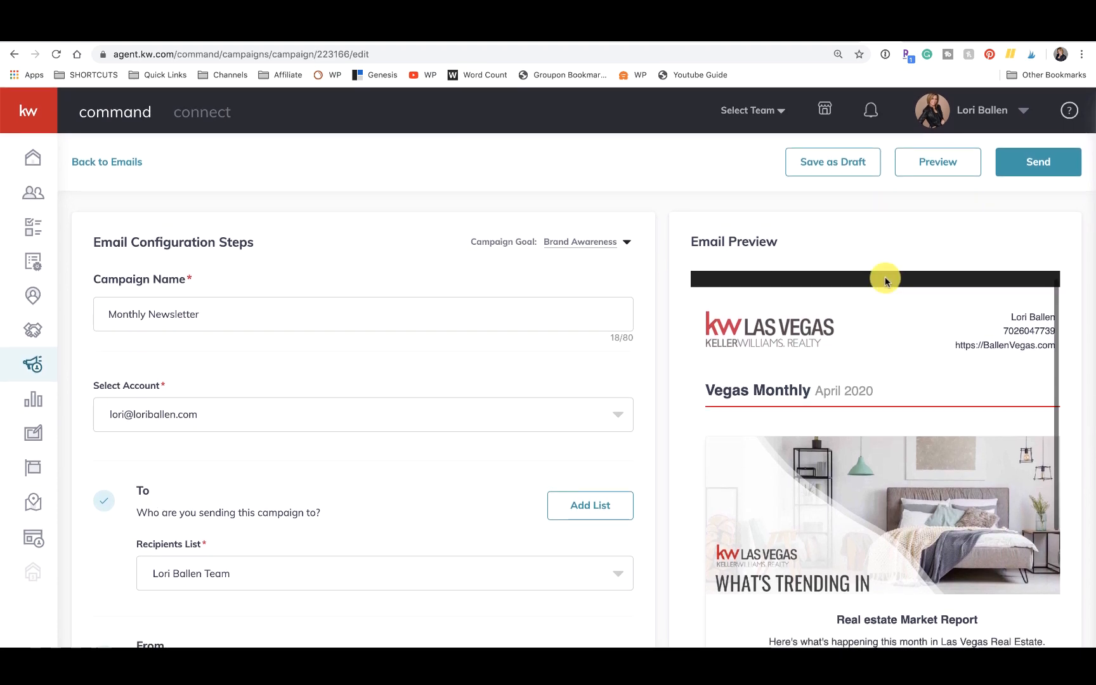
{"action": "scroll", "coordinate": [885, 281], "scroll_direction": "down", "scroll_amount": 5}
{"action": "scroll", "coordinate": [411, 440], "scroll_direction": "down", "scroll_amount": 6}
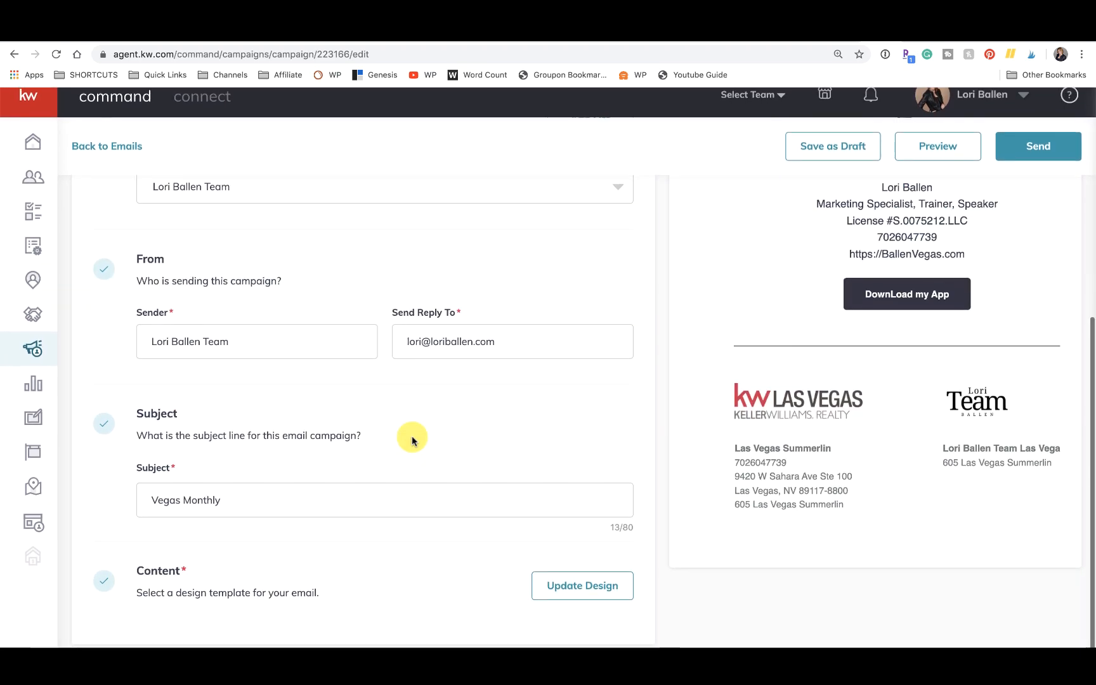
{"action": "scroll", "coordinate": [956, 457], "scroll_direction": "up", "scroll_amount": 6}
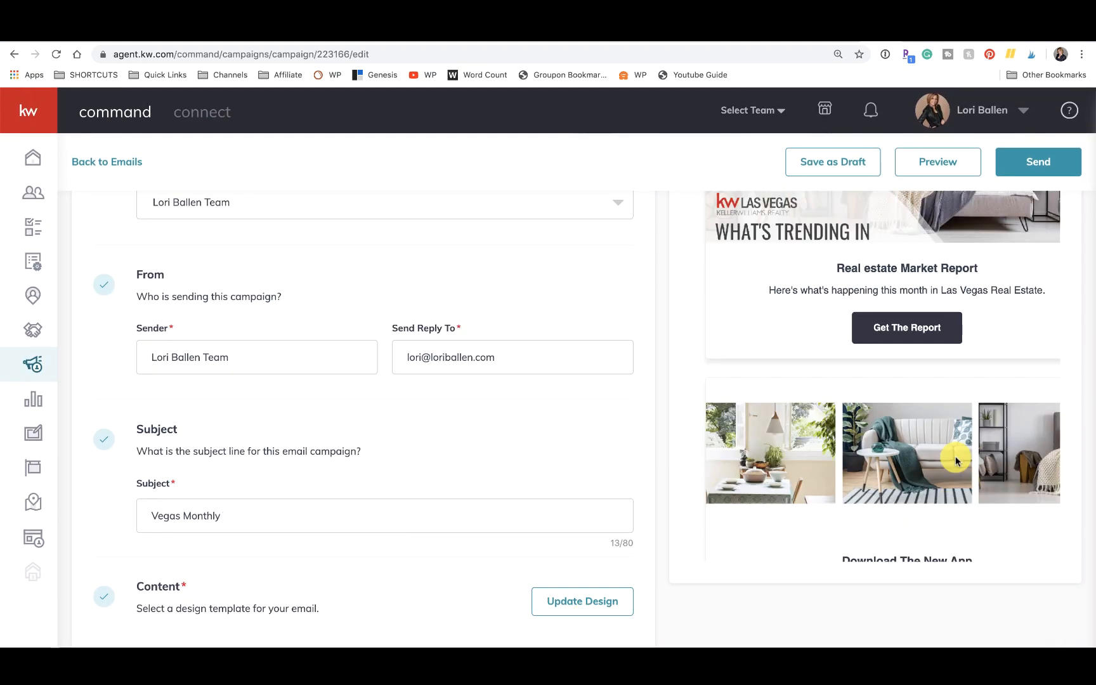
{"action": "scroll", "coordinate": [921, 299], "scroll_direction": "up", "scroll_amount": 8}
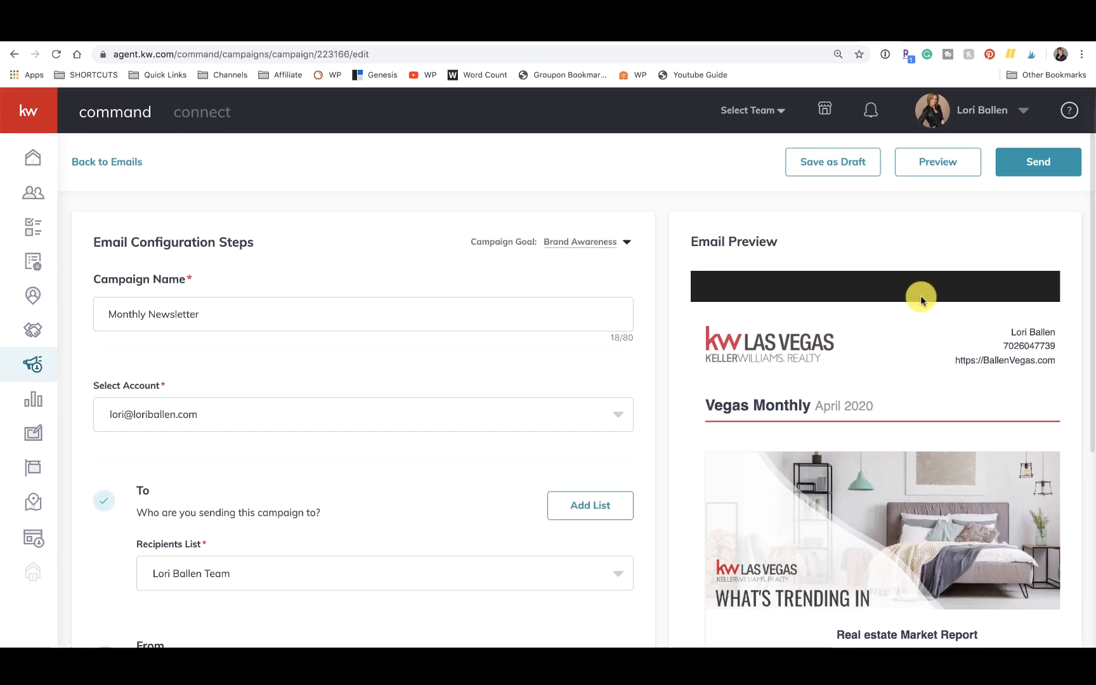
{"action": "scroll", "coordinate": [921, 300], "scroll_direction": "down", "scroll_amount": 5}
{"action": "scroll", "coordinate": [921, 299], "scroll_direction": "down", "scroll_amount": 2}
{"action": "scroll", "coordinate": [542, 391], "scroll_direction": "down", "scroll_amount": 6}
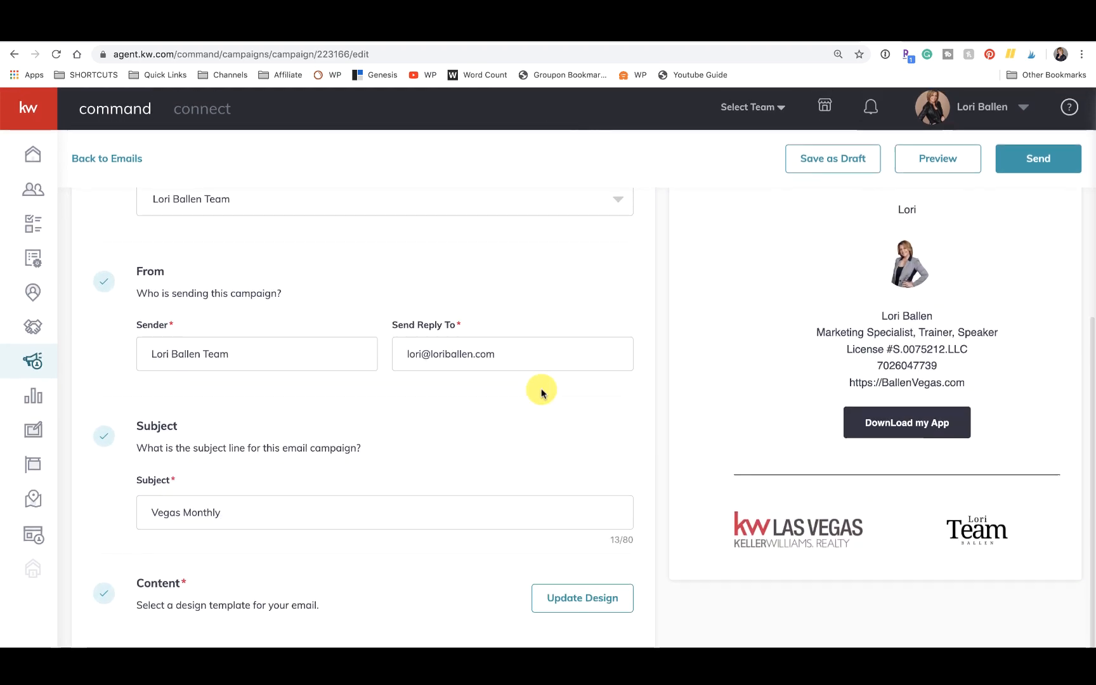
Open the campaign's Newsletter Style 2 design and examine its header and footer, email title and section headline fields
{"action": "scroll", "coordinate": [586, 612], "scroll_direction": "right", "scroll_amount": 1}
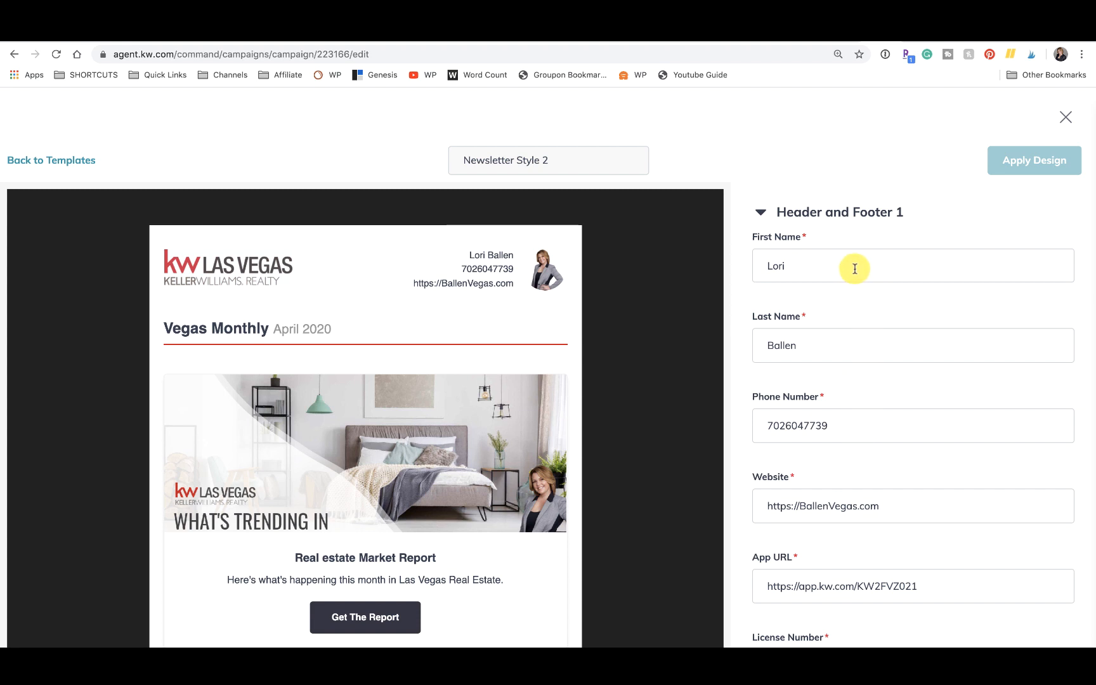
{"action": "scroll", "coordinate": [846, 640], "scroll_direction": "down", "scroll_amount": 15}
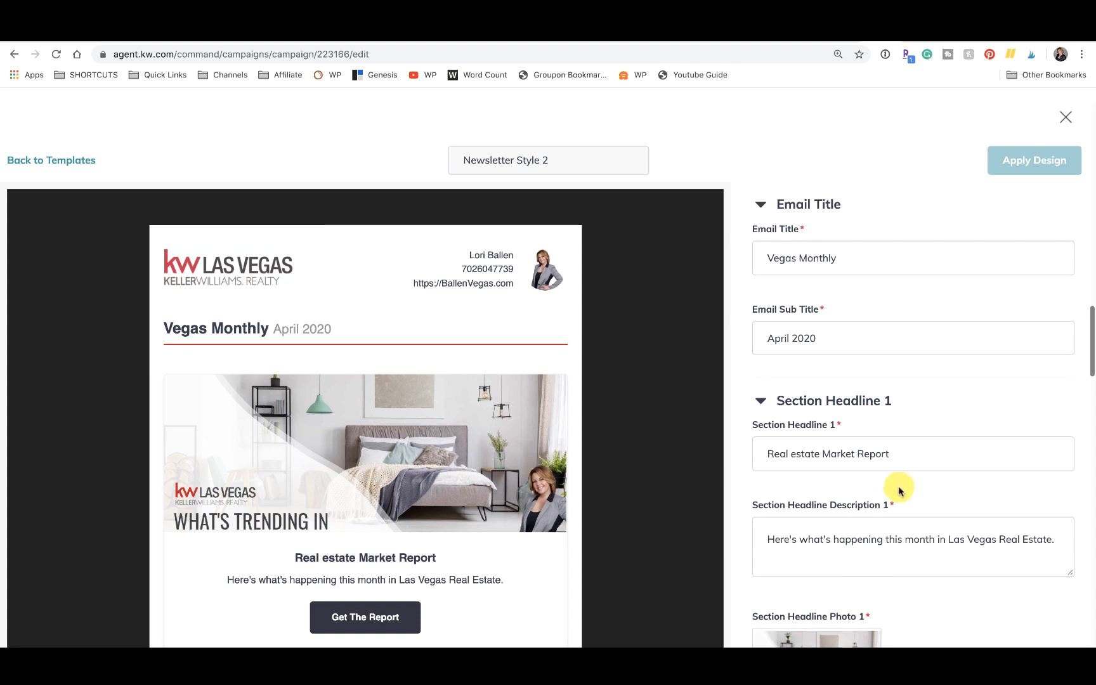
{"action": "scroll", "coordinate": [900, 487], "scroll_direction": "up", "scroll_amount": 20}
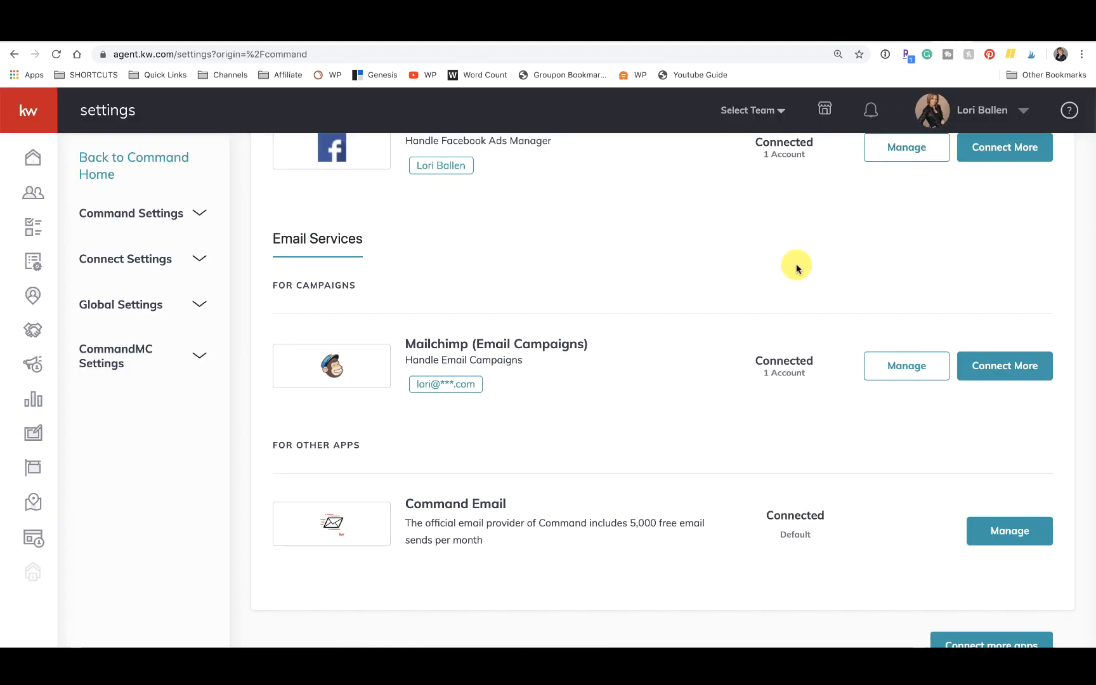
From the connected apps in the settings, open the Marketing Profile under Connect Settings
{"action": "scroll", "coordinate": [774, 298], "scroll_direction": "down", "scroll_amount": 5}
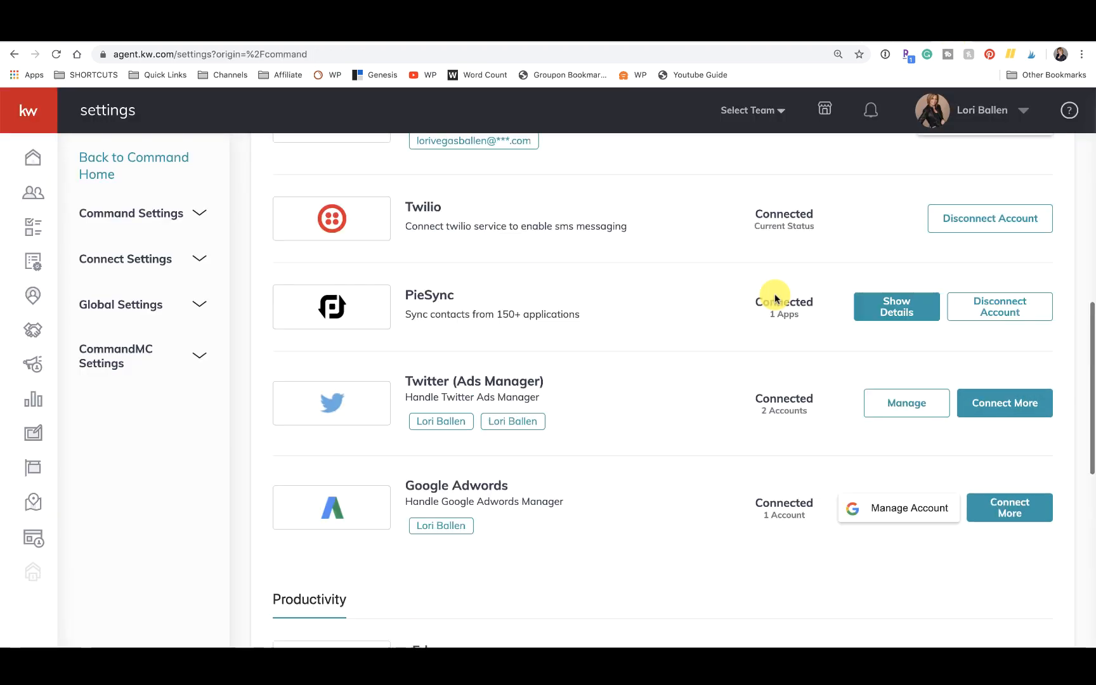
{"action": "scroll", "coordinate": [775, 298], "scroll_direction": "up", "scroll_amount": 10}
{"action": "left_click", "coordinate": [146, 267]}
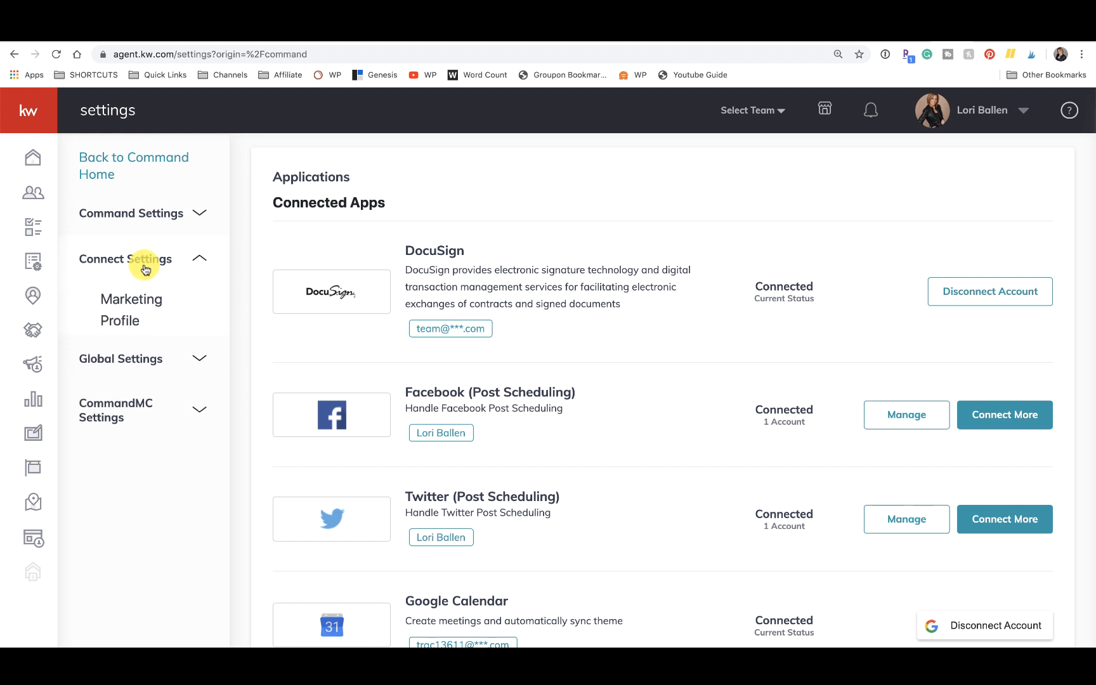
{"action": "left_click", "coordinate": [132, 313]}
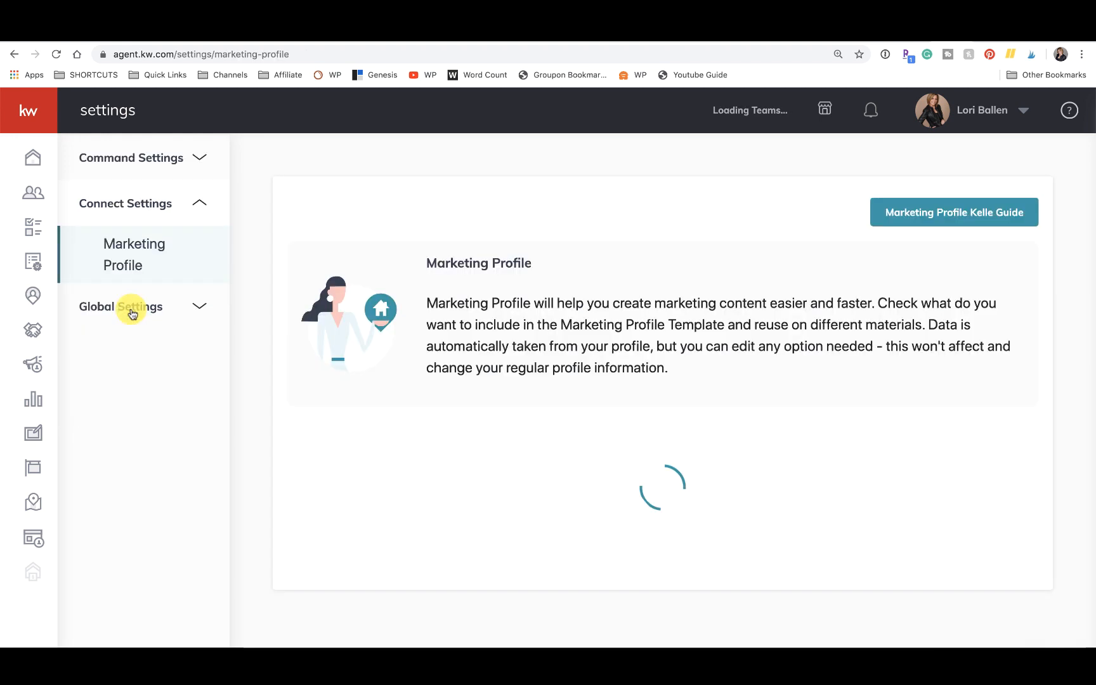
Replace the Team Logo in the Marketing Profile with the team logo PNG file from the Desktop
{"action": "scroll", "coordinate": [660, 419], "scroll_direction": "down", "scroll_amount": 1}
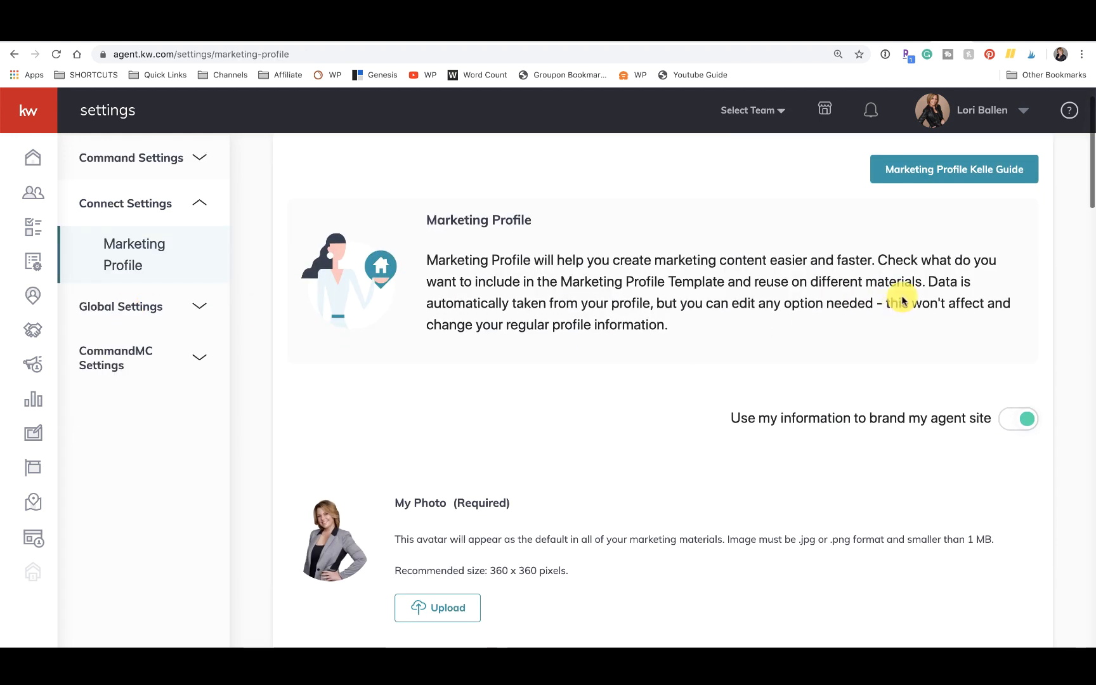
{"action": "scroll", "coordinate": [794, 400], "scroll_direction": "down", "scroll_amount": 5}
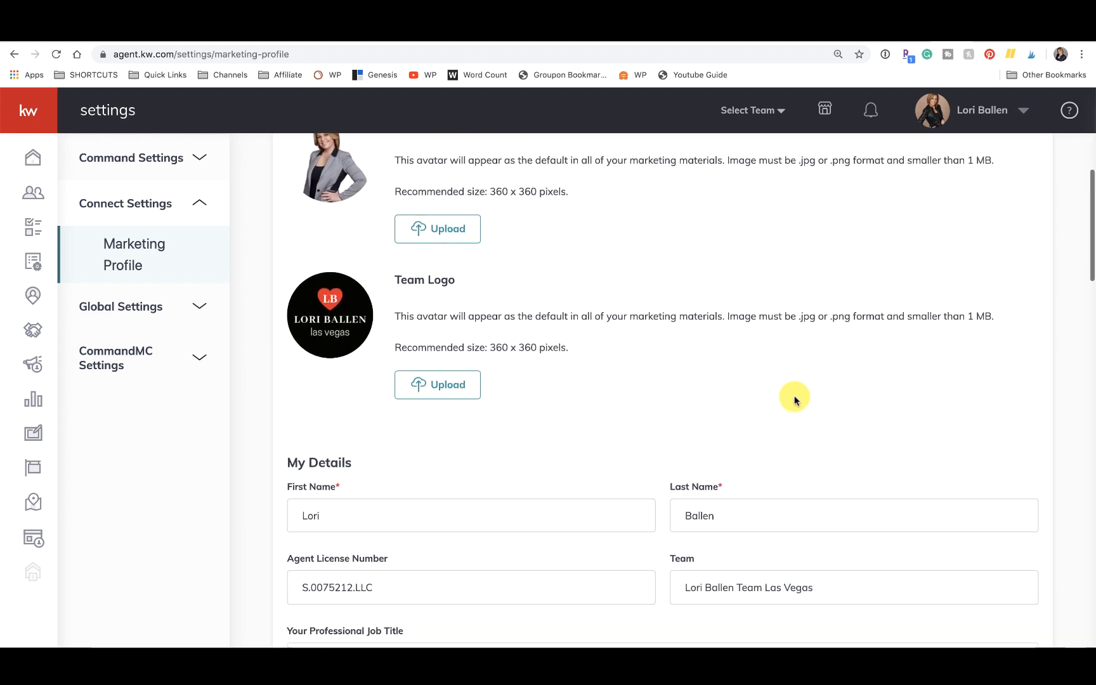
{"action": "scroll", "coordinate": [794, 399], "scroll_direction": "up", "scroll_amount": 2}
{"action": "left_click", "coordinate": [453, 514]}
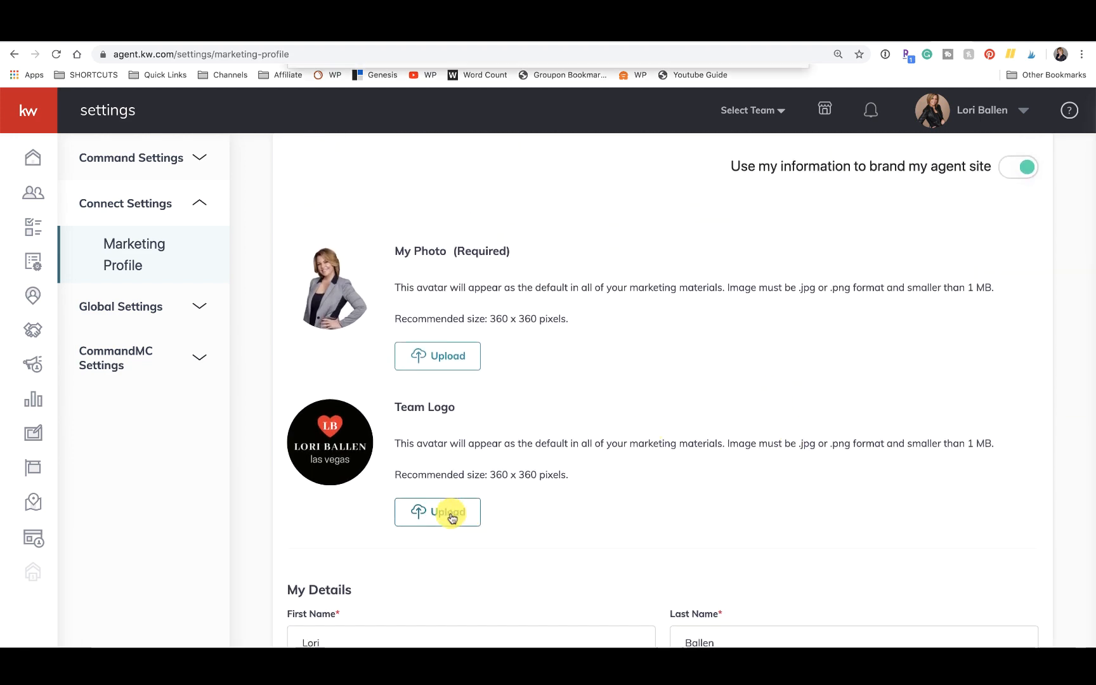
{"action": "left_click", "coordinate": [438, 151]}
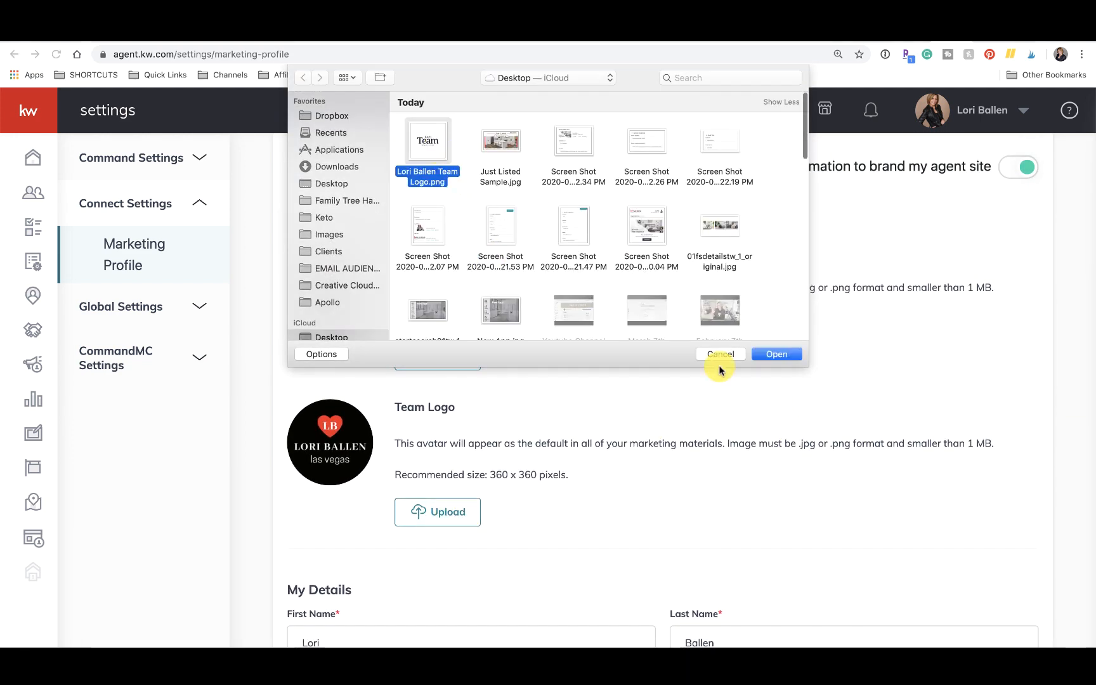
{"action": "left_click", "coordinate": [767, 355]}
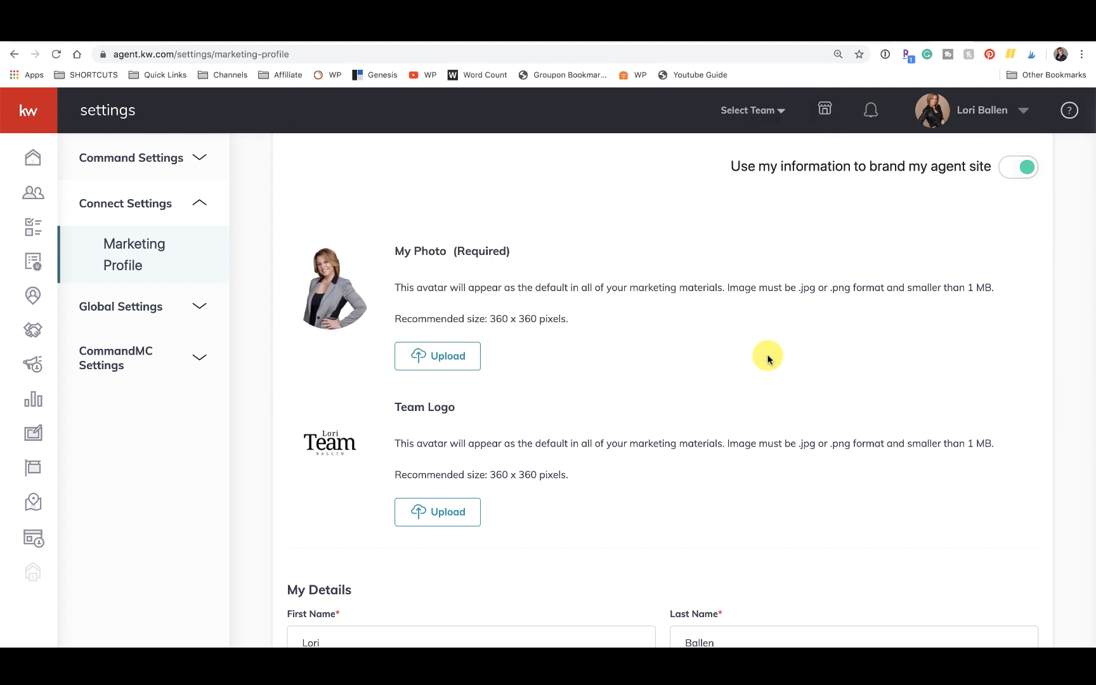
Review the remaining Marketing Profile sections, including the agent details, bio, brokerage information, legal footer and social links
{"action": "scroll", "coordinate": [767, 356], "scroll_direction": "down", "scroll_amount": 3}
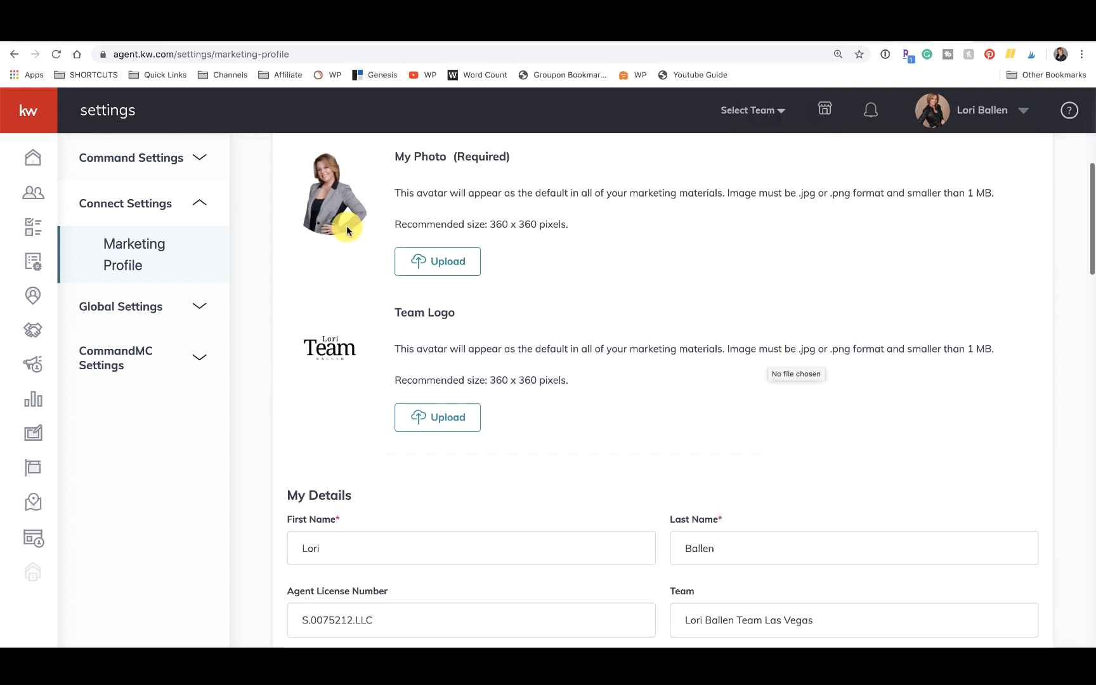
{"action": "scroll", "coordinate": [421, 225], "scroll_direction": "down", "scroll_amount": 4}
{"action": "scroll", "coordinate": [423, 226], "scroll_direction": "down", "scroll_amount": 10}
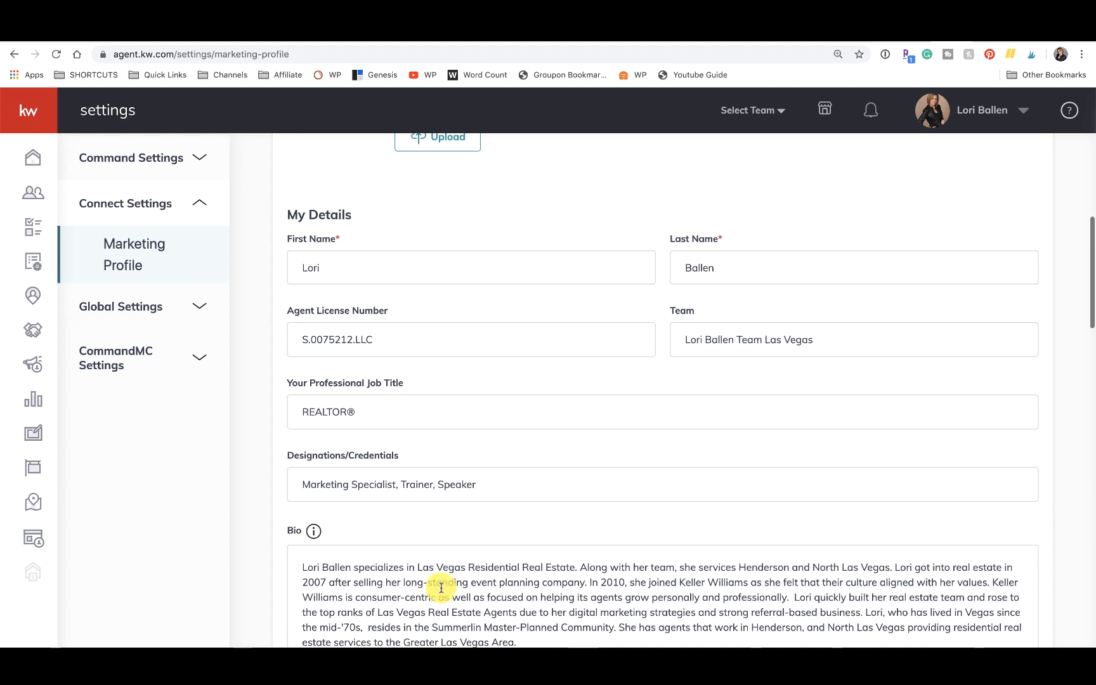
{"action": "scroll", "coordinate": [441, 588], "scroll_direction": "down", "scroll_amount": 2}
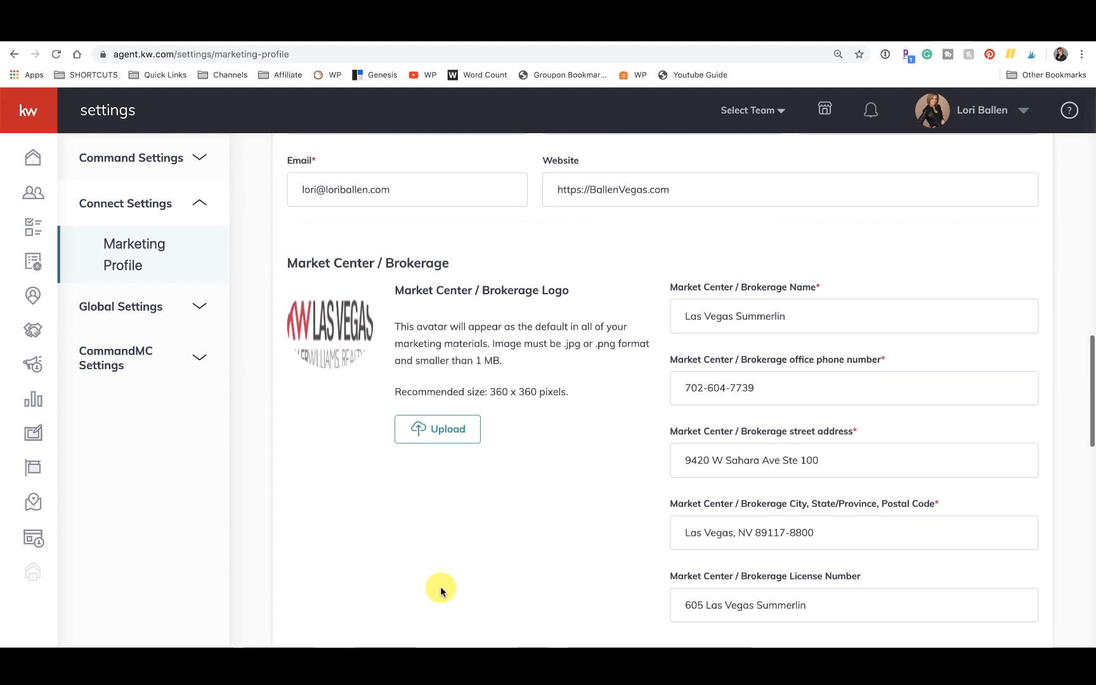
{"action": "scroll", "coordinate": [472, 505], "scroll_direction": "down", "scroll_amount": 6}
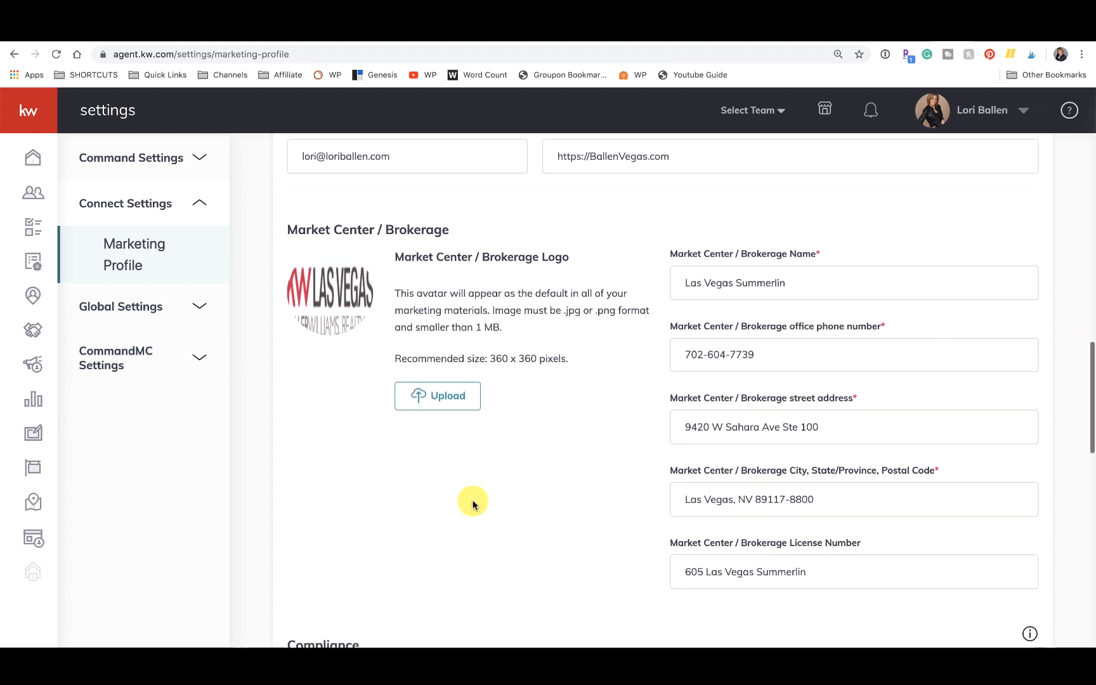
{"action": "scroll", "coordinate": [472, 504], "scroll_direction": "down", "scroll_amount": 7}
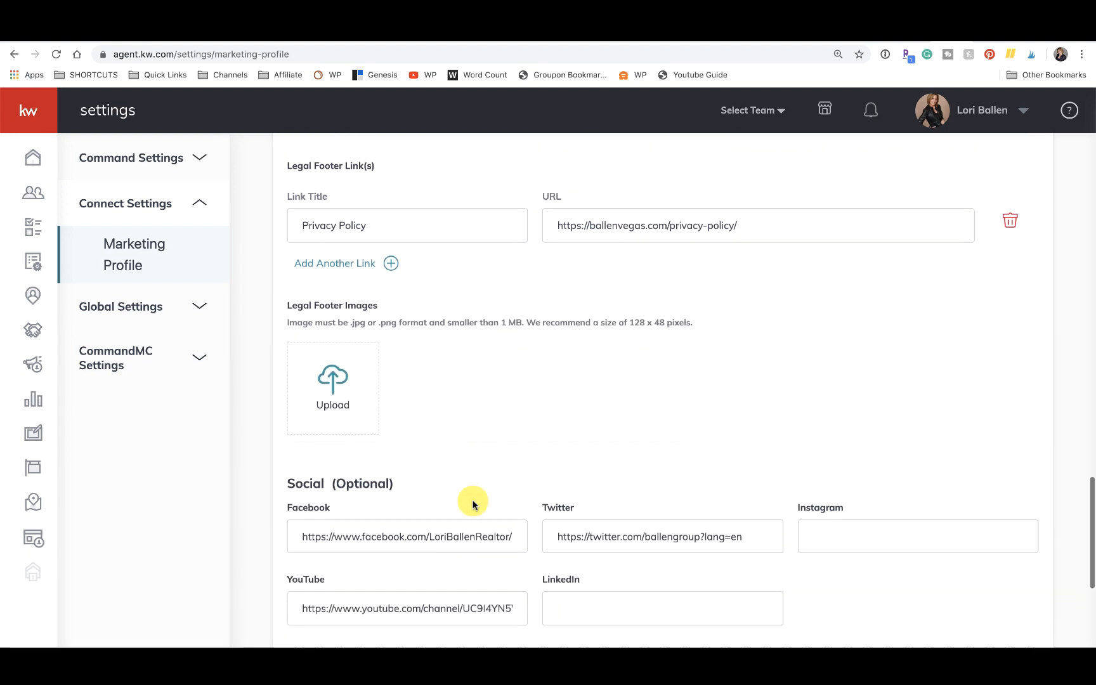
{"action": "scroll", "coordinate": [472, 504], "scroll_direction": "up", "scroll_amount": 20}
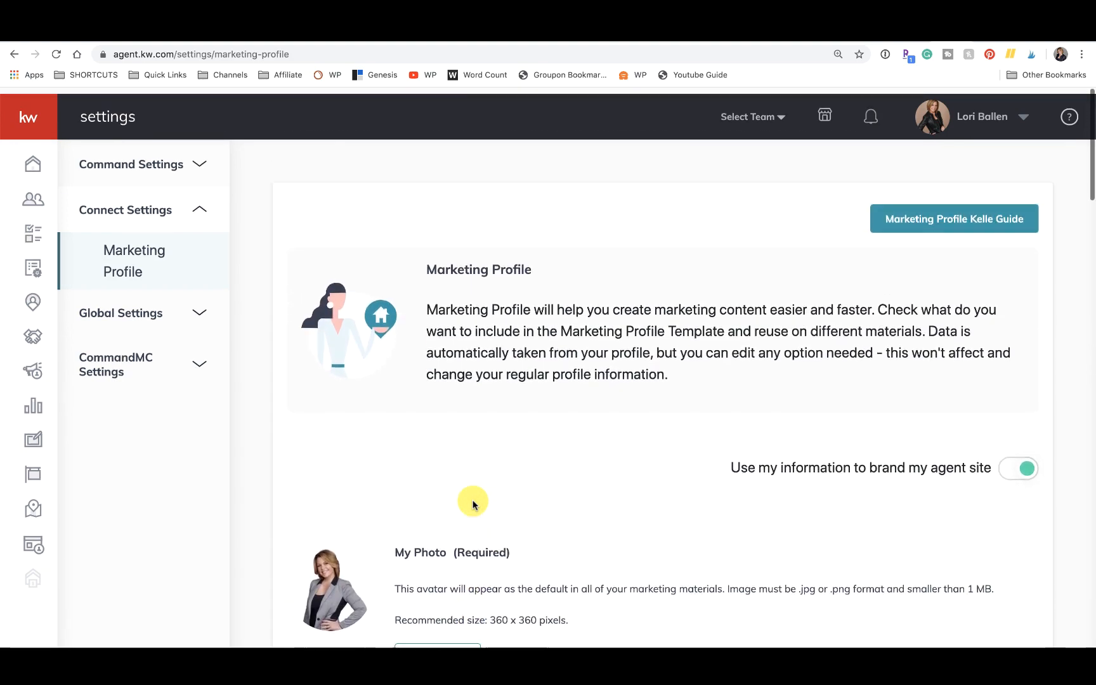
Save the Marketing Profile with the new team logo
{"action": "scroll", "coordinate": [1056, 319], "scroll_direction": "down", "scroll_amount": 3}
{"action": "scroll", "coordinate": [851, 447], "scroll_direction": "down", "scroll_amount": 20}
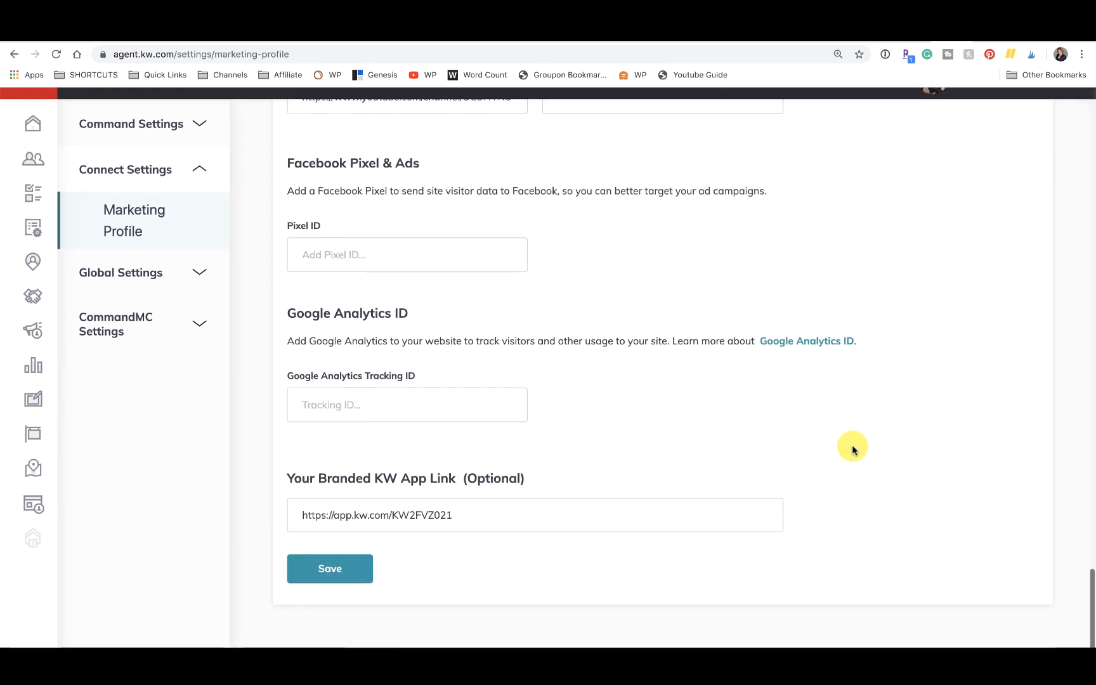
{"action": "left_click", "coordinate": [371, 607]}
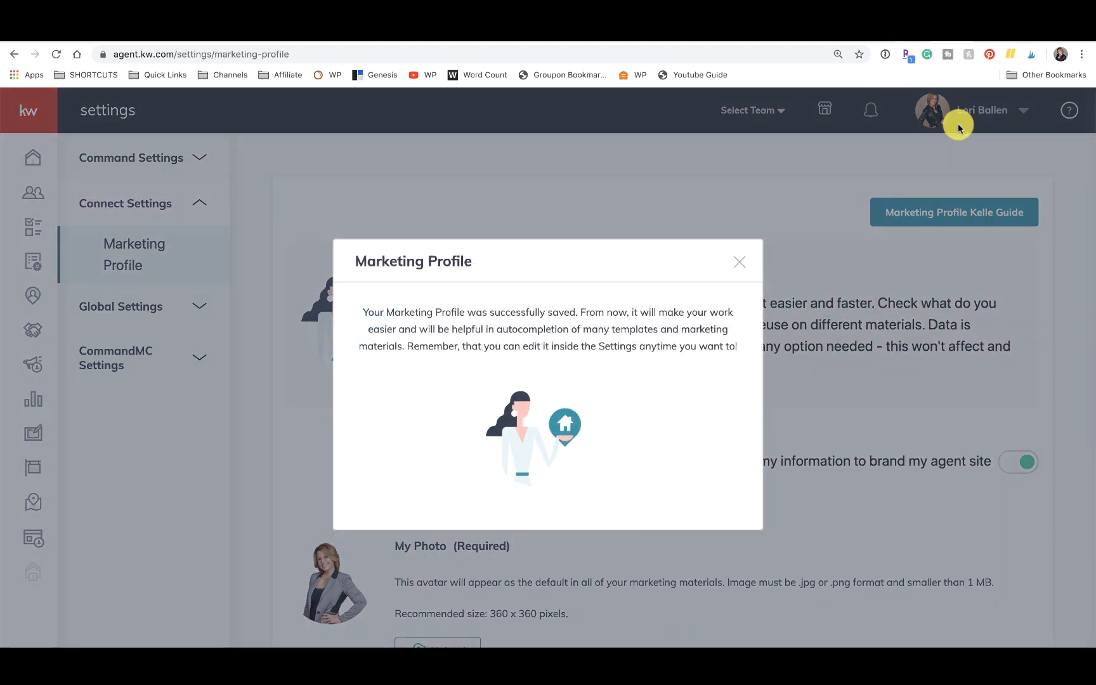
Return to the newsletter design editor and review the header and footer fields, including contact details, App URL, license, designations, agent photo and DBA logo
{"action": "left_click", "coordinate": [911, 34]}
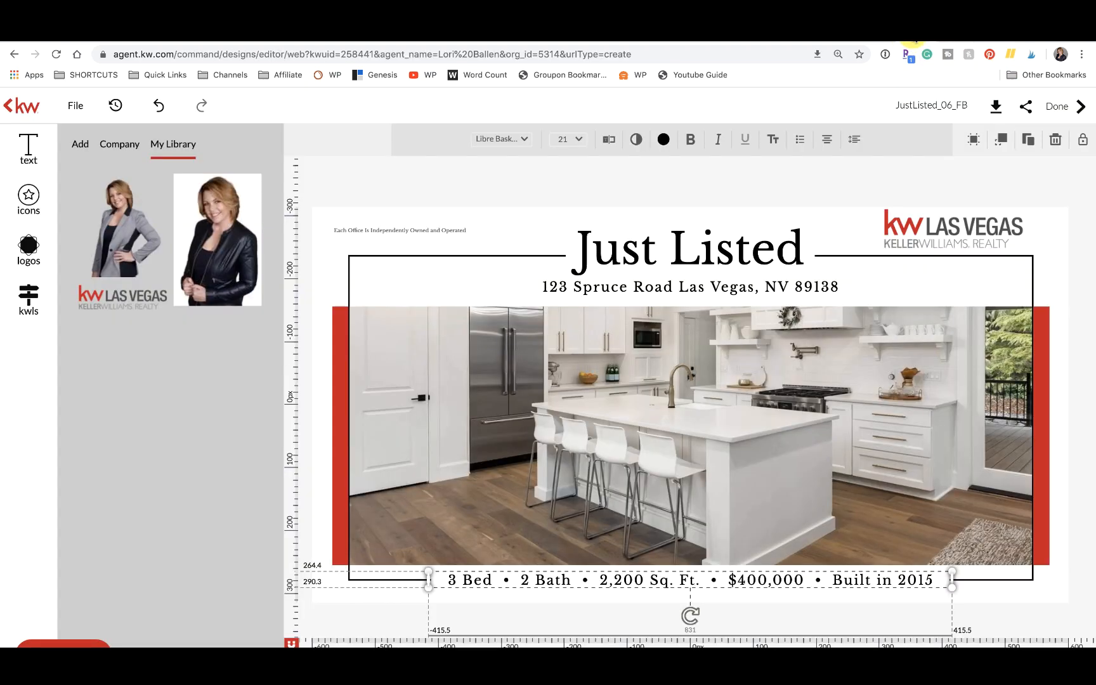
{"action": "left_click", "coordinate": [842, 31]}
{"action": "scroll", "coordinate": [869, 381], "scroll_direction": "down", "scroll_amount": 1}
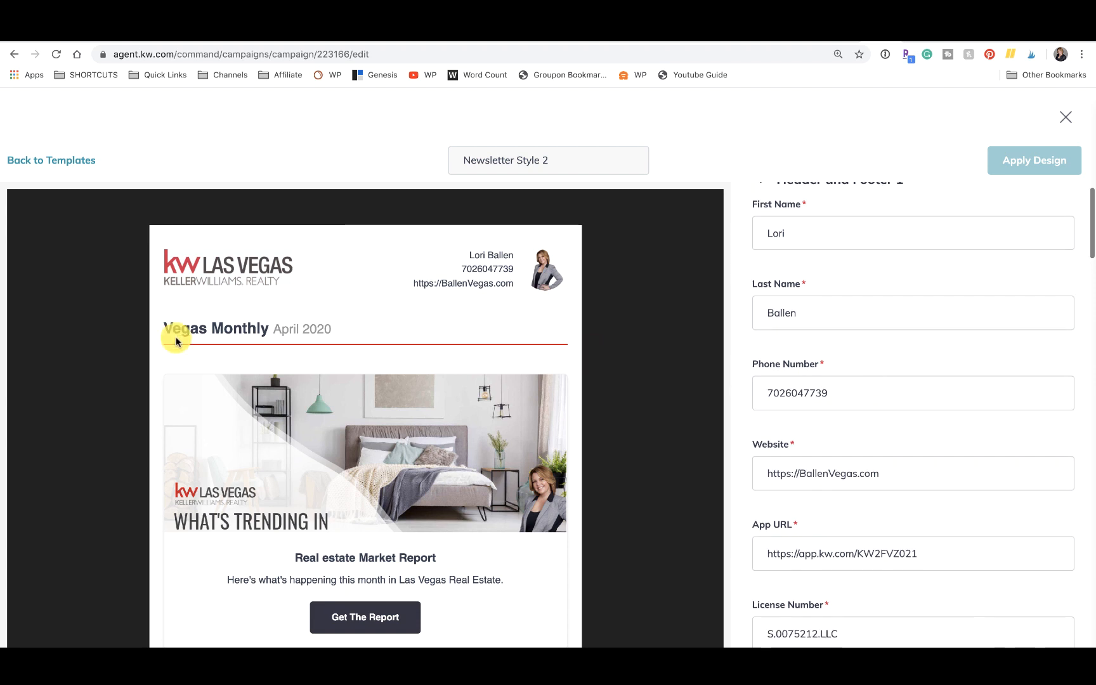
{"action": "scroll", "coordinate": [773, 370], "scroll_direction": "down", "scroll_amount": 3}
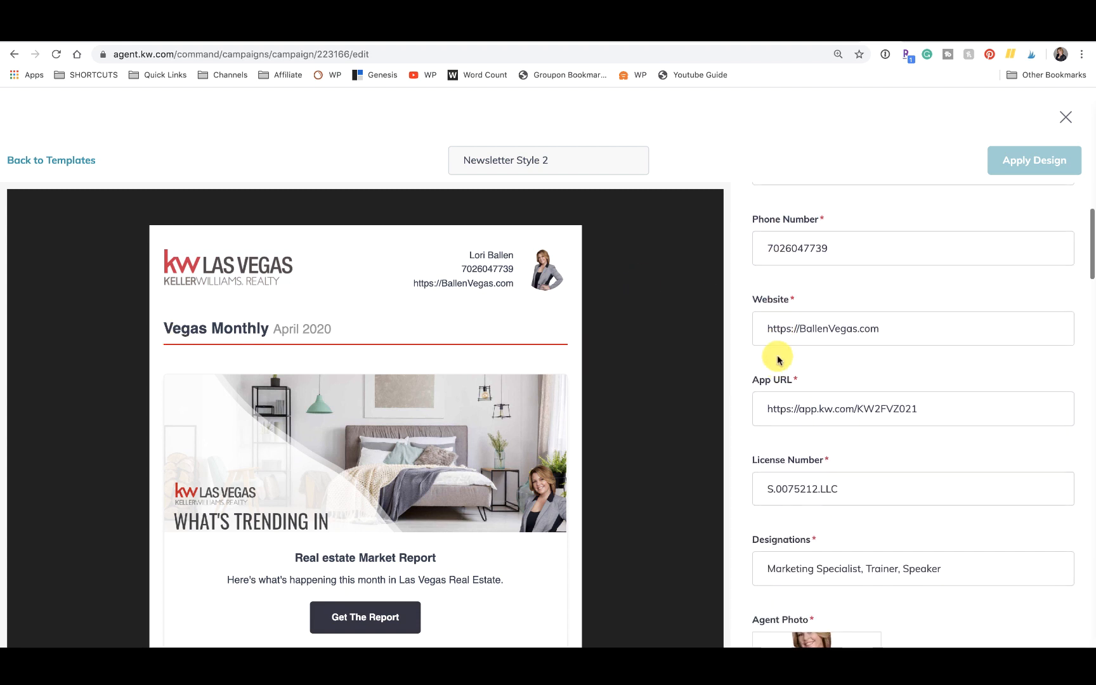
{"action": "scroll", "coordinate": [886, 340], "scroll_direction": "down", "scroll_amount": 3}
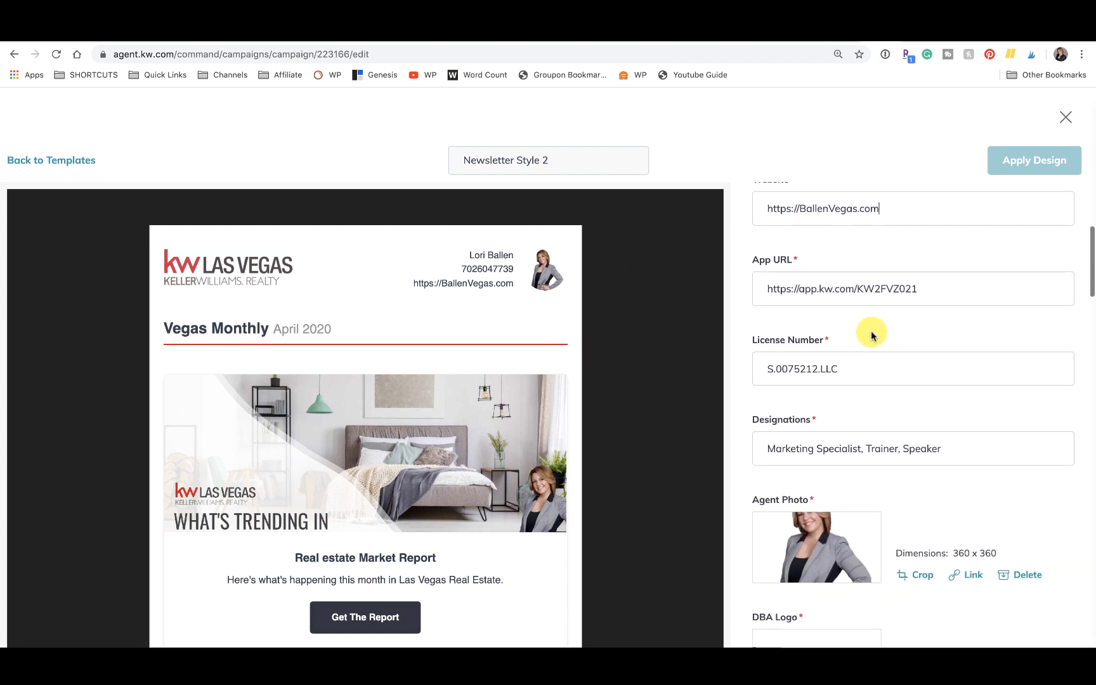
{"action": "left_click_drag", "start_coordinate": [766, 291], "coordinate": [978, 291]}
{"action": "scroll", "coordinate": [981, 294], "scroll_direction": "down", "scroll_amount": 5}
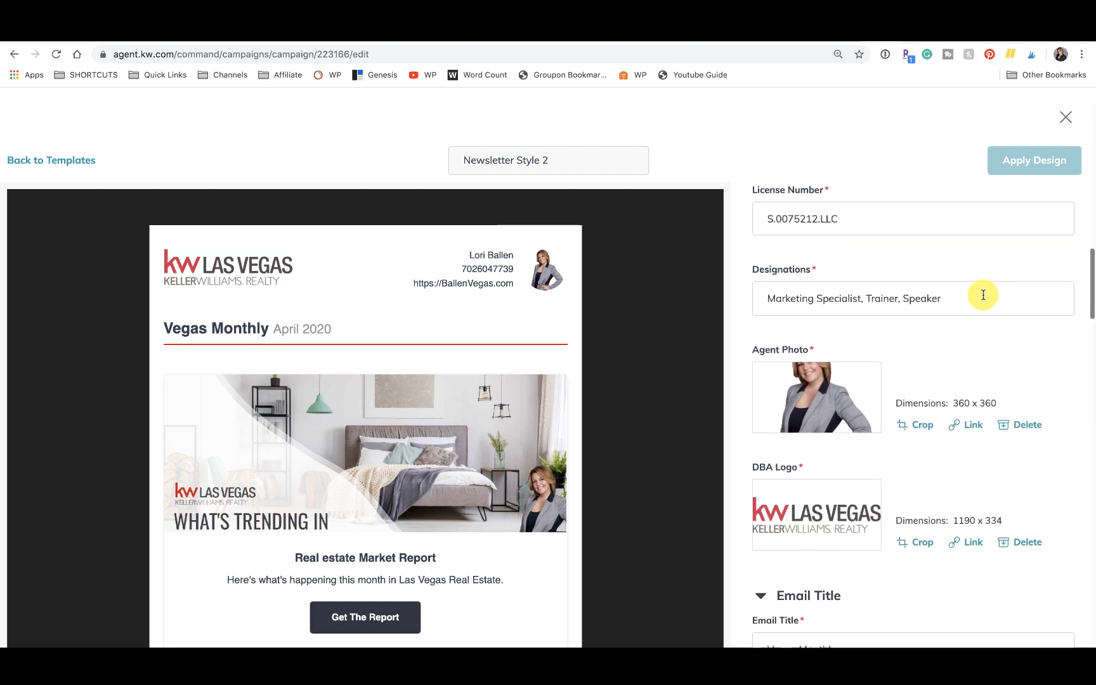
{"action": "scroll", "coordinate": [983, 294], "scroll_direction": "down", "scroll_amount": 1}
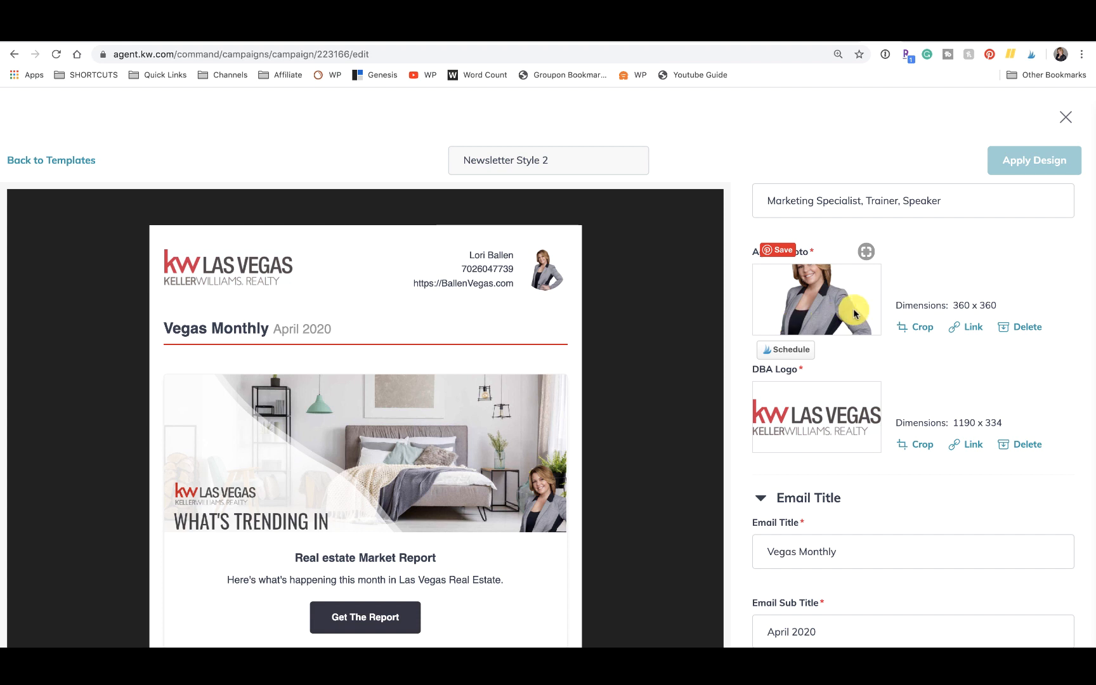
{"action": "scroll", "coordinate": [856, 308], "scroll_direction": "up", "scroll_amount": 2}
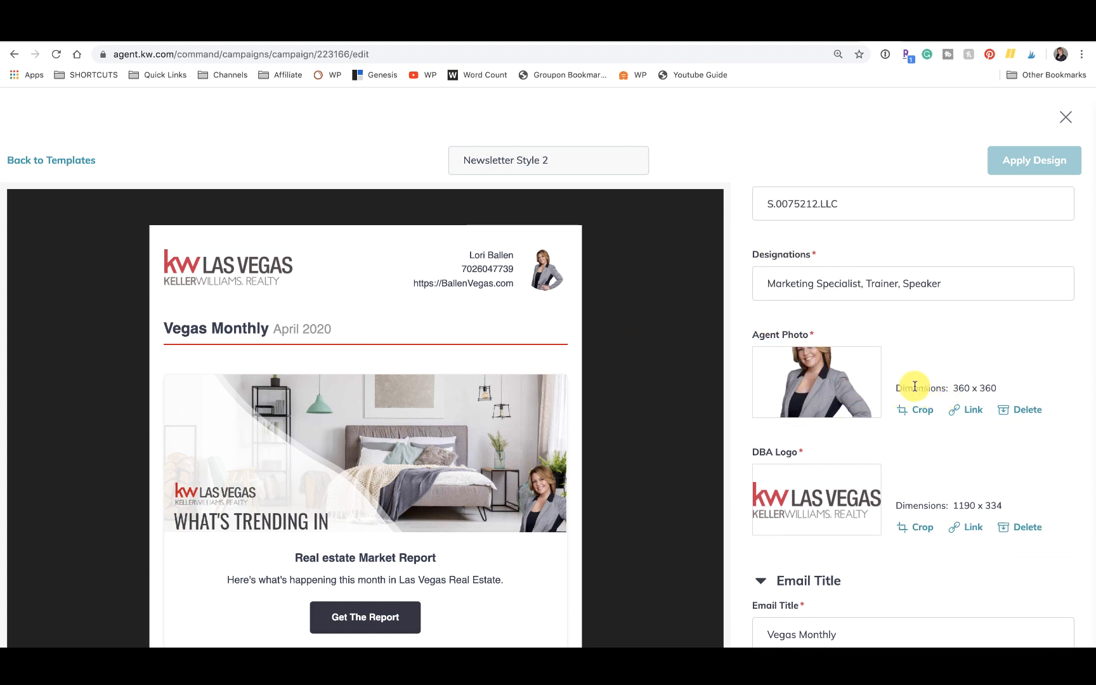
{"action": "left_click_drag", "start_coordinate": [1010, 386], "coordinate": [908, 383]}
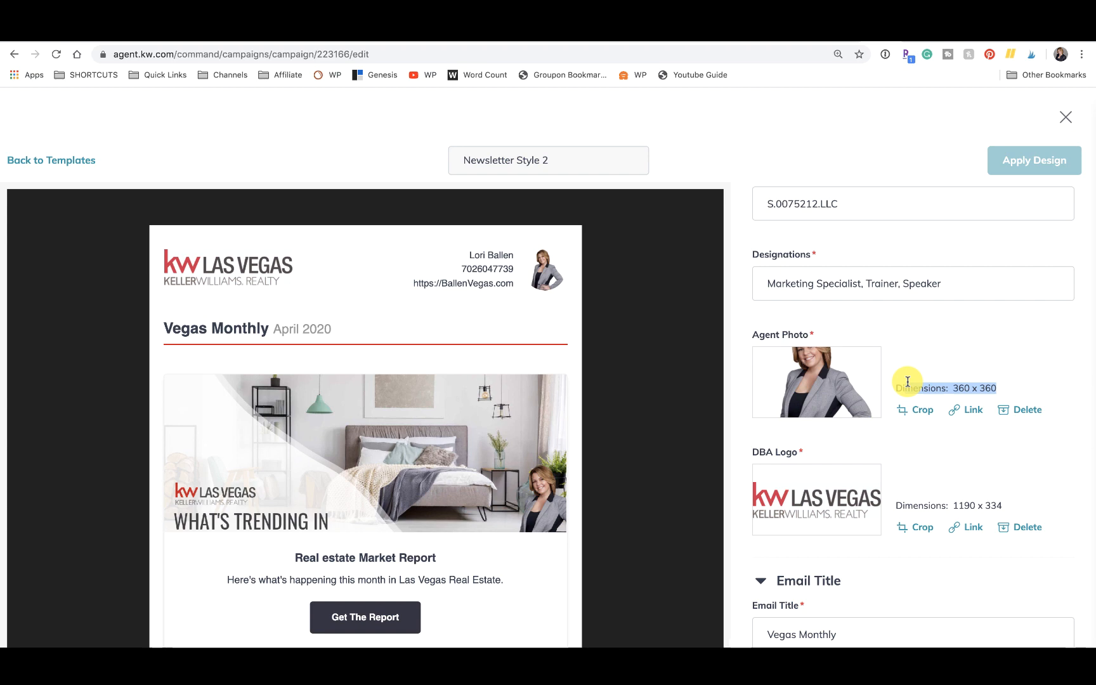
Examine the newsletter preview's body sections, including the market report, app download and Just Listed blocks
{"action": "scroll", "coordinate": [416, 472], "scroll_direction": "down", "scroll_amount": 7}
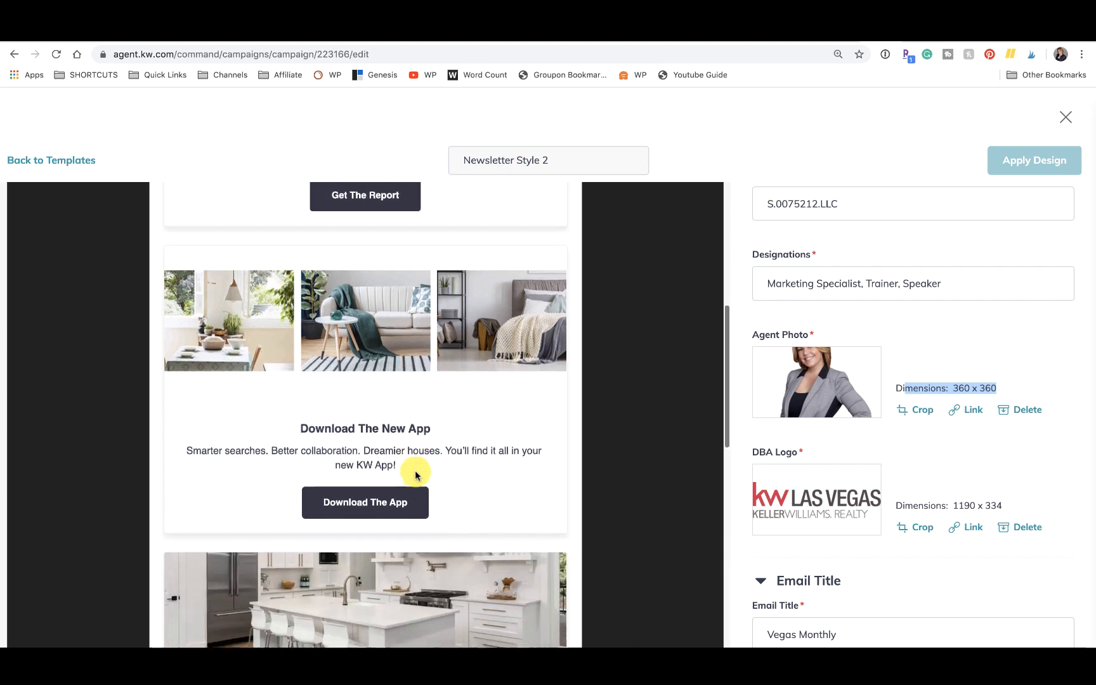
{"action": "scroll", "coordinate": [416, 475], "scroll_direction": "down", "scroll_amount": 5}
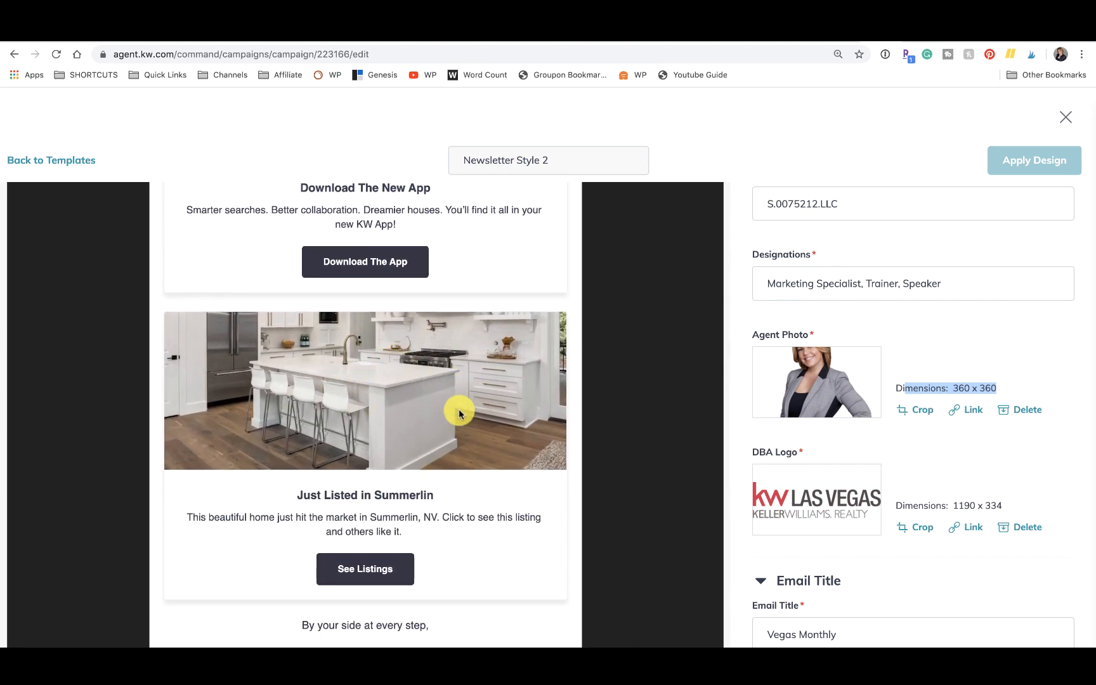
{"action": "scroll", "coordinate": [459, 413], "scroll_direction": "down", "scroll_amount": 2}
{"action": "scroll", "coordinate": [459, 413], "scroll_direction": "up", "scroll_amount": 11}
{"action": "scroll", "coordinate": [459, 413], "scroll_direction": "down", "scroll_amount": 4}
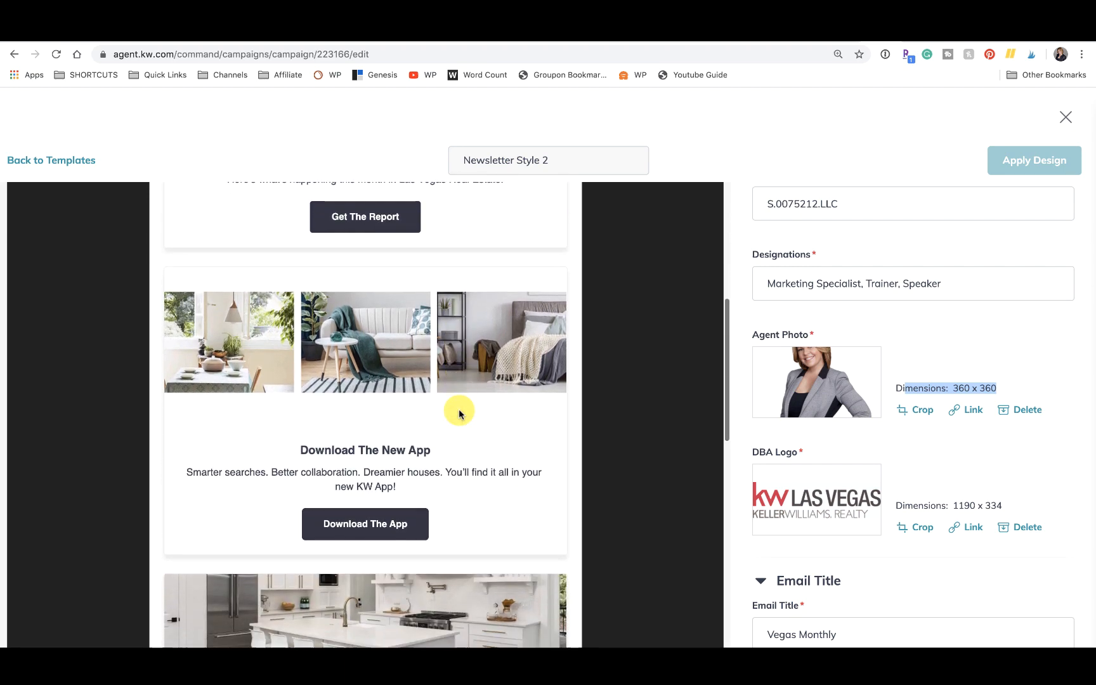
{"action": "scroll", "coordinate": [459, 414], "scroll_direction": "down", "scroll_amount": 4}
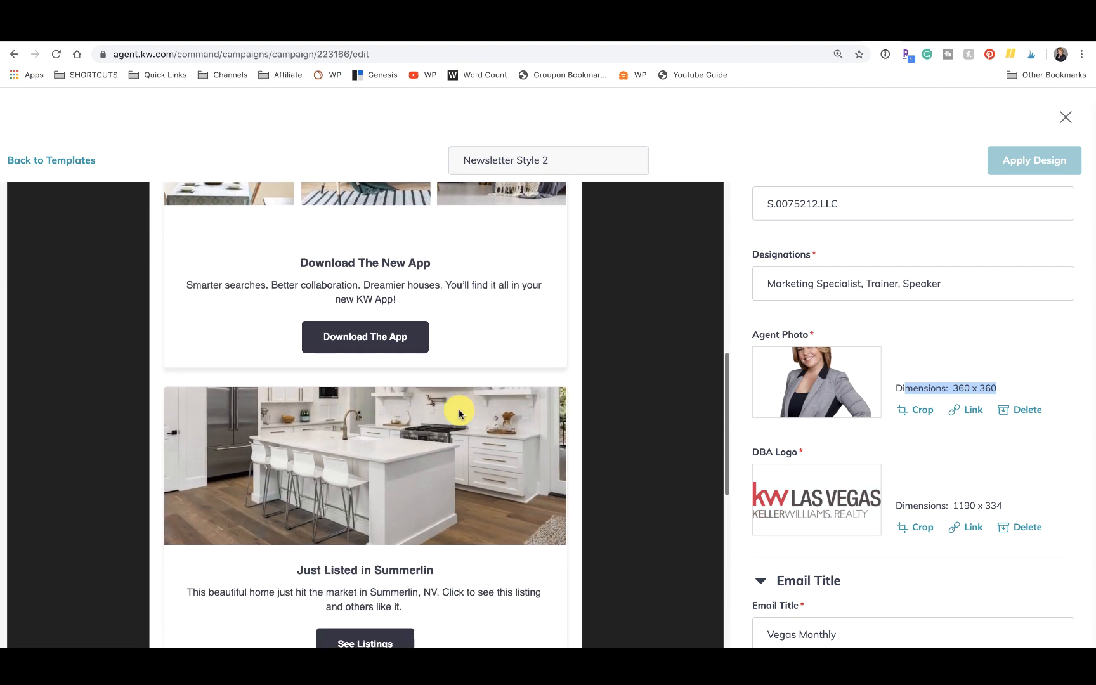
{"action": "scroll", "coordinate": [459, 413], "scroll_direction": "down", "scroll_amount": 1}
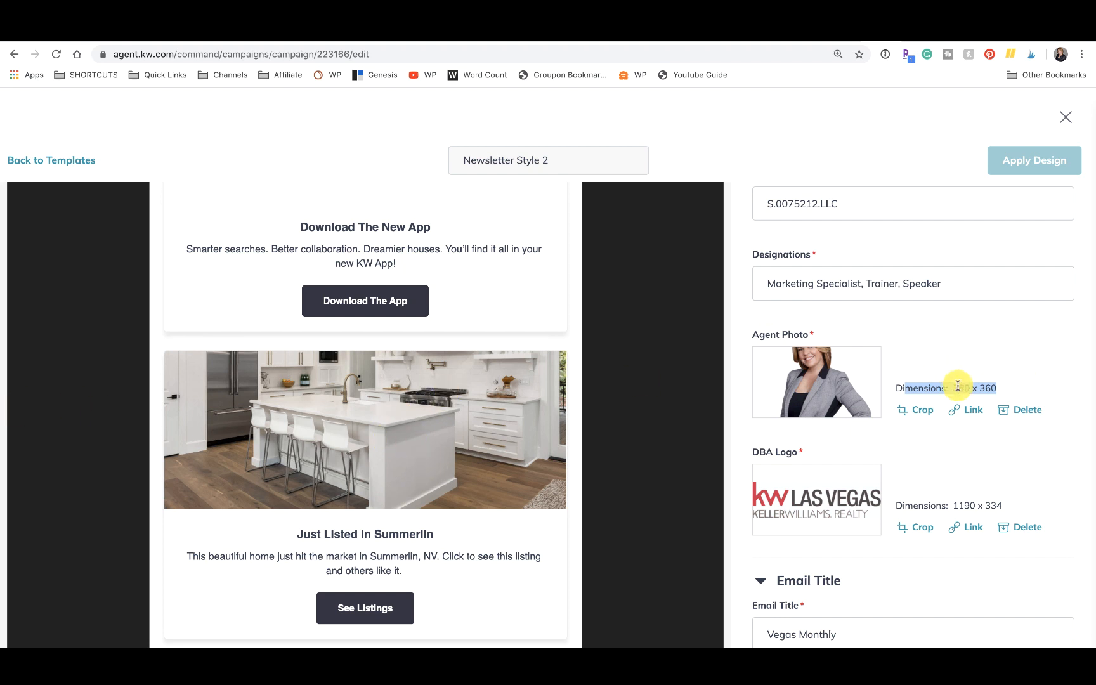
{"action": "scroll", "coordinate": [957, 385], "scroll_direction": "up", "scroll_amount": 3}
{"action": "scroll", "coordinate": [958, 383], "scroll_direction": "down", "scroll_amount": 3}
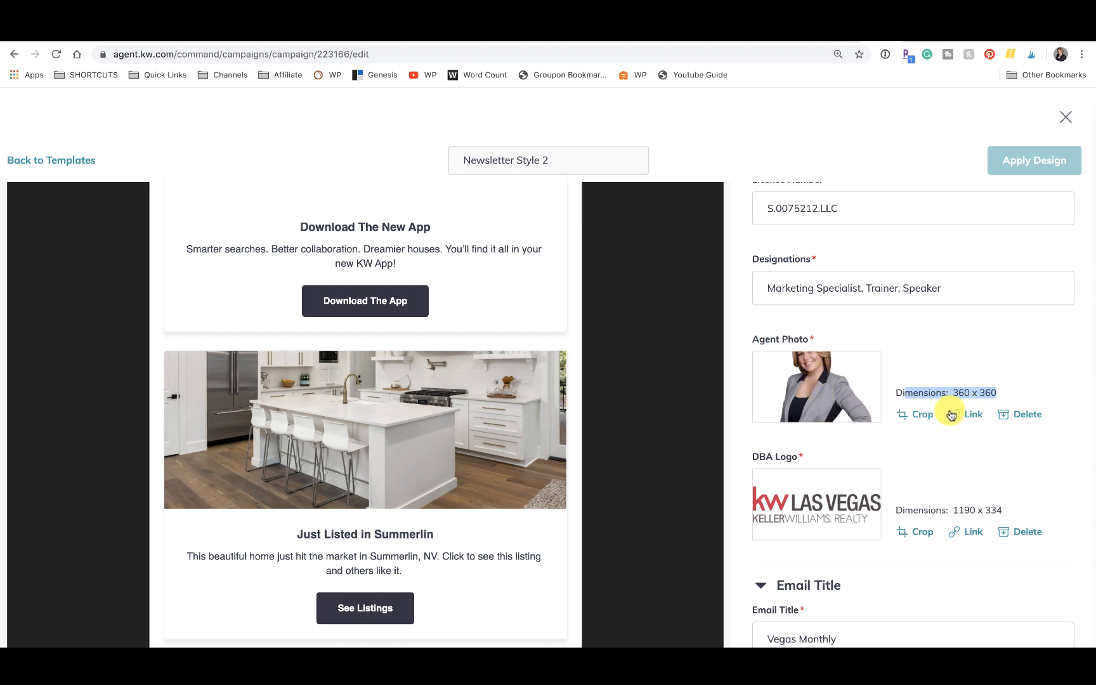
Crop the Agent Photo to the Vertical (4:5) ratio and check the newsletter preview
{"action": "left_click", "coordinate": [913, 417]}
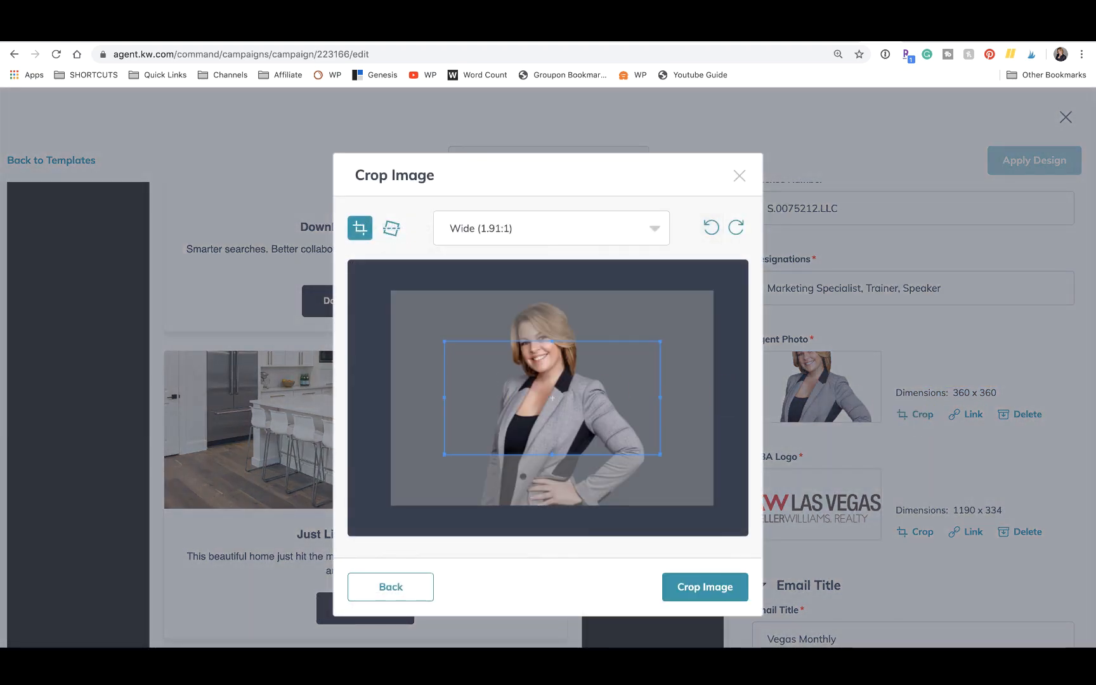
{"action": "left_click", "coordinate": [530, 228]}
{"action": "left_click", "coordinate": [486, 329]}
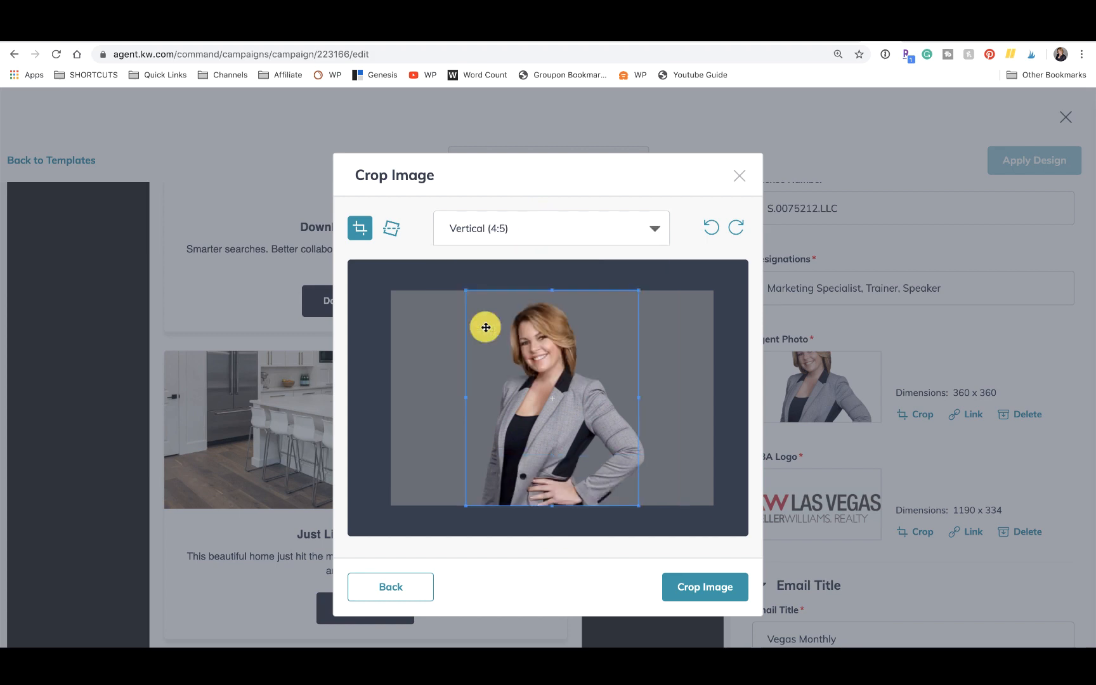
{"action": "left_click", "coordinate": [735, 588]}
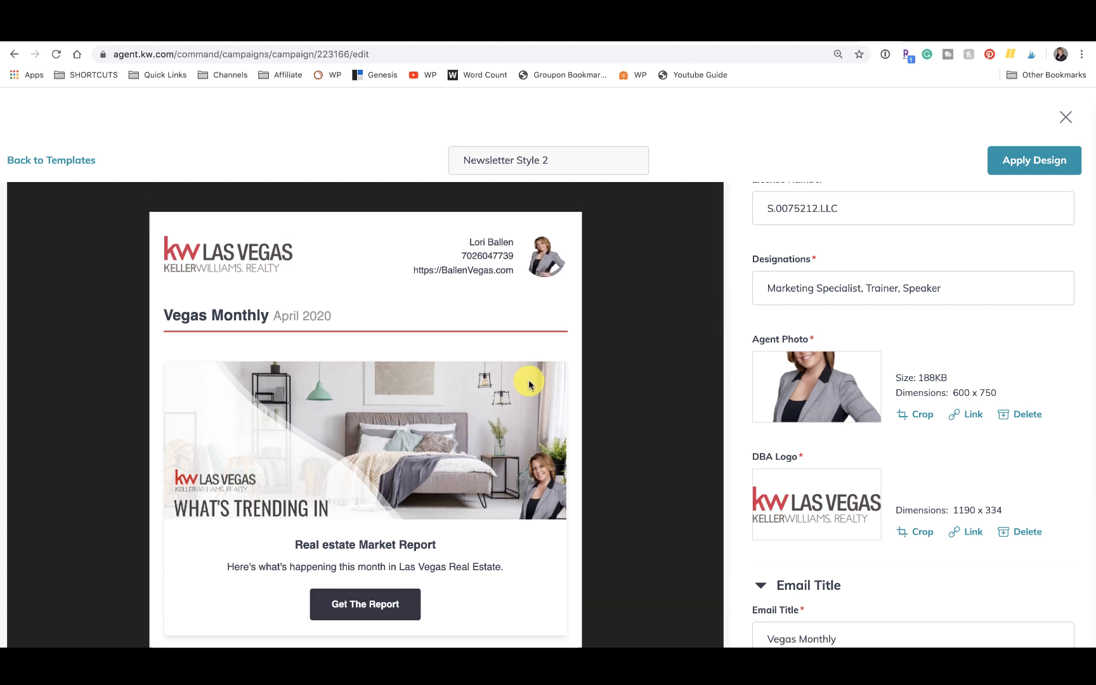
{"action": "scroll", "coordinate": [528, 380], "scroll_direction": "down", "scroll_amount": 2}
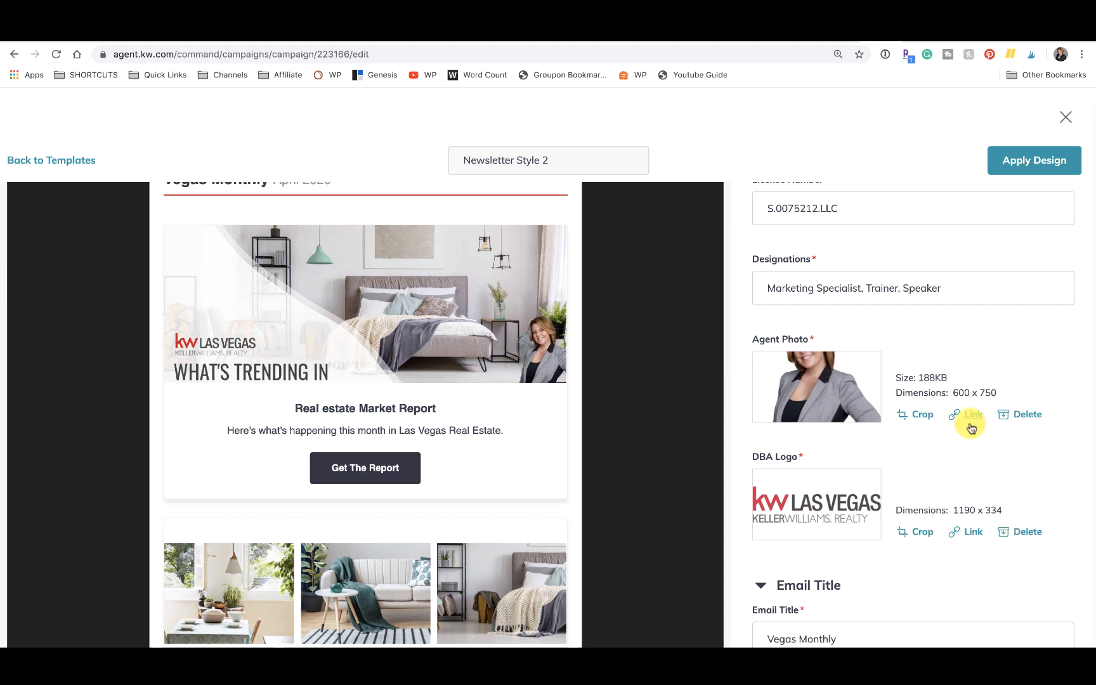
Open the Agent Photo's link setting, then copy the full address of the team page from the agent's website at ballengrouphomes.com
{"action": "left_click", "coordinate": [970, 426]}
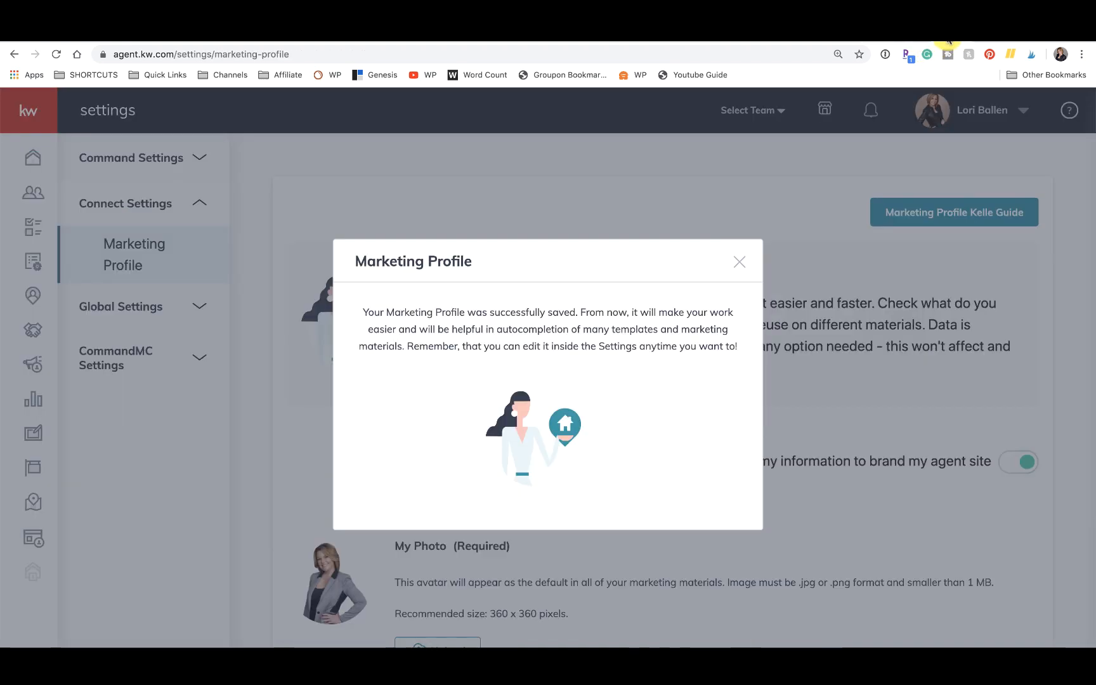
{"action": "left_click", "coordinate": [518, 55]}
{"action": "type", "text": "balleng"}
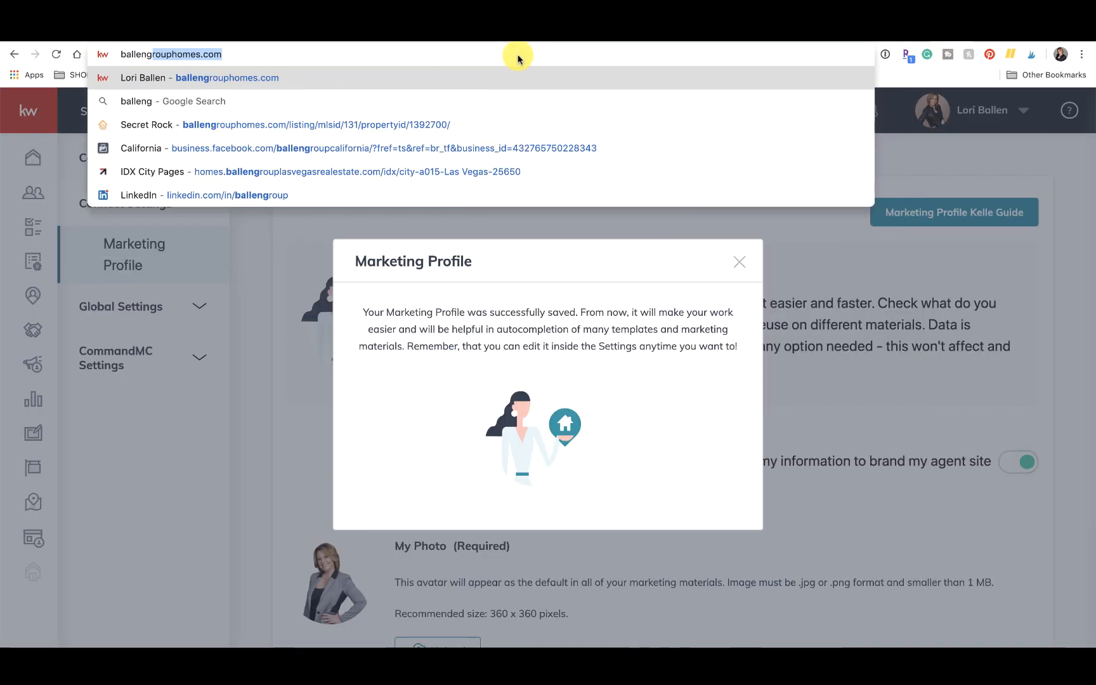
{"action": "key", "text": "Return"}
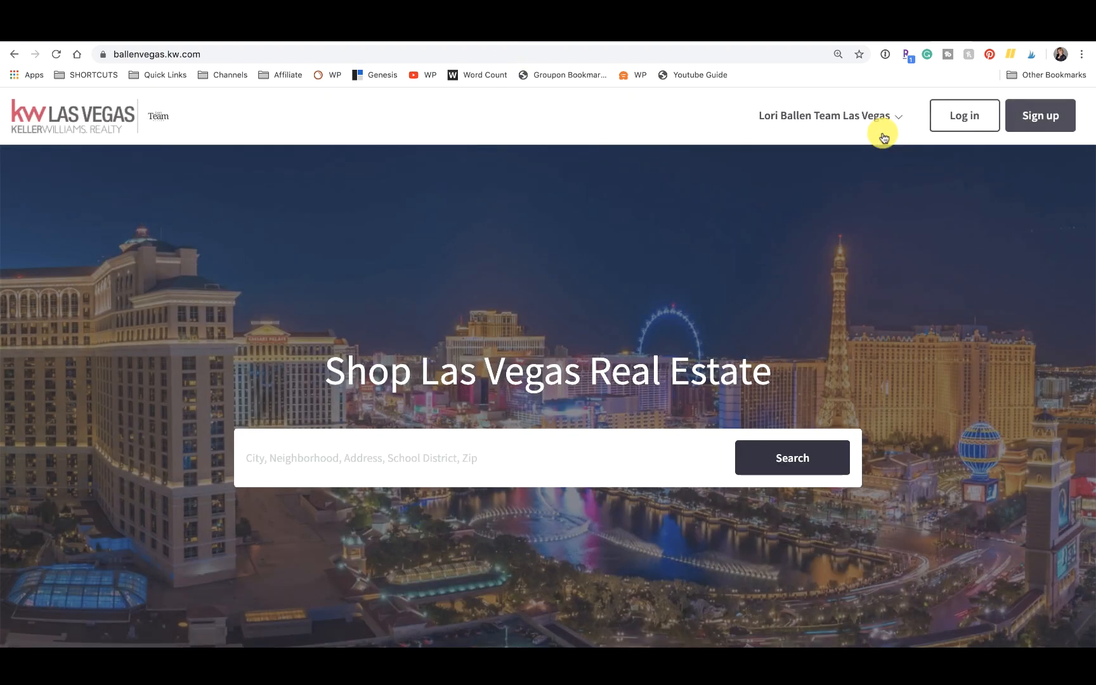
{"action": "left_click", "coordinate": [858, 115]}
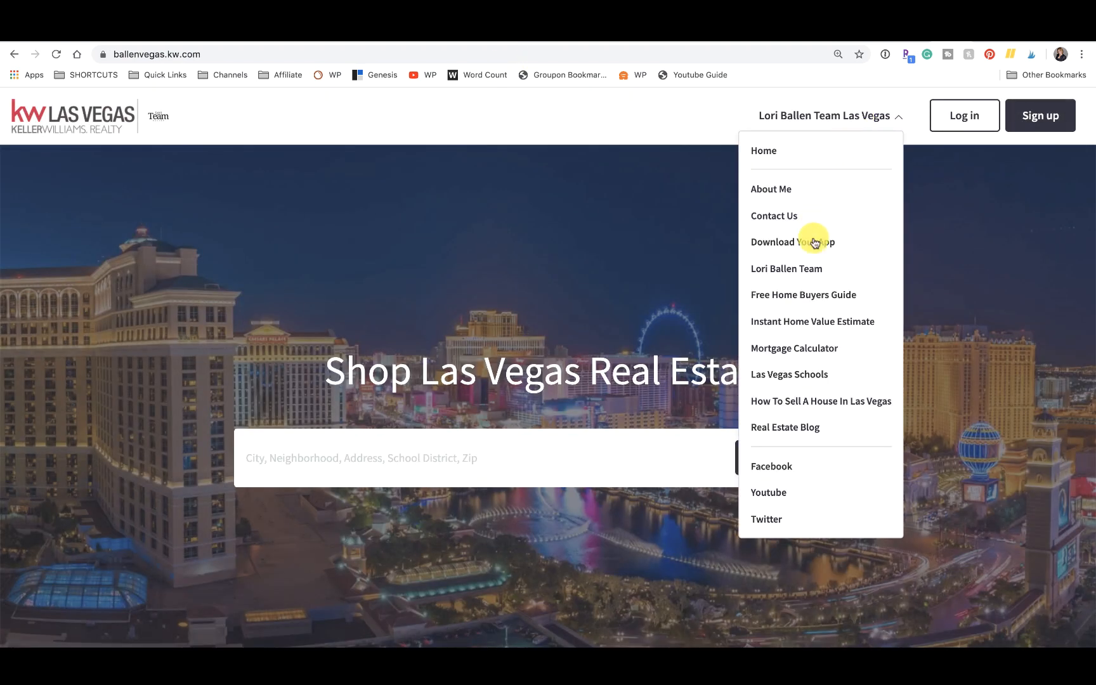
{"action": "left_click", "coordinate": [787, 266]}
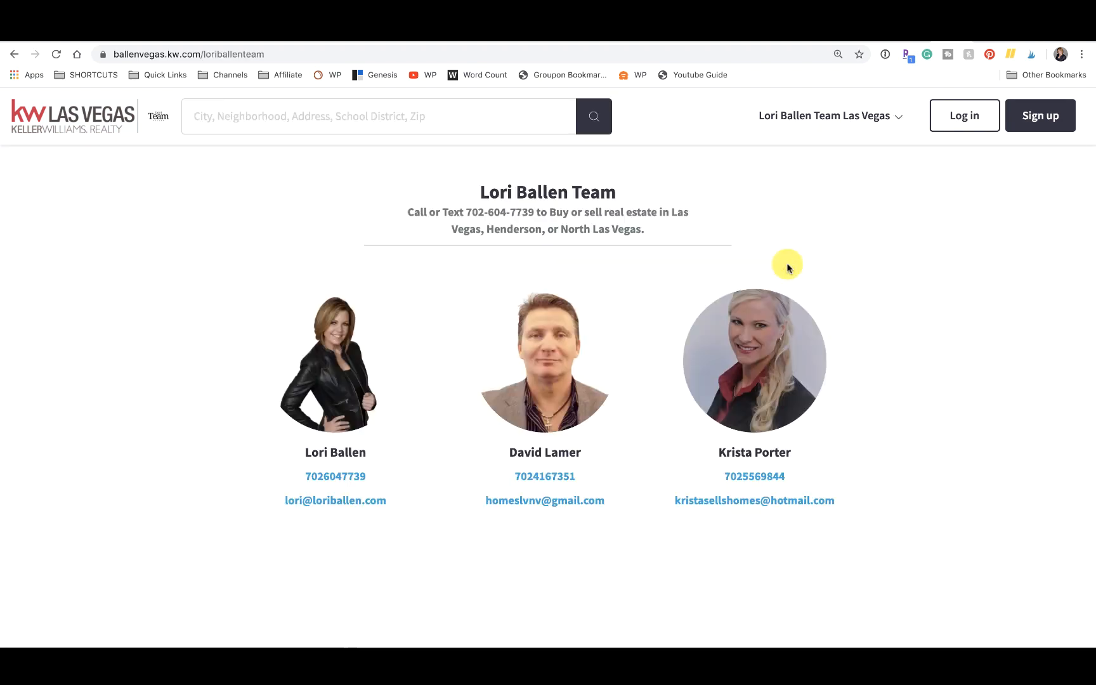
{"action": "left_click", "coordinate": [255, 56]}
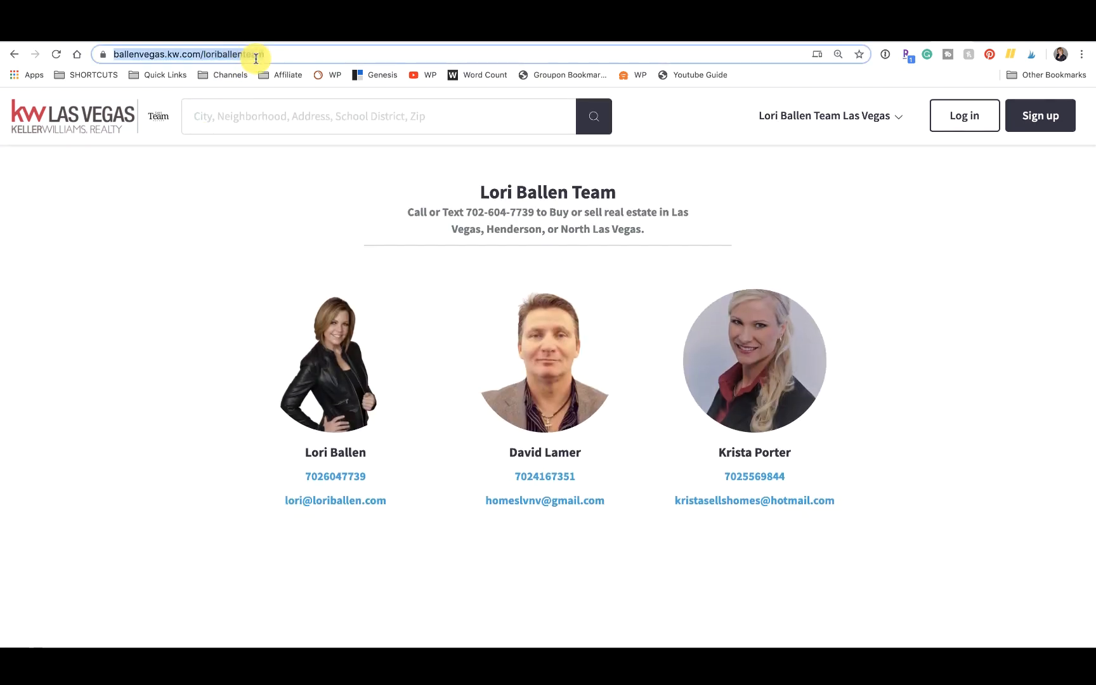
{"action": "left_click", "coordinate": [286, 54]}
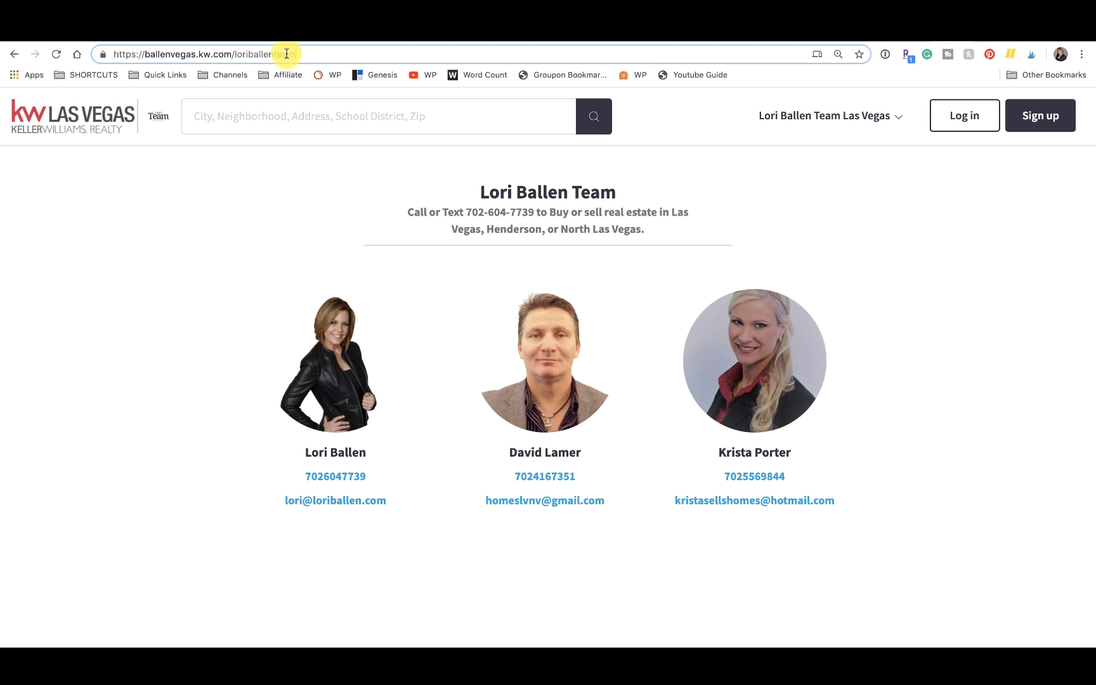
{"action": "left_click_drag", "start_coordinate": [318, 53], "coordinate": [106, 54]}
{"action": "key", "text": "super+c"}
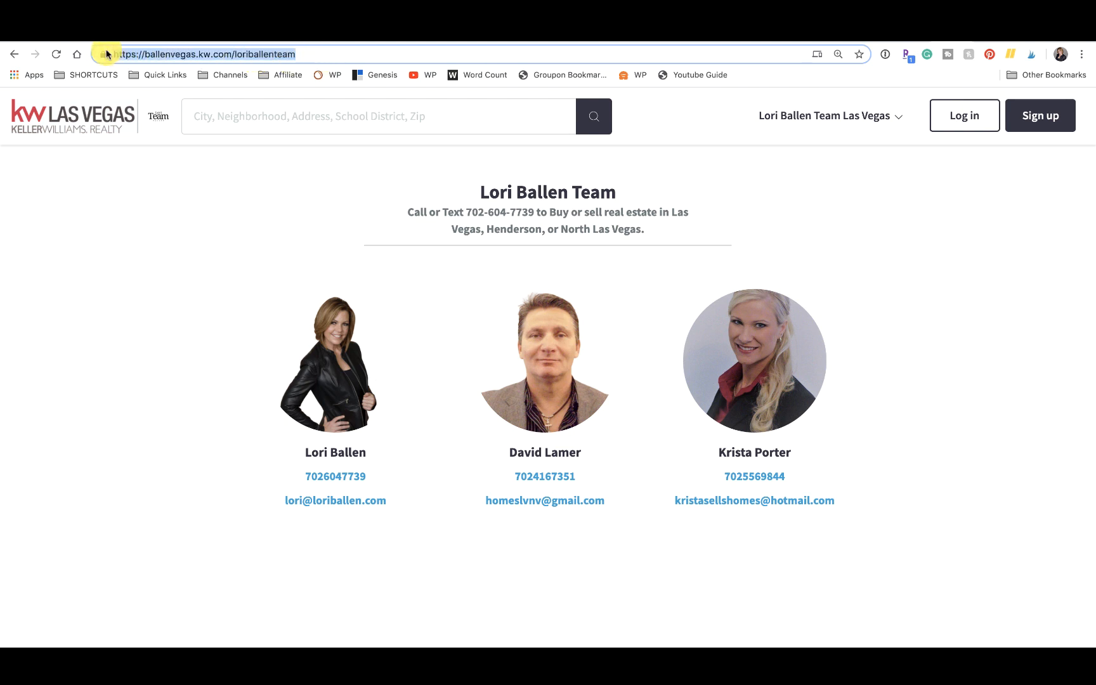
Return to the newsletter design editor and link the Agent Photo to the copied team page address
{"action": "left_click", "coordinate": [914, 36]}
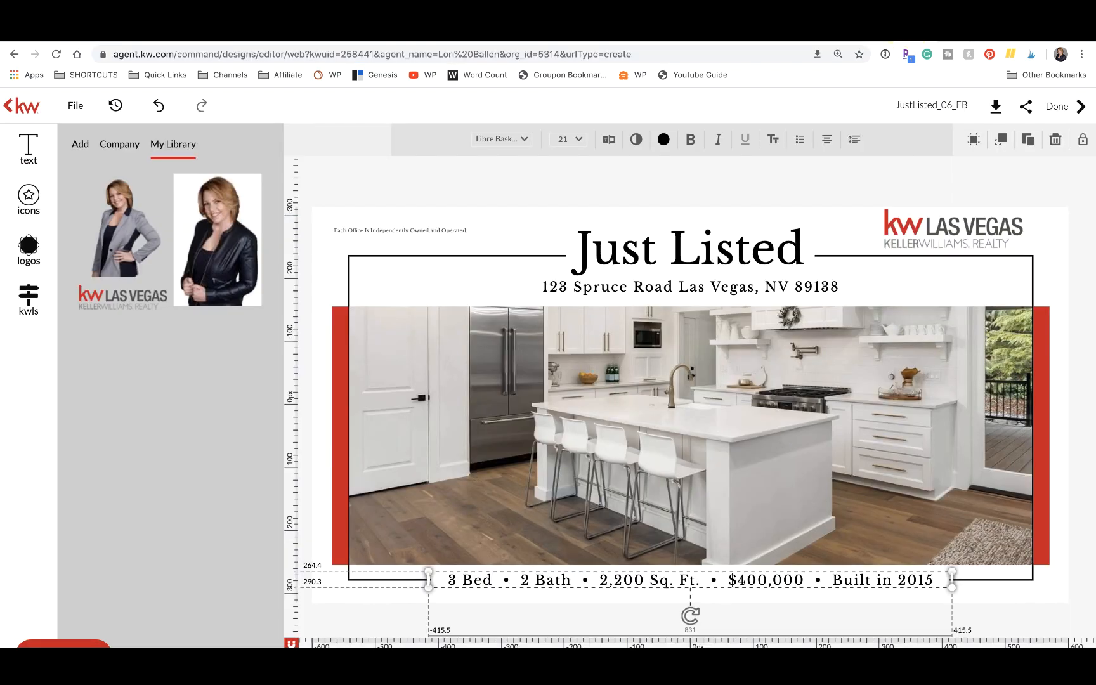
{"action": "left_click", "coordinate": [840, 35]}
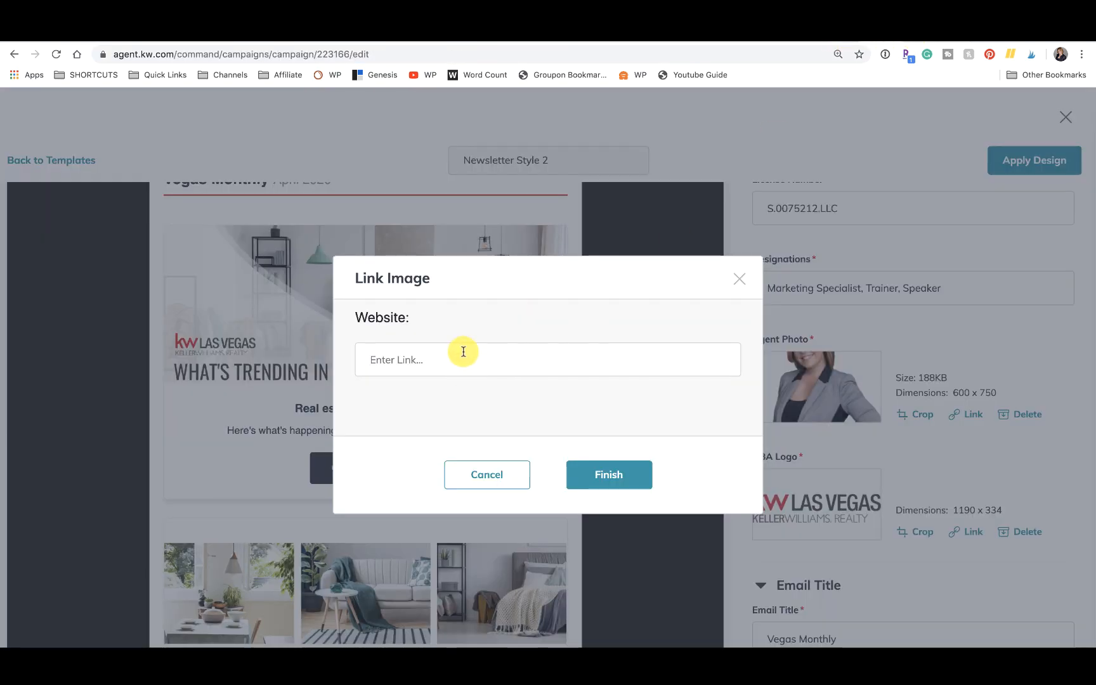
{"action": "key", "text": "super+v"}
{"action": "left_click", "coordinate": [631, 477]}
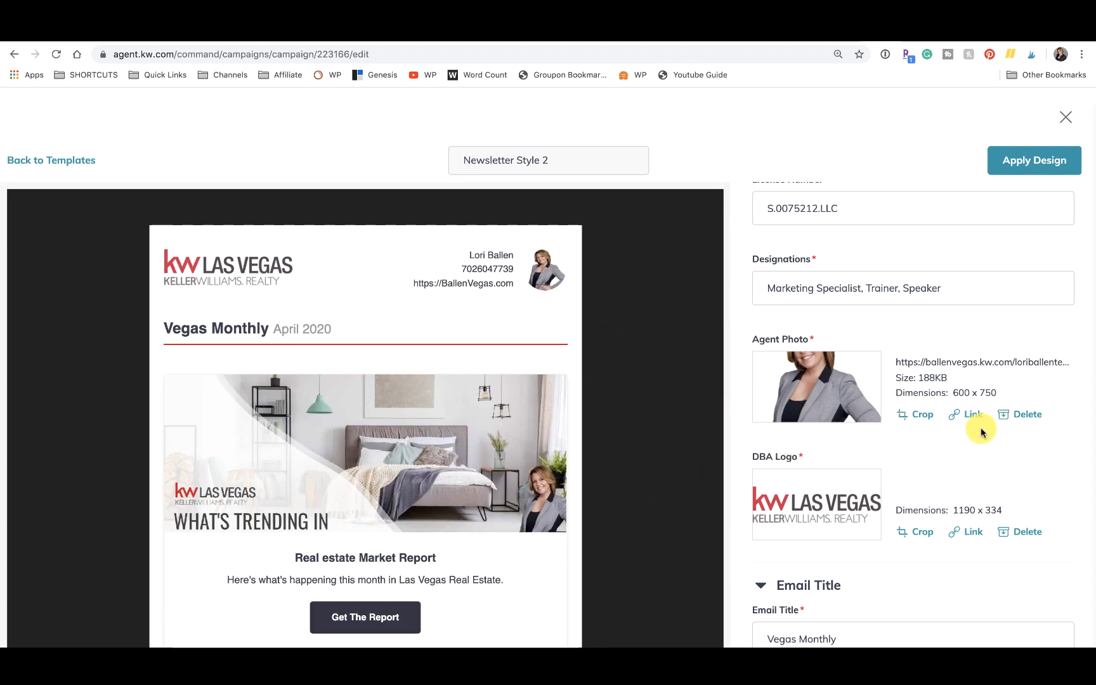
Open the DBA Logo's link setting and copy the address of the Contact Us page from the agent's website
{"action": "scroll", "coordinate": [773, 489], "scroll_direction": "down", "scroll_amount": 2}
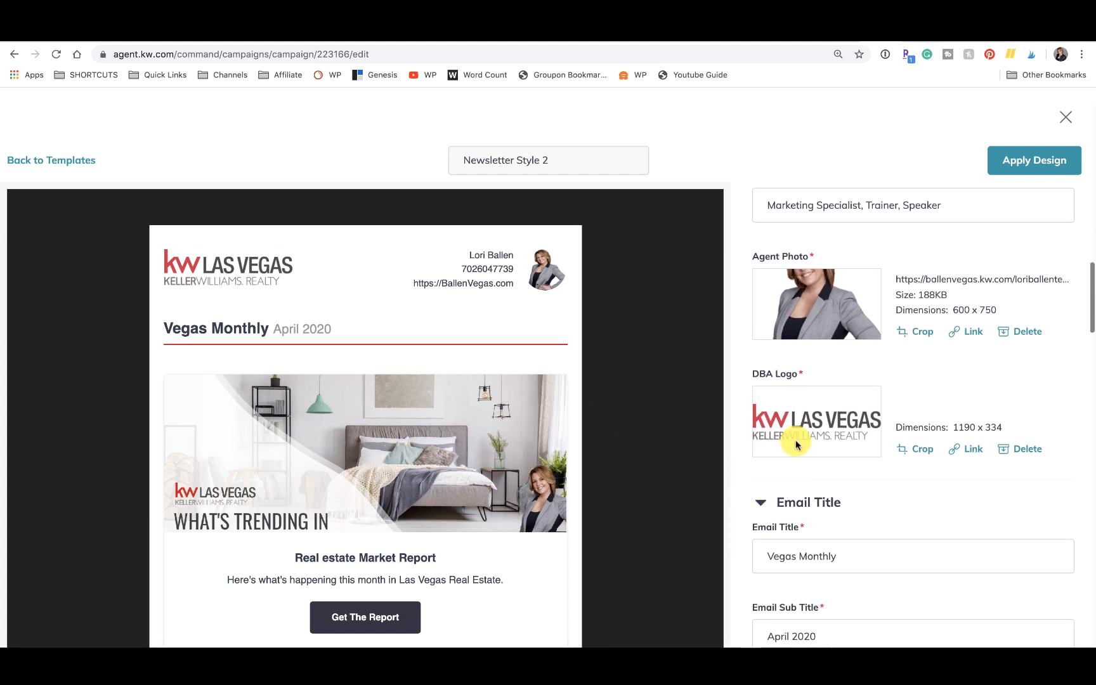
{"action": "left_click", "coordinate": [958, 450]}
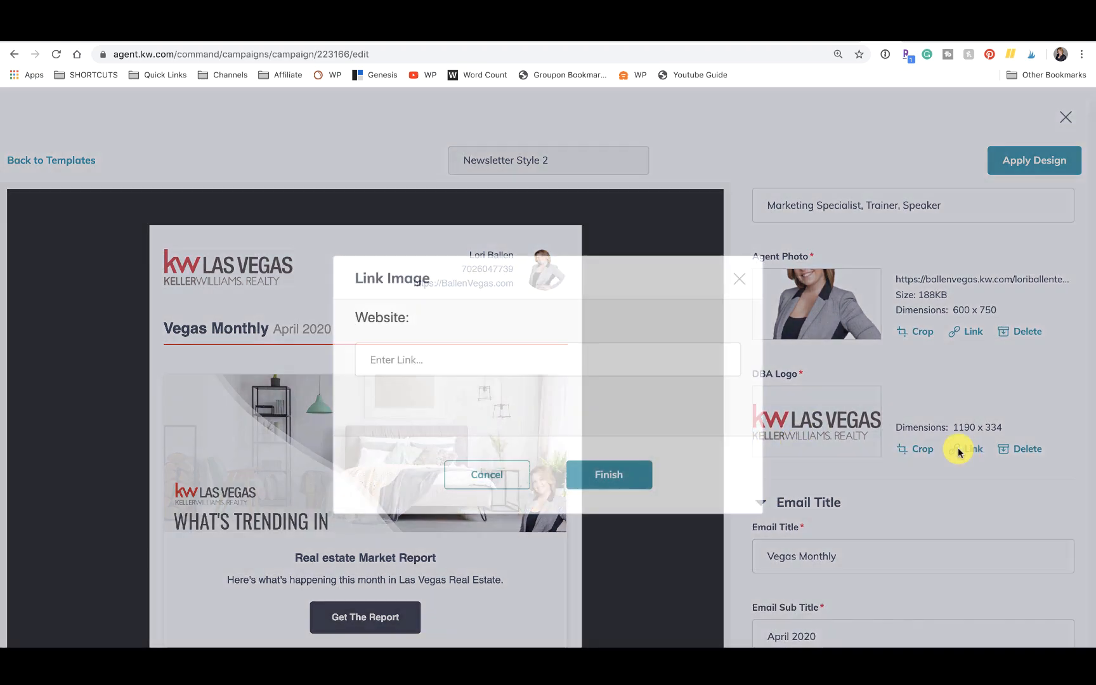
{"action": "left_click", "coordinate": [944, 38]}
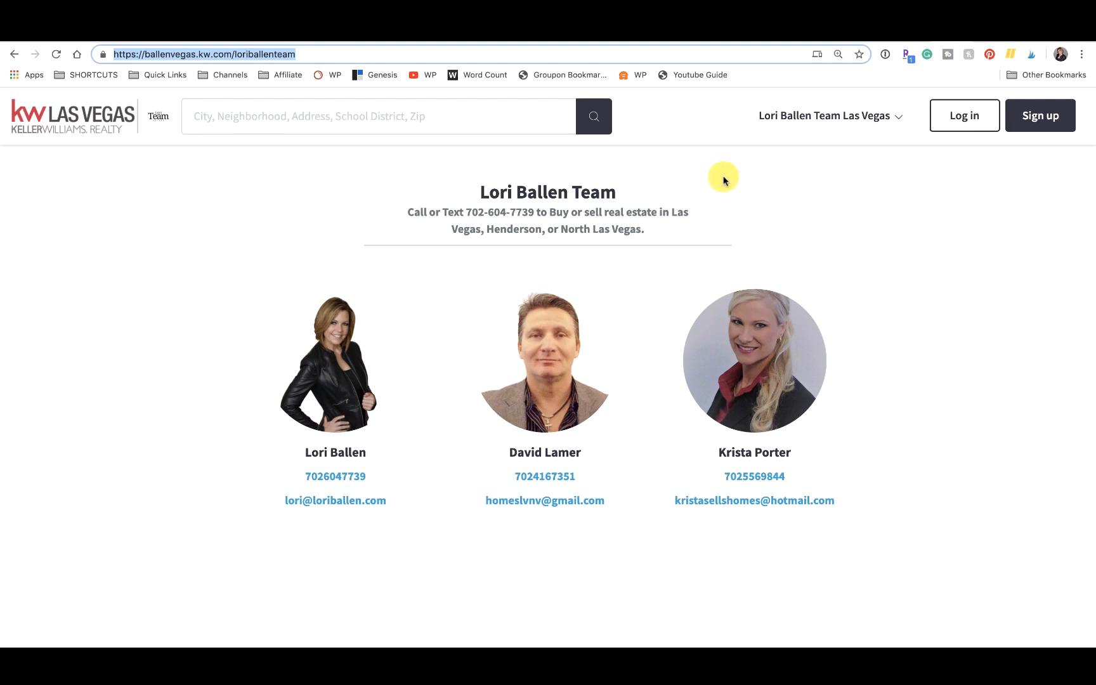
{"action": "left_click", "coordinate": [845, 120]}
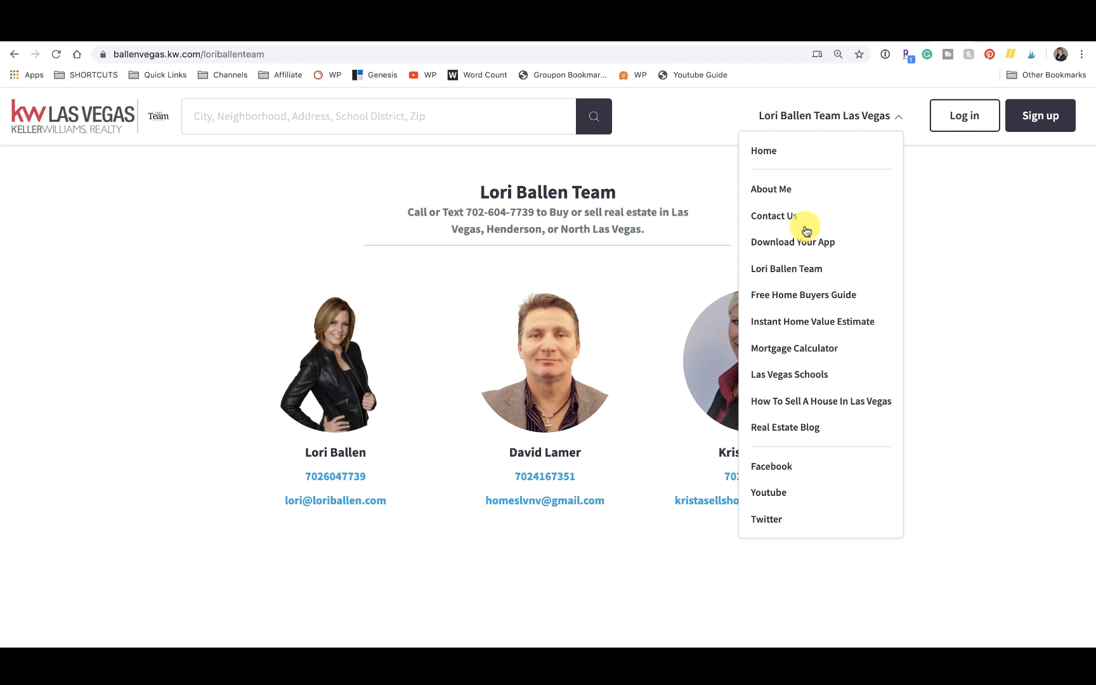
{"action": "left_click", "coordinate": [784, 216]}
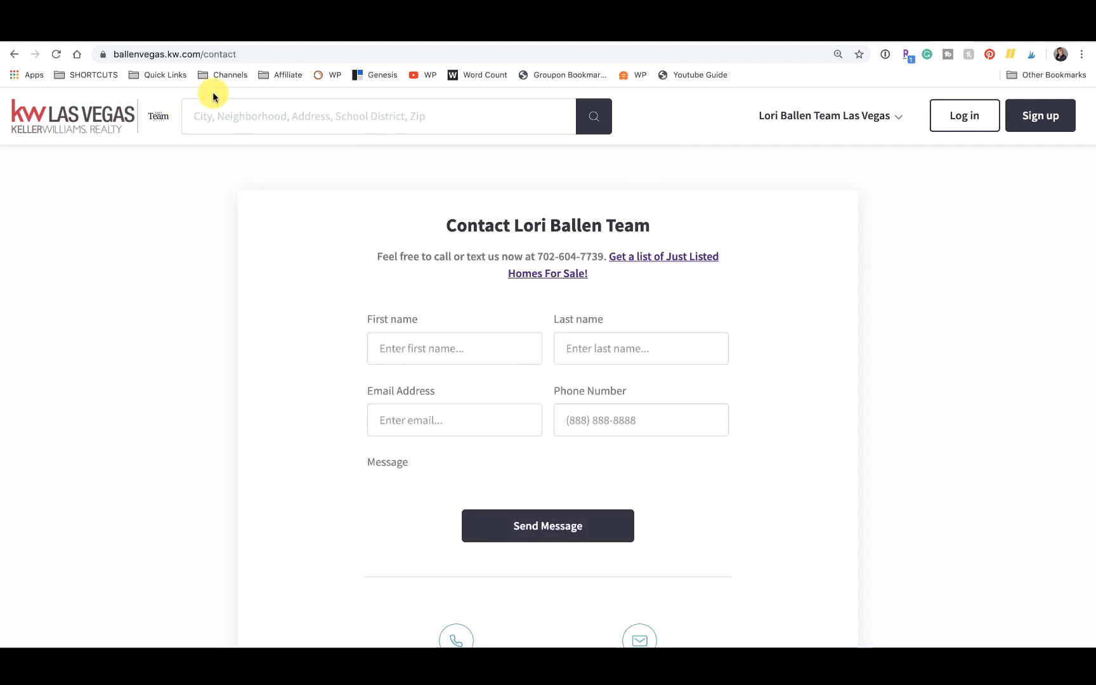
{"action": "left_click", "coordinate": [299, 53]}
{"action": "key", "text": "ctrl+c"}
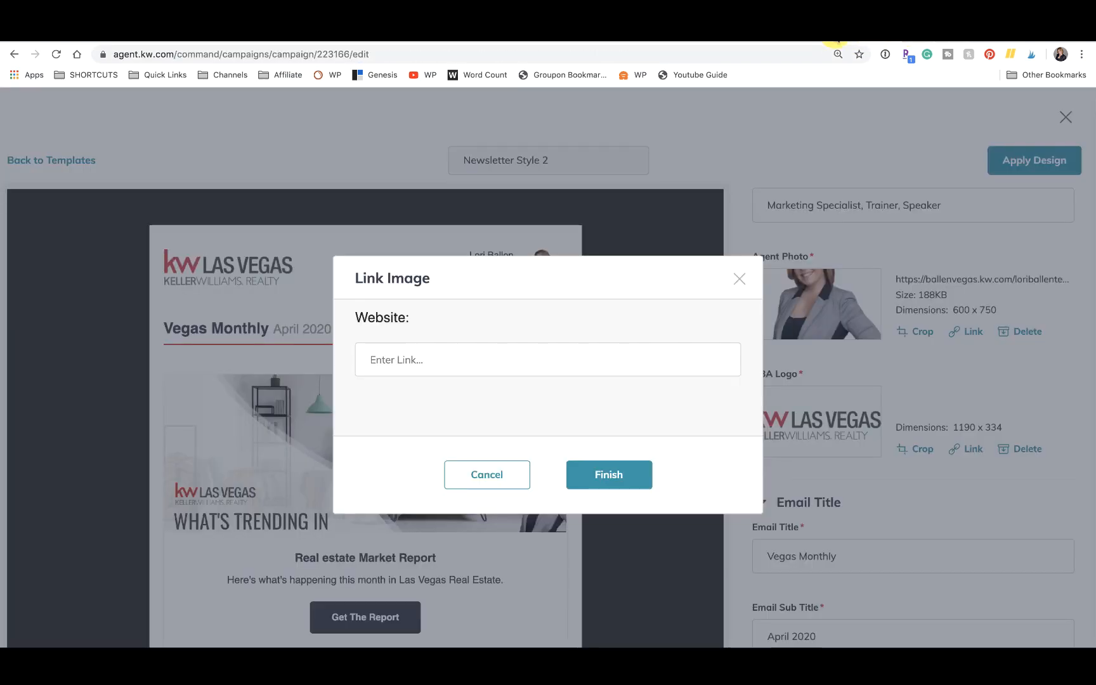
{"action": "left_click", "coordinate": [451, 361]}
{"action": "key", "text": "ctrl+v"}
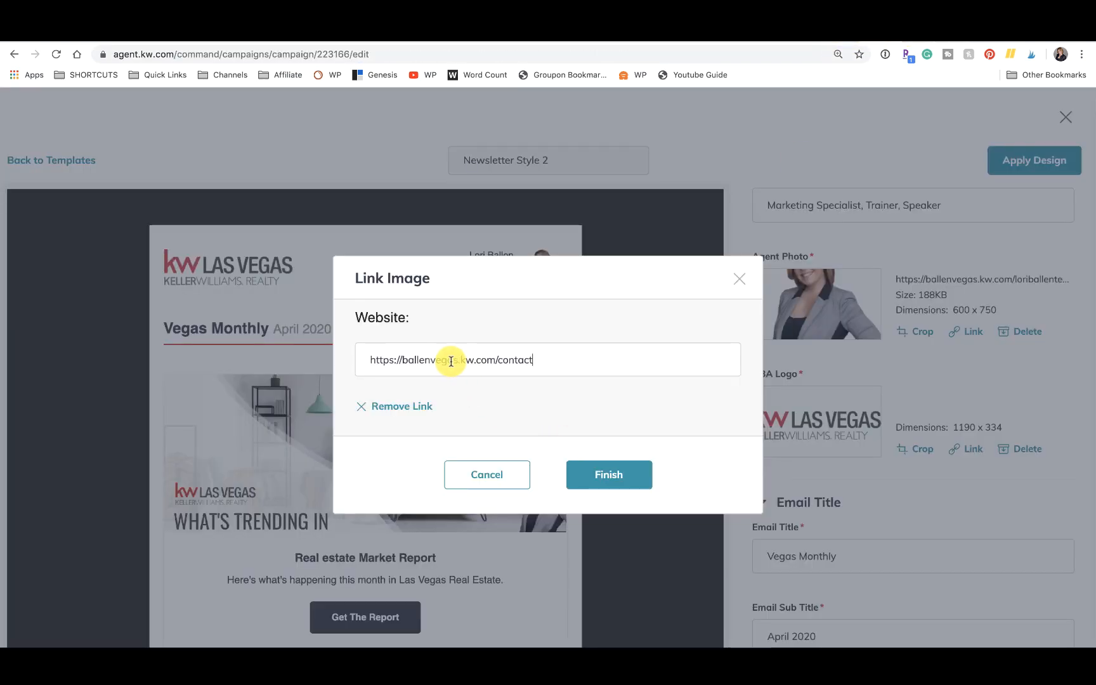
{"action": "left_click", "coordinate": [631, 477]}
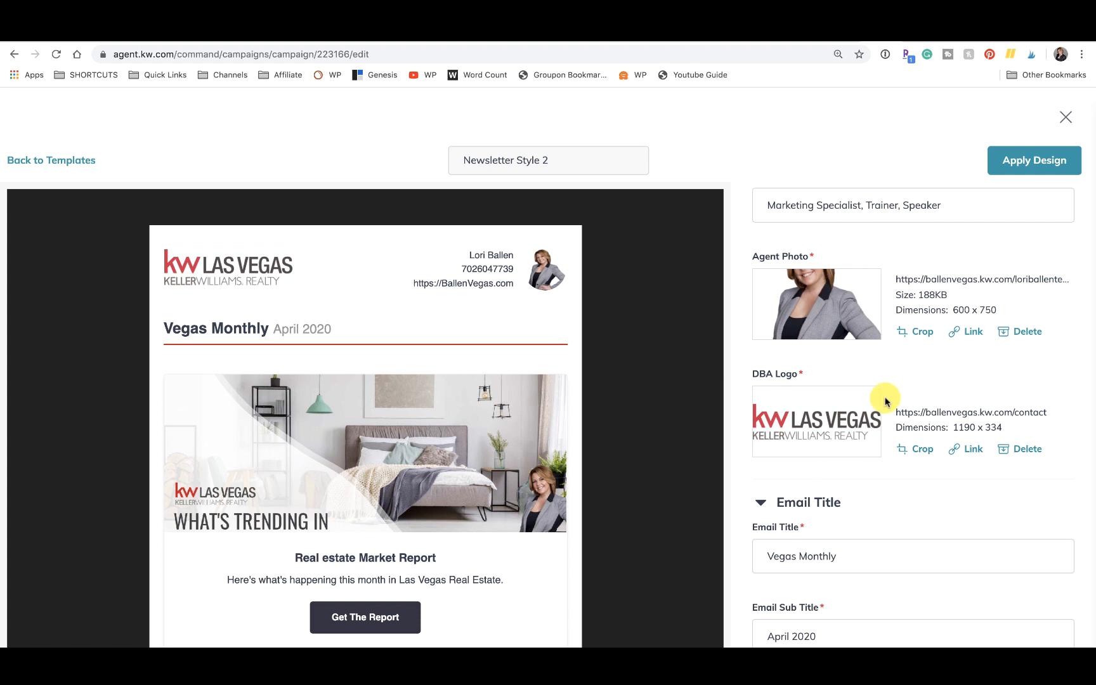
Set the newsletter's Email Title to the agent's team name and the Email Sub Title to "Monthly Newsletter"
{"action": "scroll", "coordinate": [885, 398], "scroll_direction": "down", "scroll_amount": 5}
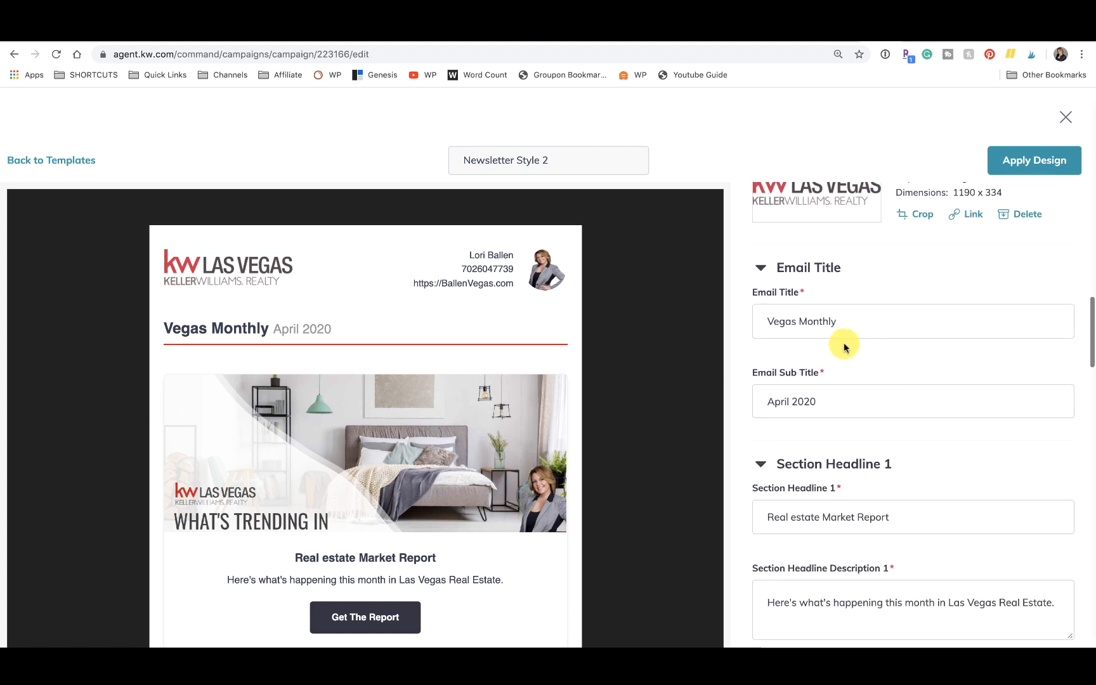
{"action": "left_click", "coordinate": [867, 326]}
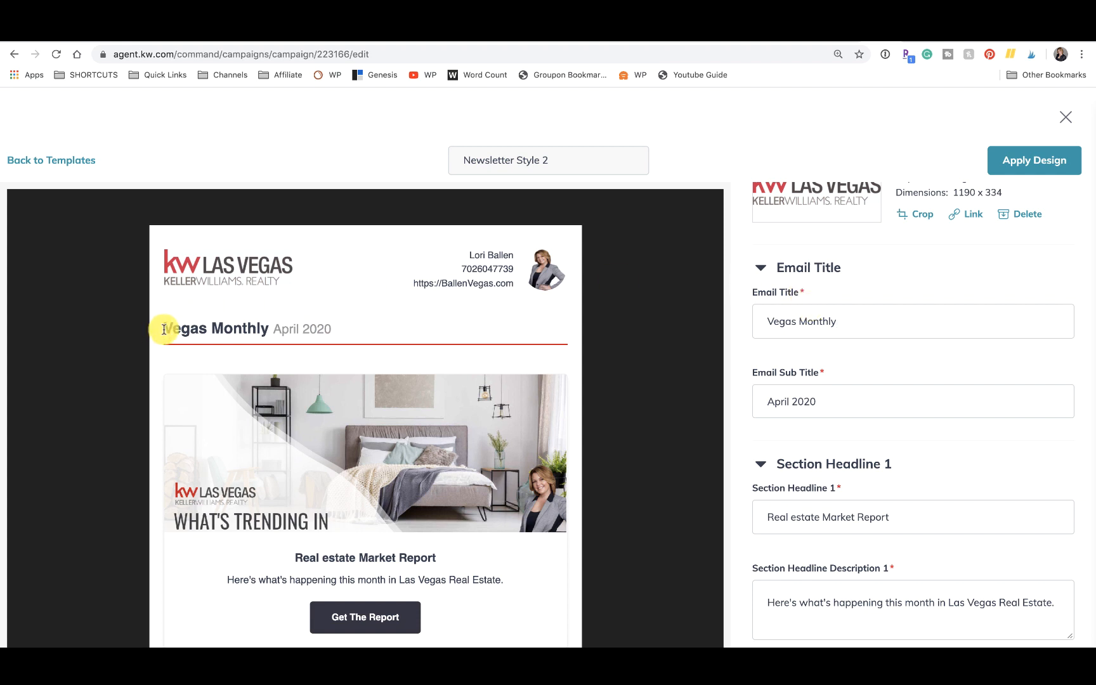
{"action": "left_click_drag", "start_coordinate": [164, 329], "coordinate": [317, 318]}
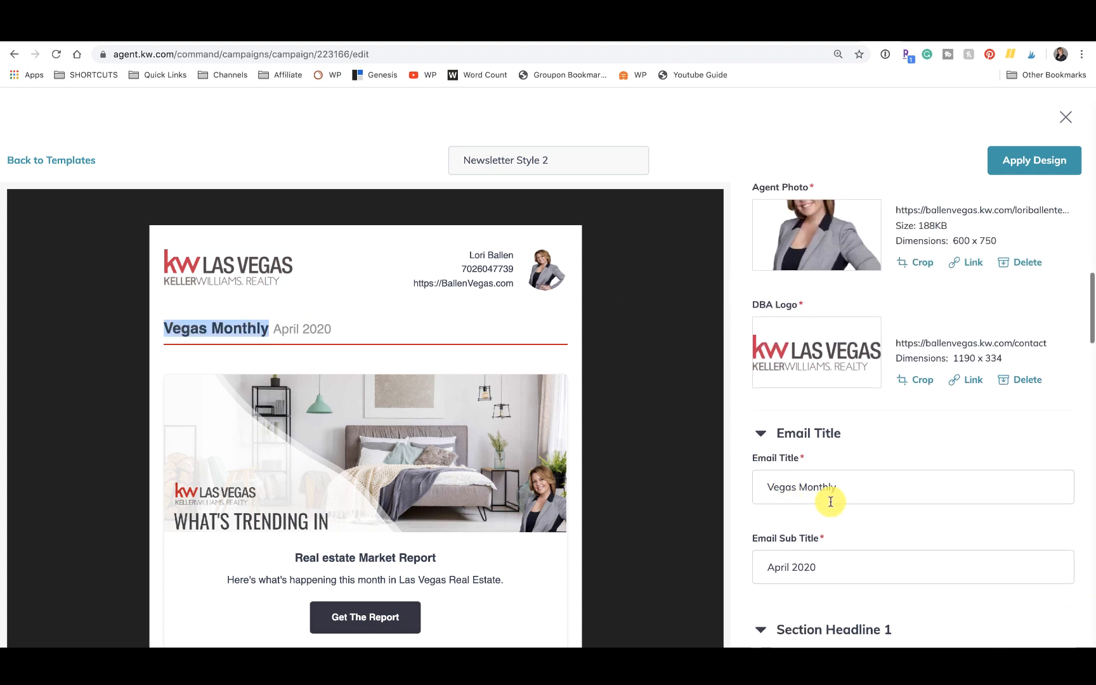
{"action": "scroll", "coordinate": [844, 486], "scroll_direction": "down", "scroll_amount": 2}
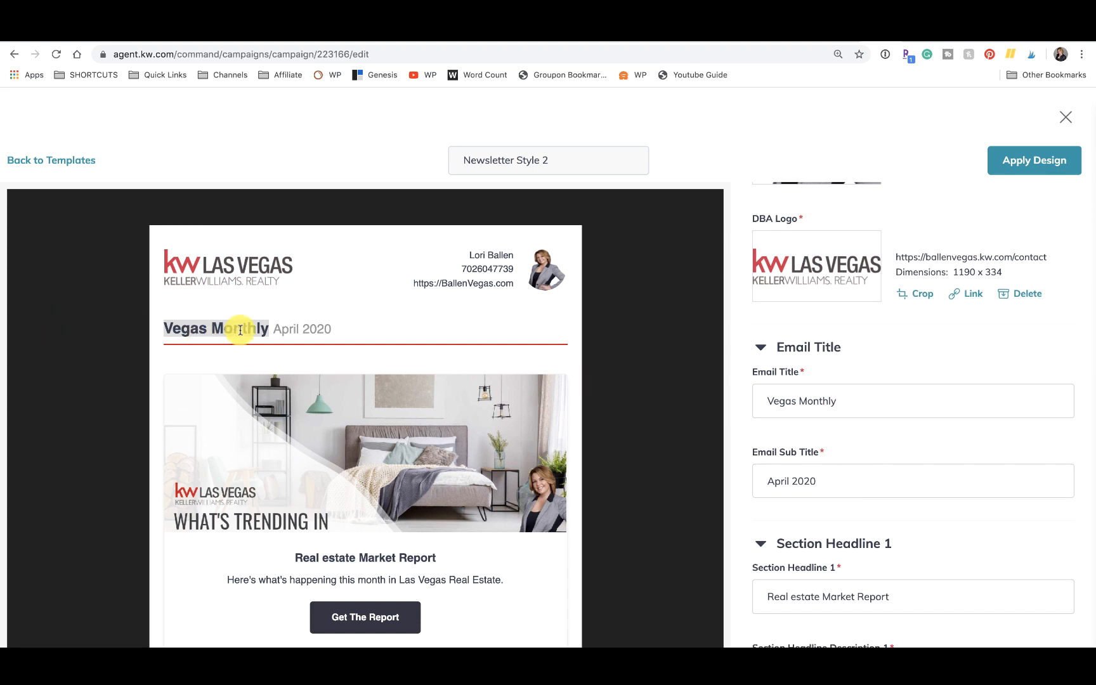
{"action": "scroll", "coordinate": [910, 406], "scroll_direction": "down", "scroll_amount": 2}
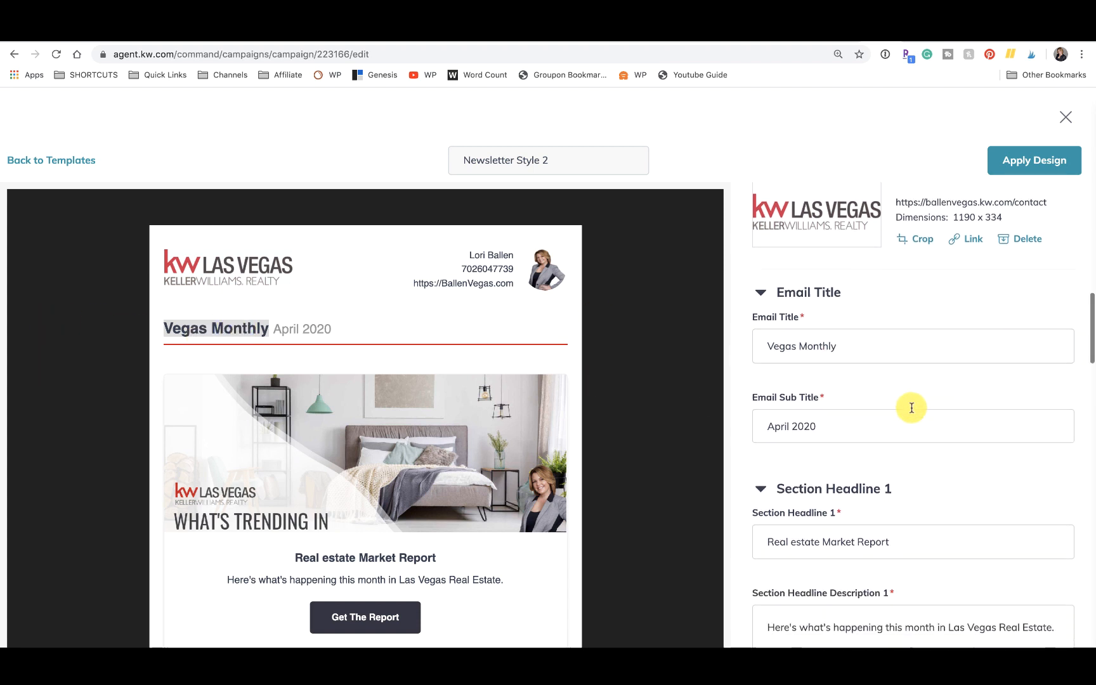
{"action": "left_click", "coordinate": [873, 415]}
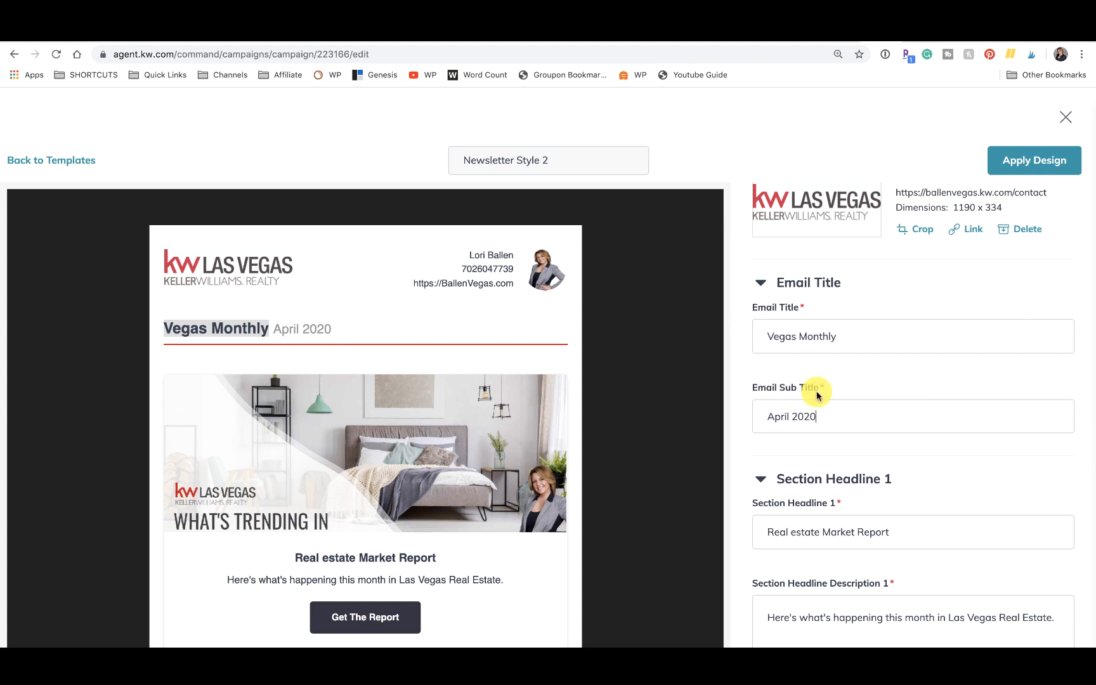
{"action": "left_click", "coordinate": [316, 327]}
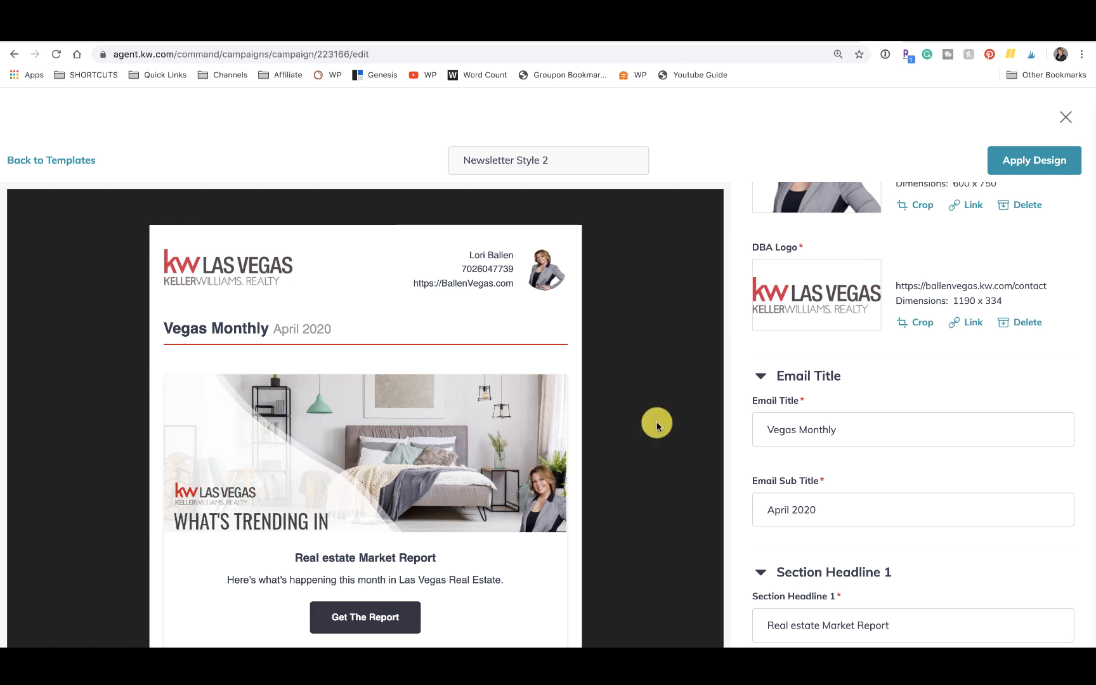
{"action": "left_click_drag", "start_coordinate": [839, 430], "coordinate": [765, 429]}
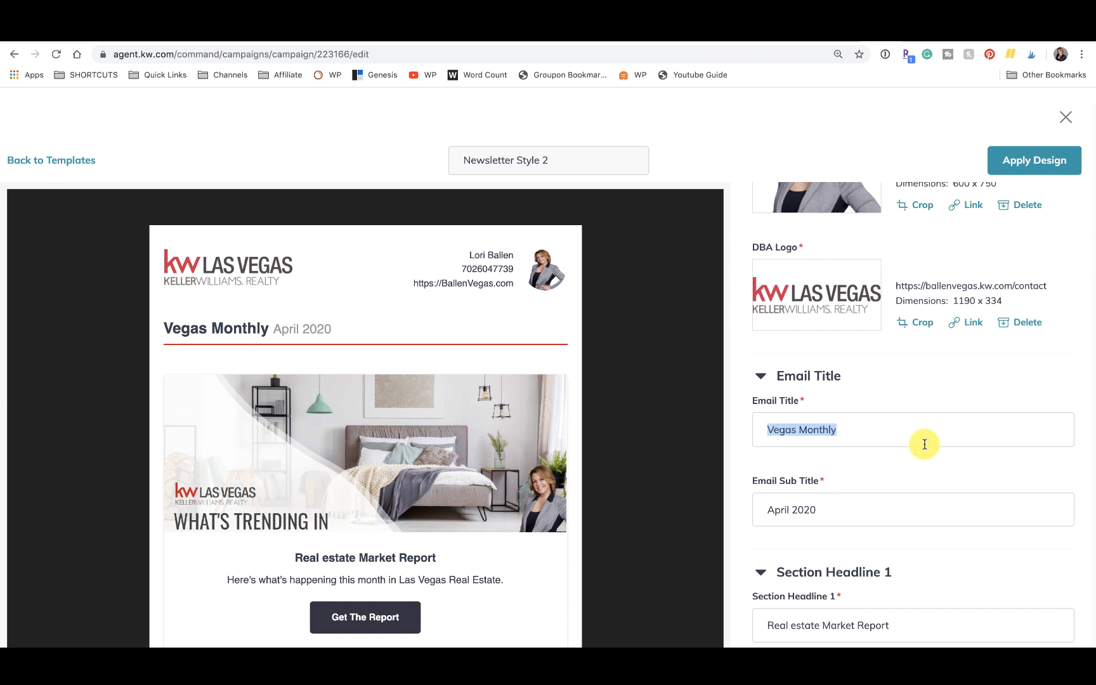
{"action": "type", "text": "Team"}
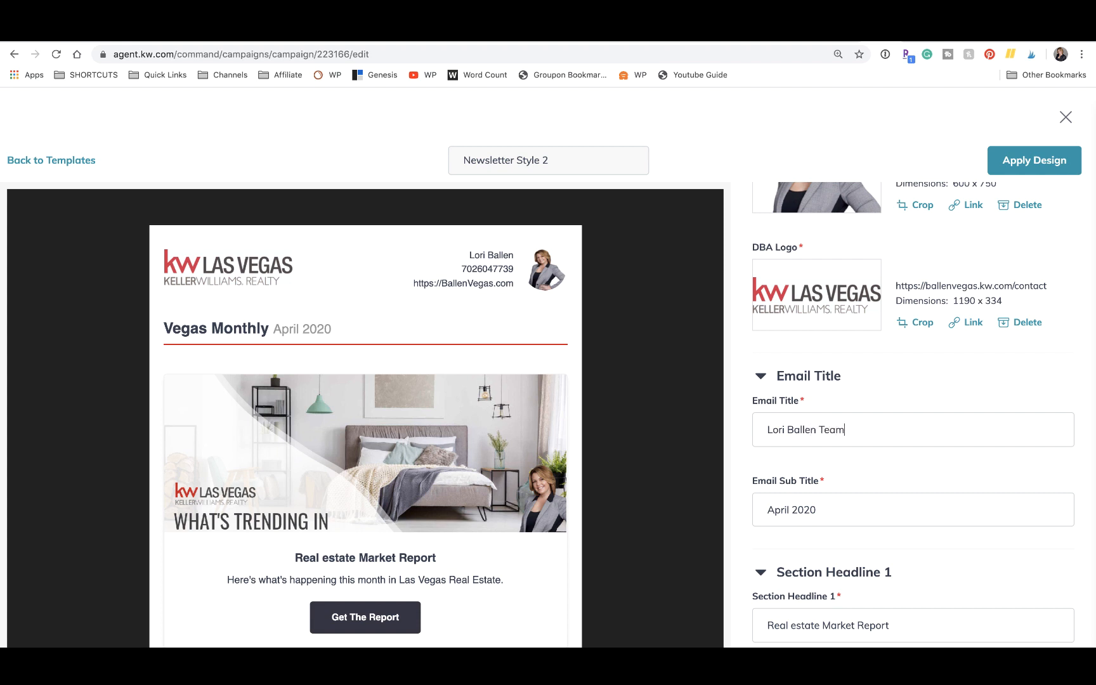
{"action": "left_click_drag", "start_coordinate": [839, 511], "coordinate": [744, 508]}
{"action": "type", "text": "Monthly Newsletter"}
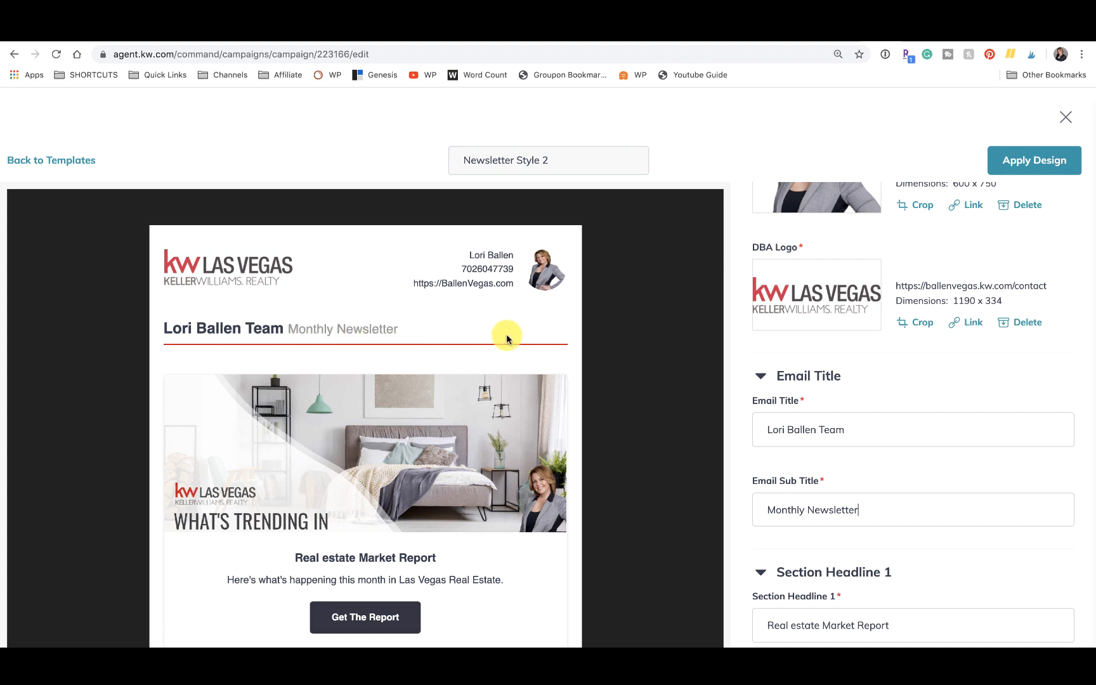
Review the Section Headline 1 settings against the newsletter preview: headline, description, photo, button copy and CTA link
{"action": "scroll", "coordinate": [888, 482], "scroll_direction": "down", "scroll_amount": 5}
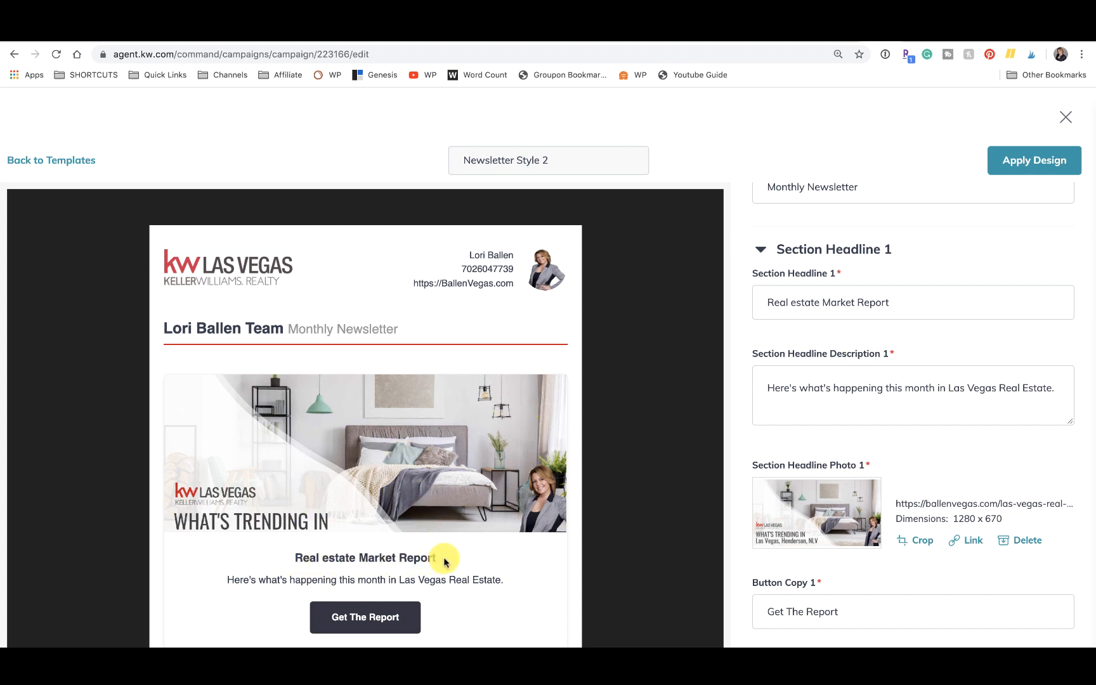
{"action": "left_click_drag", "start_coordinate": [440, 556], "coordinate": [282, 564]}
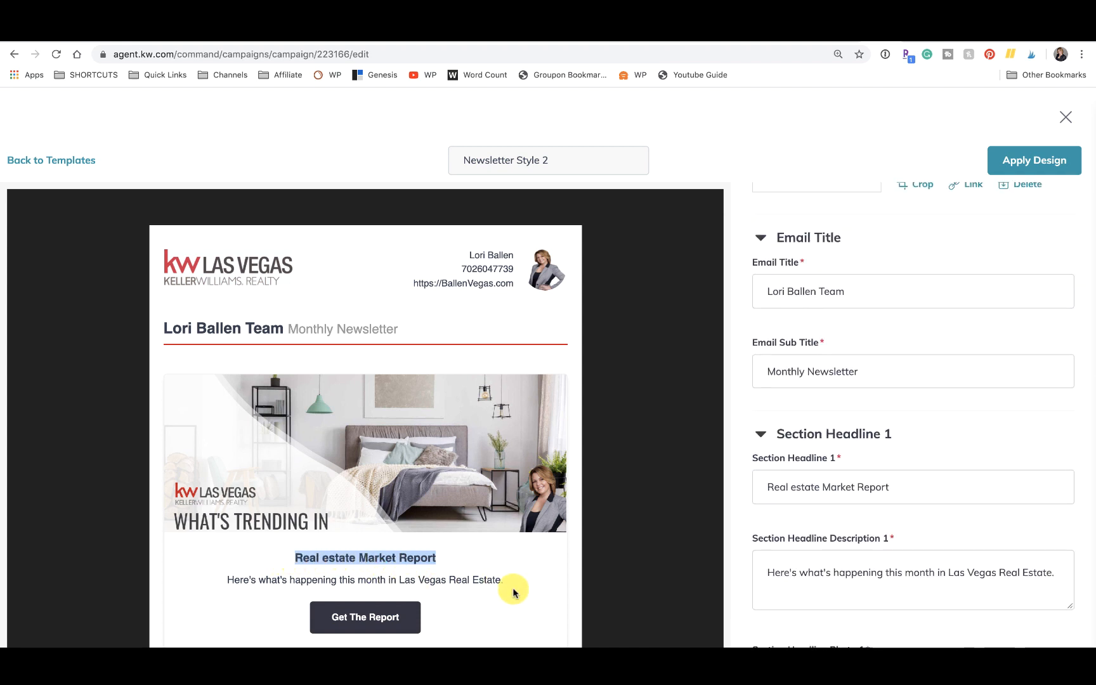
{"action": "left_click_drag", "start_coordinate": [504, 580], "coordinate": [230, 586]}
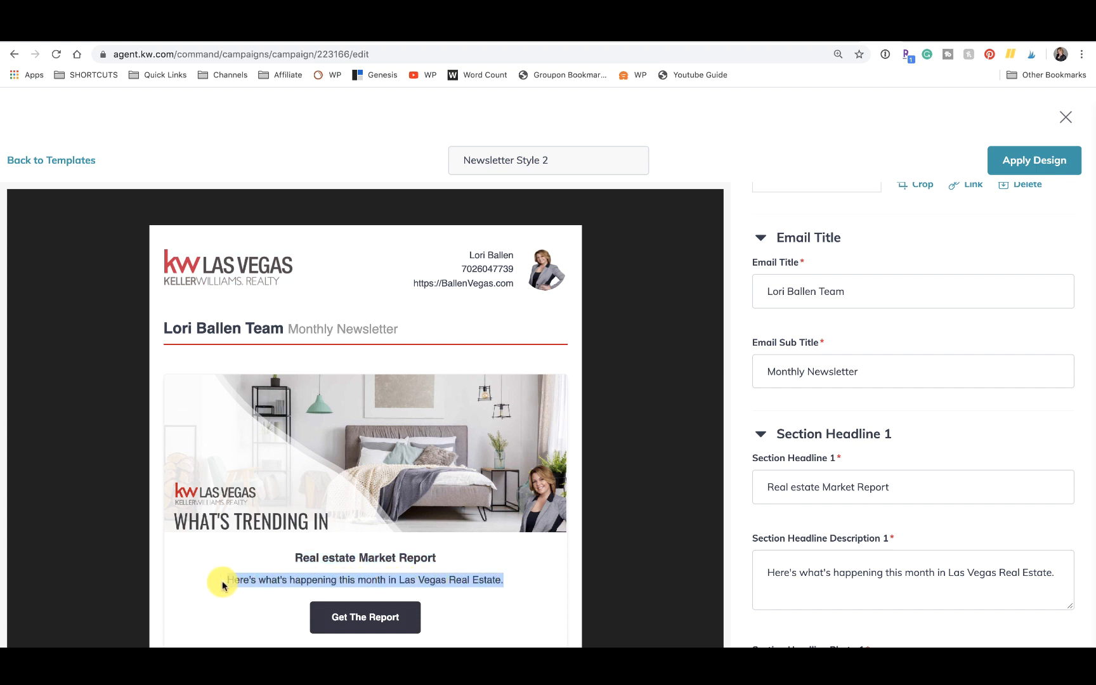
{"action": "scroll", "coordinate": [1027, 521], "scroll_direction": "down", "scroll_amount": 3}
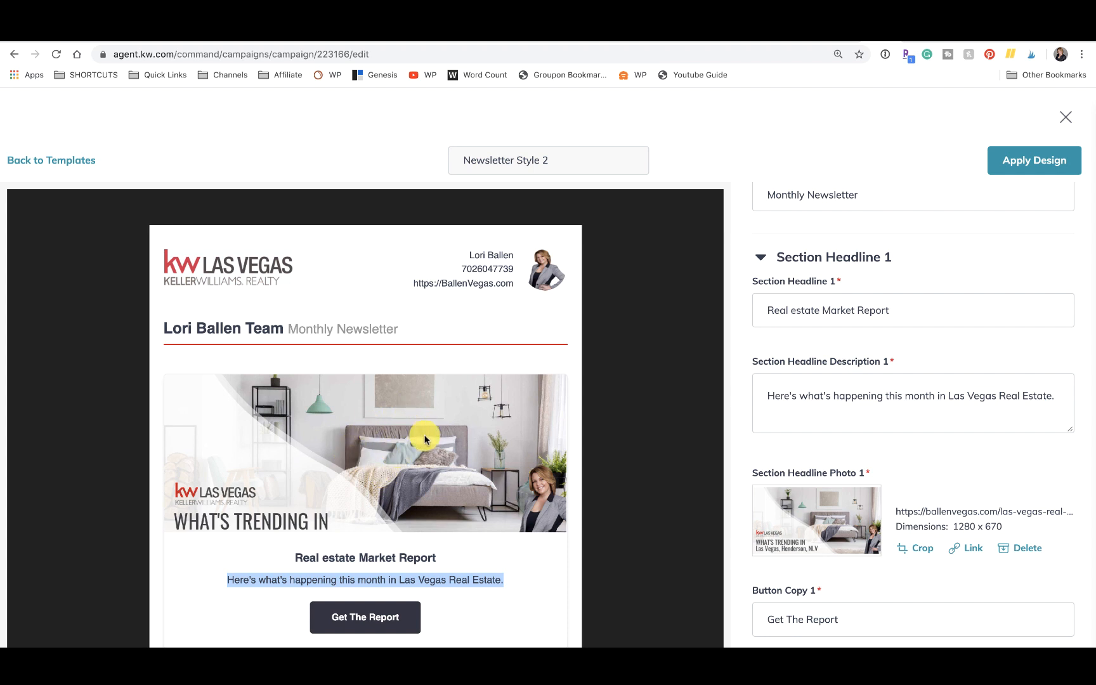
{"action": "scroll", "coordinate": [941, 515], "scroll_direction": "down", "scroll_amount": 2}
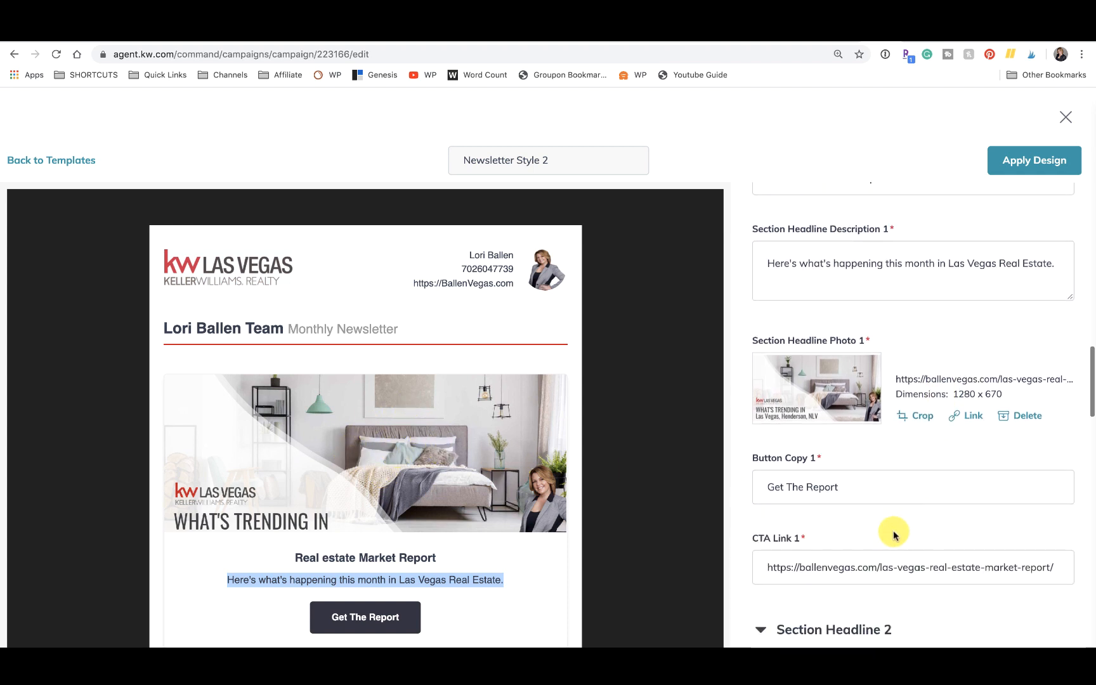
{"action": "left_click", "coordinate": [853, 491]}
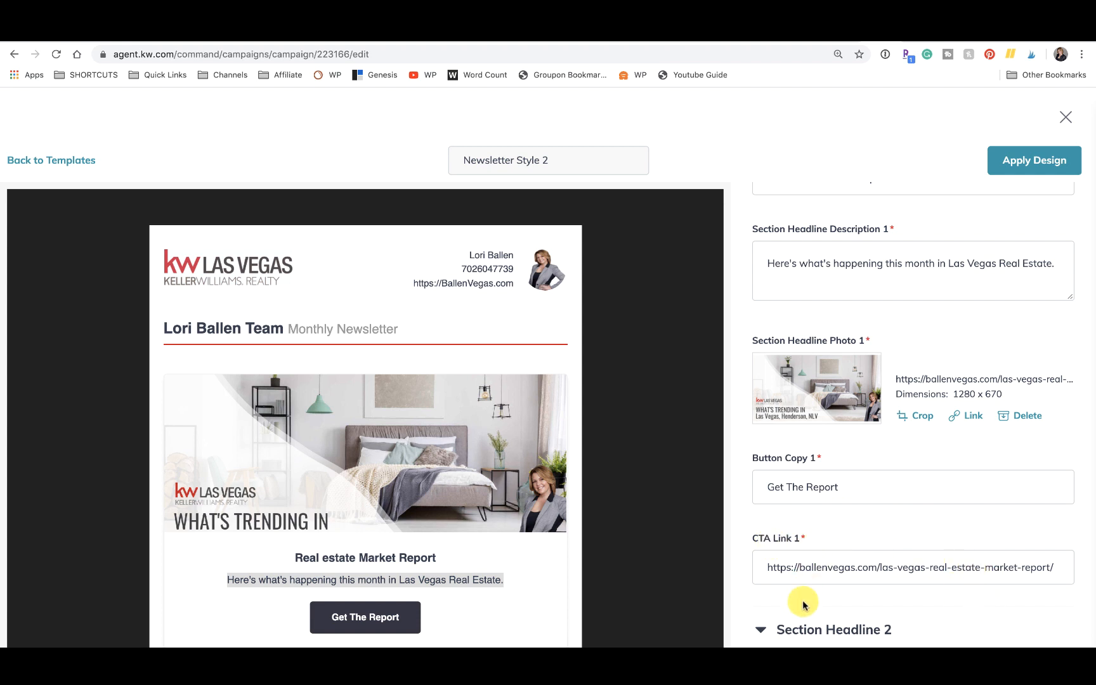
{"action": "left_click_drag", "start_coordinate": [762, 564], "coordinate": [1051, 571]}
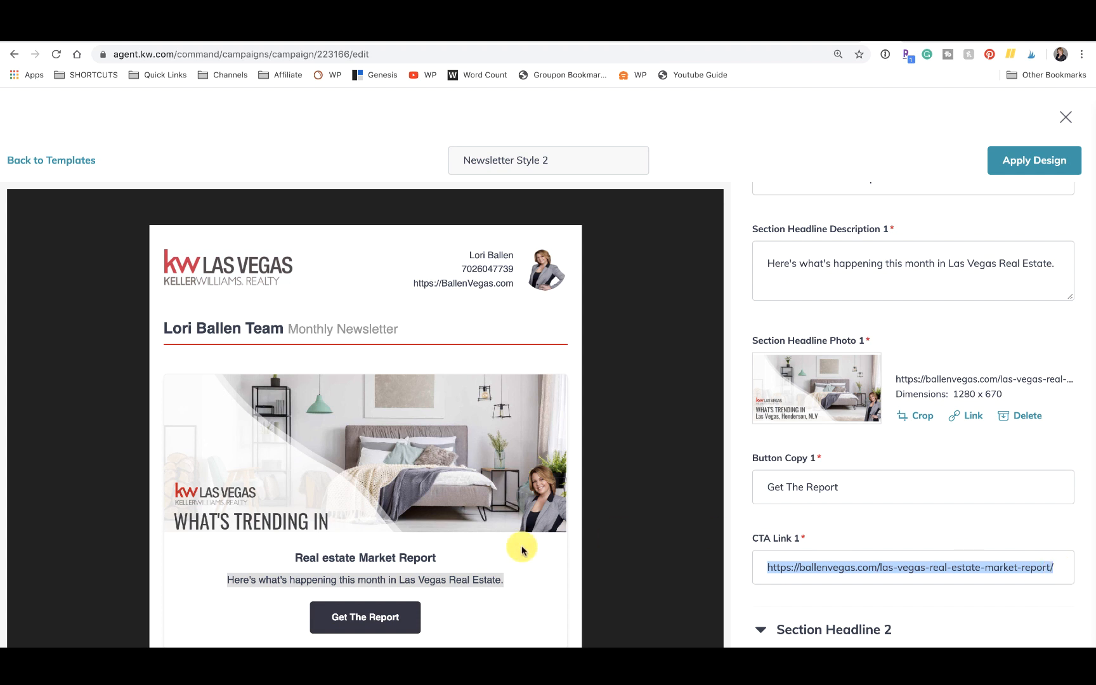
{"action": "scroll", "coordinate": [519, 545], "scroll_direction": "down", "scroll_amount": 1}
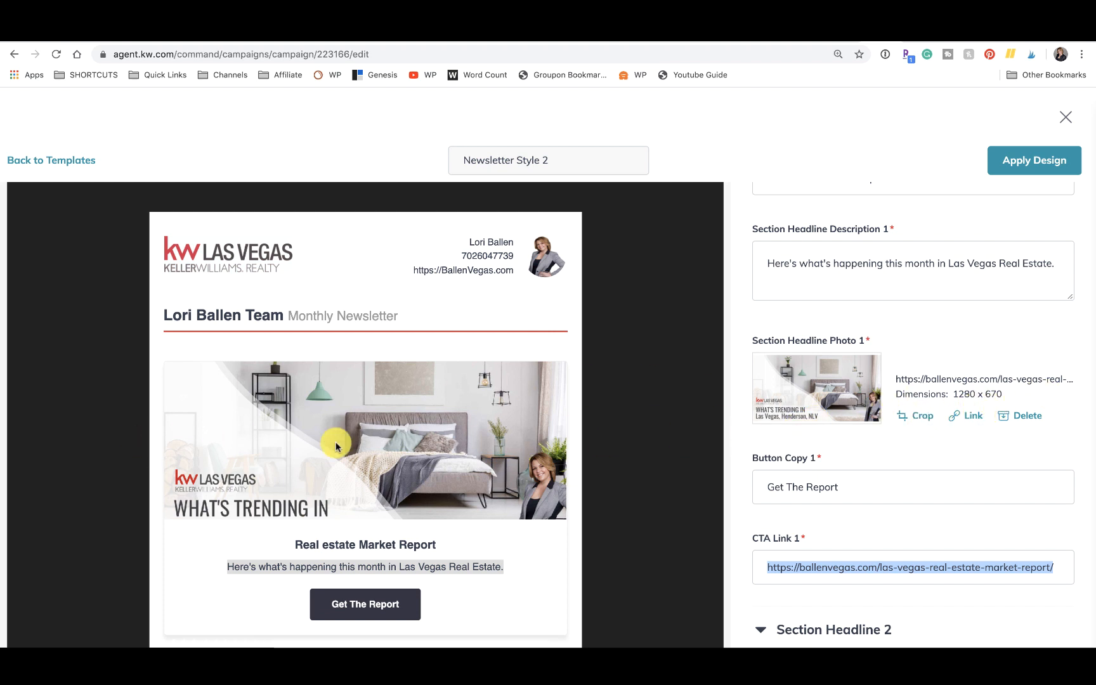
{"action": "scroll", "coordinate": [281, 491], "scroll_direction": "down", "scroll_amount": 2}
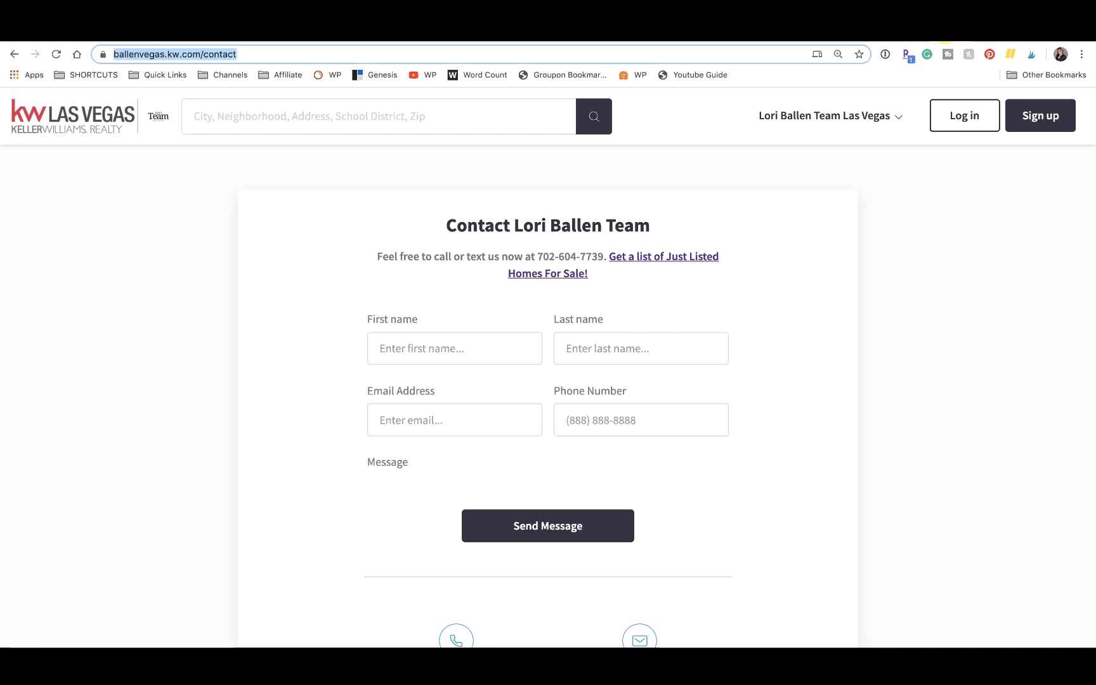
Switch to the Just Listed design open in the KW Designs editor and go back to its template gallery
{"action": "left_click", "coordinate": [942, 36]}
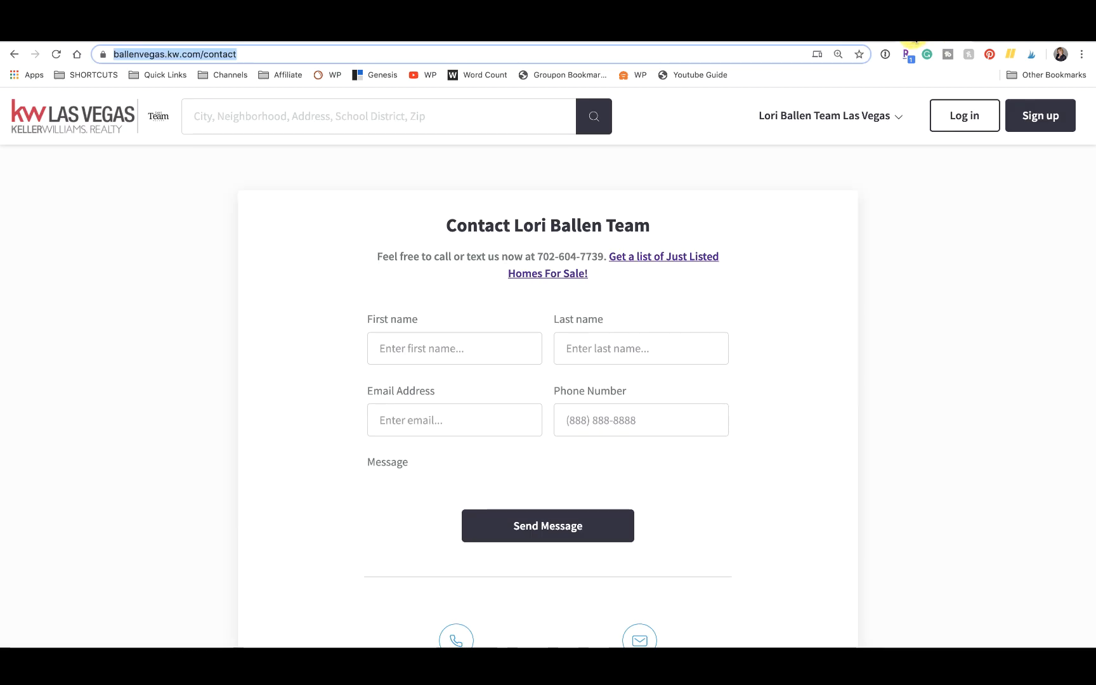
{"action": "left_click", "coordinate": [936, 38]}
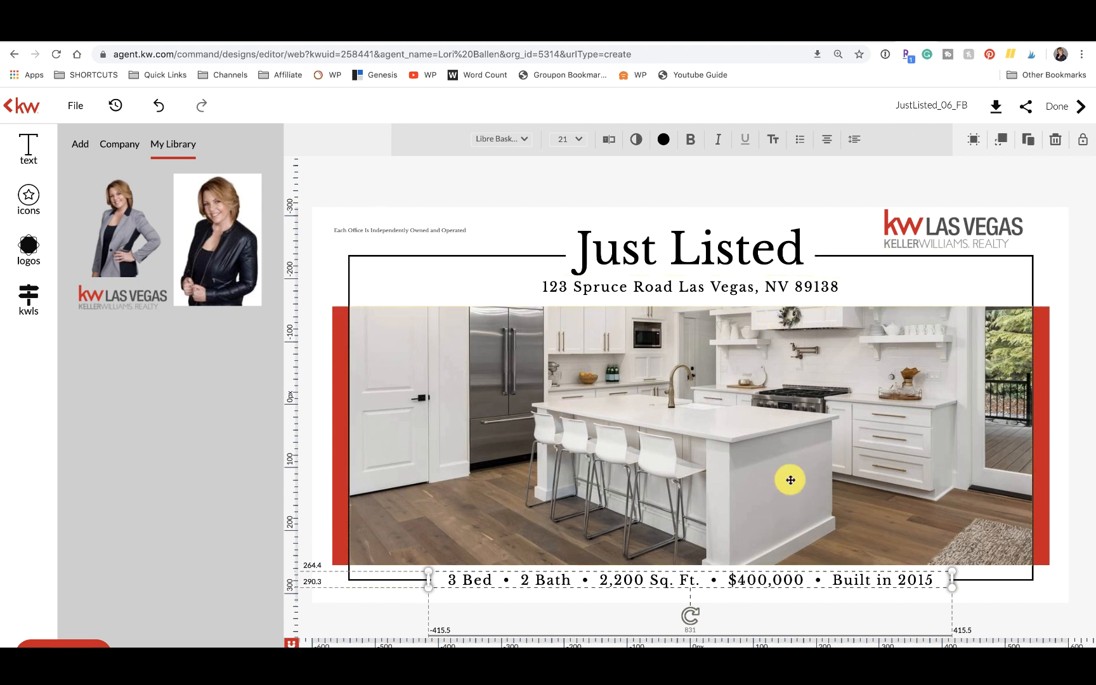
{"action": "left_click", "coordinate": [15, 109]}
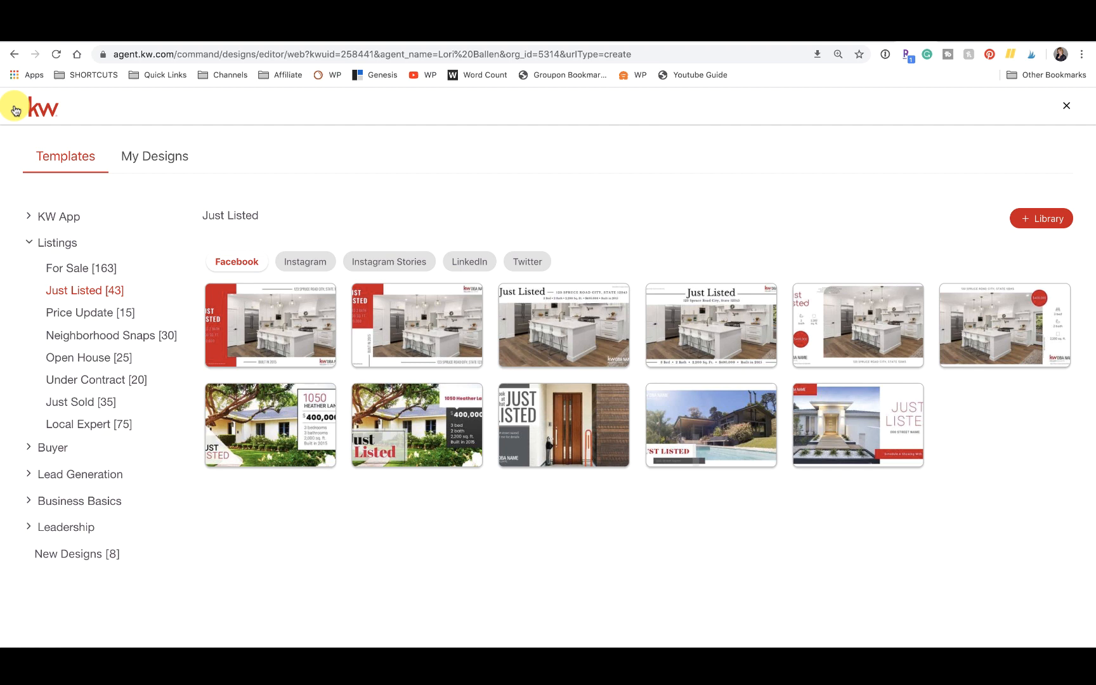
Browse the Designs templates for My App, For Sale, Just Listed, Price Update, Neighborhood Snaps and Open House
{"action": "left_click", "coordinate": [62, 218]}
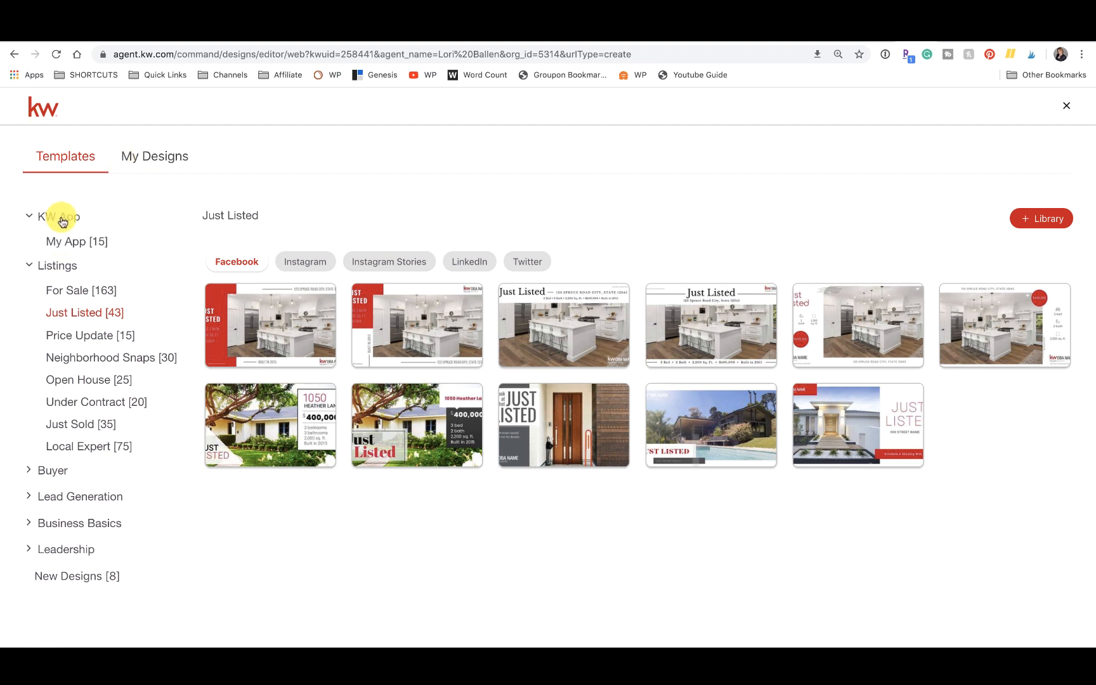
{"action": "left_click", "coordinate": [70, 241]}
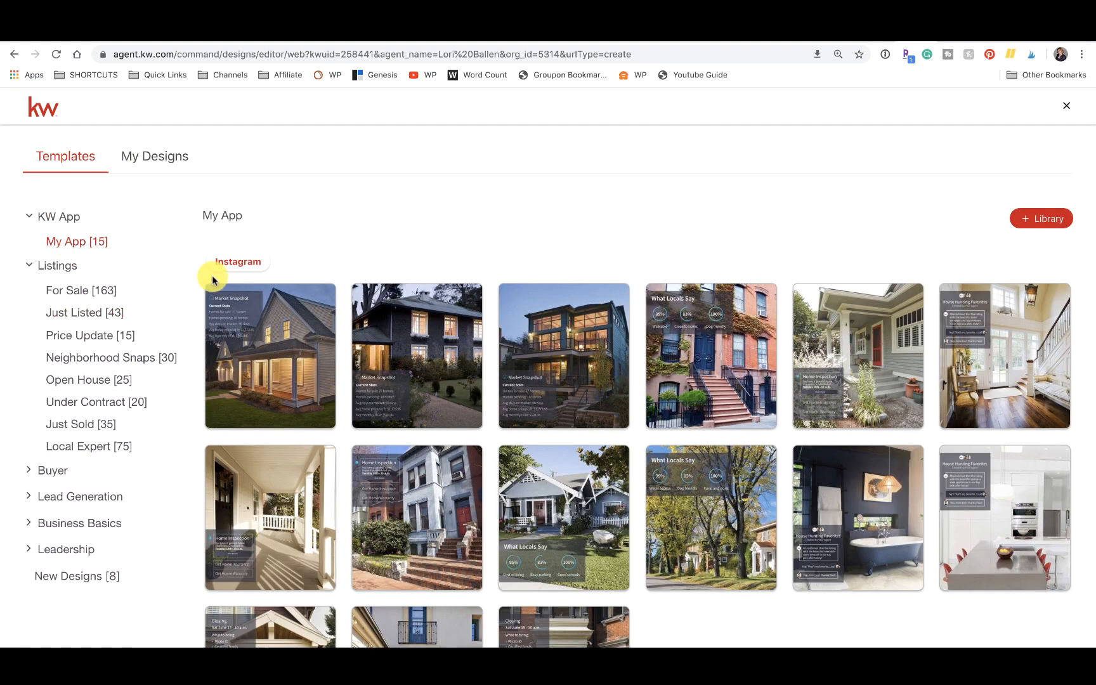
{"action": "left_click", "coordinate": [66, 290]}
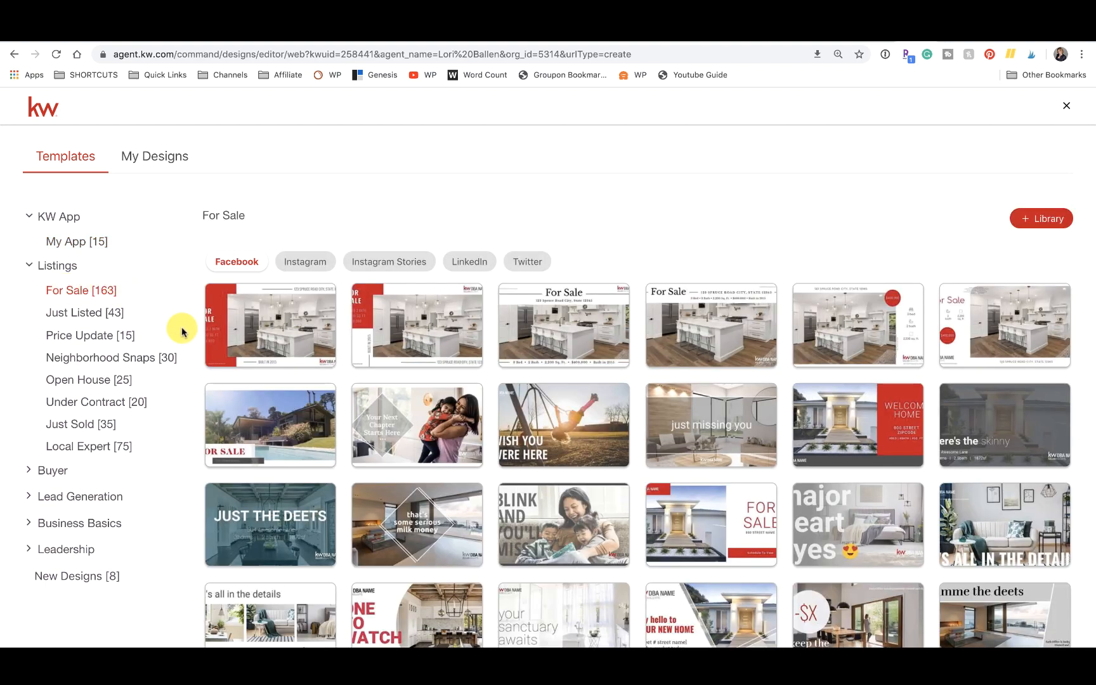
{"action": "scroll", "coordinate": [643, 465], "scroll_direction": "down", "scroll_amount": 3}
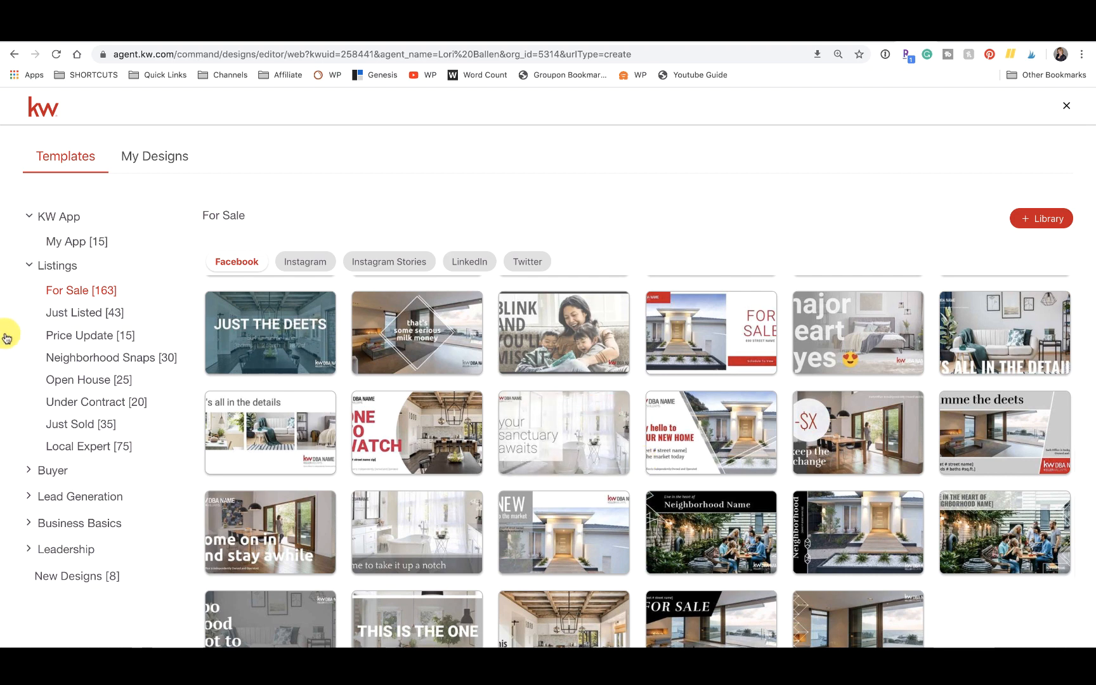
{"action": "left_click", "coordinate": [80, 313]}
{"action": "left_click", "coordinate": [86, 333]}
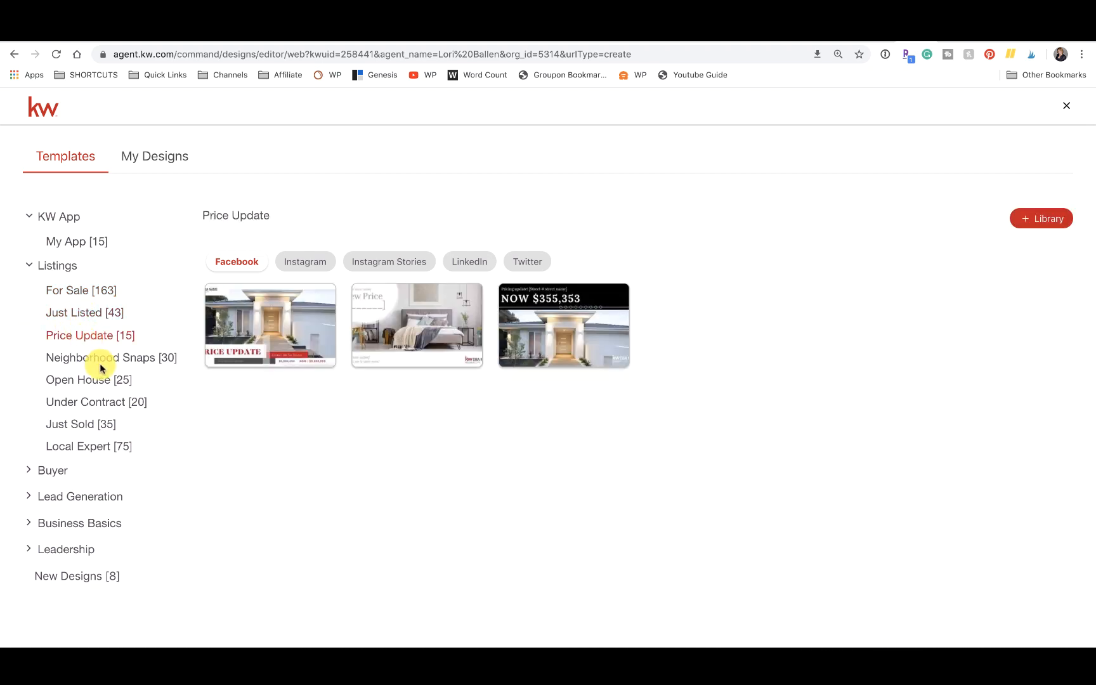
{"action": "left_click", "coordinate": [103, 359]}
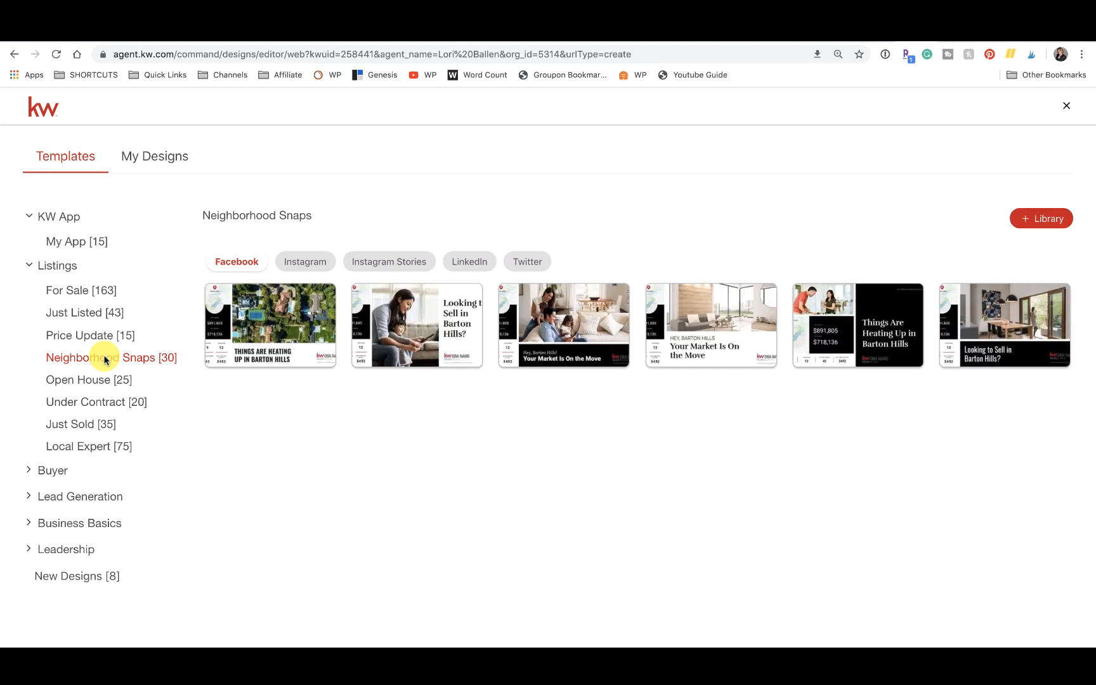
{"action": "left_click", "coordinate": [97, 381]}
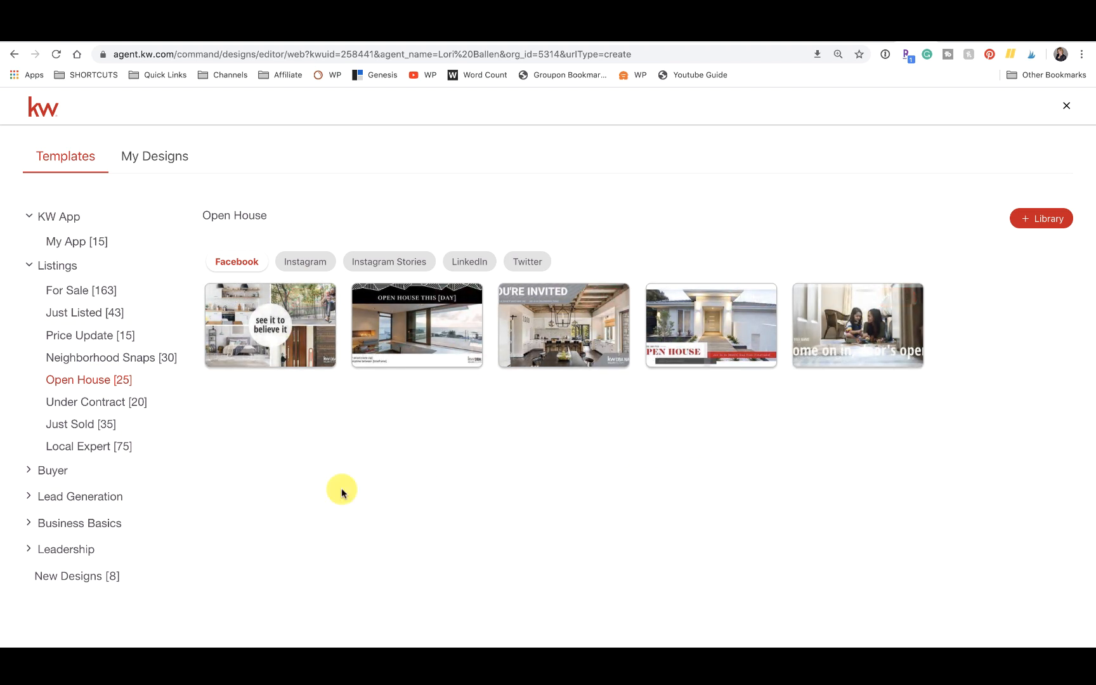
{"action": "mouse_move", "coordinate": [225, 296]}
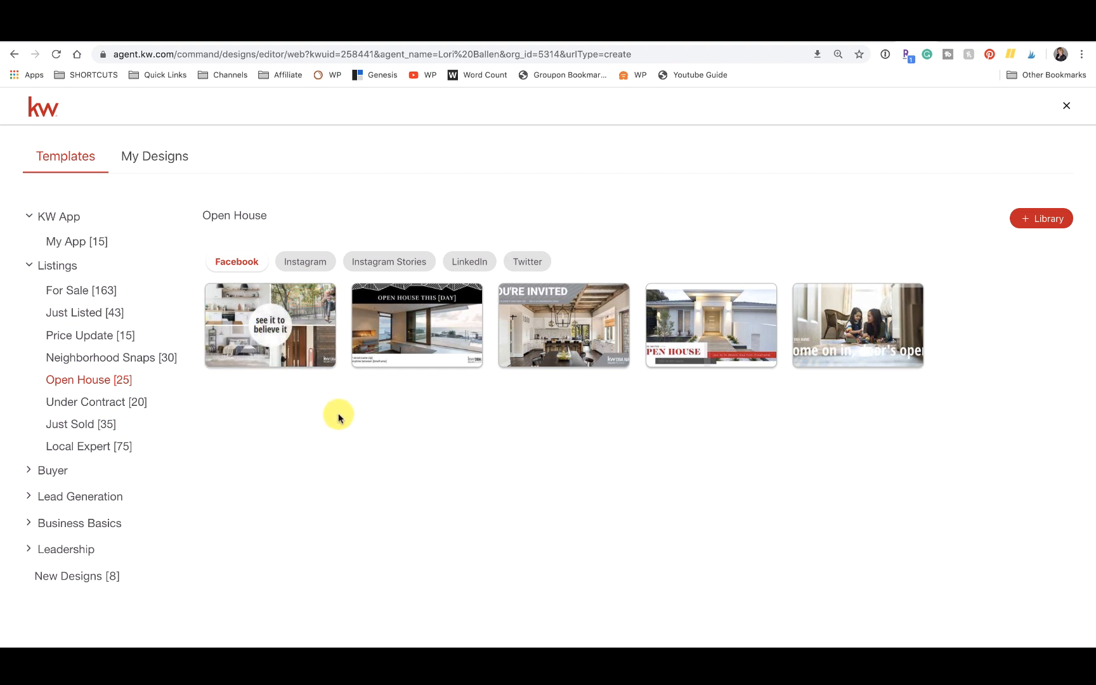
{"action": "mouse_move", "coordinate": [277, 342]}
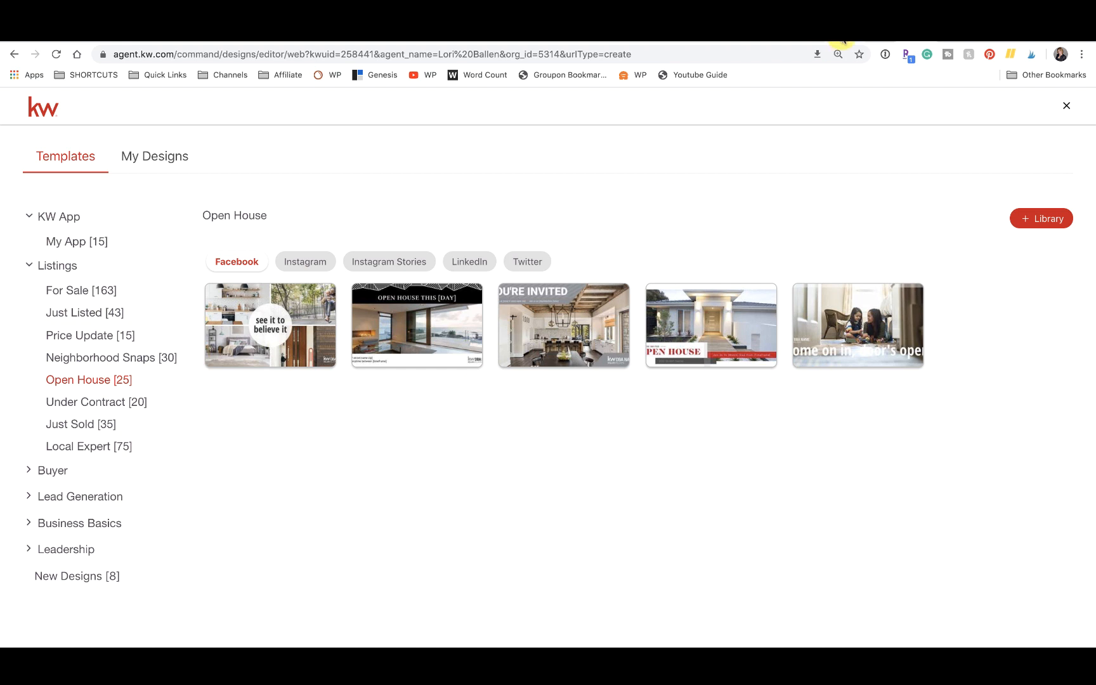
Return to the agent's website at ballenvegas.kw.com and open its home page
{"action": "left_click", "coordinate": [949, 41]}
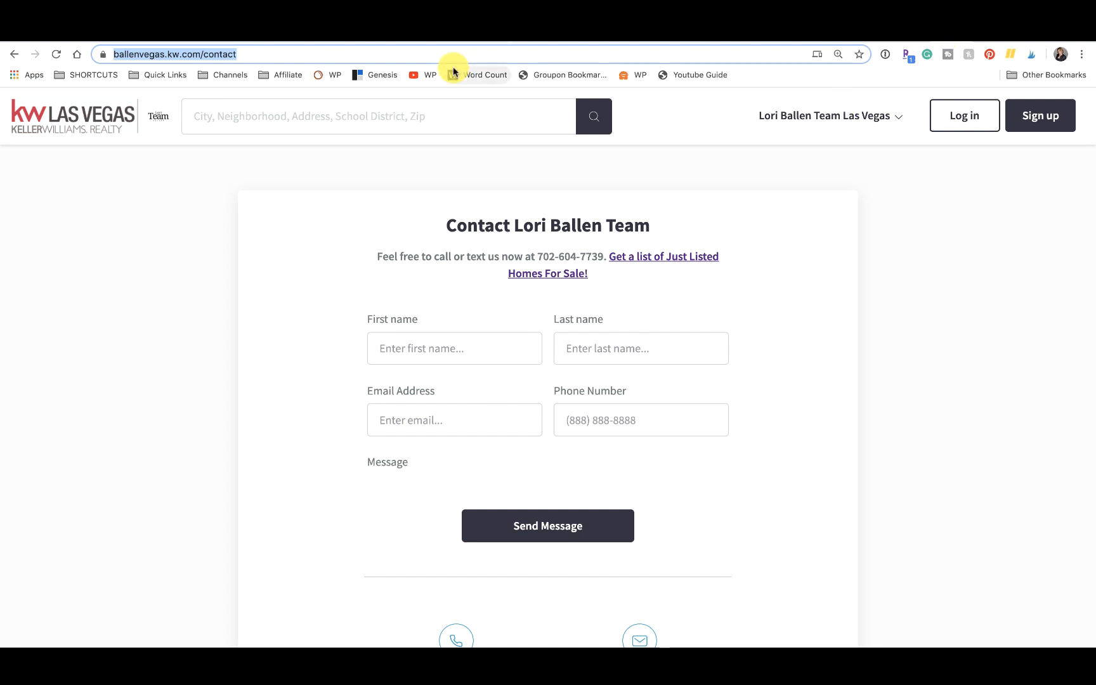
{"action": "left_click", "coordinate": [78, 120]}
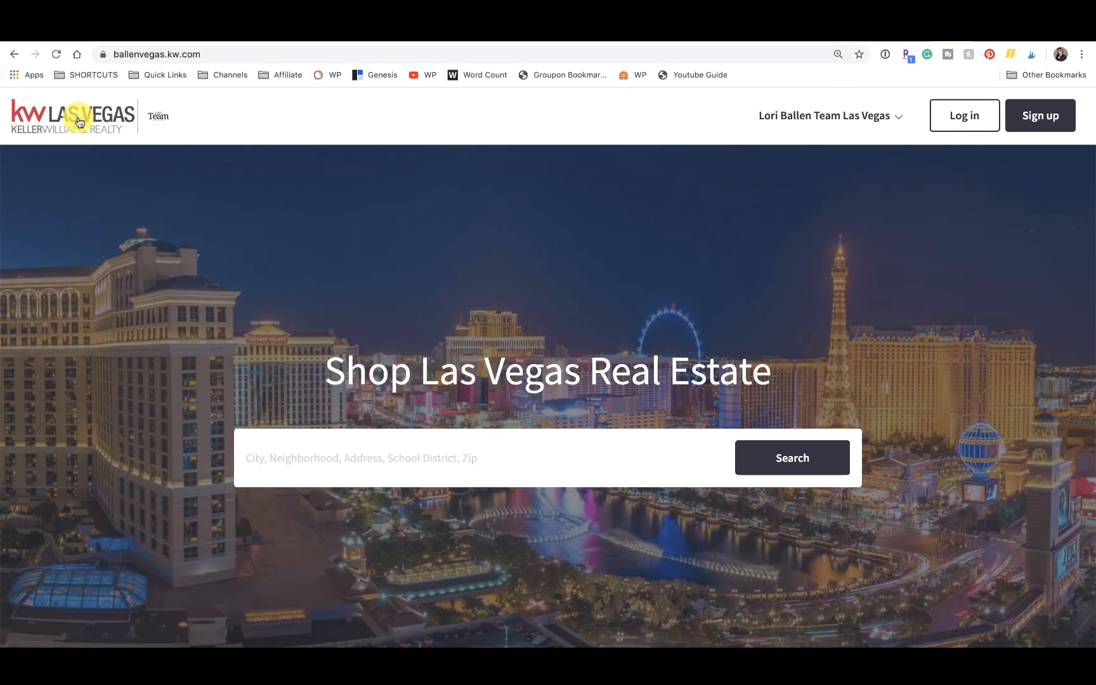
Search the agent's website for the Skye Canyon neighborhood in Las Vegas, NV
{"action": "left_click", "coordinate": [350, 460]}
{"action": "type", "text": "sky"}
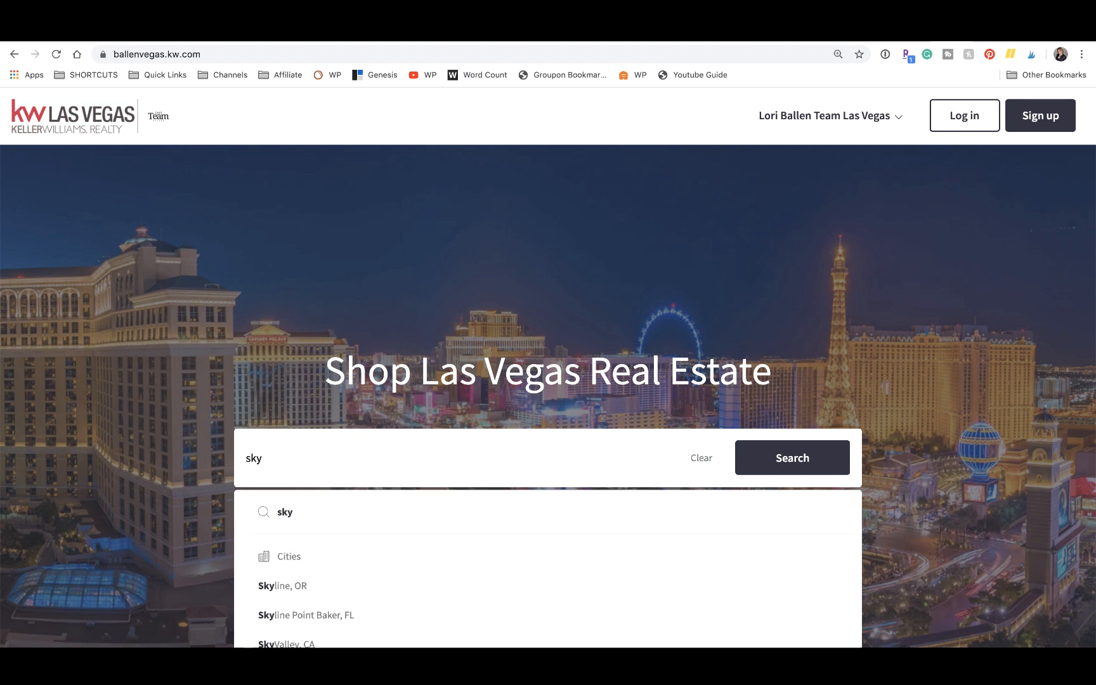
{"action": "type", "text": "e canyon"}
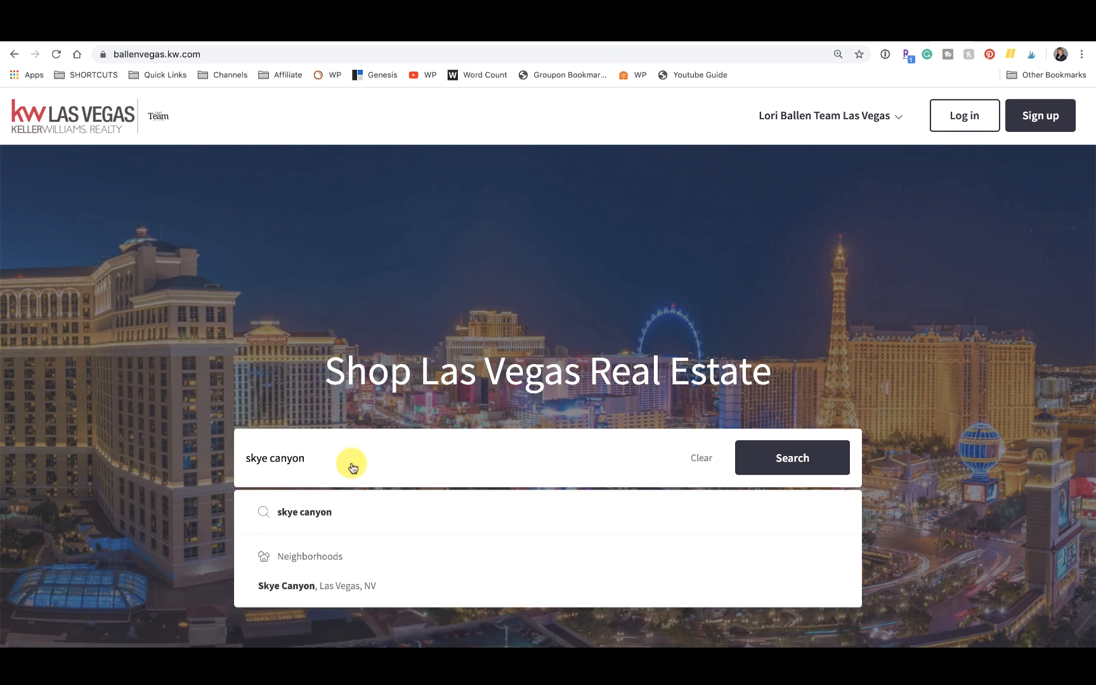
{"action": "left_click", "coordinate": [359, 592]}
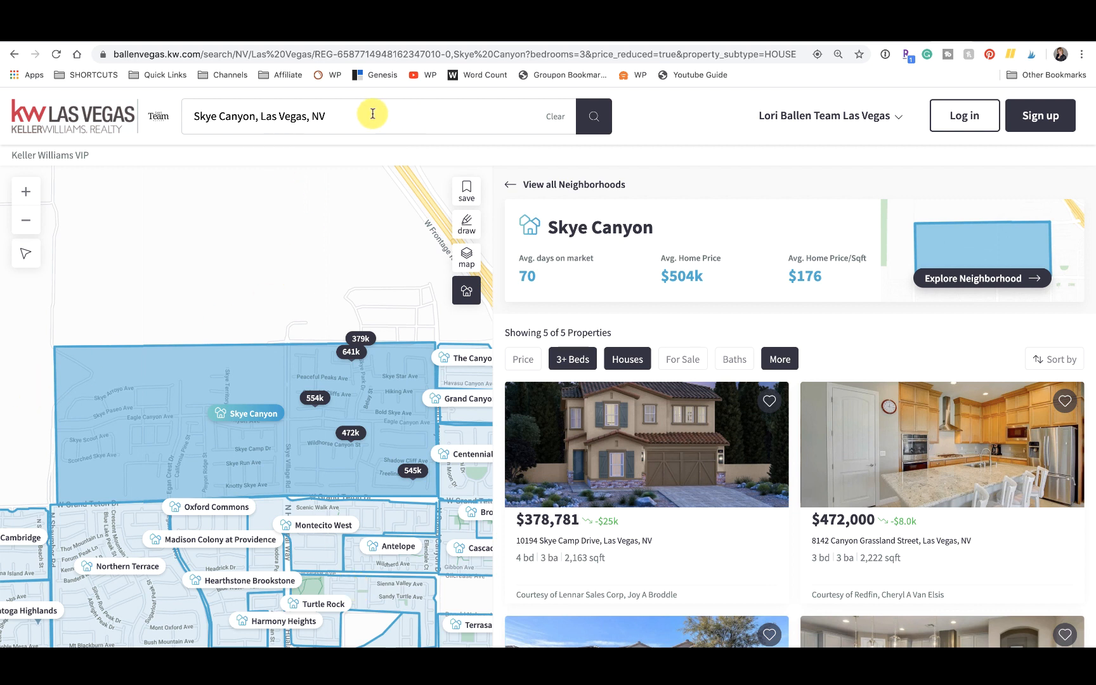
Rerun the search using the general "Skye Canyon, Las Vegas, NV" suggestion instead of the neighborhood entry and look through the listed homes
{"action": "left_click_drag", "start_coordinate": [194, 114], "coordinate": [353, 127]}
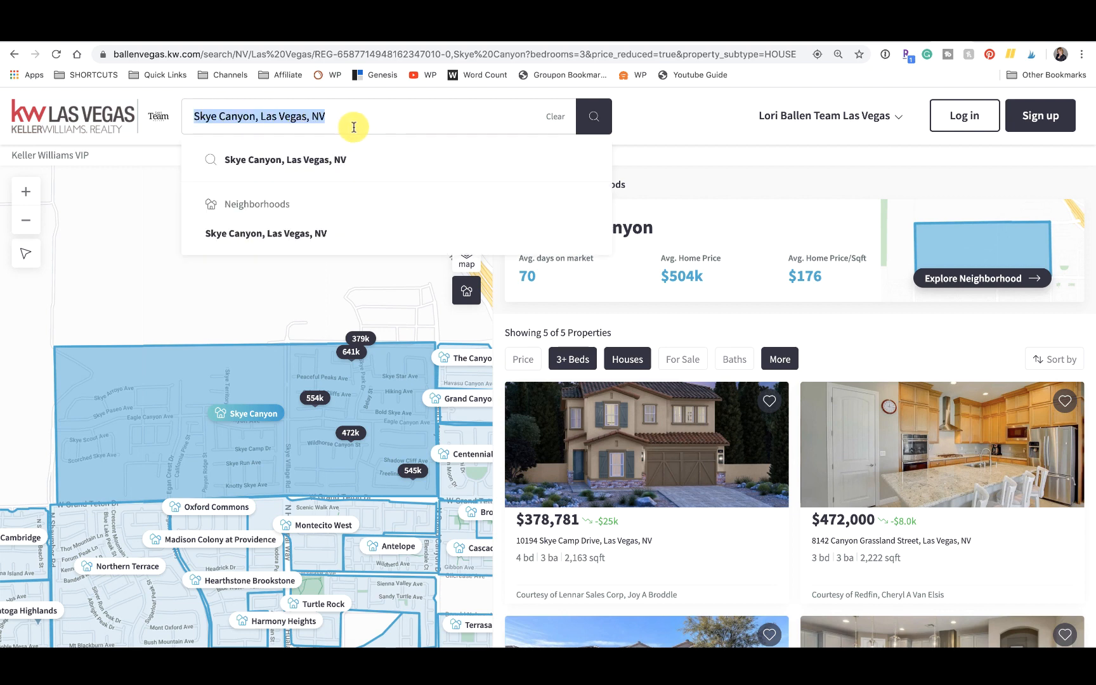
{"action": "left_click", "coordinate": [303, 163]}
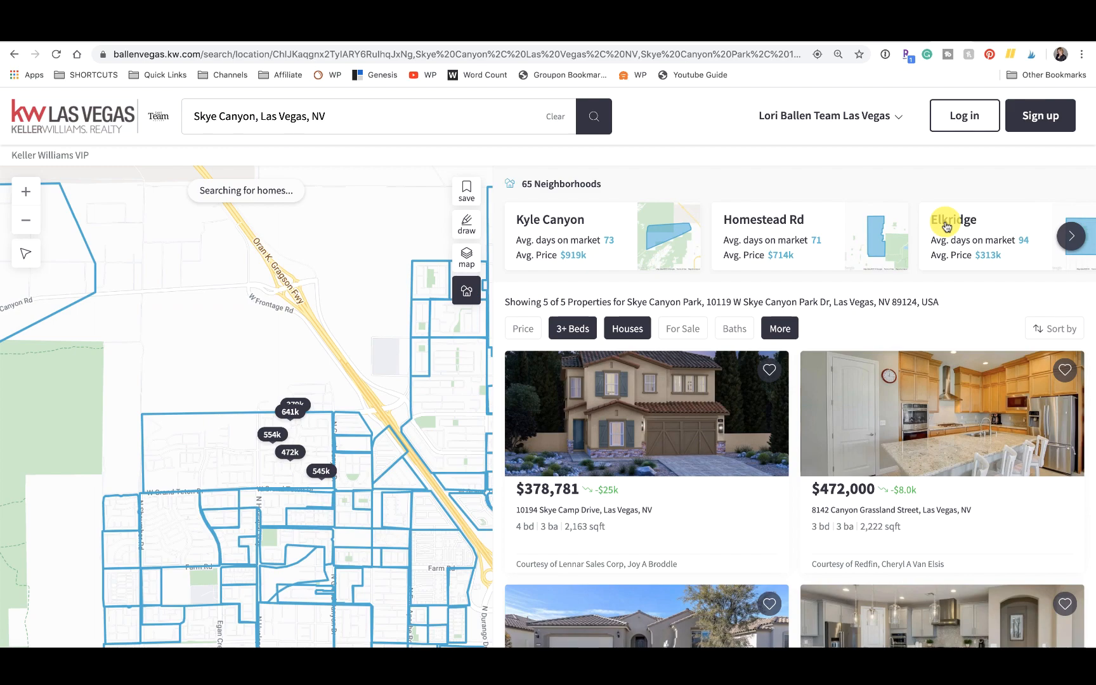
{"action": "scroll", "coordinate": [931, 608], "scroll_direction": "down", "scroll_amount": 3}
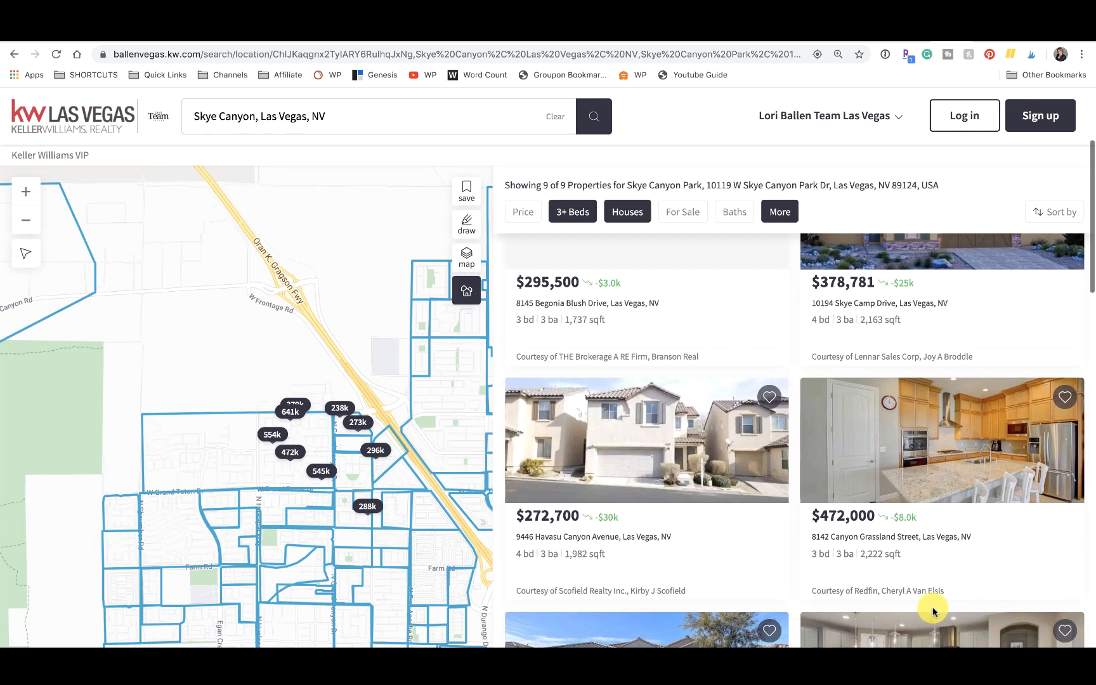
{"action": "scroll", "coordinate": [932, 610], "scroll_direction": "down", "scroll_amount": 10}
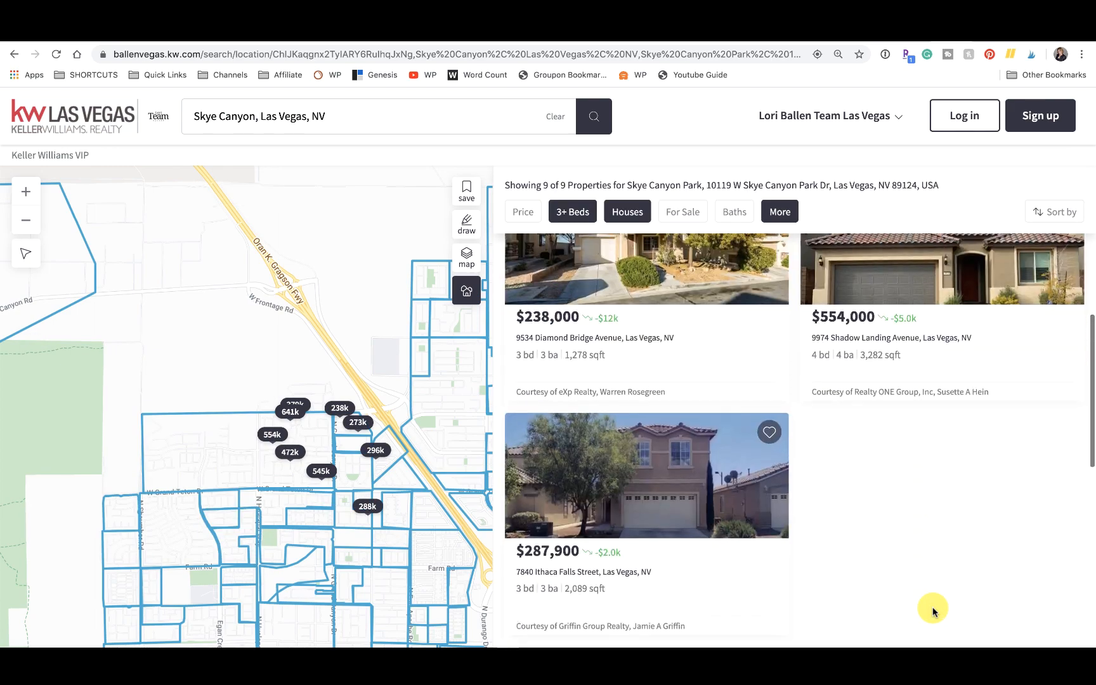
{"action": "scroll", "coordinate": [932, 609], "scroll_direction": "up", "scroll_amount": 10}
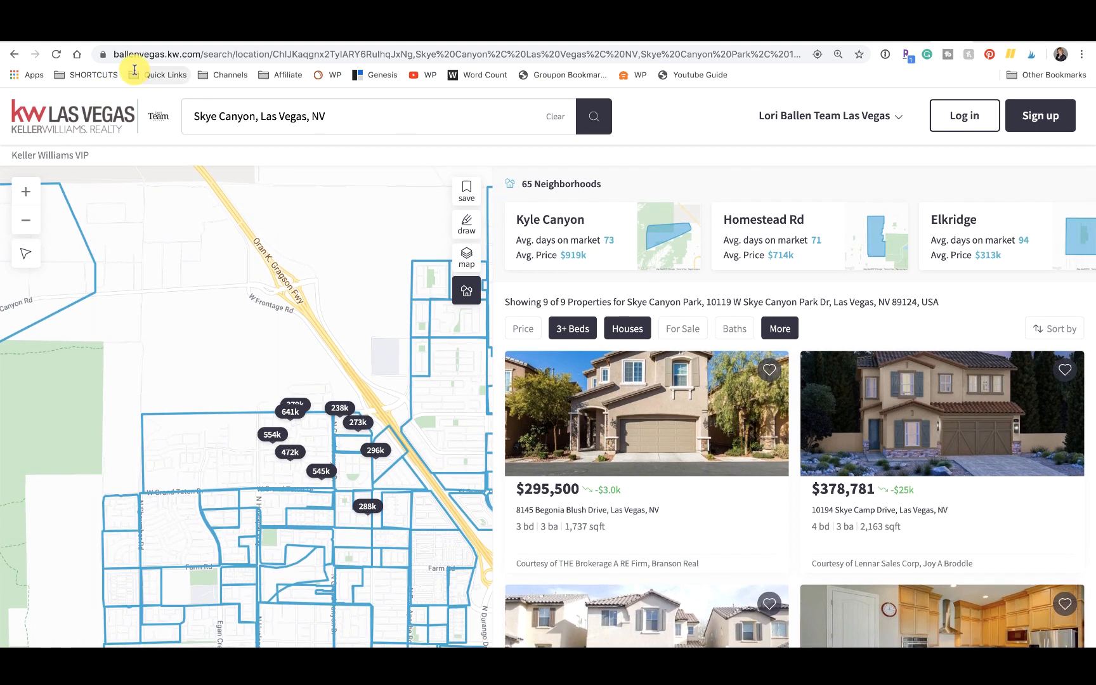
Copy the full web address of the Skye Canyon search results and return to the Newsletter Style 2 design editor
{"action": "left_click_drag", "start_coordinate": [114, 53], "coordinate": [386, 44]}
{"action": "left_click_drag", "start_coordinate": [551, 45], "coordinate": [643, 52]}
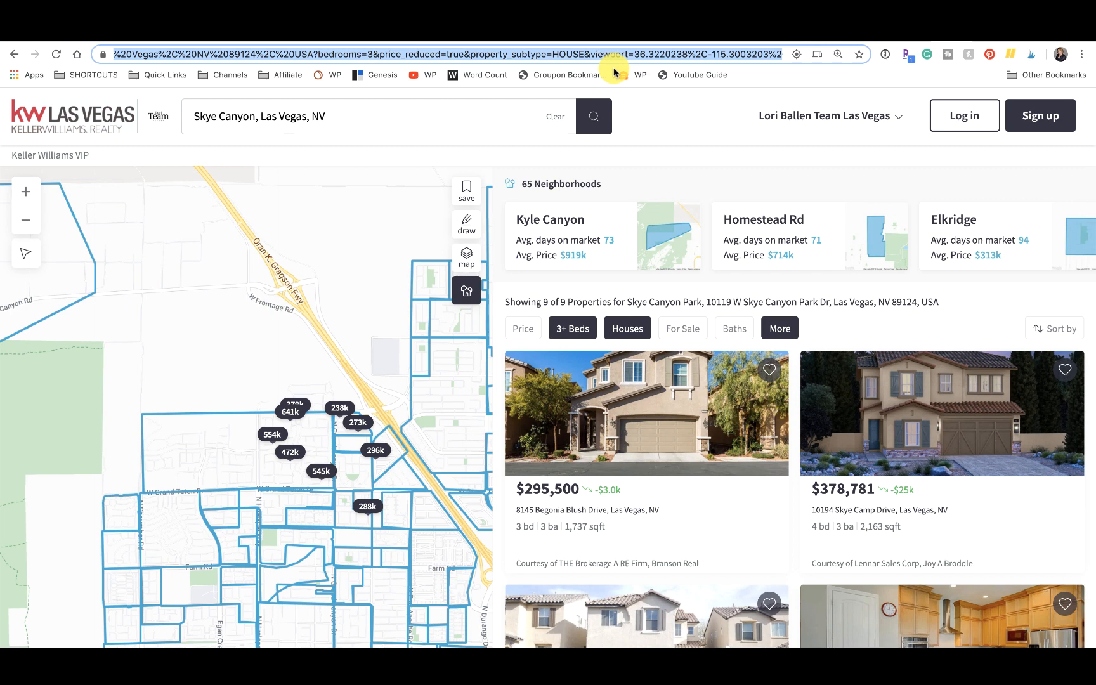
{"action": "key", "text": "super+a"}
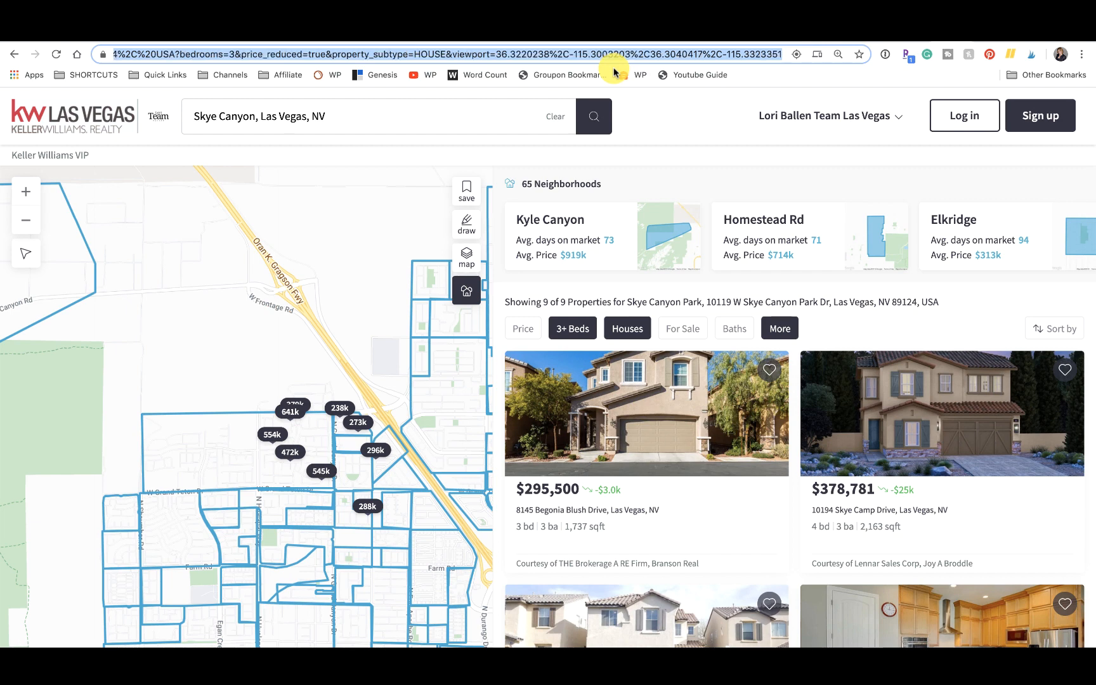
{"action": "left_click", "coordinate": [829, 36]}
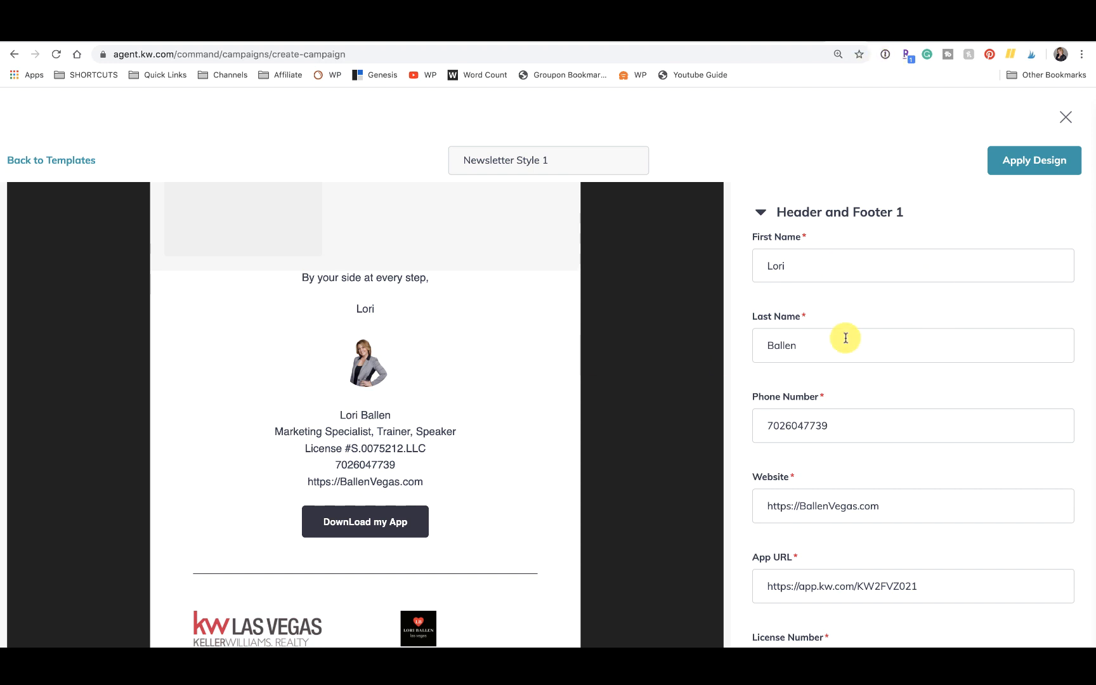
{"action": "scroll", "coordinate": [824, 336], "scroll_direction": "down", "scroll_amount": 5}
{"action": "scroll", "coordinate": [417, 413], "scroll_direction": "up", "scroll_amount": 4}
{"action": "scroll", "coordinate": [417, 412], "scroll_direction": "up", "scroll_amount": 10}
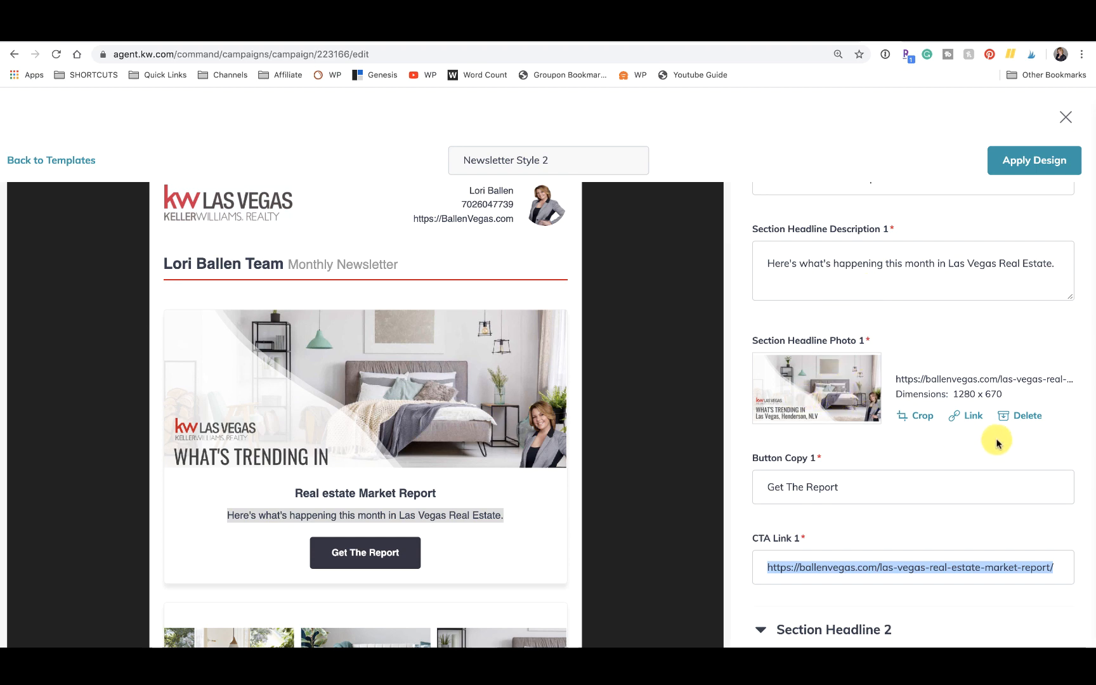
Try to replace the Section Headline Photo 1 link with the copied Skye Canyon search address
{"action": "left_click", "coordinate": [971, 421]}
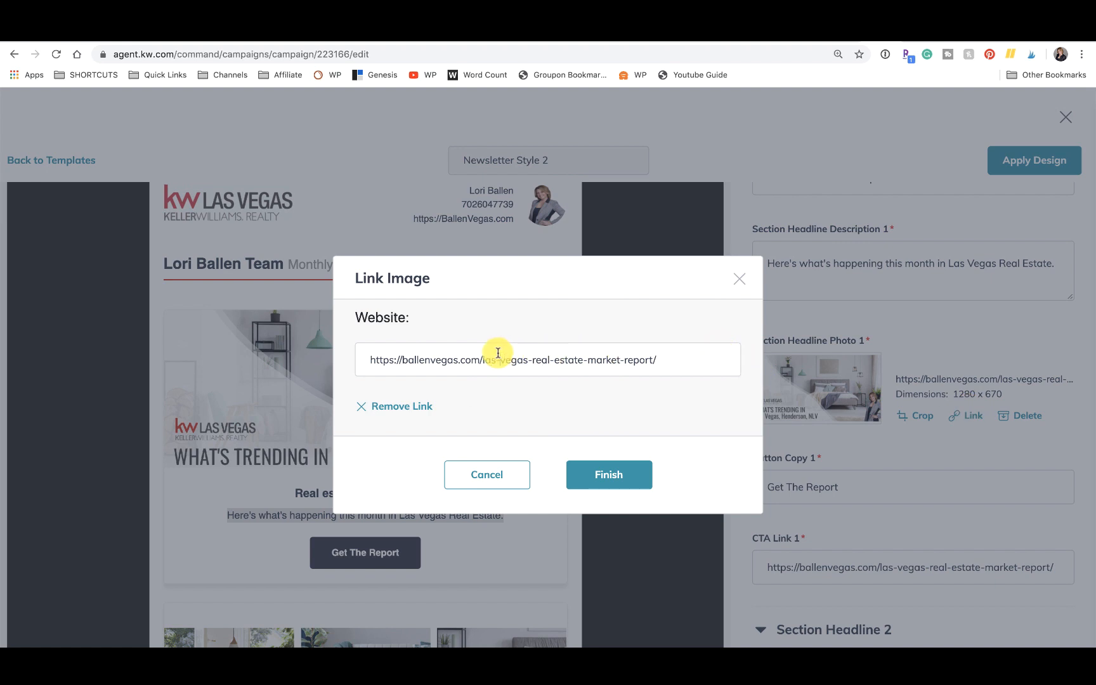
{"action": "left_click_drag", "start_coordinate": [362, 359], "coordinate": [699, 356]}
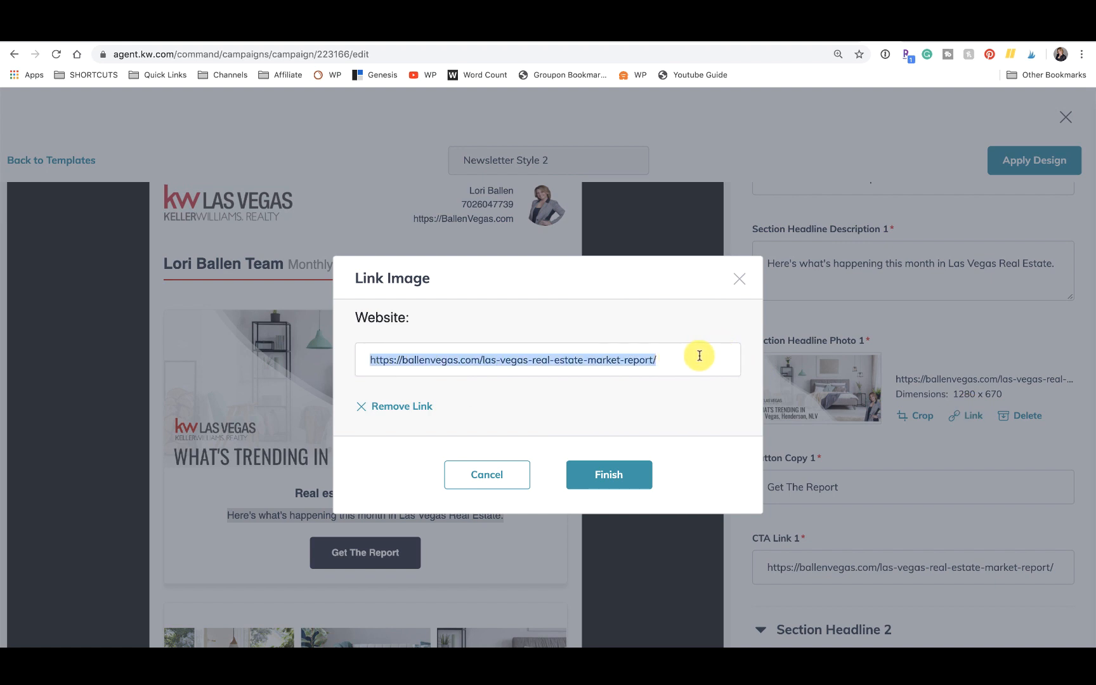
{"action": "key", "text": "super+v"}
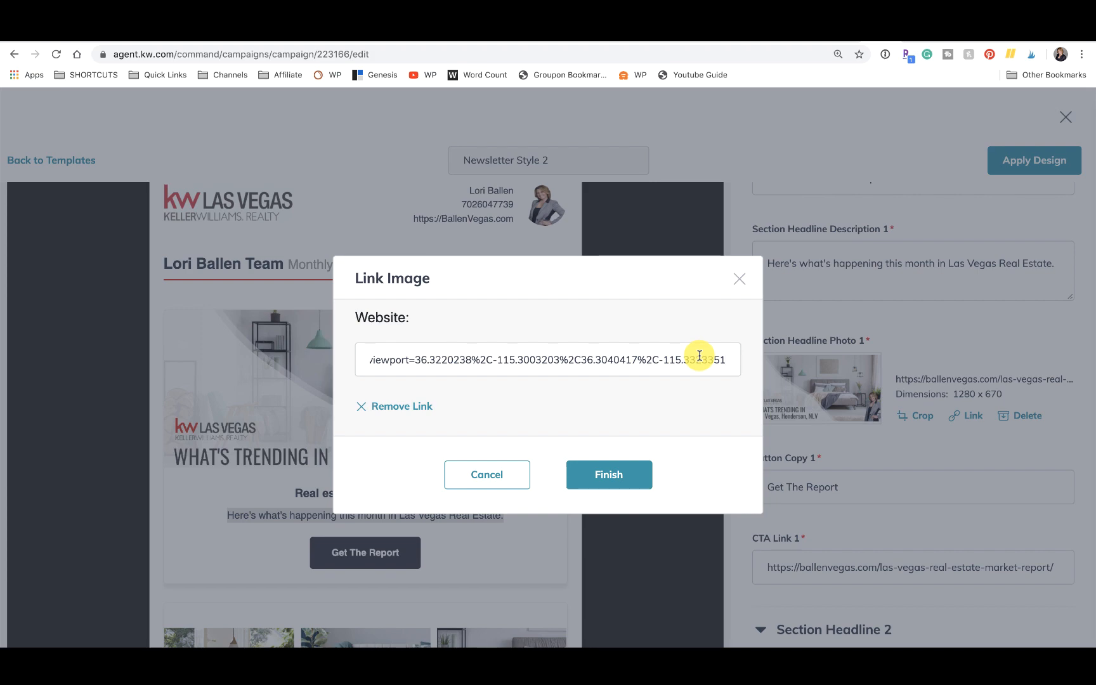
{"action": "key", "text": "super+z"}
{"action": "left_click", "coordinate": [738, 280]}
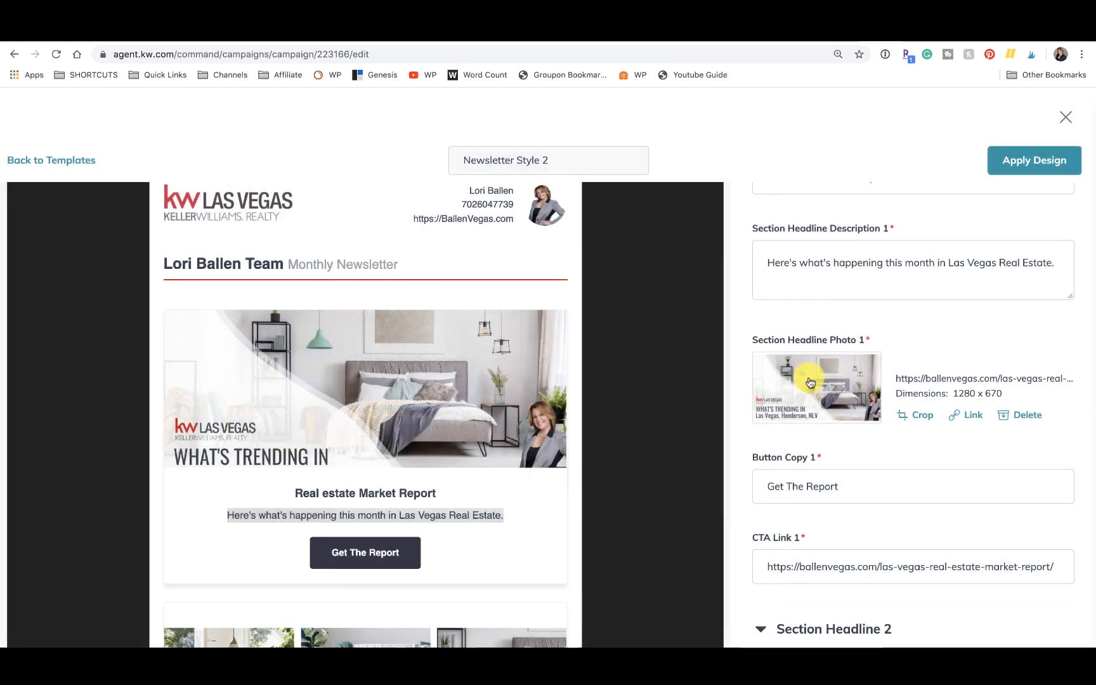
Set Button Copy 1 to "Check Out Skye Canyon" and replace CTA Link 1 with the copied Skye Canyon search address
{"action": "scroll", "coordinate": [810, 382], "scroll_direction": "down", "scroll_amount": 3}
{"action": "left_click_drag", "start_coordinate": [844, 396], "coordinate": [763, 396]}
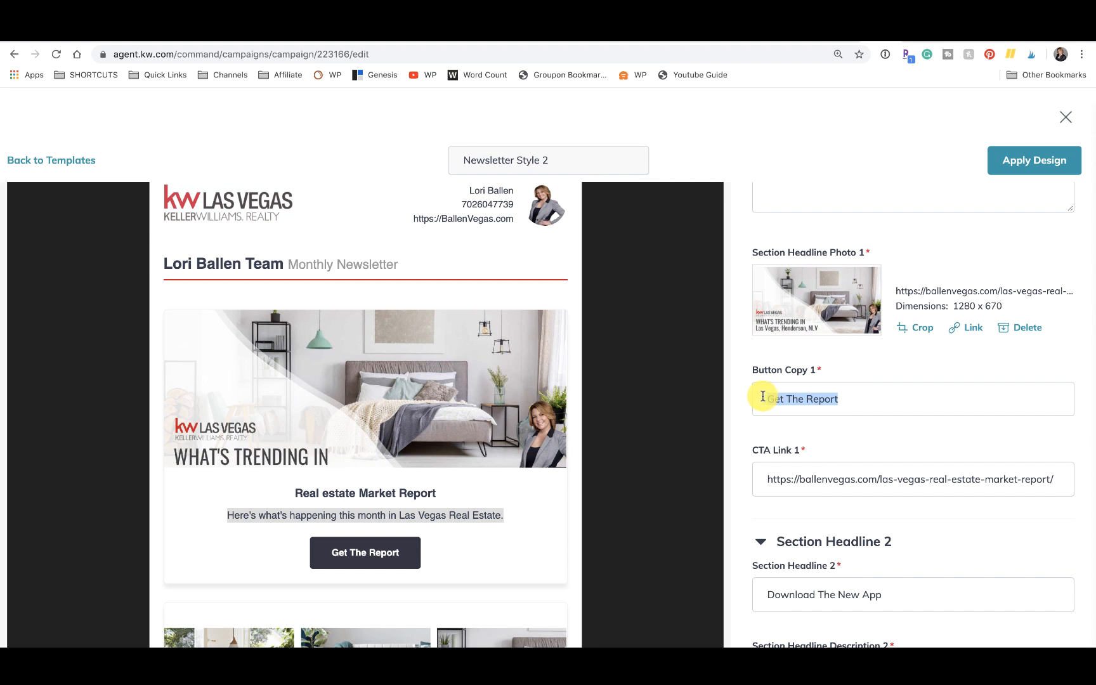
{"action": "type", "text": "Skye Canyon"}
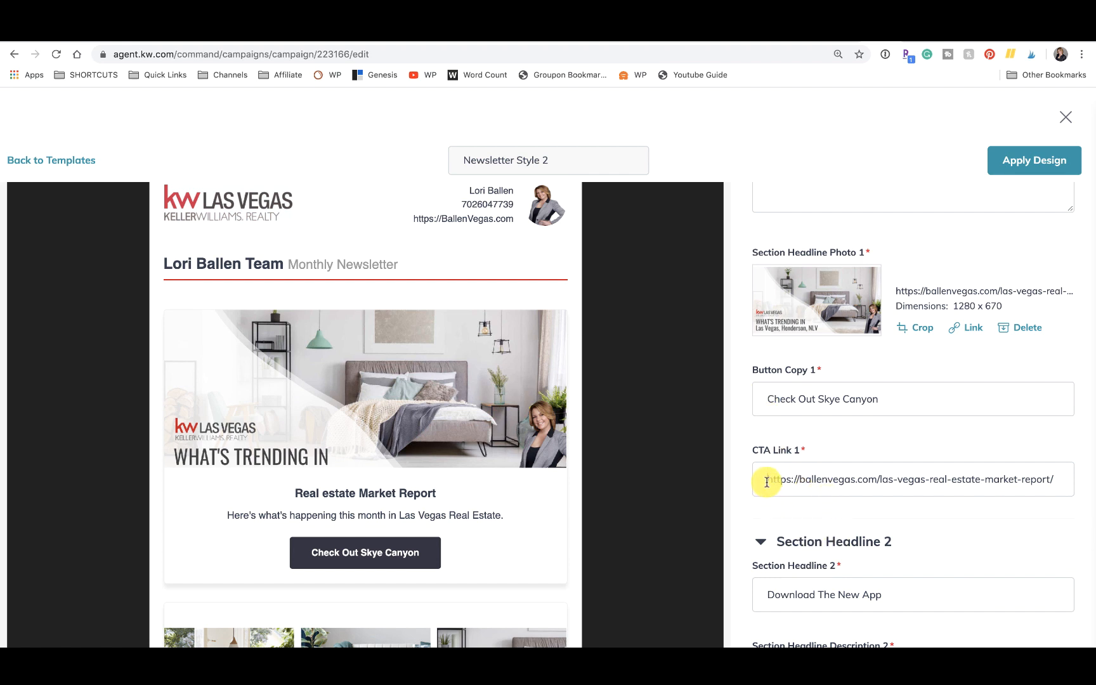
{"action": "left_click_drag", "start_coordinate": [767, 482], "coordinate": [1092, 494]}
{"action": "key", "text": "super+v"}
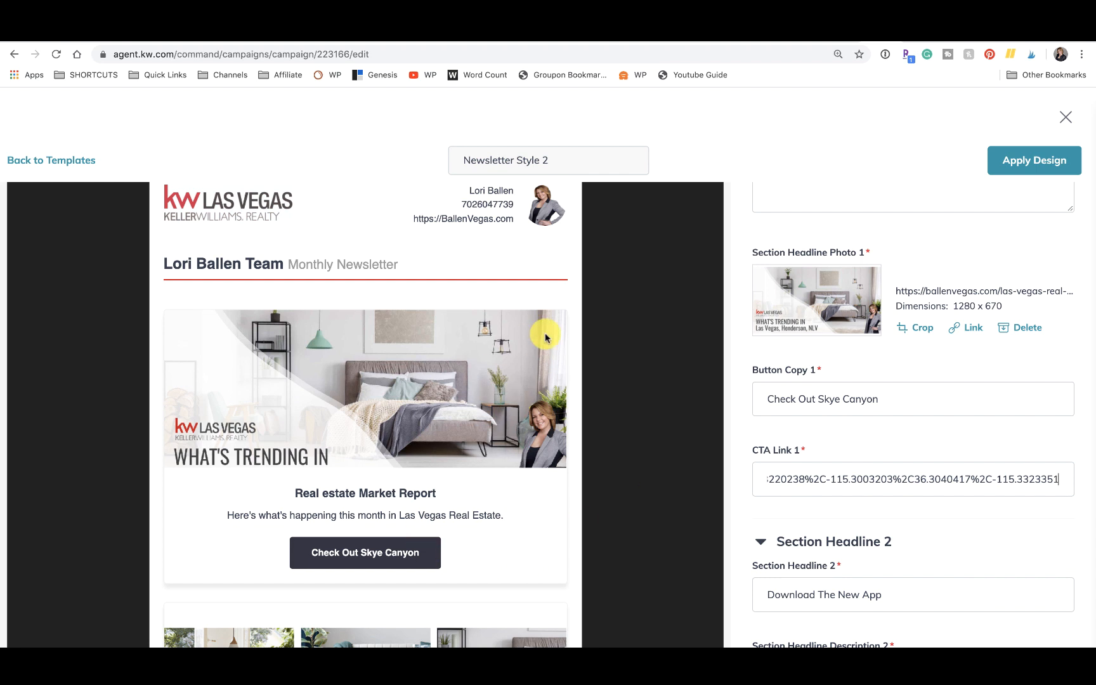
Switch to the KW Designs template gallery and browse the Under Contract, Just Sold and Local Expert listing templates
{"action": "scroll", "coordinate": [546, 337], "scroll_direction": "down", "scroll_amount": 5}
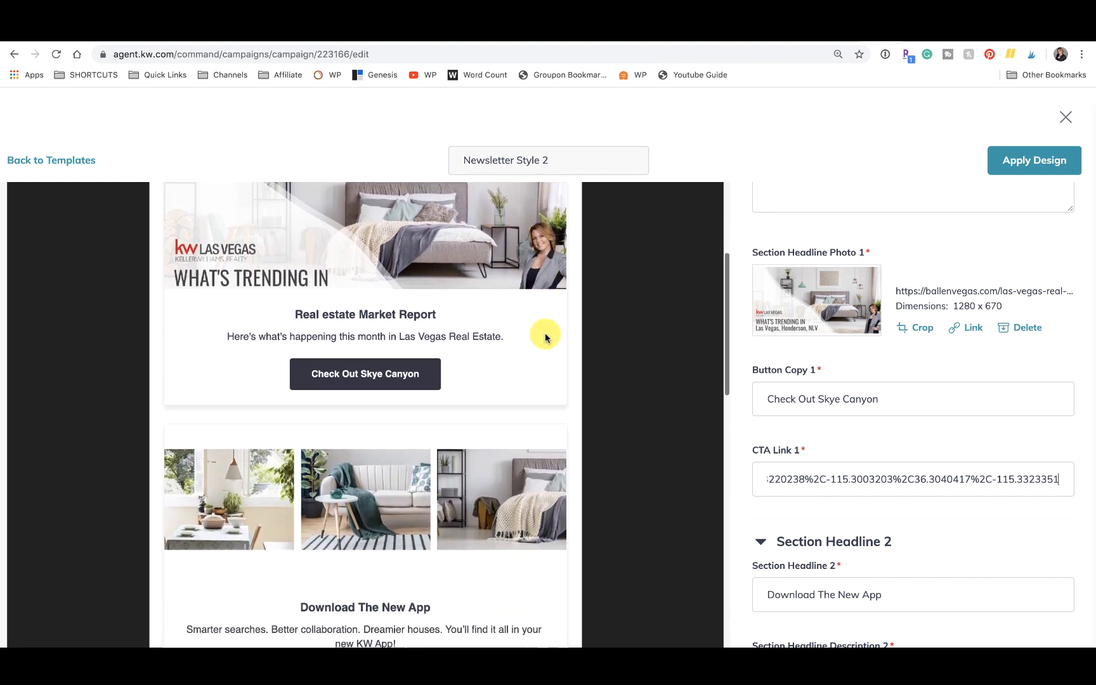
{"action": "scroll", "coordinate": [545, 337], "scroll_direction": "down", "scroll_amount": 2}
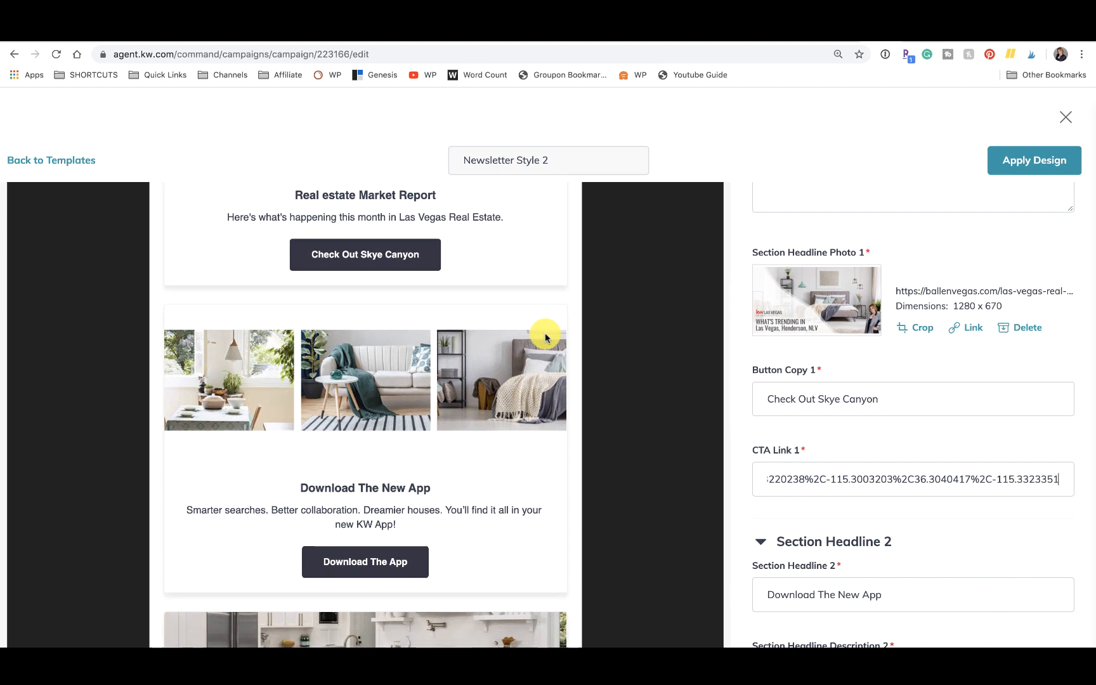
{"action": "left_click", "coordinate": [954, 39]}
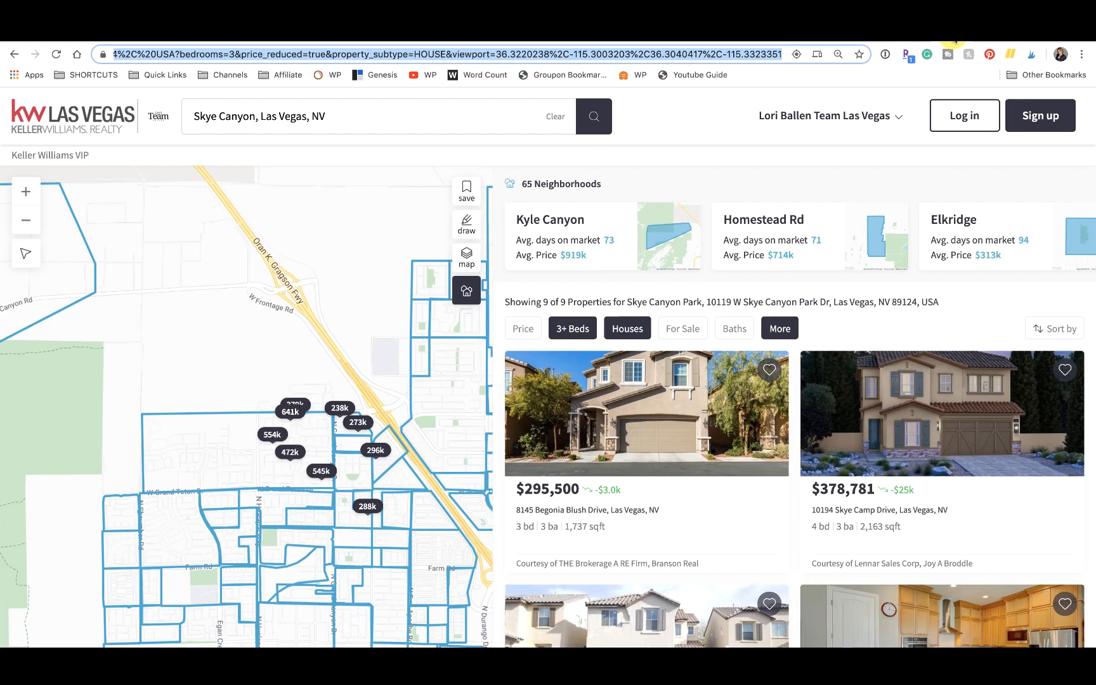
{"action": "left_click", "coordinate": [870, 39]}
{"action": "left_click", "coordinate": [881, 40]}
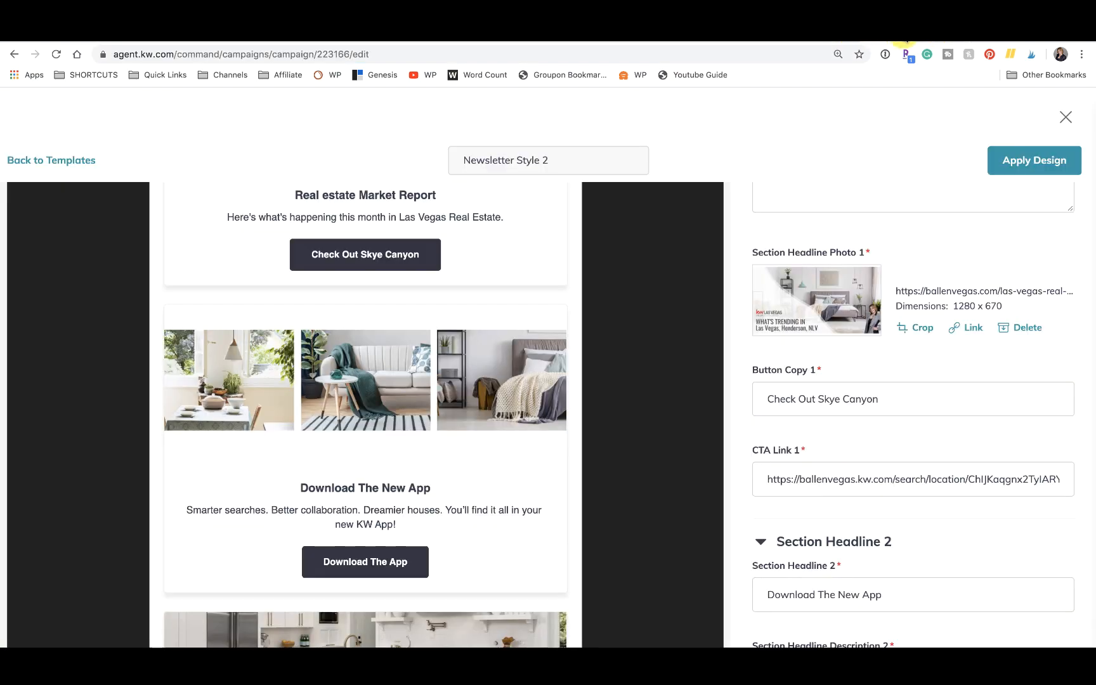
{"action": "left_click", "coordinate": [912, 40]}
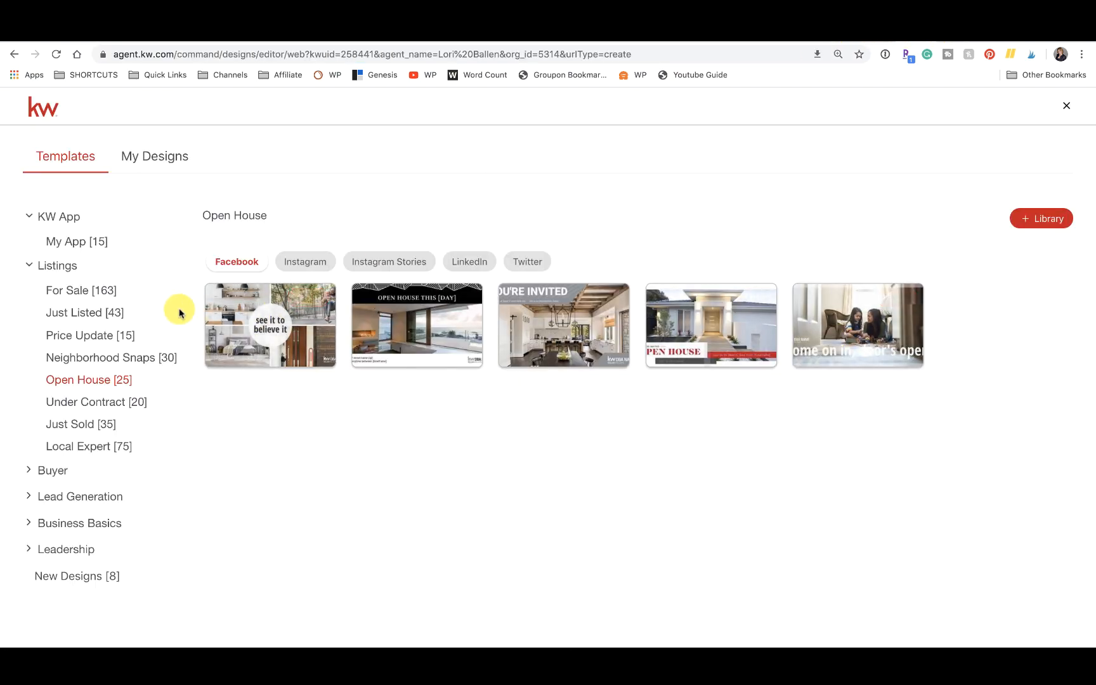
{"action": "left_click", "coordinate": [100, 401]}
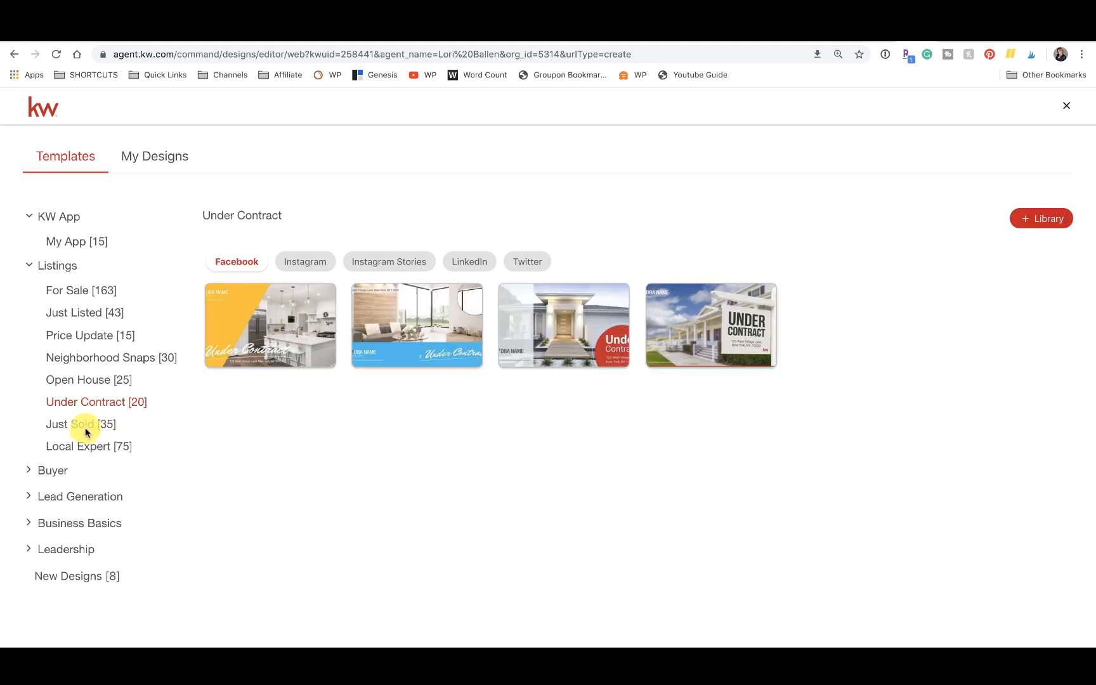
{"action": "left_click", "coordinate": [83, 430]}
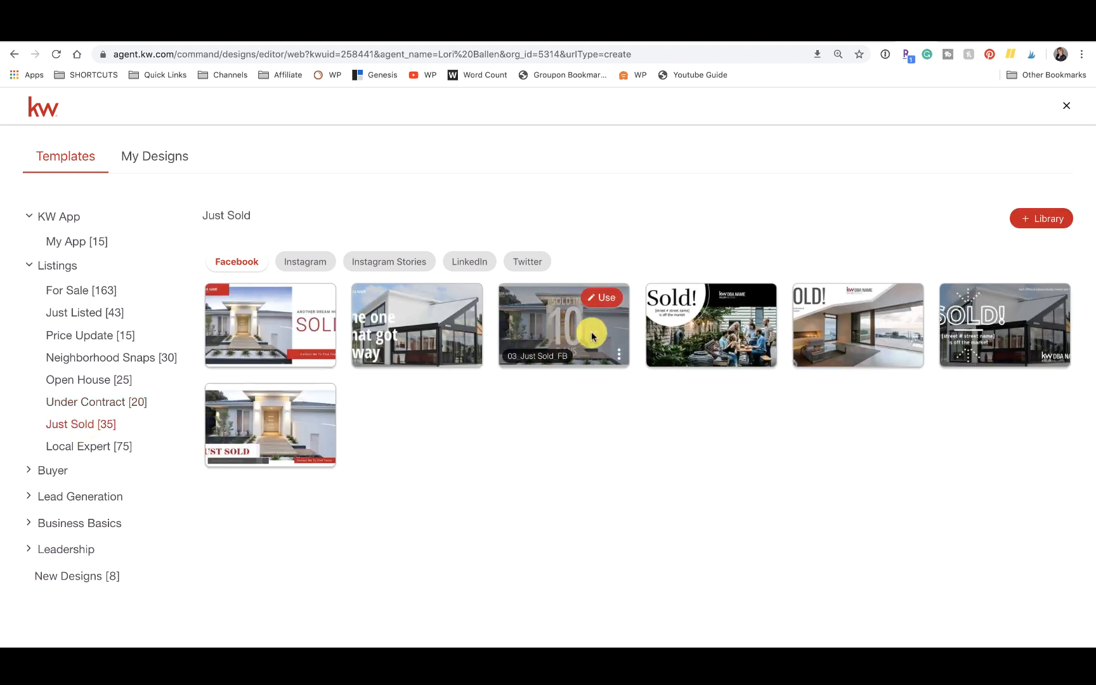
{"action": "mouse_move", "coordinate": [837, 370]}
{"action": "mouse_move", "coordinate": [755, 338]}
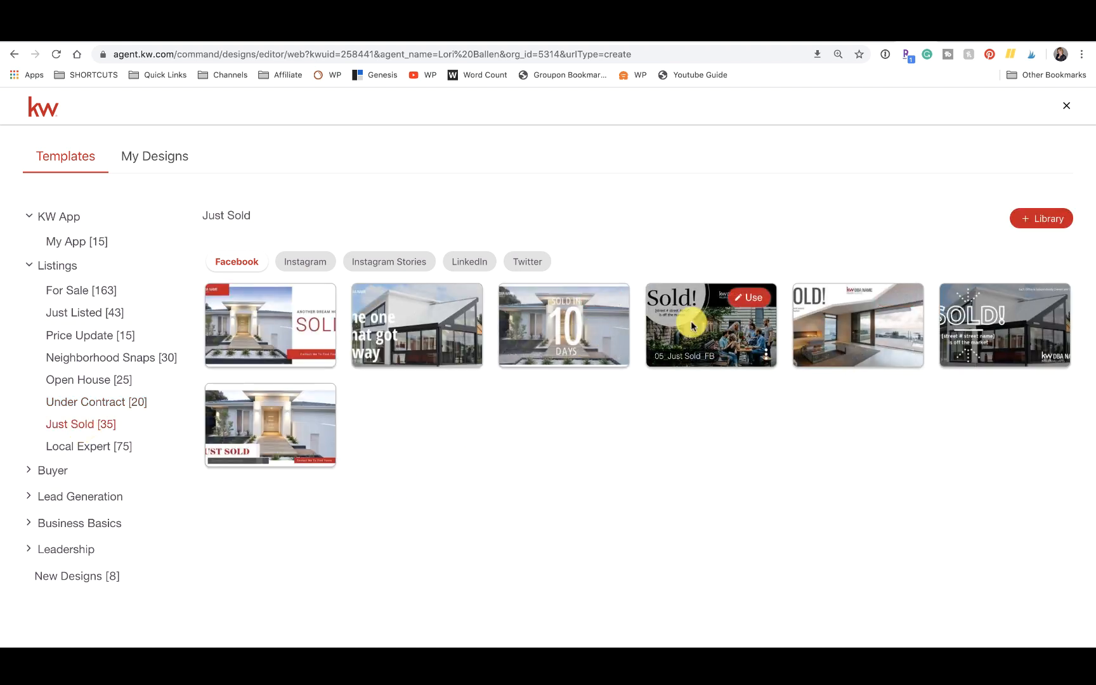
{"action": "left_click", "coordinate": [101, 445]}
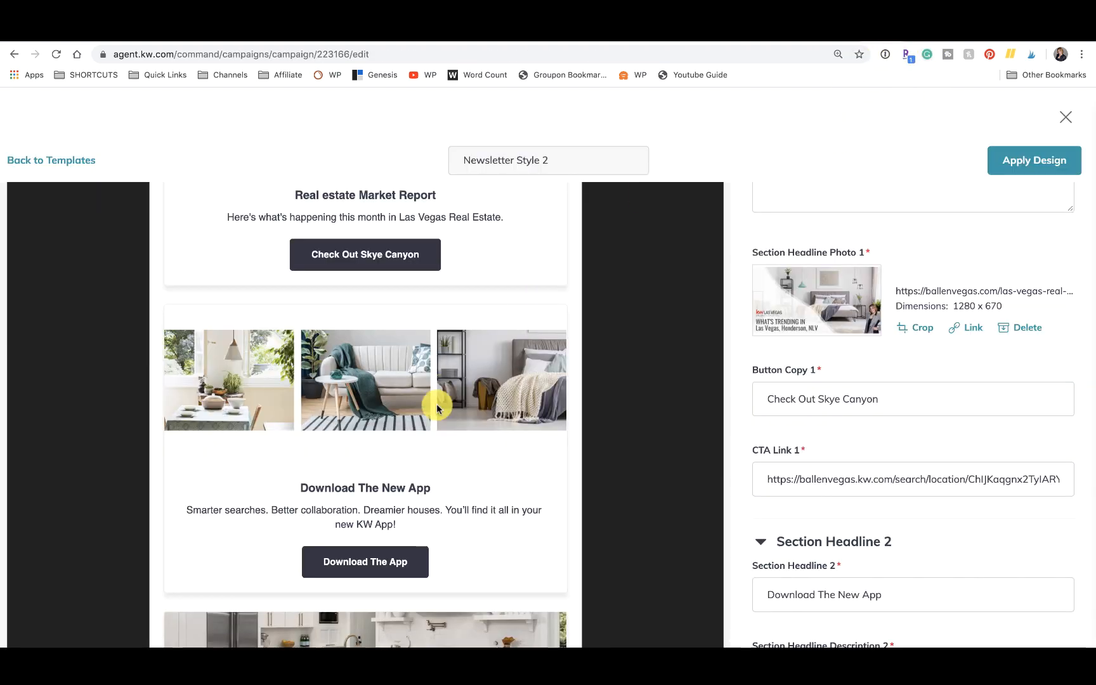
Back in the newsletter preview, test the image link of the Download The New App section and close the page it opens
{"action": "scroll", "coordinate": [428, 415], "scroll_direction": "up", "scroll_amount": 1}
{"action": "left_click", "coordinate": [413, 436]}
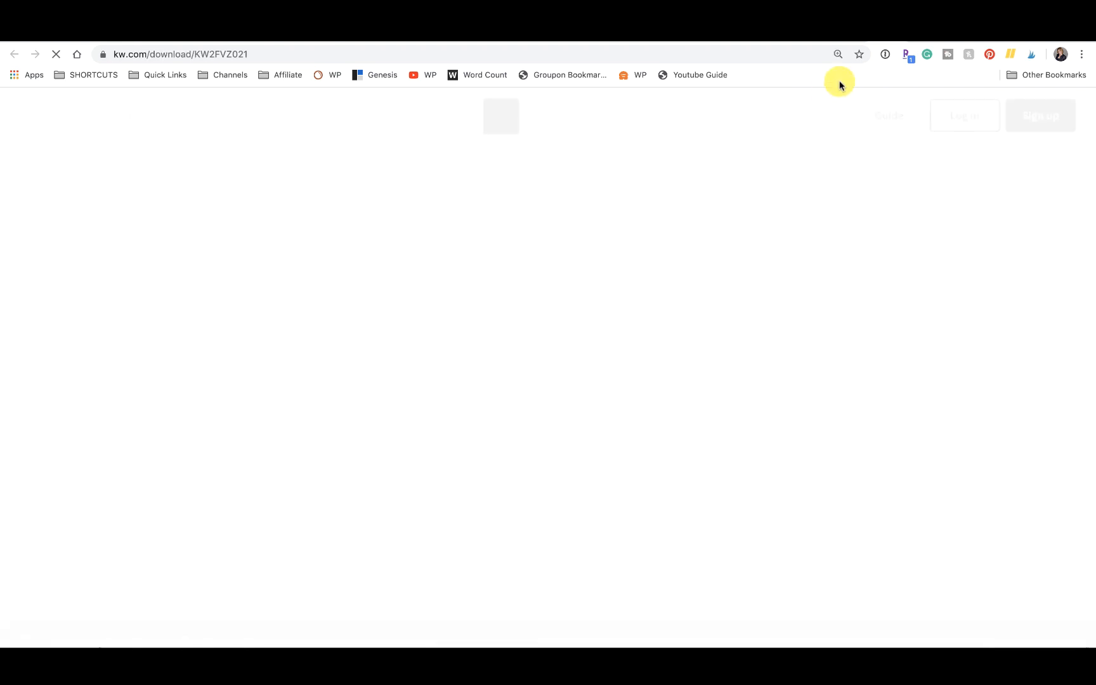
{"action": "key", "text": "super+w"}
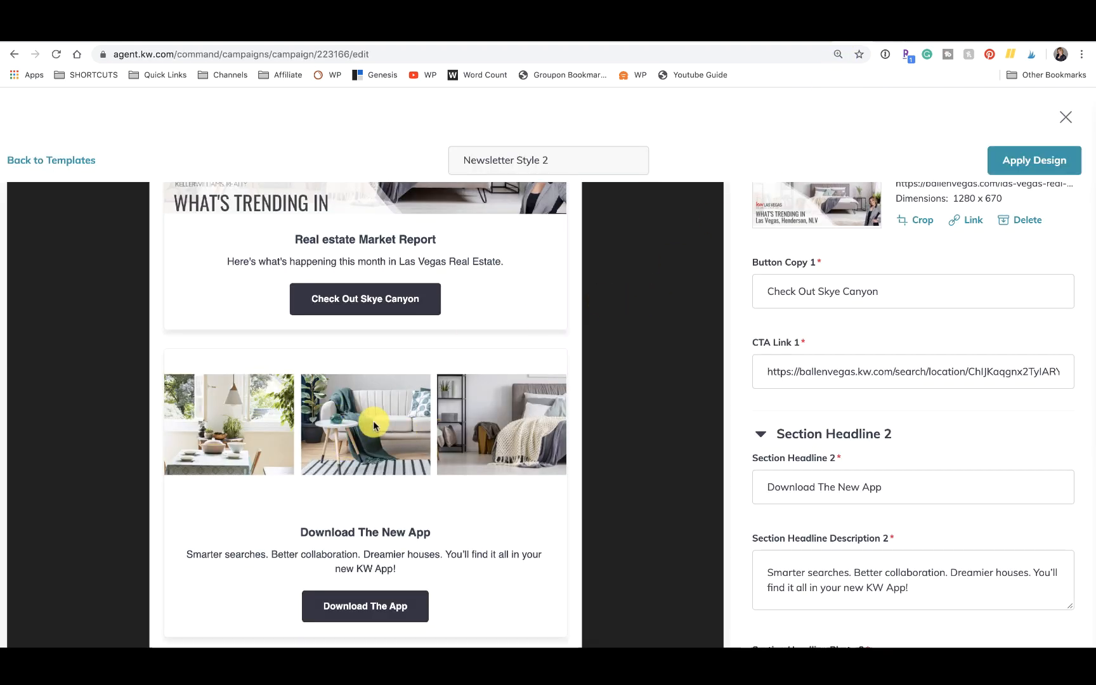
Compare the Section Headline 1 and 2 photo dimensions and review Section Headline 2's text, button copy and CTA link against the preview
{"action": "scroll", "coordinate": [894, 464], "scroll_direction": "down", "scroll_amount": 3}
{"action": "scroll", "coordinate": [894, 465], "scroll_direction": "down", "scroll_amount": 2}
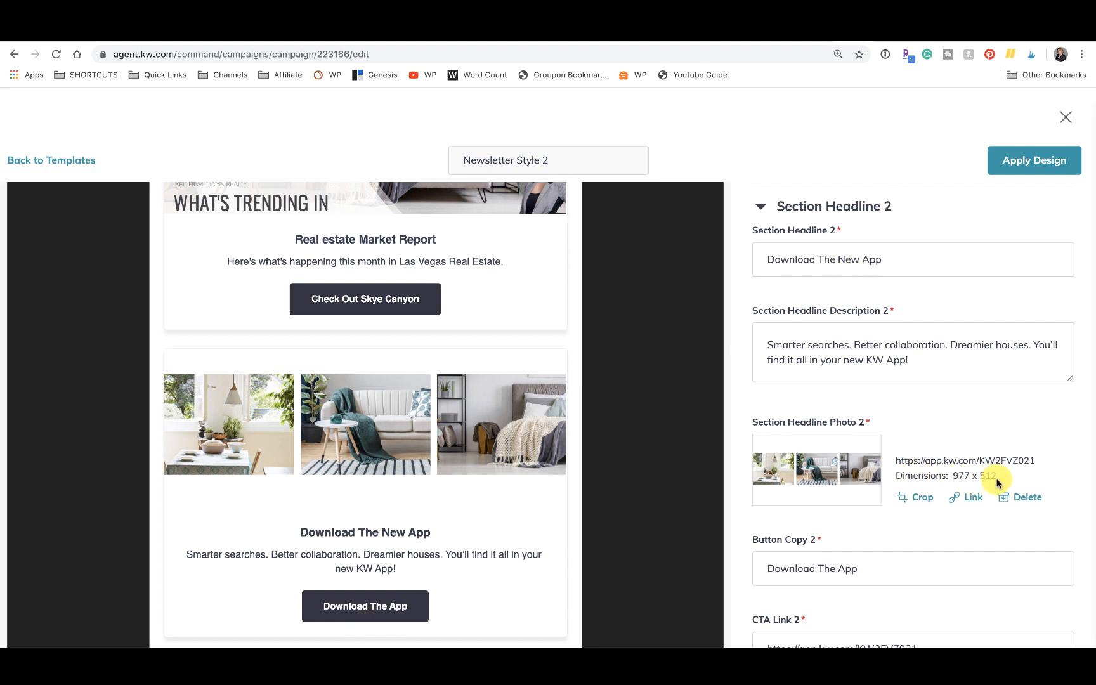
{"action": "scroll", "coordinate": [996, 482], "scroll_direction": "up", "scroll_amount": 7}
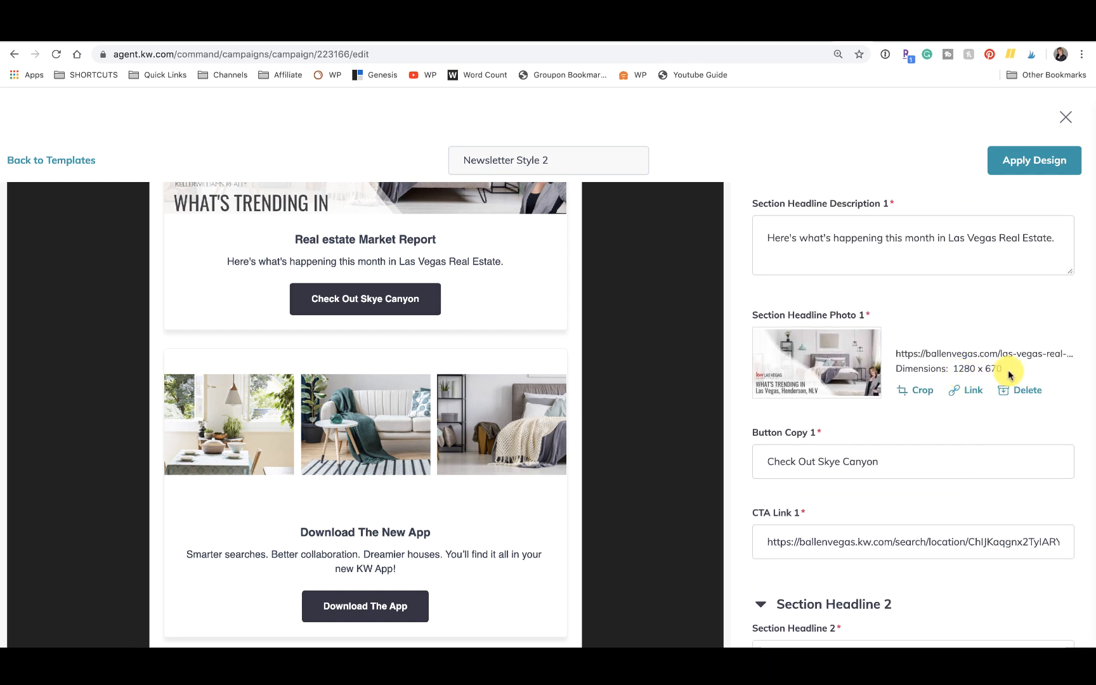
{"action": "scroll", "coordinate": [307, 353], "scroll_direction": "up", "scroll_amount": 4}
{"action": "scroll", "coordinate": [307, 353], "scroll_direction": "down", "scroll_amount": 7}
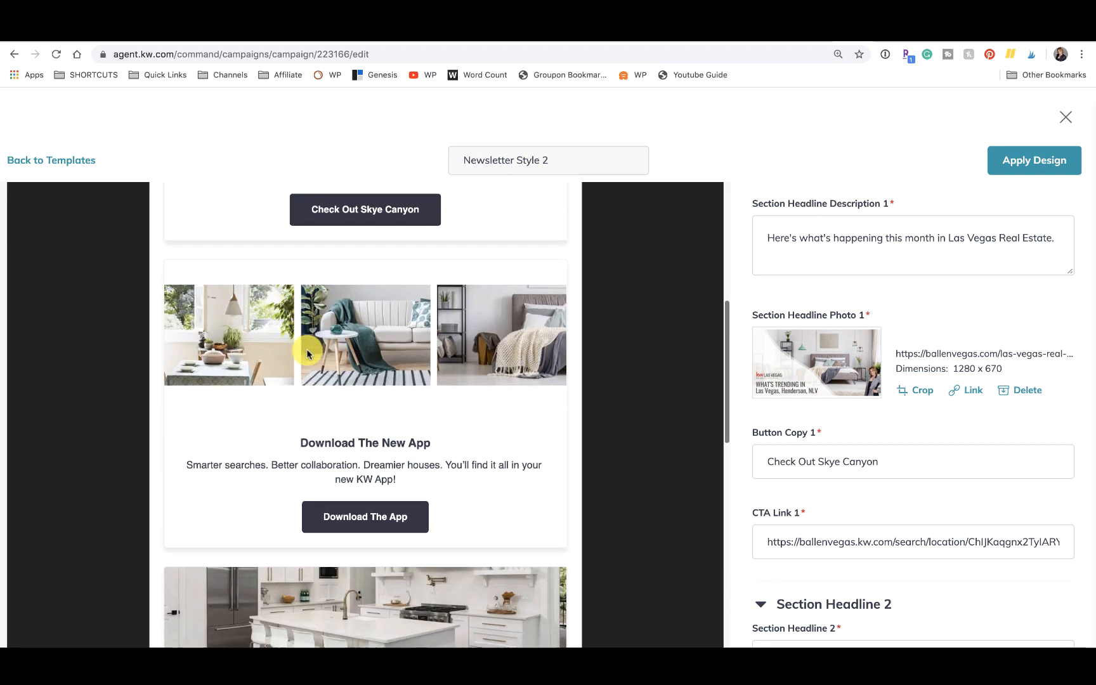
{"action": "scroll", "coordinate": [871, 411], "scroll_direction": "down", "scroll_amount": 5}
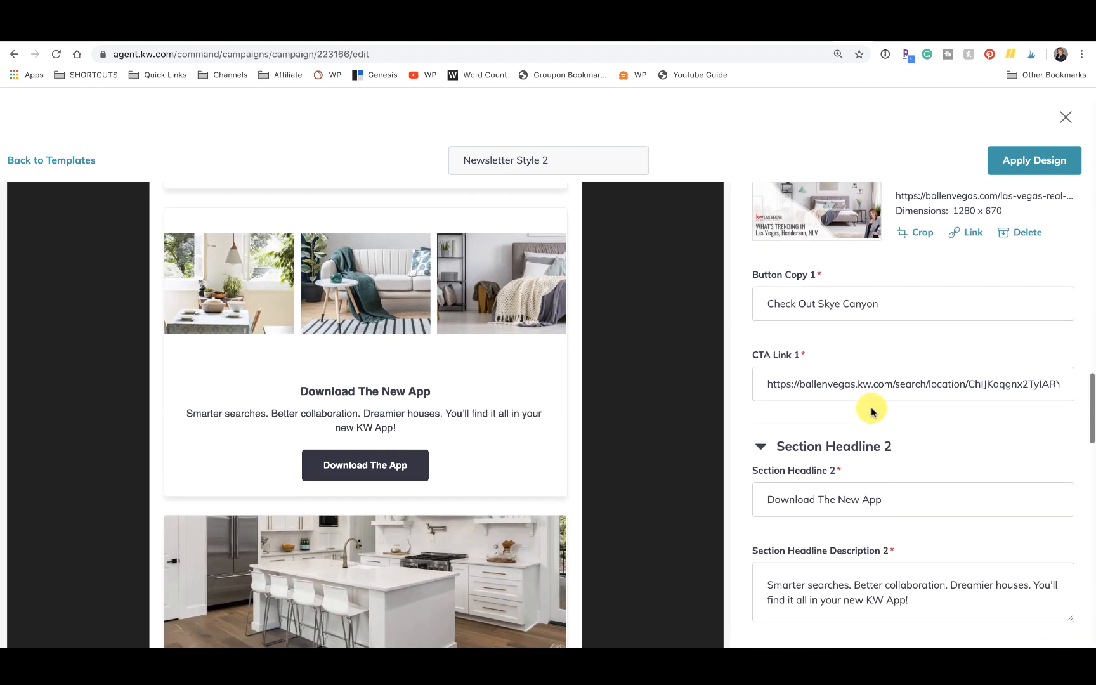
{"action": "scroll", "coordinate": [871, 410], "scroll_direction": "down", "scroll_amount": 2}
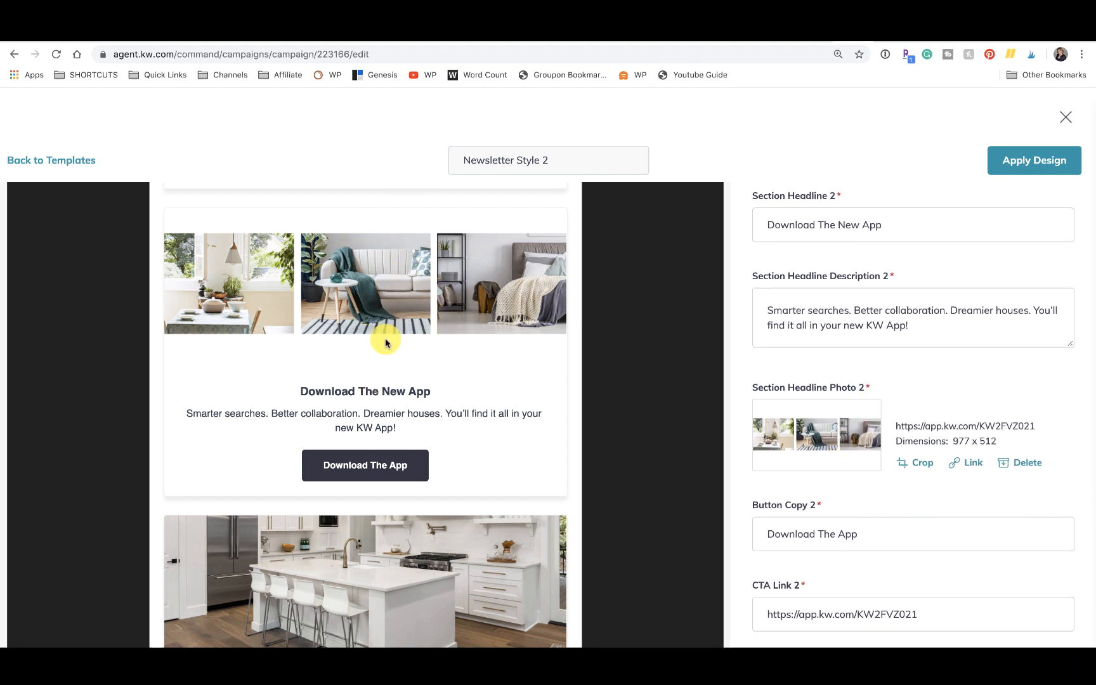
Review the Just Listed in Summerlin section's text, button copy and CTA link against the preview and check Section Headline Photo 3's dimensions
{"action": "scroll", "coordinate": [431, 404], "scroll_direction": "up", "scroll_amount": 1}
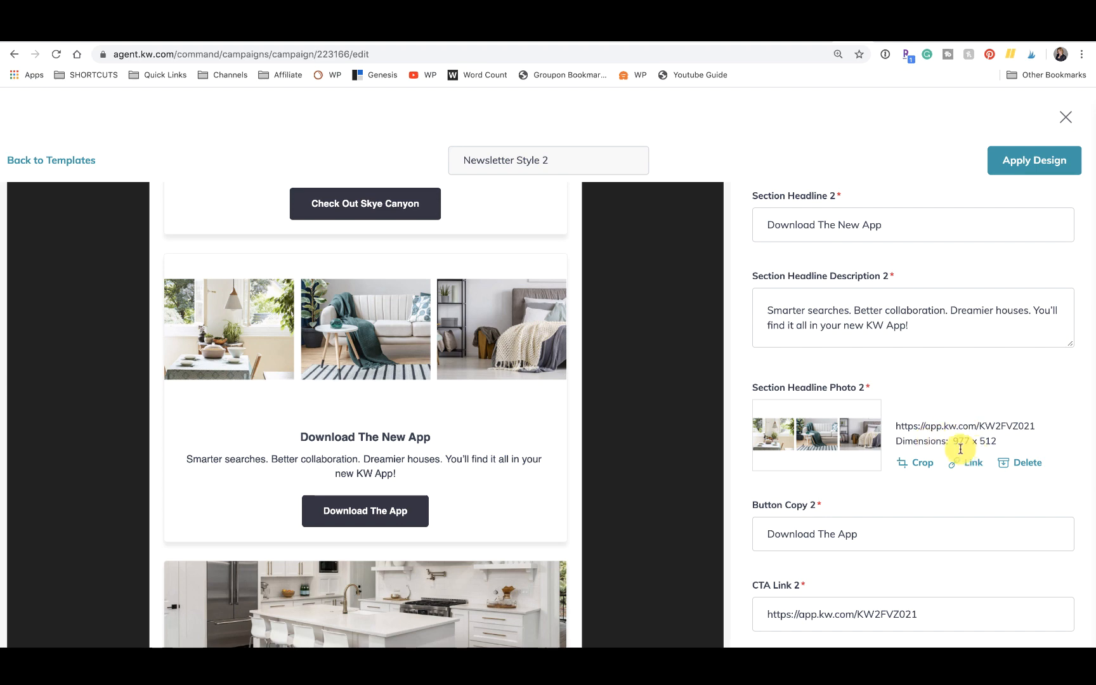
{"action": "scroll", "coordinate": [967, 447], "scroll_direction": "down", "scroll_amount": 7}
{"action": "scroll", "coordinate": [972, 444], "scroll_direction": "down", "scroll_amount": 2}
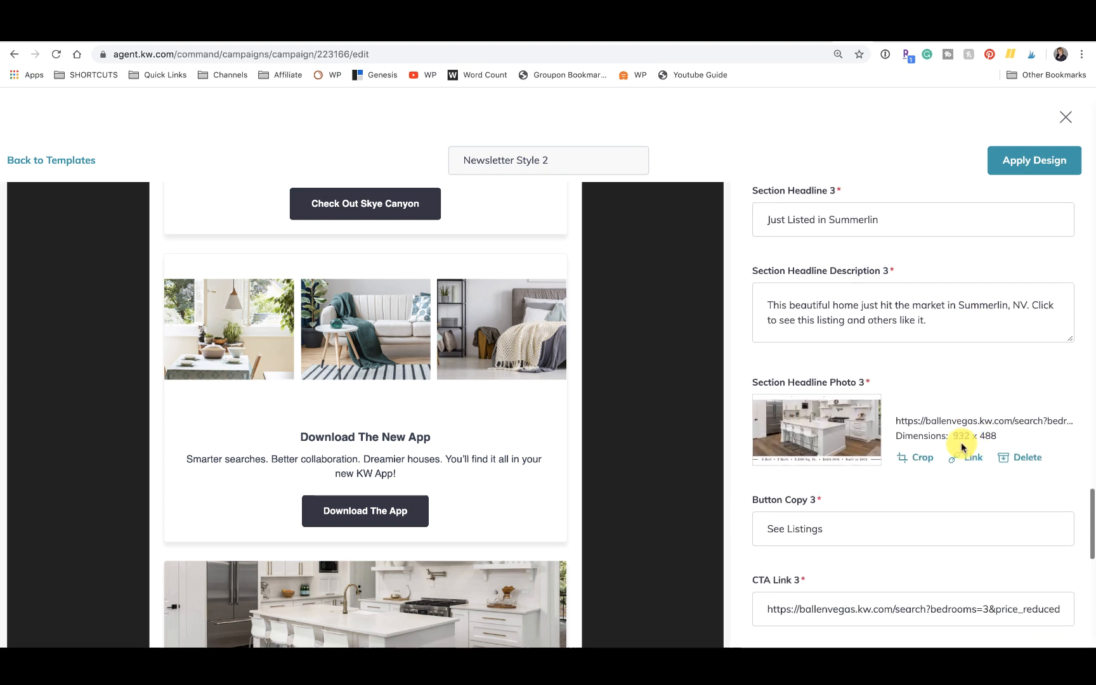
{"action": "scroll", "coordinate": [976, 447], "scroll_direction": "up", "scroll_amount": 3}
{"action": "scroll", "coordinate": [984, 450], "scroll_direction": "up", "scroll_amount": 4}
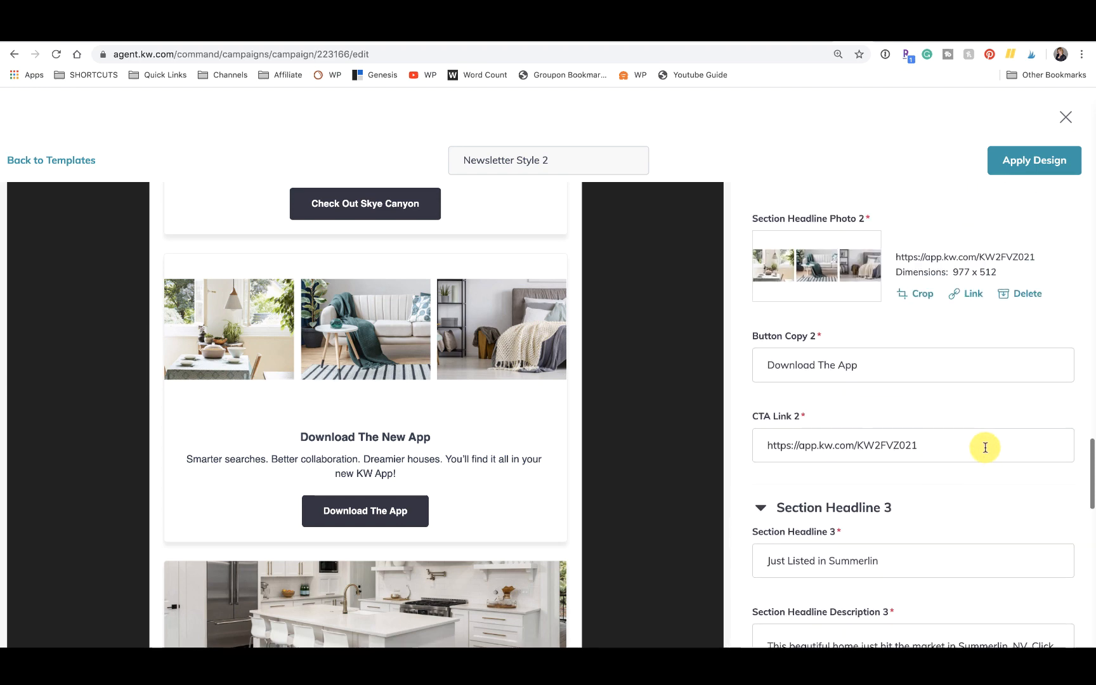
{"action": "scroll", "coordinate": [985, 448], "scroll_direction": "down", "scroll_amount": 6}
{"action": "scroll", "coordinate": [985, 447], "scroll_direction": "down", "scroll_amount": 2}
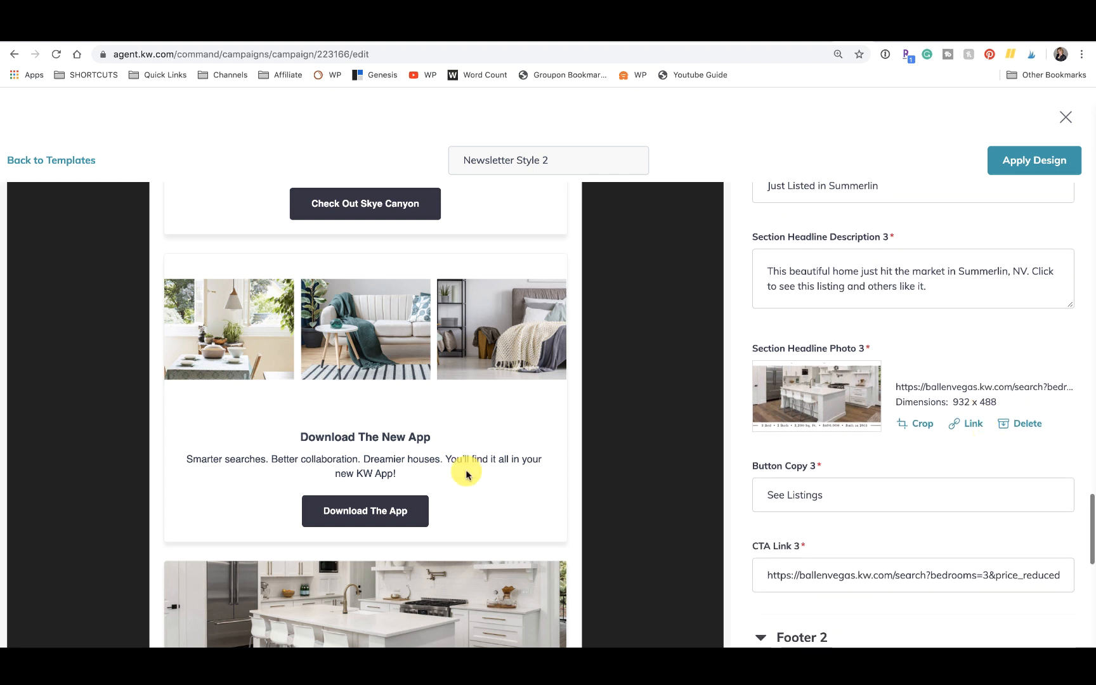
{"action": "scroll", "coordinate": [464, 471], "scroll_direction": "down", "scroll_amount": 4}
{"action": "scroll", "coordinate": [466, 473], "scroll_direction": "down", "scroll_amount": 2}
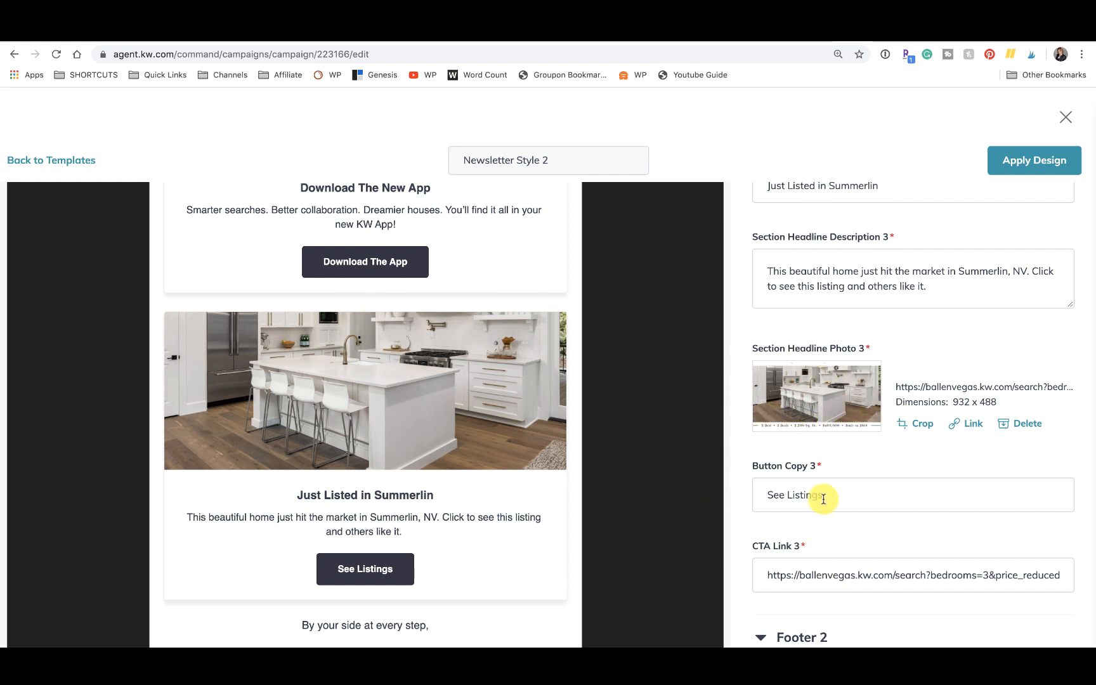
{"action": "scroll", "coordinate": [832, 456], "scroll_direction": "down", "scroll_amount": 1}
{"action": "scroll", "coordinate": [832, 458], "scroll_direction": "down", "scroll_amount": 2}
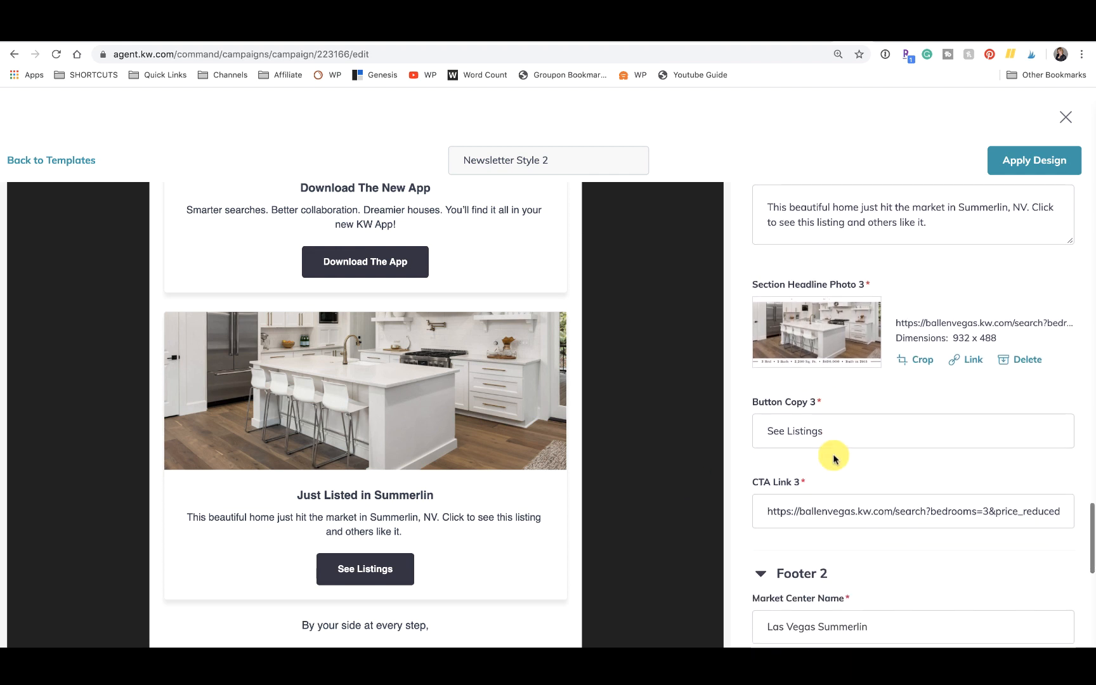
{"action": "scroll", "coordinate": [894, 464], "scroll_direction": "down", "scroll_amount": 2}
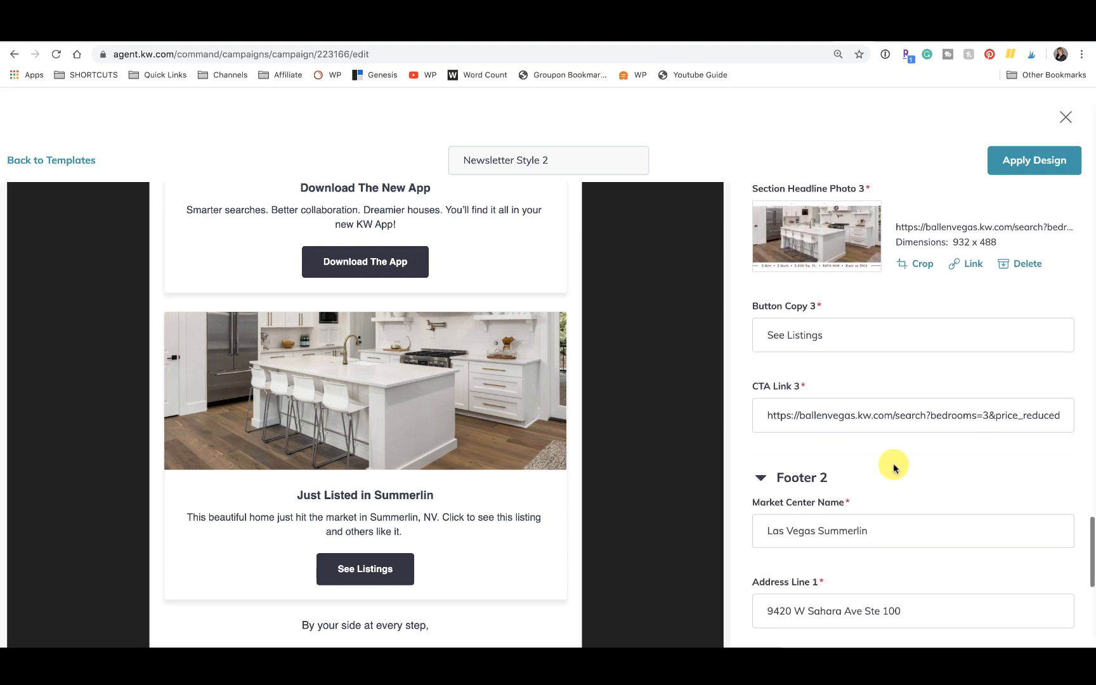
{"action": "scroll", "coordinate": [894, 465], "scroll_direction": "down", "scroll_amount": 1}
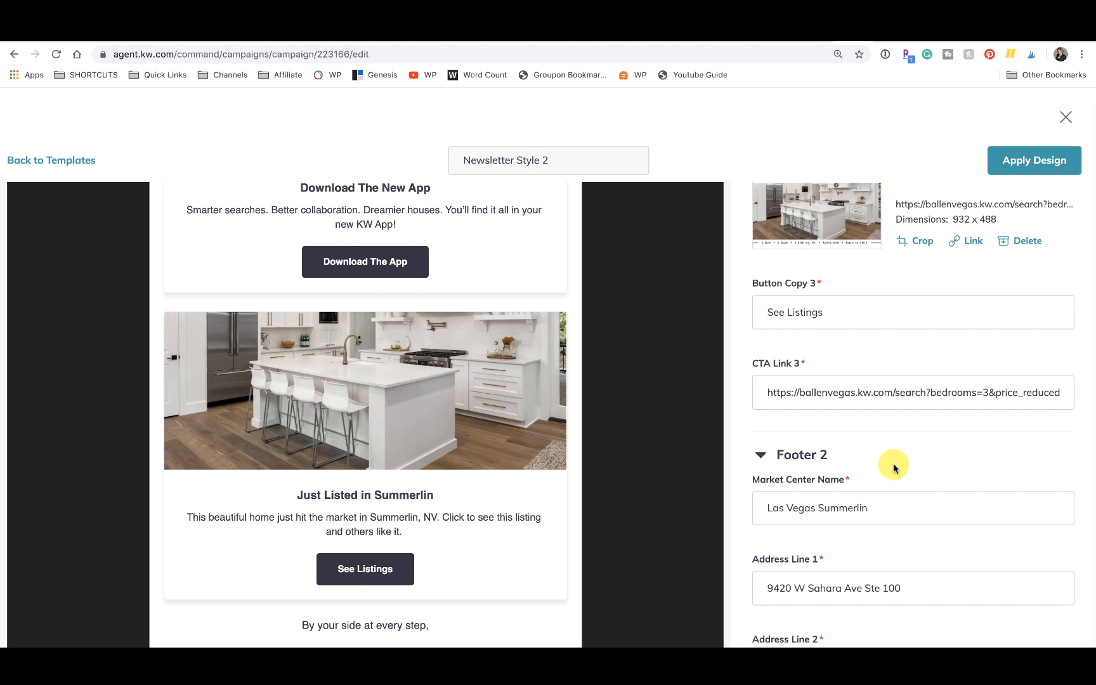
{"action": "scroll", "coordinate": [893, 466], "scroll_direction": "up", "scroll_amount": 2}
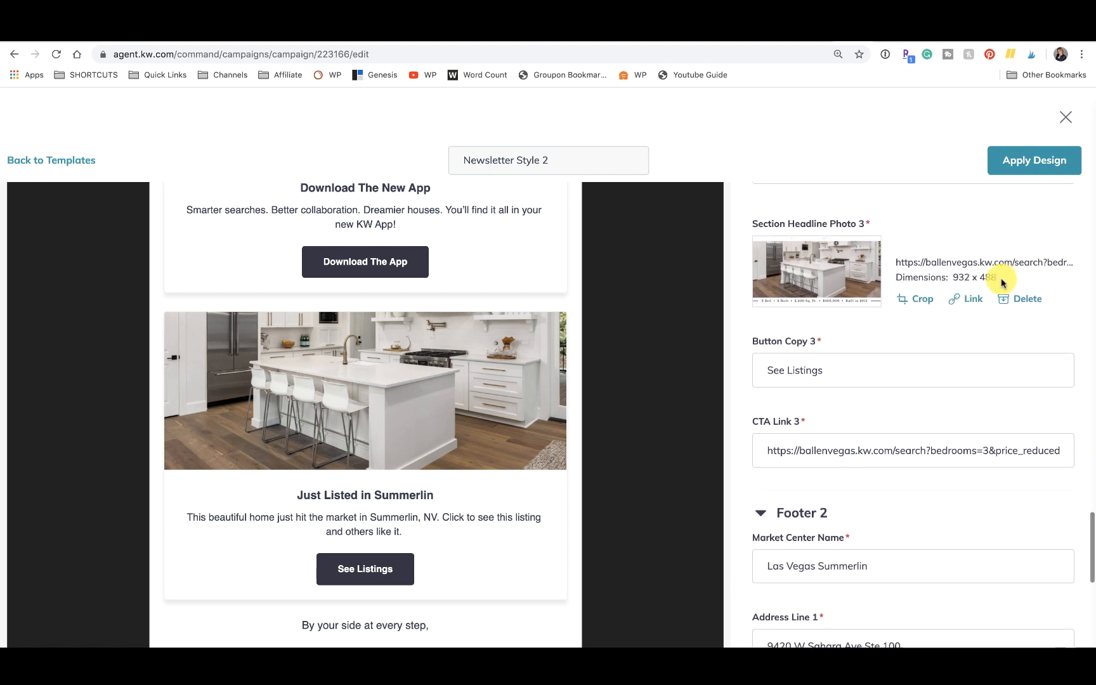
{"action": "left_click_drag", "start_coordinate": [1001, 282], "coordinate": [963, 277]}
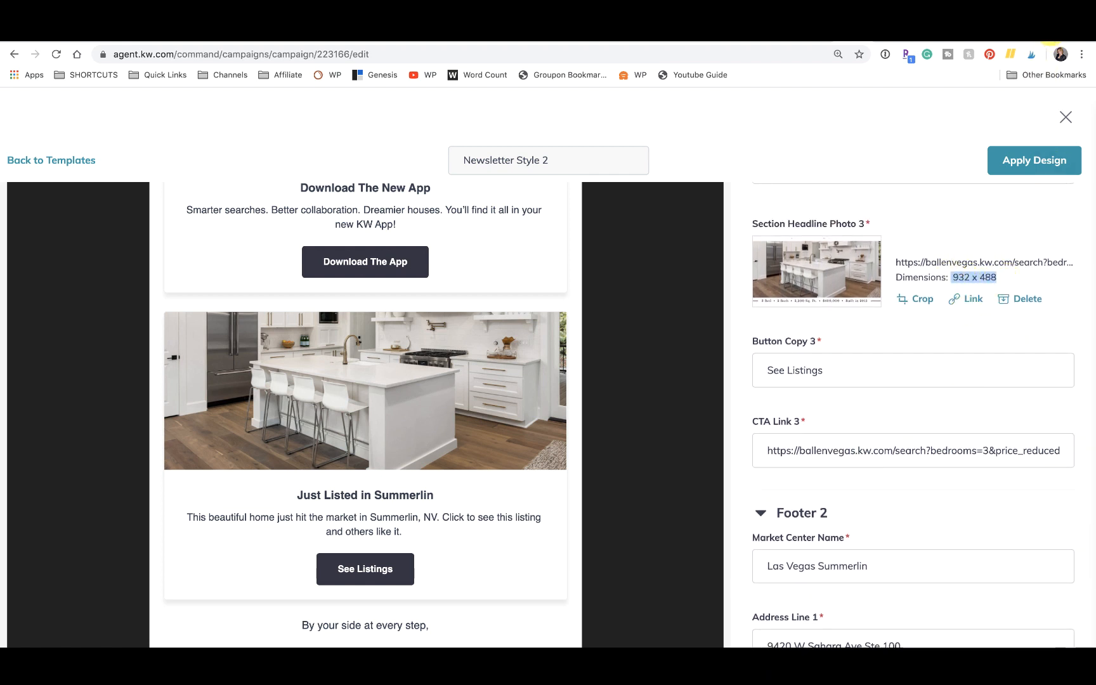
Open Canva in a new browser tab and create a custom-size design of 944 x 488 px
{"action": "key", "text": "super+t"}
{"action": "type", "text": "canva"}
{"action": "key", "text": "Return"}
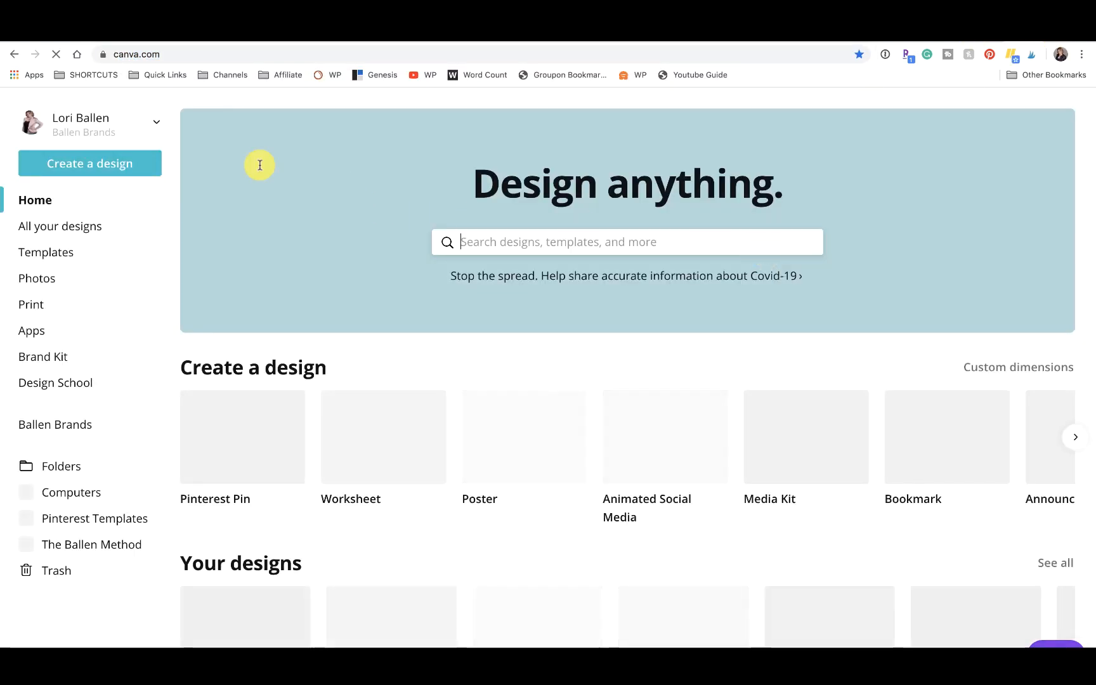
{"action": "left_click", "coordinate": [80, 164]}
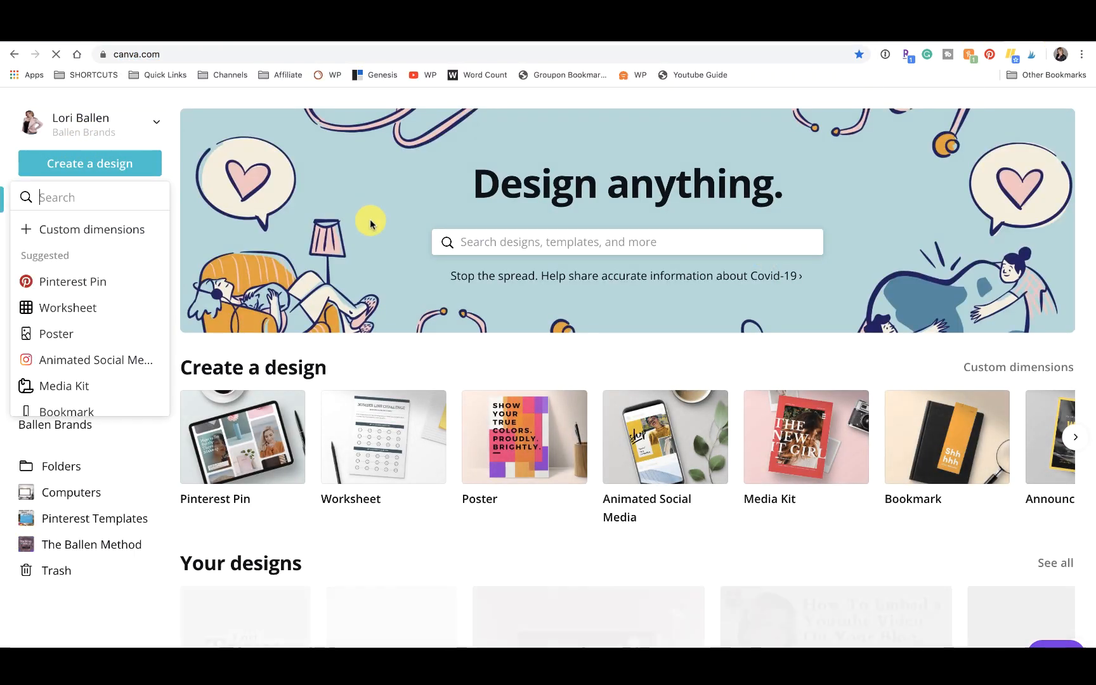
{"action": "left_click", "coordinate": [134, 230]}
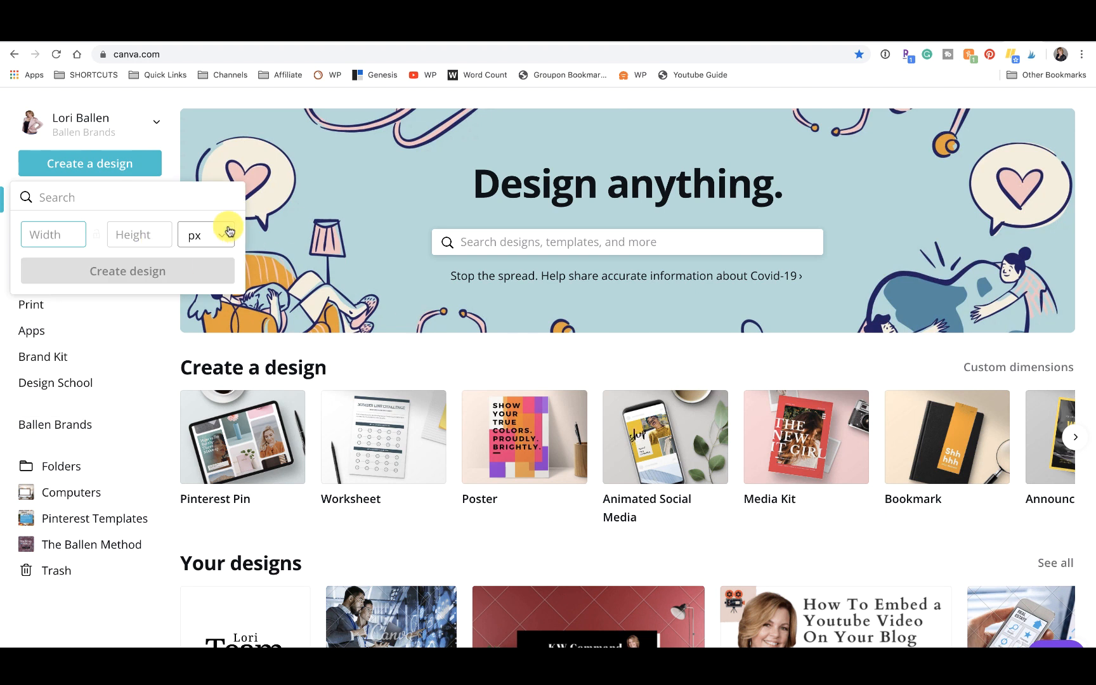
{"action": "type", "text": "488"}
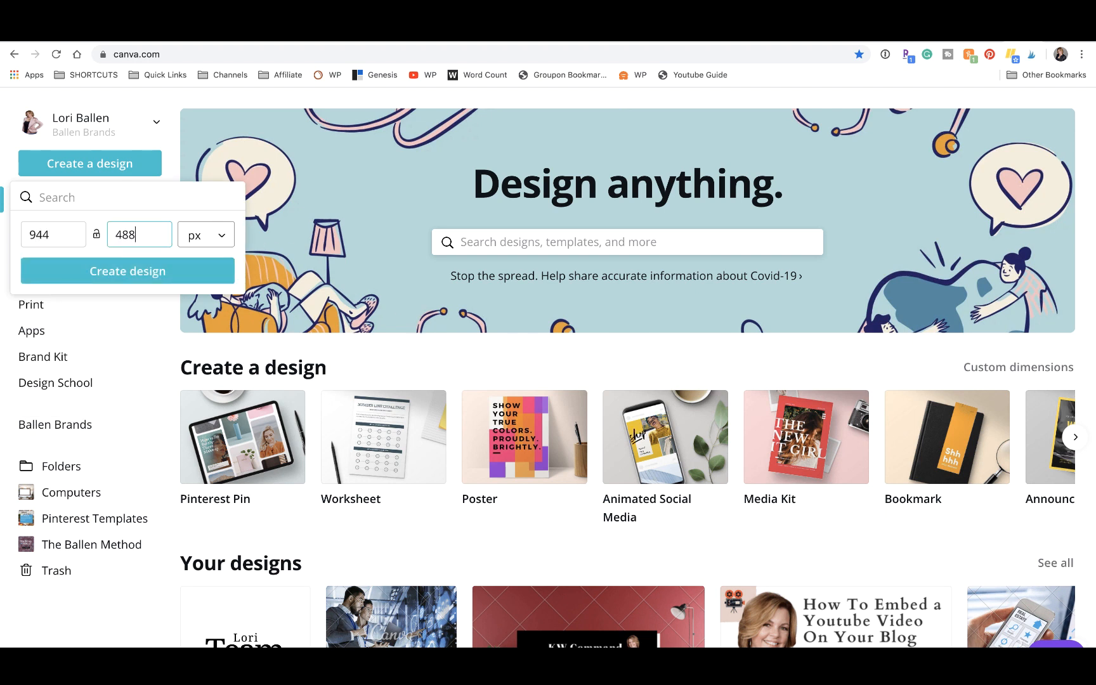
{"action": "key", "text": "Return"}
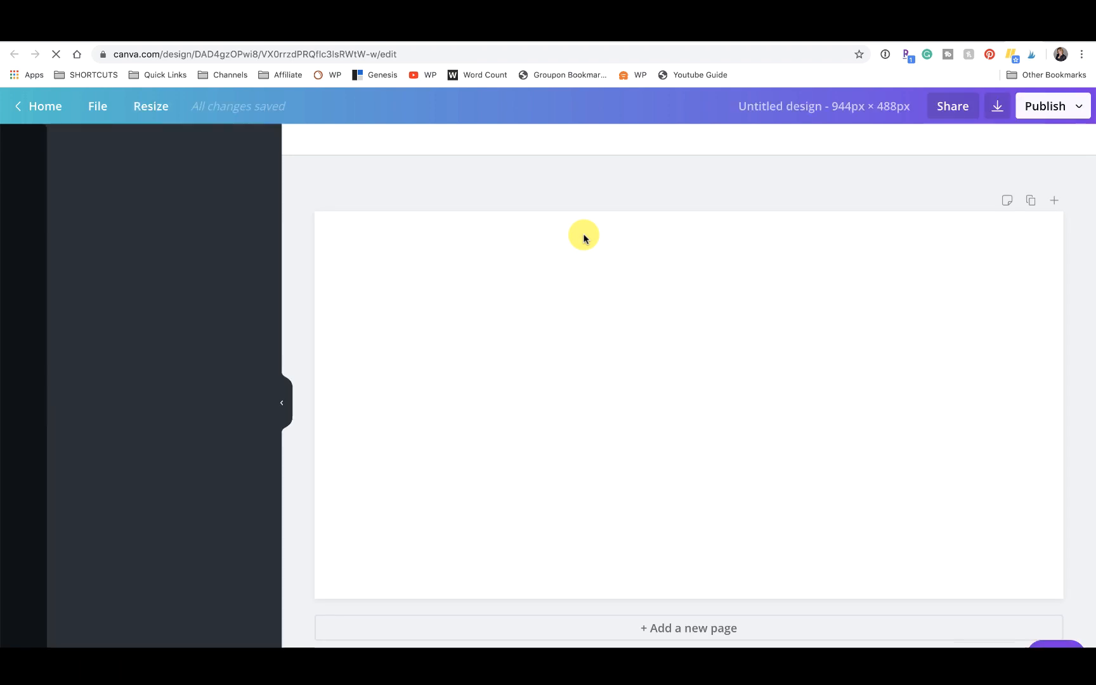
Search the photos for "house" and fill the blank page with the oceanside pool photo
{"action": "left_click", "coordinate": [24, 190]}
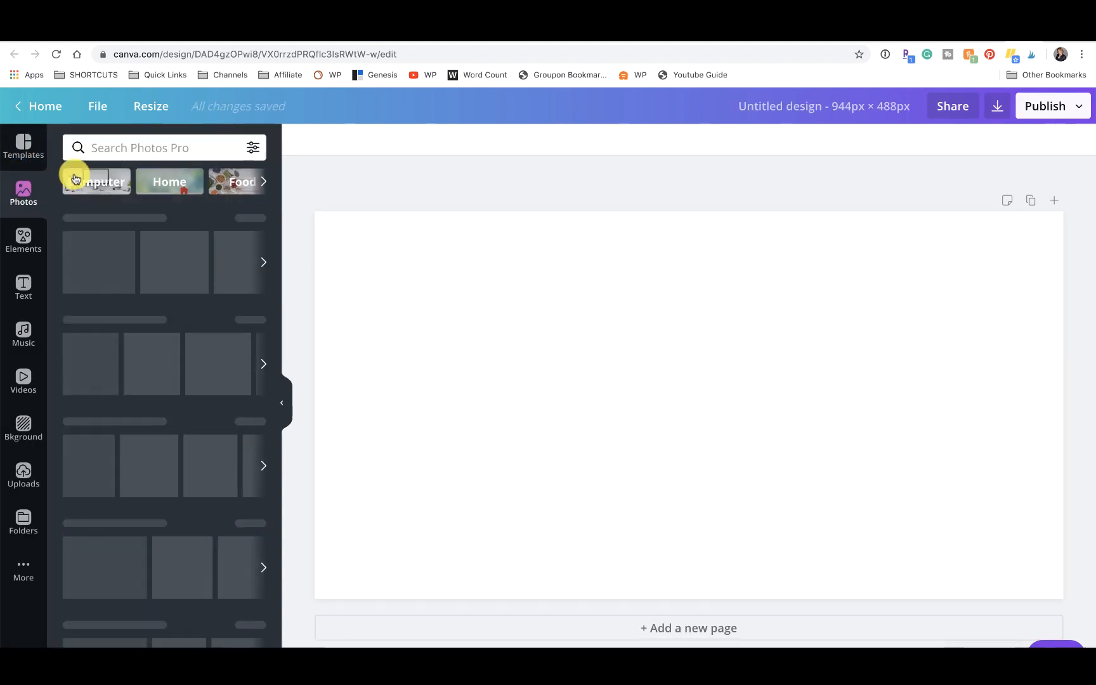
{"action": "left_click", "coordinate": [91, 145]}
{"action": "type", "text": "house"}
{"action": "key", "text": "Return"}
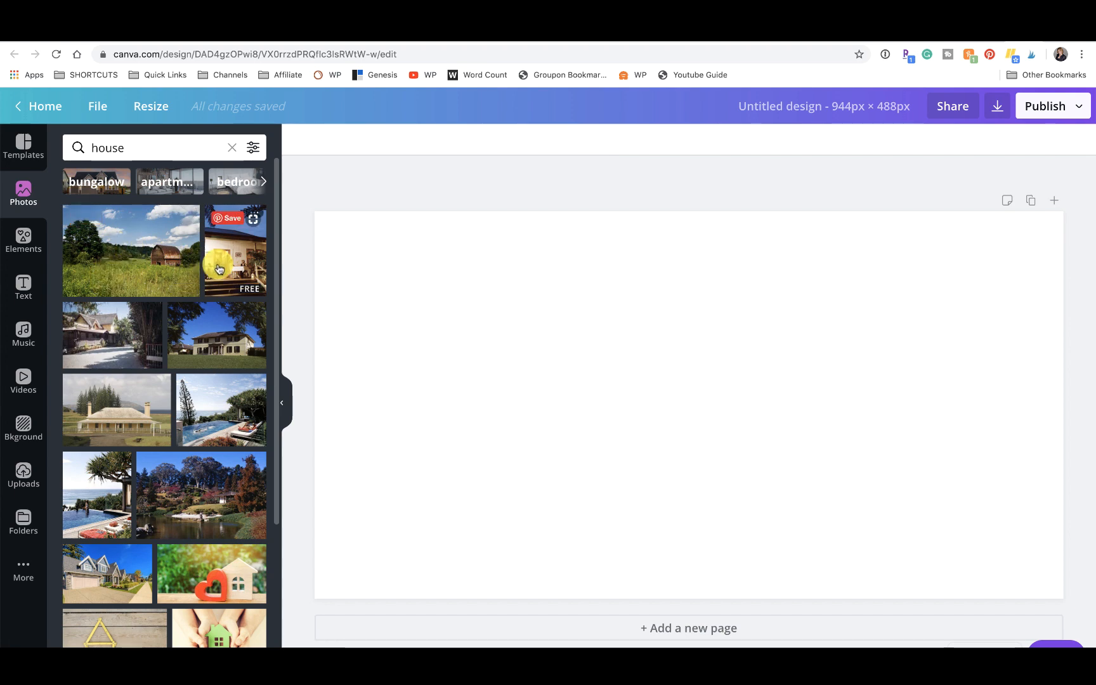
{"action": "left_click_drag", "start_coordinate": [194, 412], "coordinate": [328, 343]}
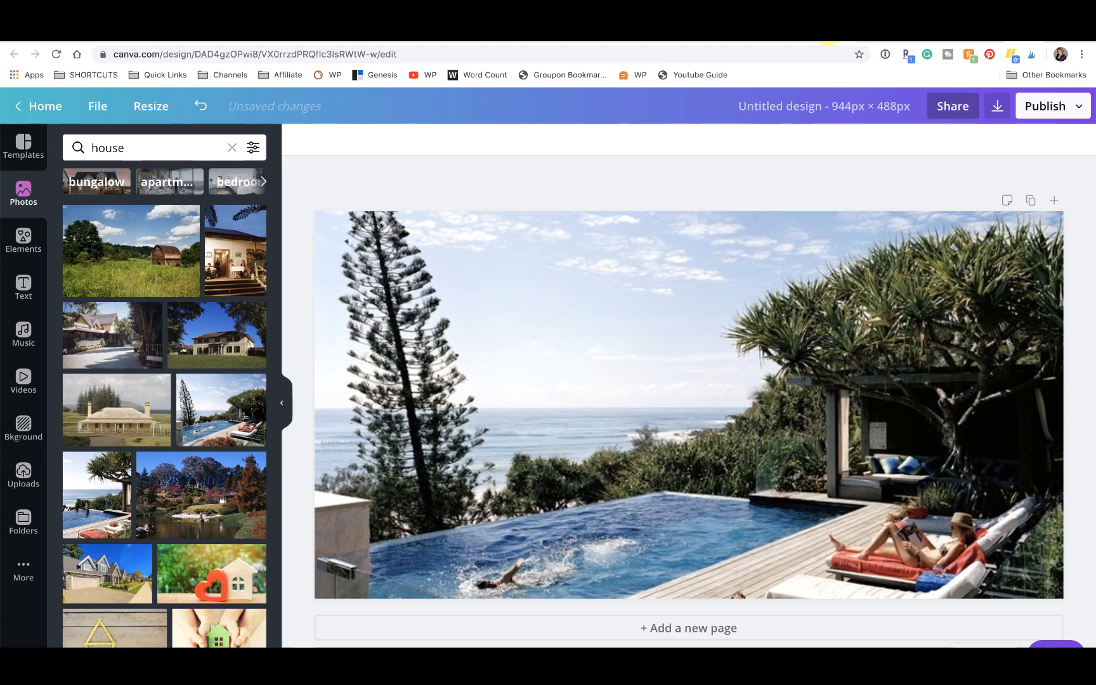
Switch from Canva back to the Newsletter Style 2 editor in KW Command
{"action": "left_click", "coordinate": [828, 30]}
{"action": "left_click", "coordinate": [829, 42]}
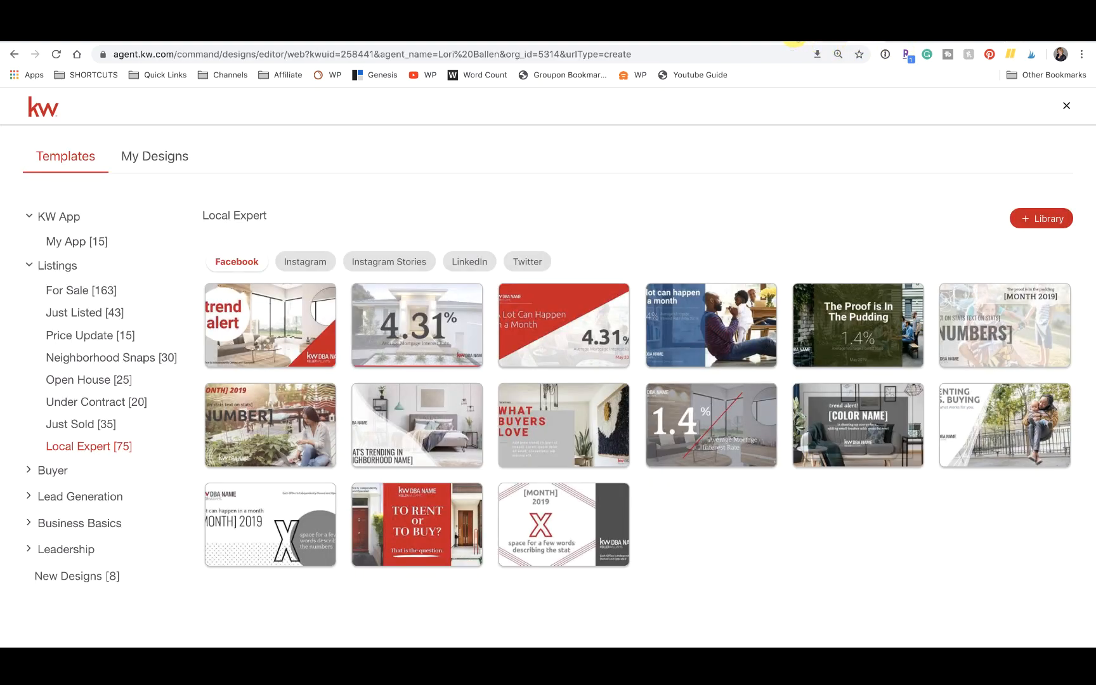
{"action": "left_click", "coordinate": [792, 39]}
{"action": "left_click", "coordinate": [766, 40]}
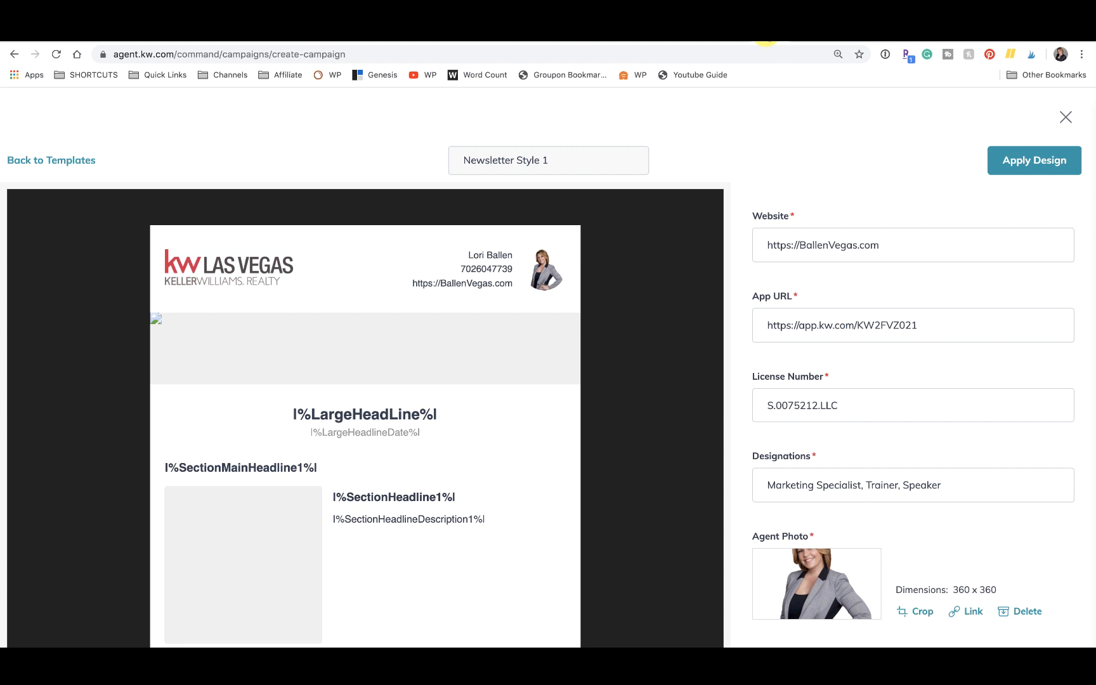
{"action": "left_click", "coordinate": [803, 39]}
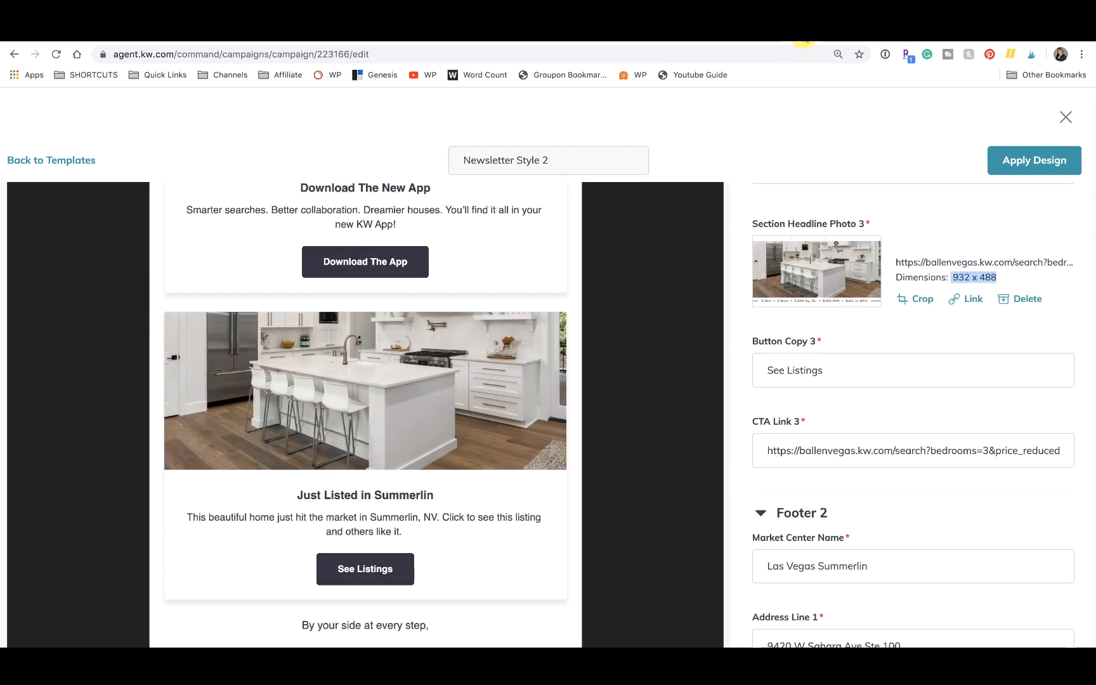
Compare the Footer 2 details with the preview and shorten the ZIP code in Address Line 2 to its five-digit form
{"action": "scroll", "coordinate": [923, 469], "scroll_direction": "down", "scroll_amount": 3}
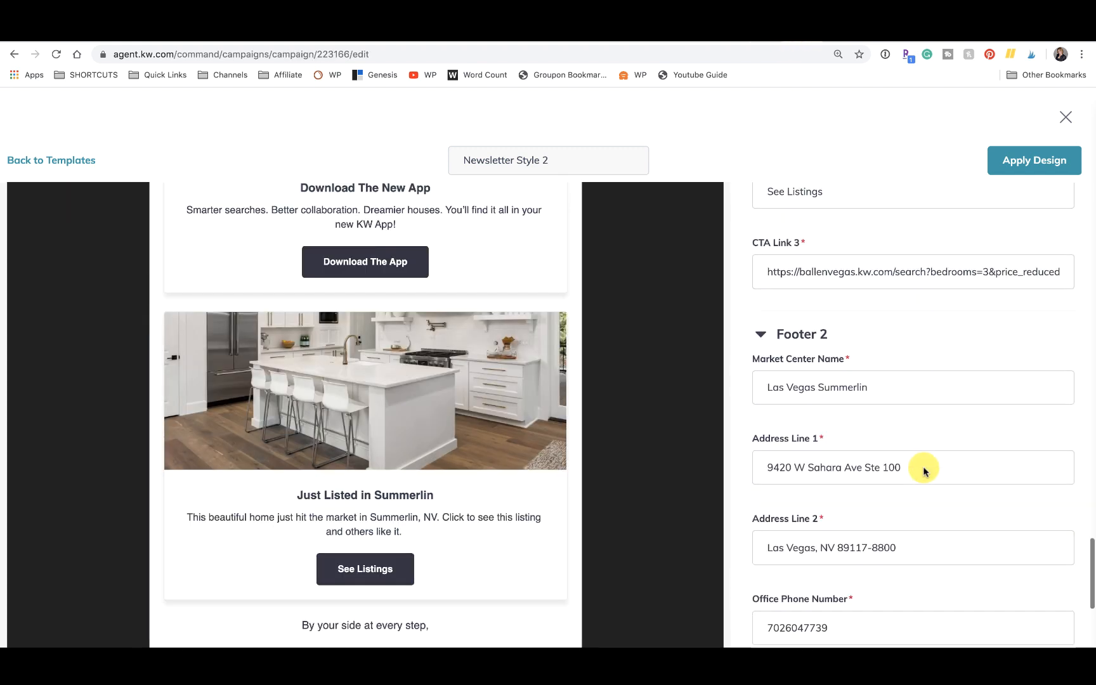
{"action": "scroll", "coordinate": [894, 425], "scroll_direction": "down", "scroll_amount": 1}
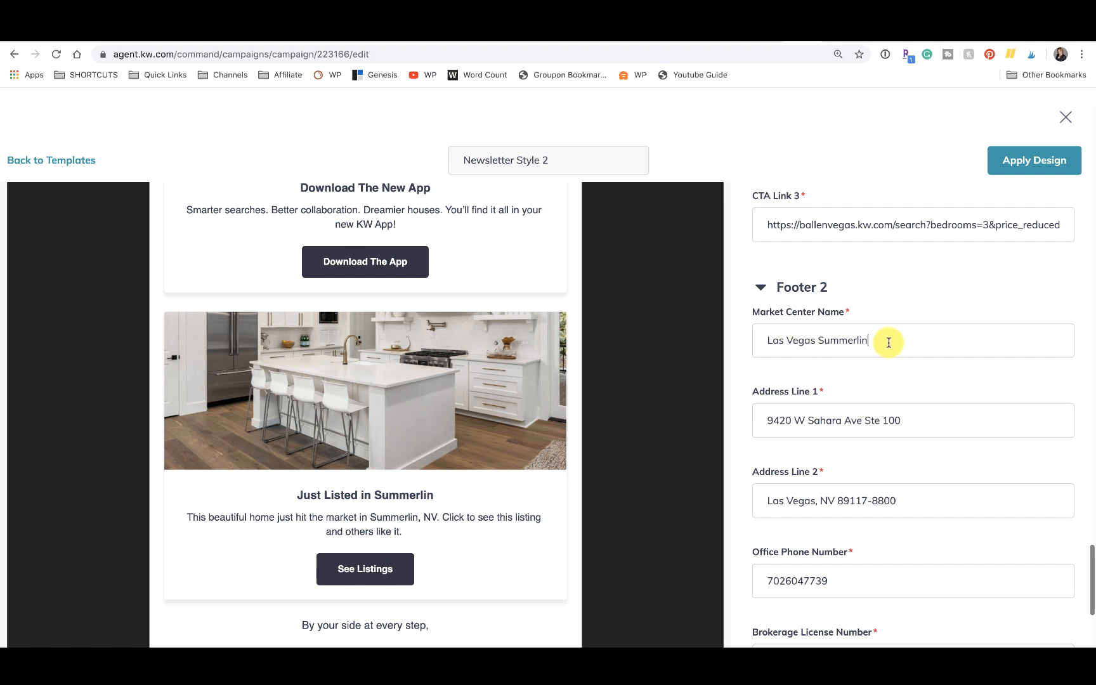
{"action": "scroll", "coordinate": [335, 531], "scroll_direction": "down", "scroll_amount": 7}
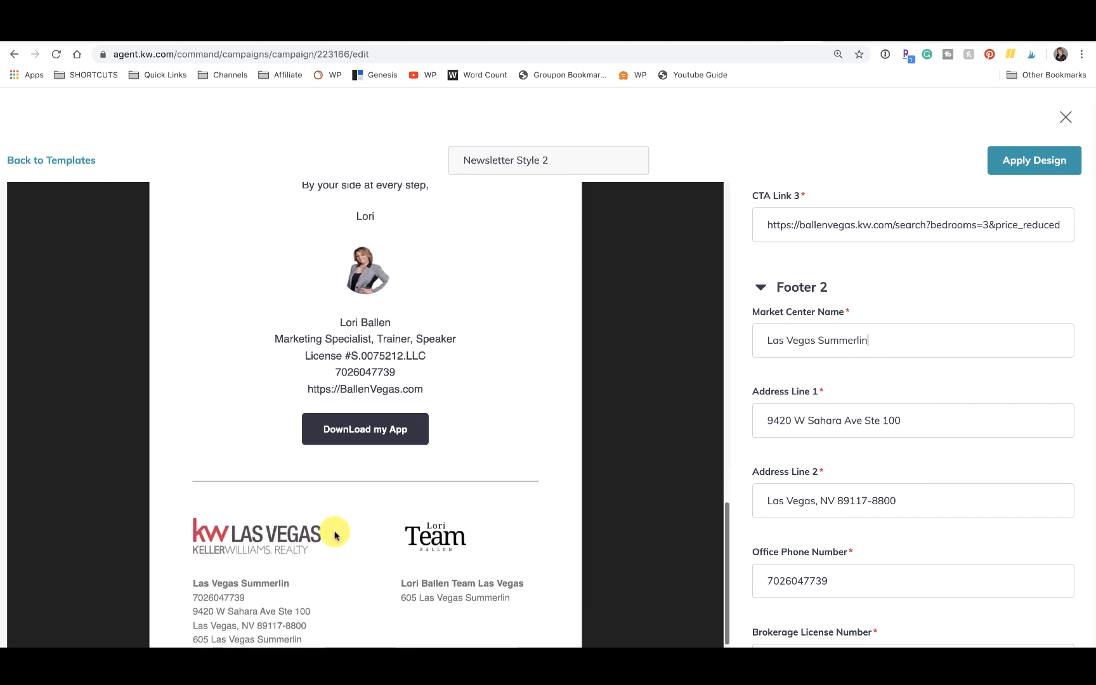
{"action": "scroll", "coordinate": [335, 535], "scroll_direction": "down", "scroll_amount": 2}
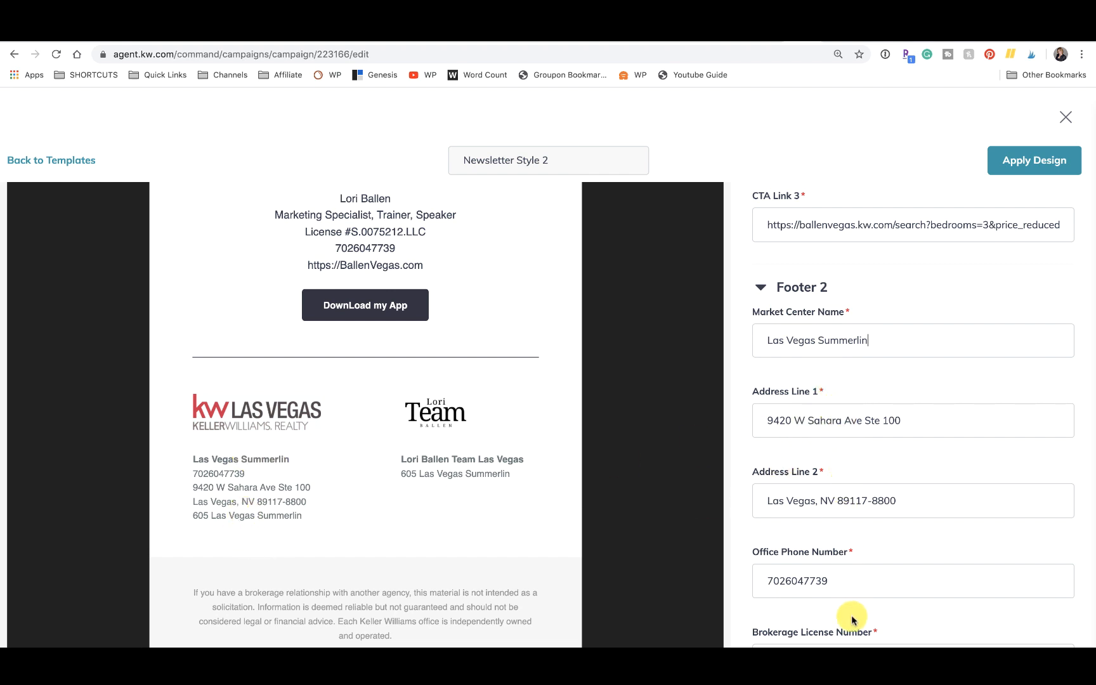
{"action": "scroll", "coordinate": [851, 619], "scroll_direction": "down", "scroll_amount": 3}
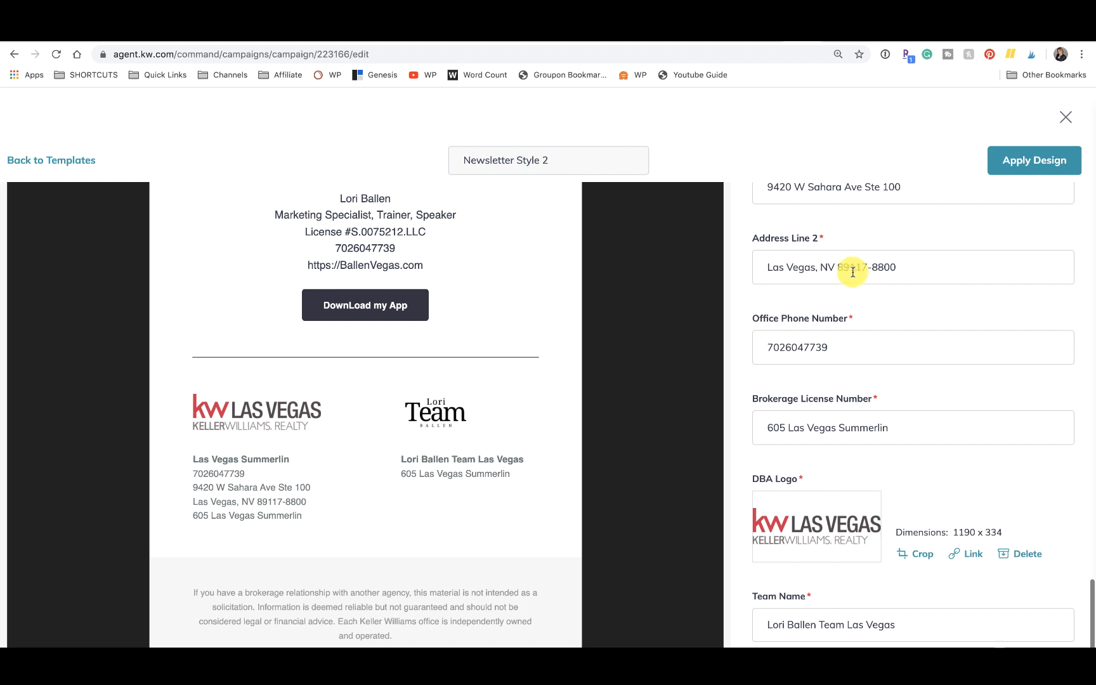
{"action": "left_click_drag", "start_coordinate": [872, 269], "coordinate": [917, 269]}
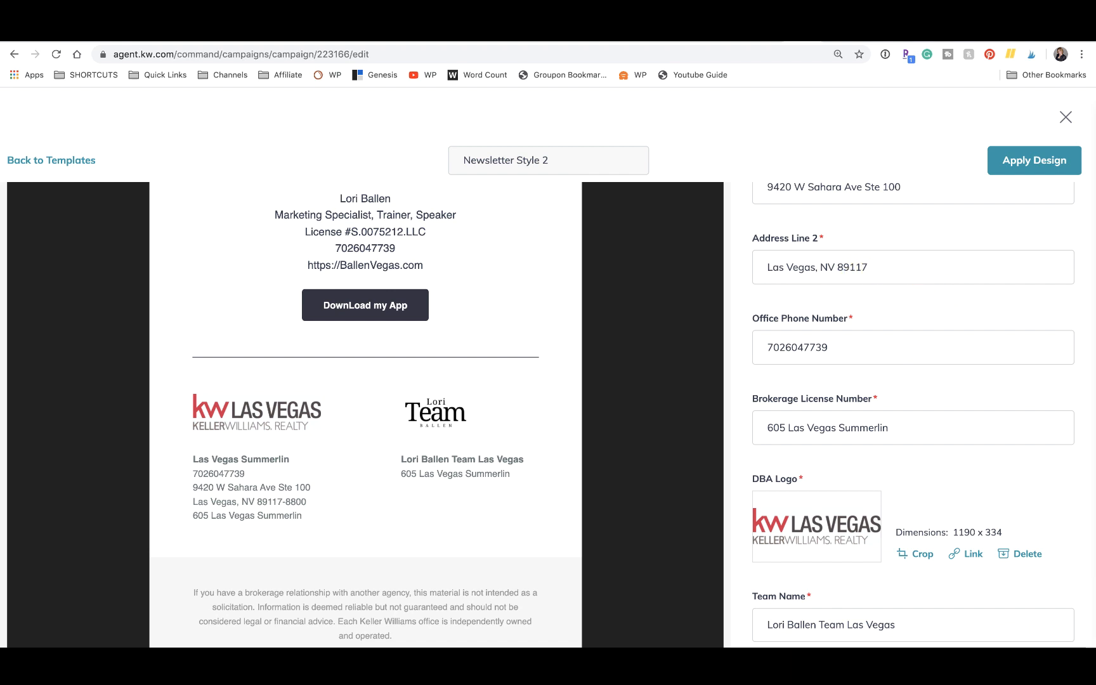
Check the remaining Footer 2 license, DBA logo and team logo fields, and look over the whole newsletter preview
{"action": "scroll", "coordinate": [897, 343], "scroll_direction": "down", "scroll_amount": 1}
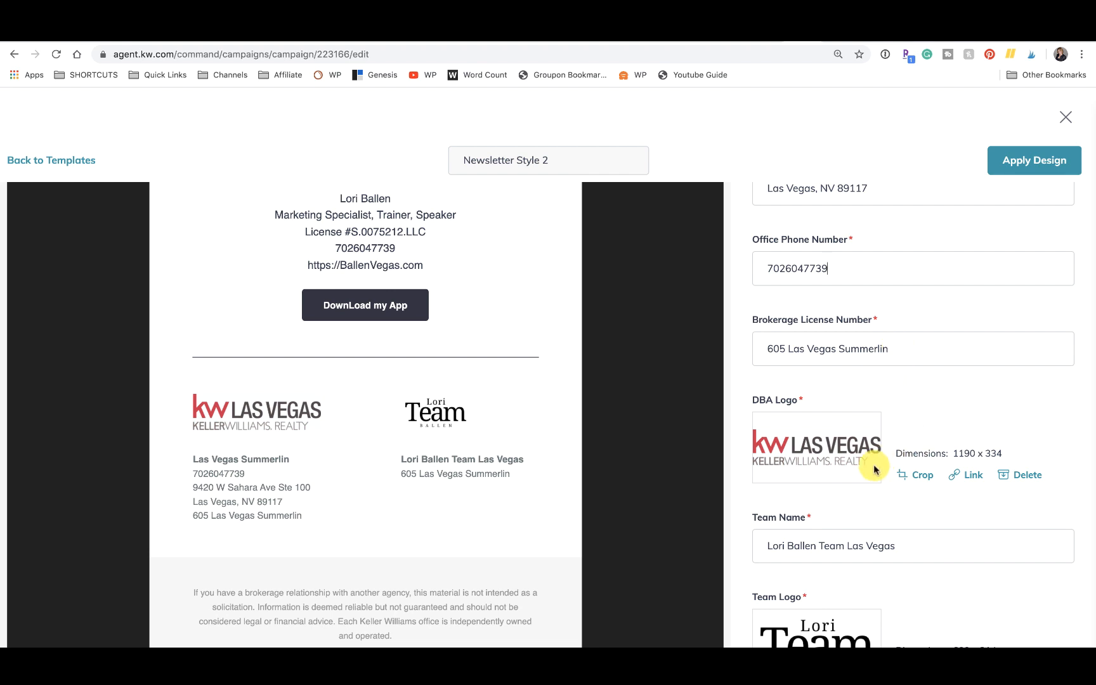
{"action": "scroll", "coordinate": [873, 465], "scroll_direction": "down", "scroll_amount": 1}
{"action": "scroll", "coordinate": [860, 464], "scroll_direction": "down", "scroll_amount": 2}
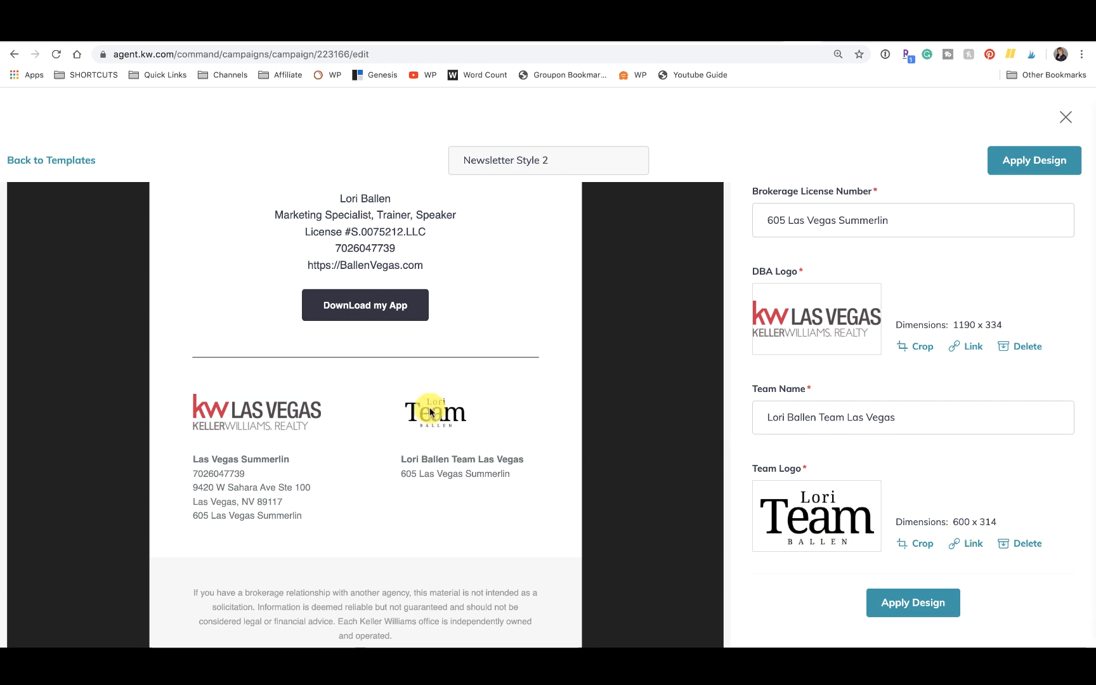
{"action": "scroll", "coordinate": [868, 391], "scroll_direction": "up", "scroll_amount": 10}
{"action": "scroll", "coordinate": [521, 334], "scroll_direction": "up", "scroll_amount": 3}
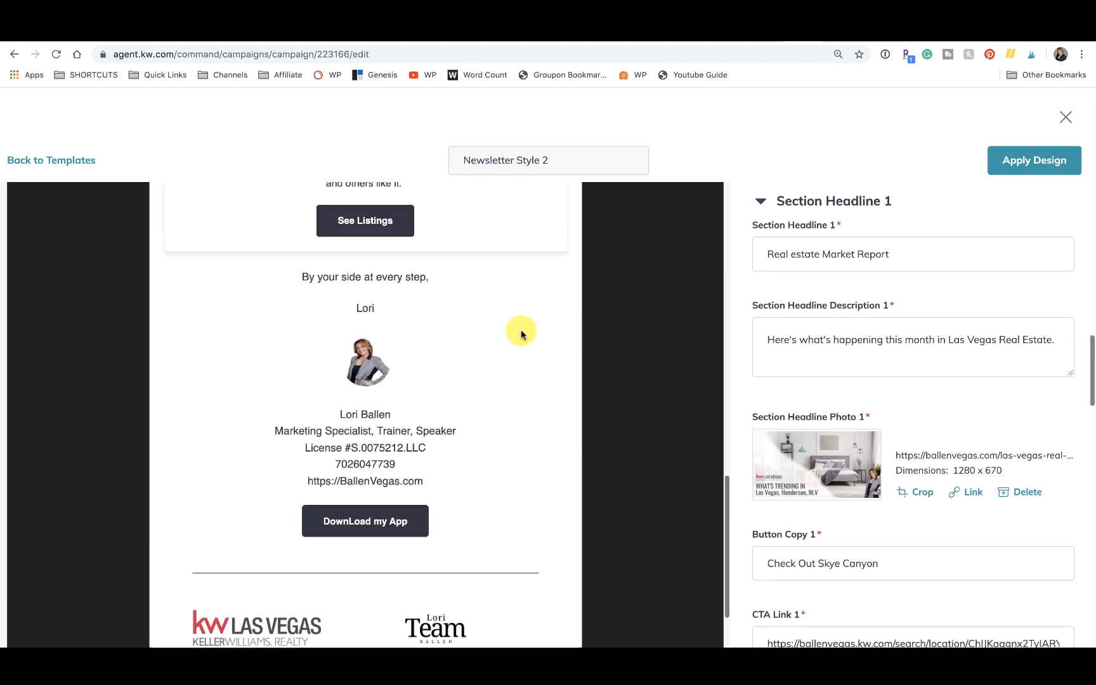
{"action": "scroll", "coordinate": [521, 334], "scroll_direction": "up", "scroll_amount": 15}
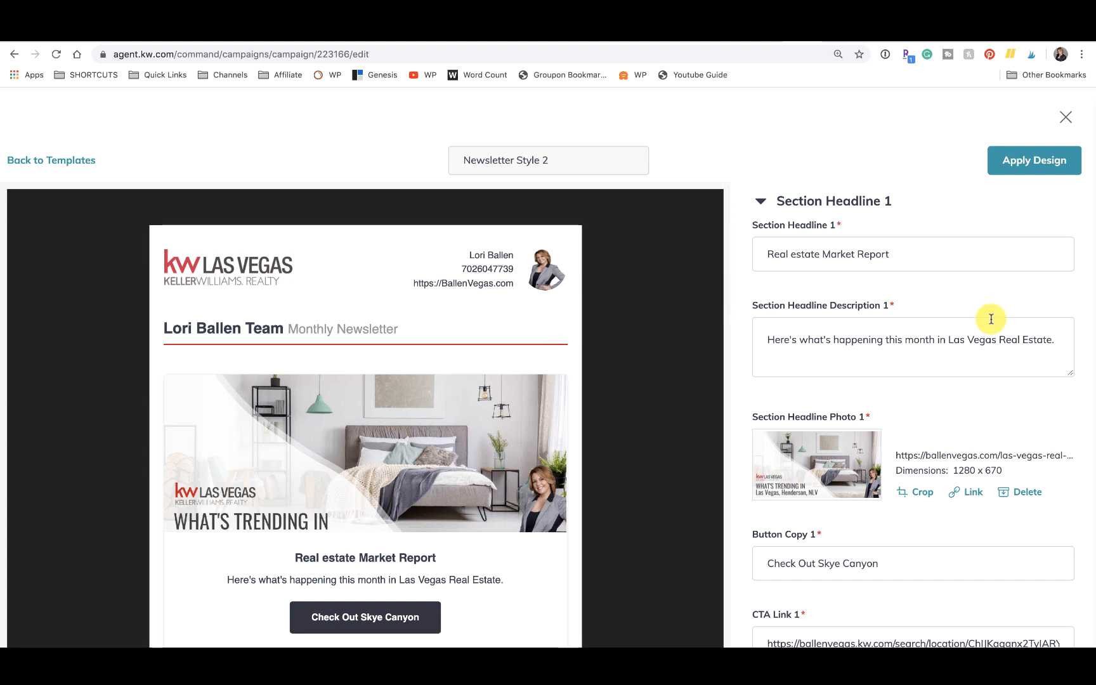
{"action": "scroll", "coordinate": [440, 447], "scroll_direction": "down", "scroll_amount": 10}
{"action": "scroll", "coordinate": [440, 447], "scroll_direction": "up", "scroll_amount": 3}
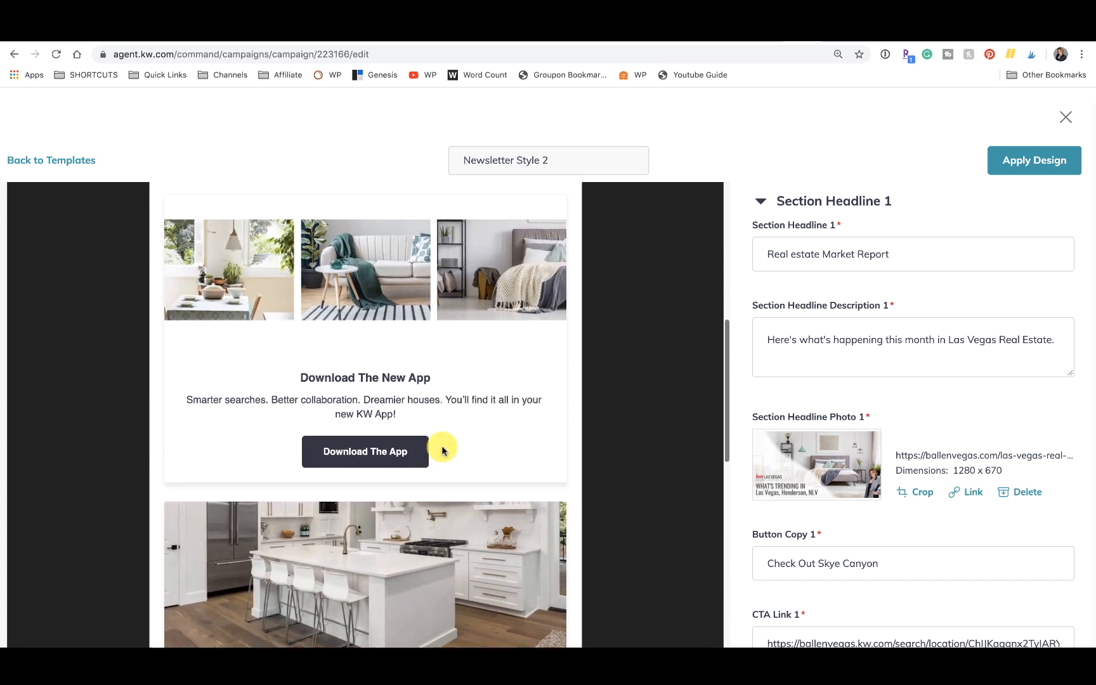
Correct Section Headline 1 to "Real Estate Market Report" and set Button Copy 1 to "Get Your Report"
{"action": "scroll", "coordinate": [442, 450], "scroll_direction": "up", "scroll_amount": 10}
{"action": "scroll", "coordinate": [448, 447], "scroll_direction": "down", "scroll_amount": 2}
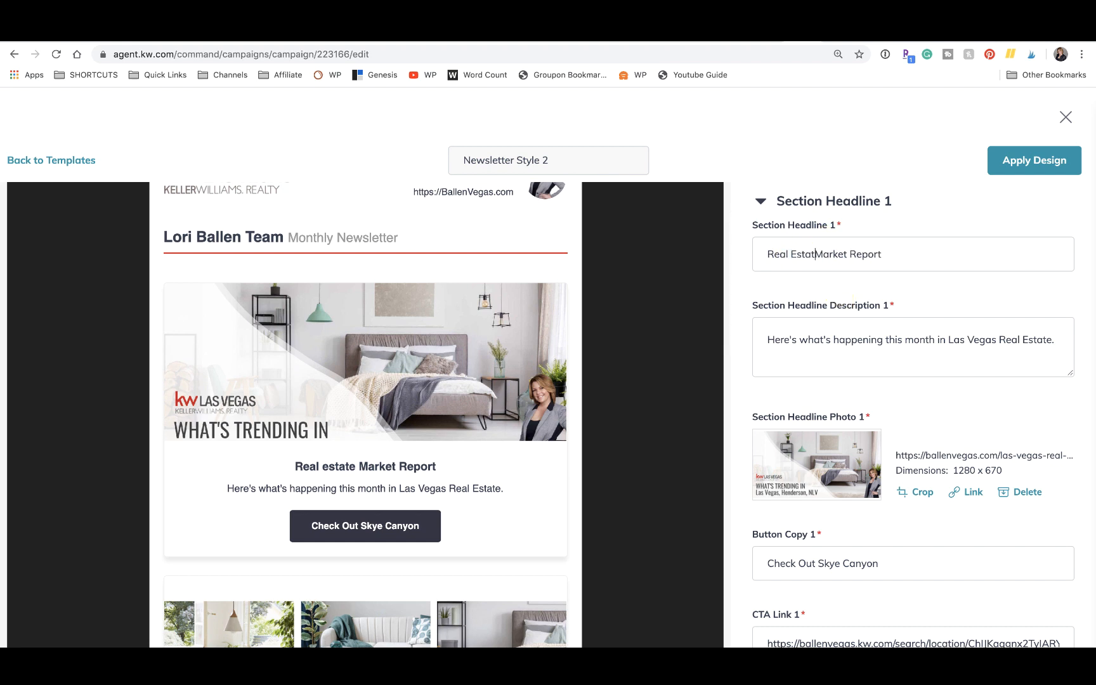
{"action": "scroll", "coordinate": [898, 344], "scroll_direction": "down", "scroll_amount": 3}
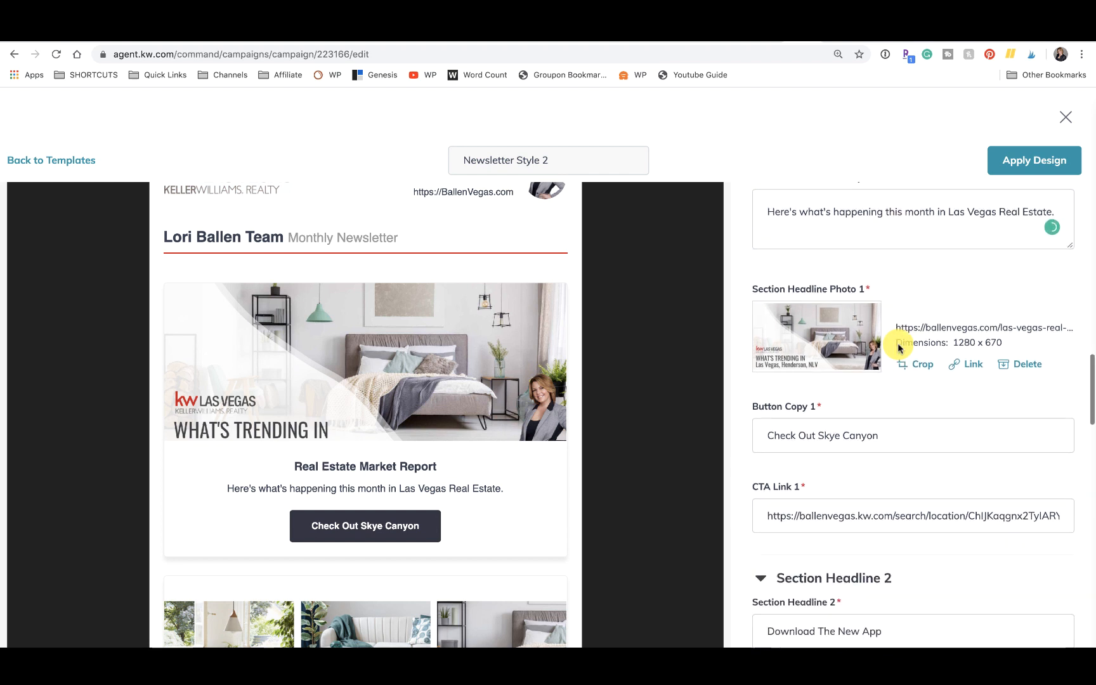
{"action": "left_click_drag", "start_coordinate": [890, 426], "coordinate": [727, 416]}
{"action": "type", "text": "Get Your Report"}
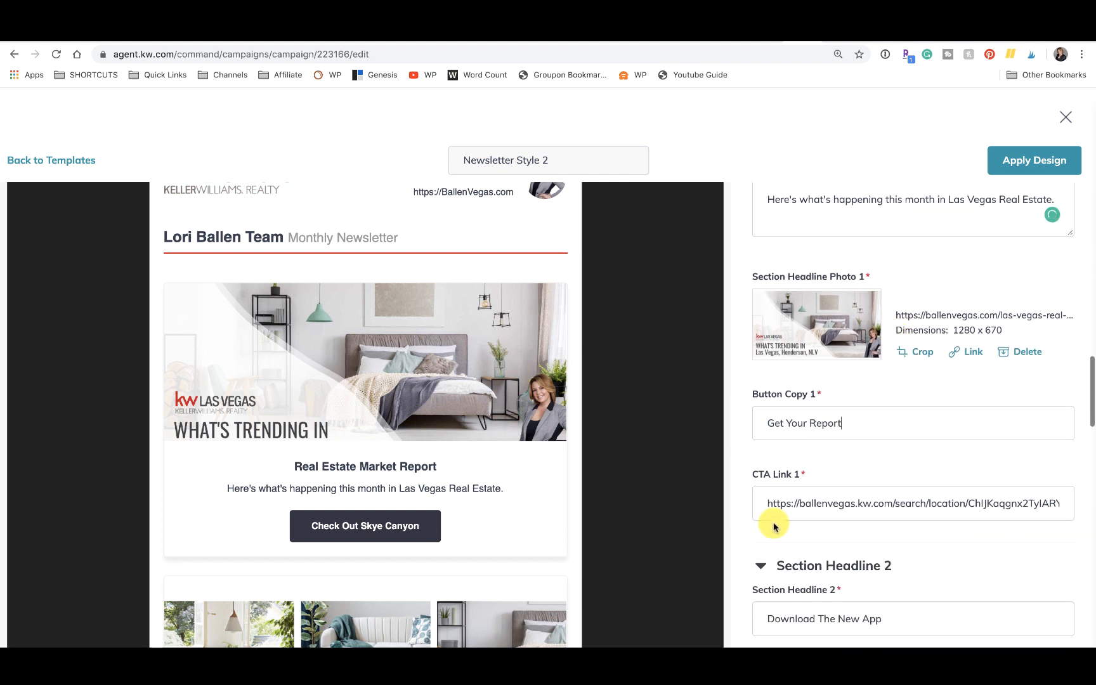
Check the web address in CTA Link 1 and apply the edited newsletter design to the campaign
{"action": "left_click", "coordinate": [965, 507]}
{"action": "triple_click", "coordinate": [965, 507]}
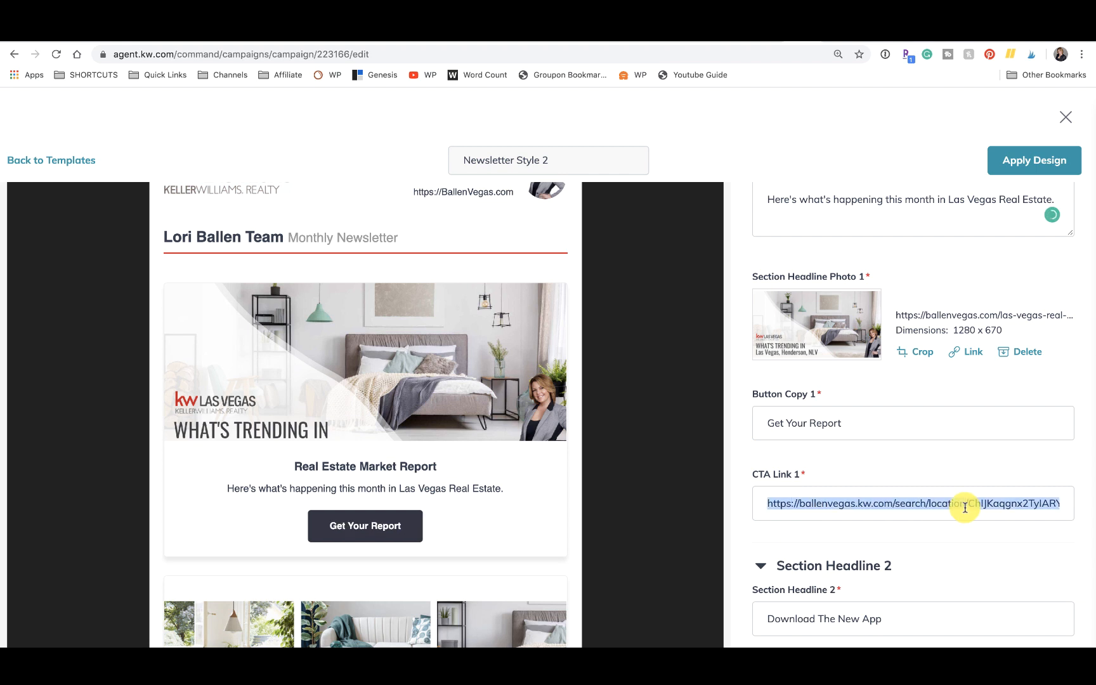
{"action": "left_click", "coordinate": [964, 507]}
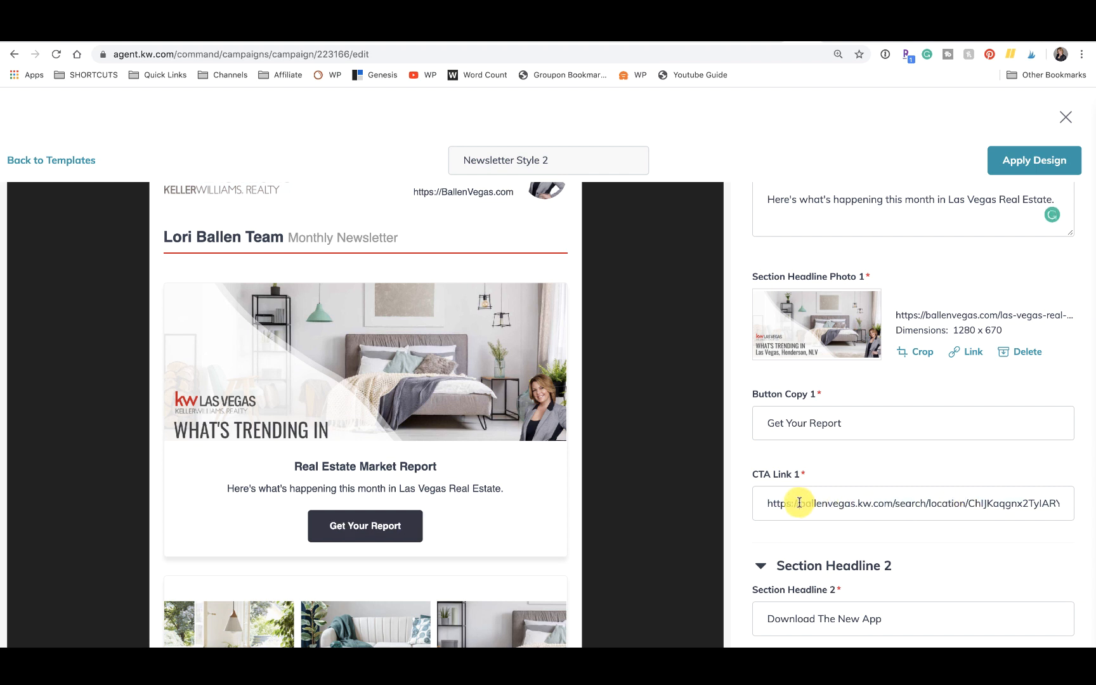
{"action": "left_click_drag", "start_coordinate": [799, 502], "coordinate": [743, 493]}
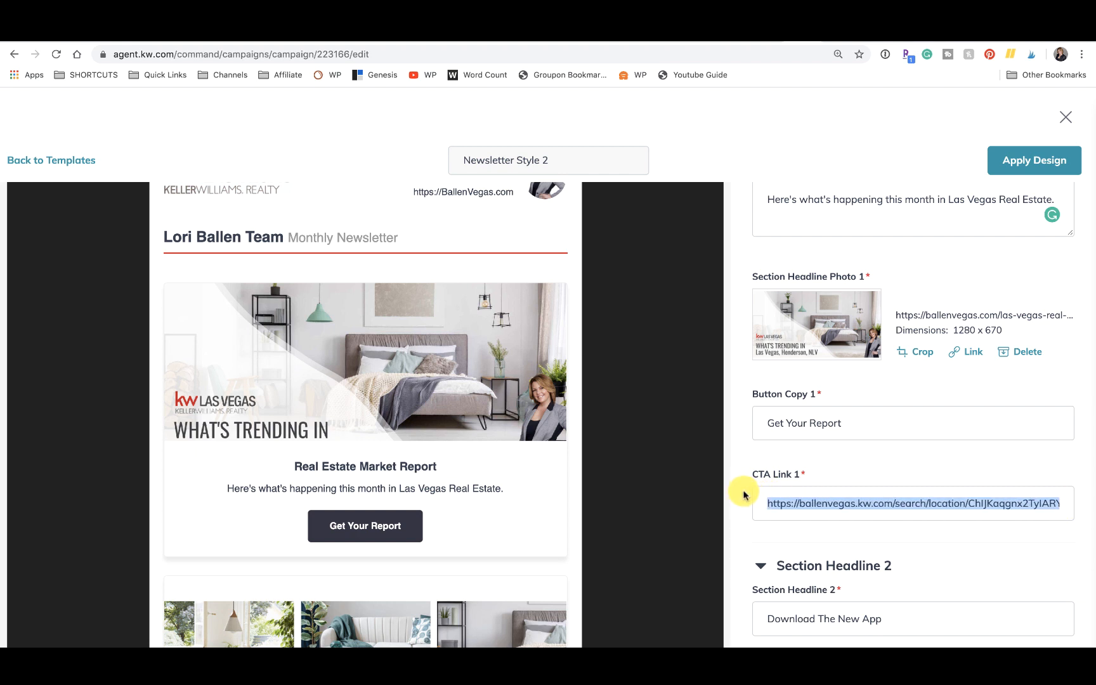
{"action": "left_click", "coordinate": [763, 510]}
{"action": "left_click_drag", "start_coordinate": [824, 502], "coordinate": [881, 503]}
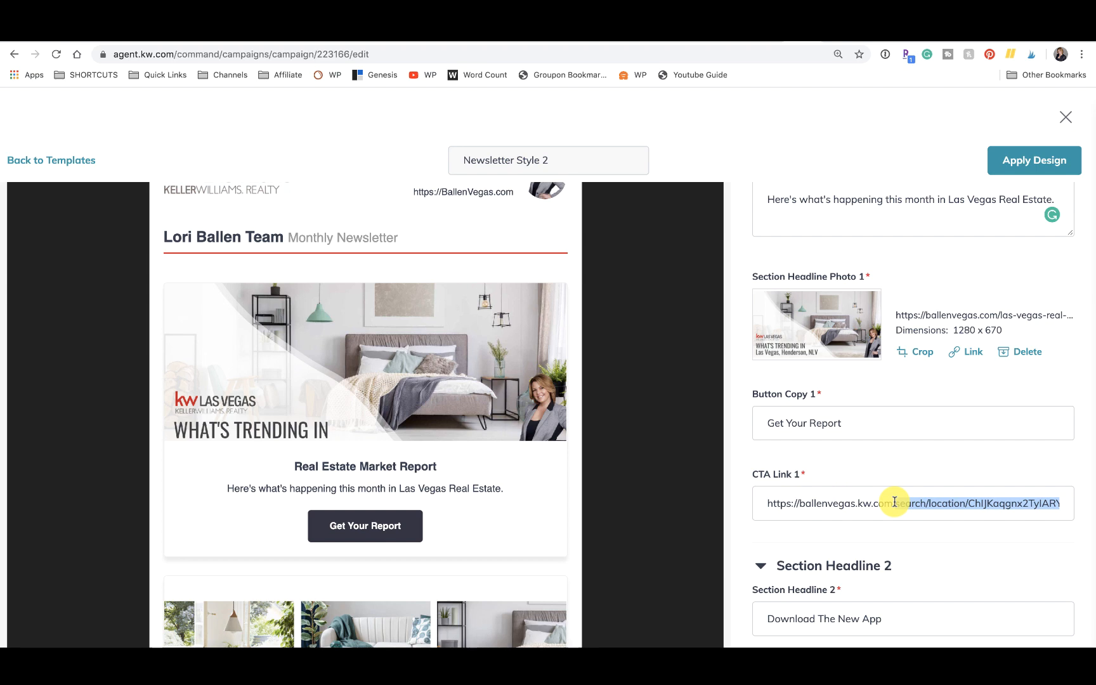
{"action": "left_click", "coordinate": [893, 501]}
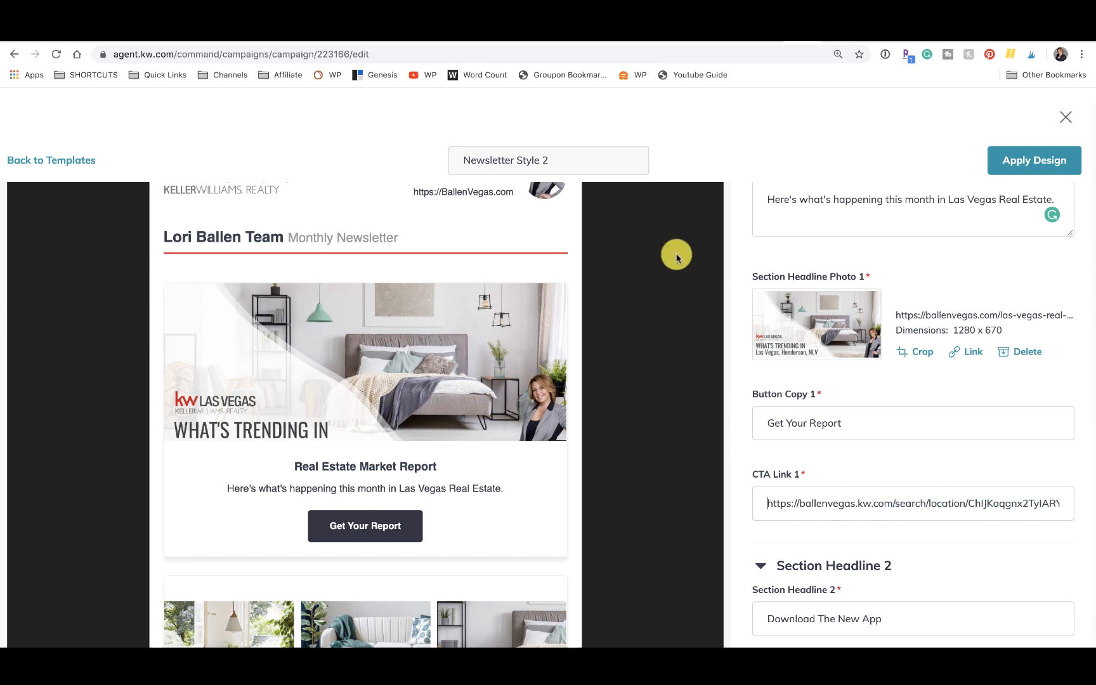
{"action": "scroll", "coordinate": [936, 416], "scroll_direction": "down", "scroll_amount": 20}
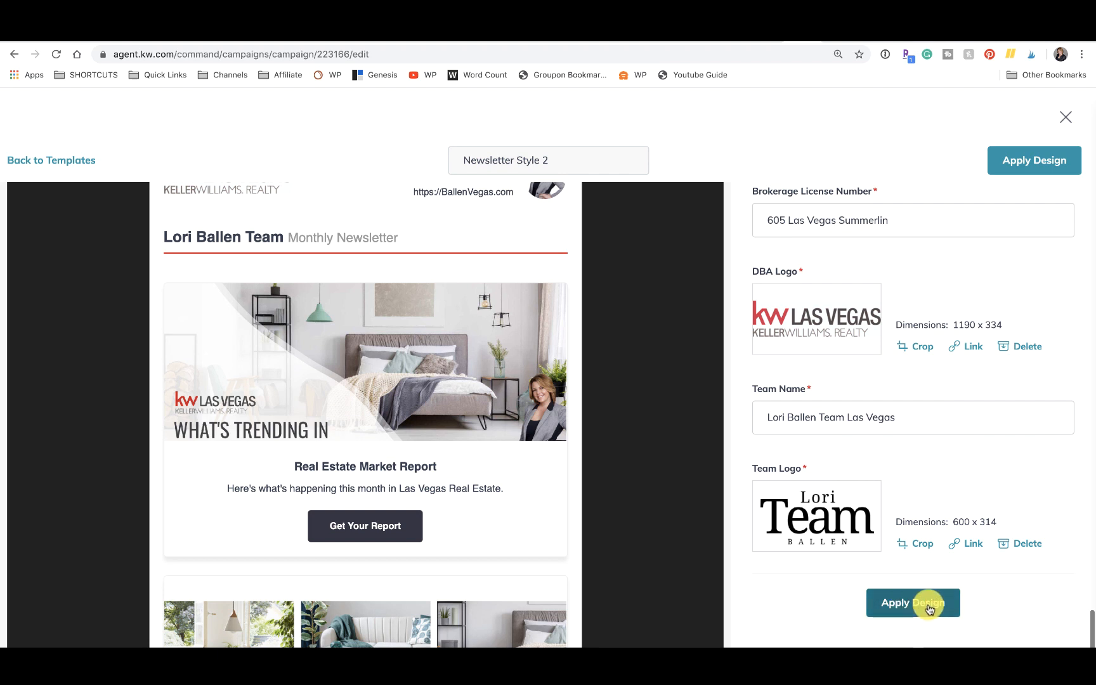
{"action": "left_click", "coordinate": [917, 605]}
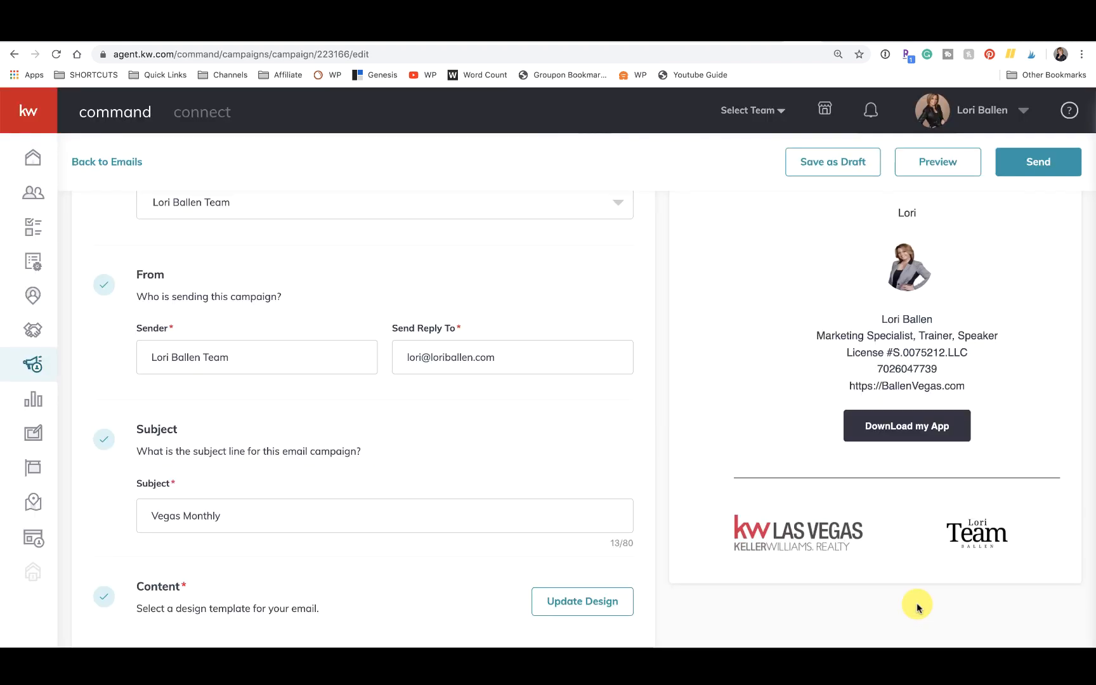
Open the campaign preview and look over the desktop version of the newsletter from header to footer
{"action": "left_click", "coordinate": [947, 168]}
{"action": "scroll", "coordinate": [700, 409], "scroll_direction": "down", "scroll_amount": 3}
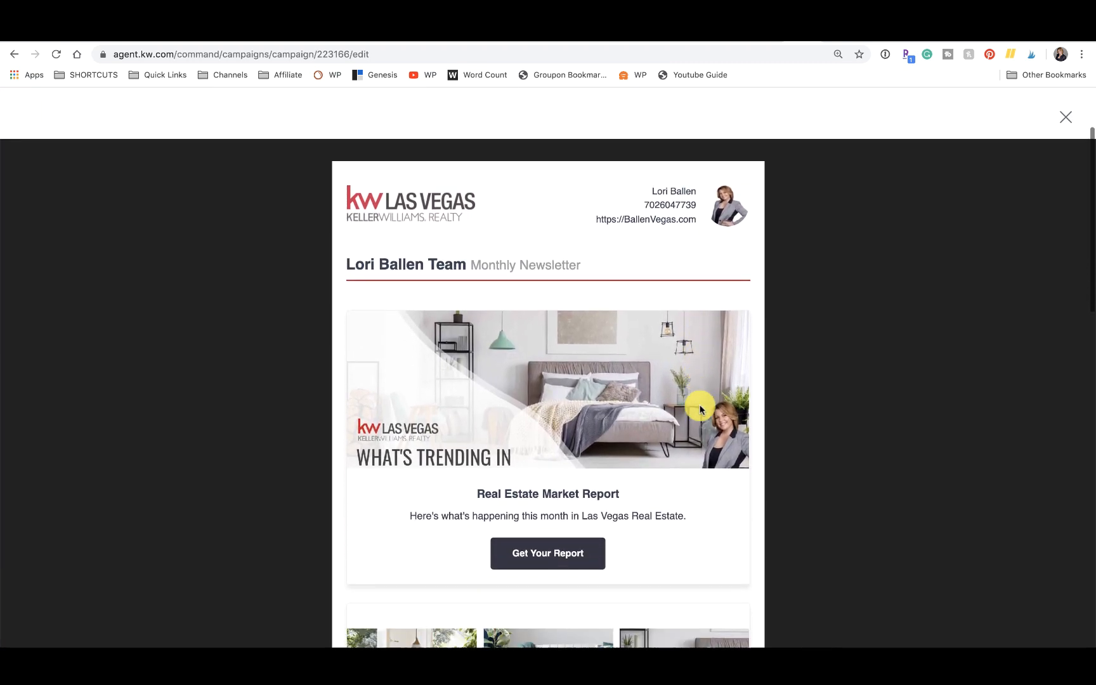
{"action": "scroll", "coordinate": [700, 409], "scroll_direction": "down", "scroll_amount": 12}
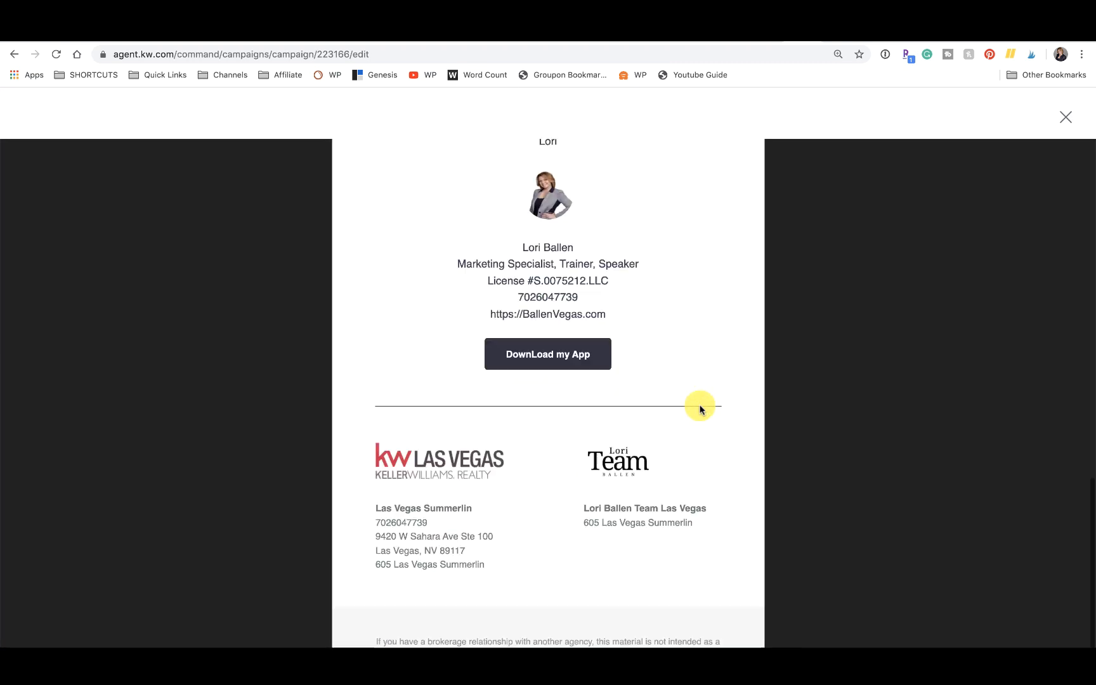
{"action": "scroll", "coordinate": [700, 409], "scroll_direction": "down", "scroll_amount": 2}
{"action": "scroll", "coordinate": [700, 409], "scroll_direction": "up", "scroll_amount": 20}
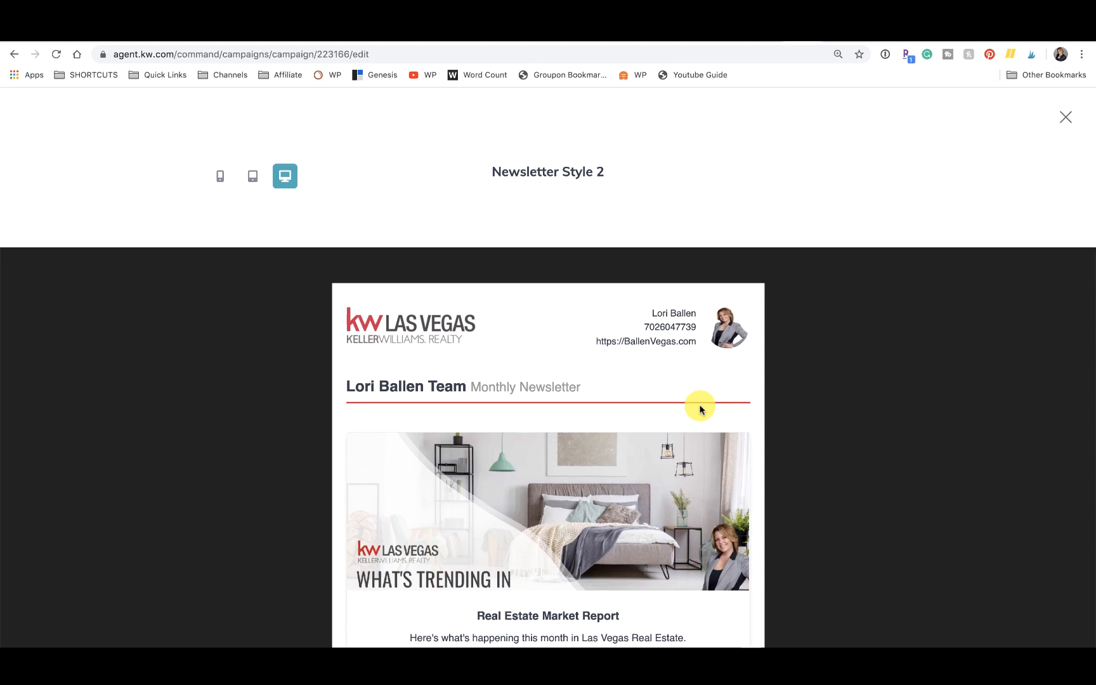
{"action": "scroll", "coordinate": [700, 409], "scroll_direction": "down", "scroll_amount": 10}
{"action": "scroll", "coordinate": [700, 409], "scroll_direction": "up", "scroll_amount": 10}
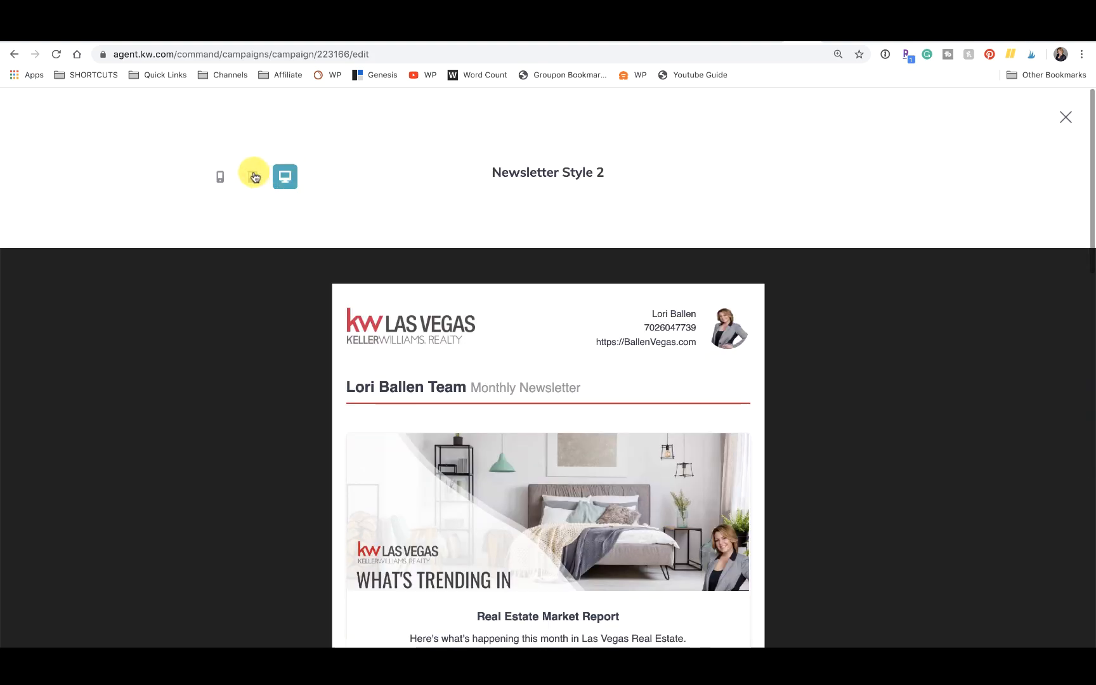
Show the newsletter preview in tablet size and look through its sections
{"action": "left_click", "coordinate": [253, 176]}
{"action": "scroll", "coordinate": [523, 527], "scroll_direction": "down", "scroll_amount": 10}
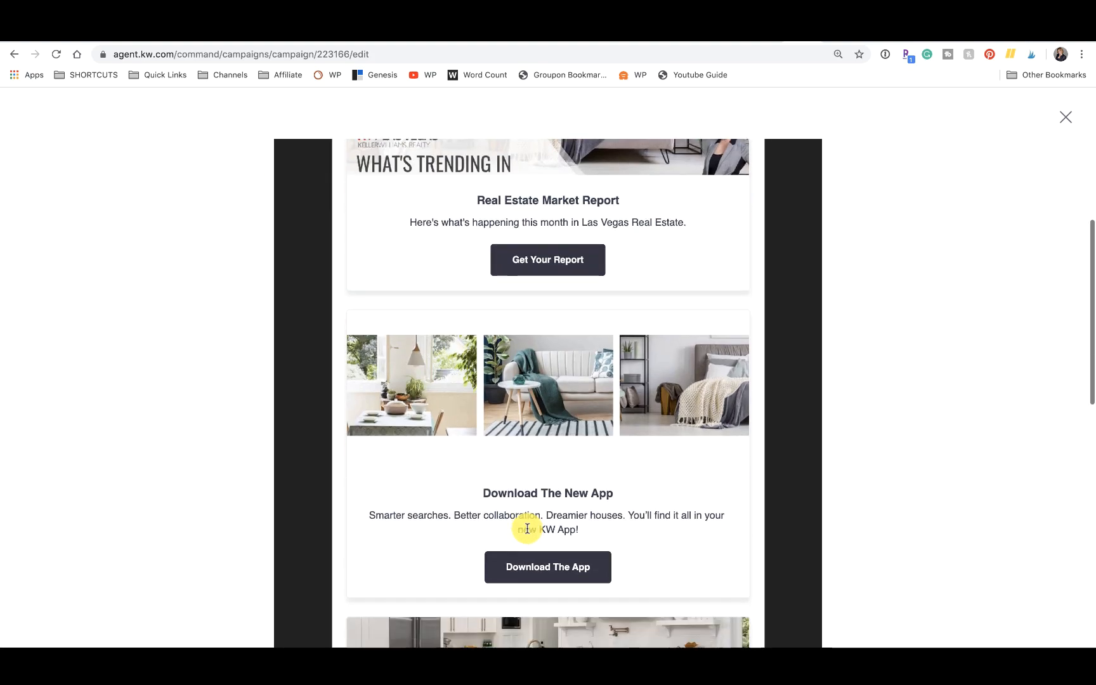
{"action": "scroll", "coordinate": [522, 527], "scroll_direction": "up", "scroll_amount": 10}
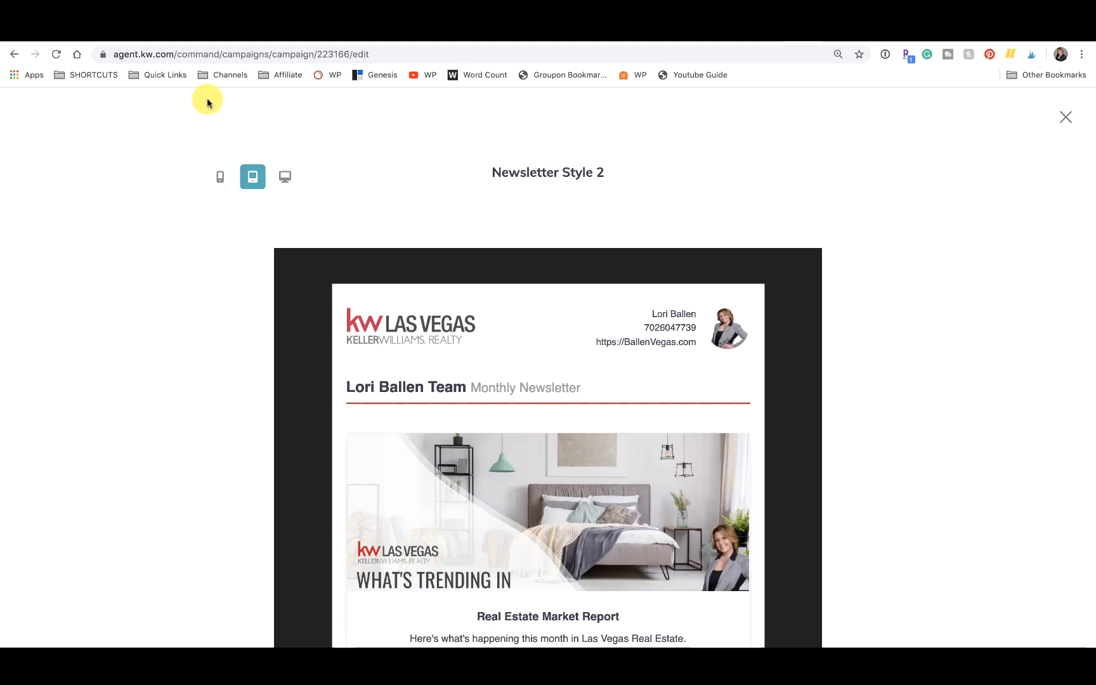
Show the newsletter preview in mobile phone size and examine every section down to the footer
{"action": "left_click", "coordinate": [219, 175]}
{"action": "scroll", "coordinate": [550, 415], "scroll_direction": "down", "scroll_amount": 10}
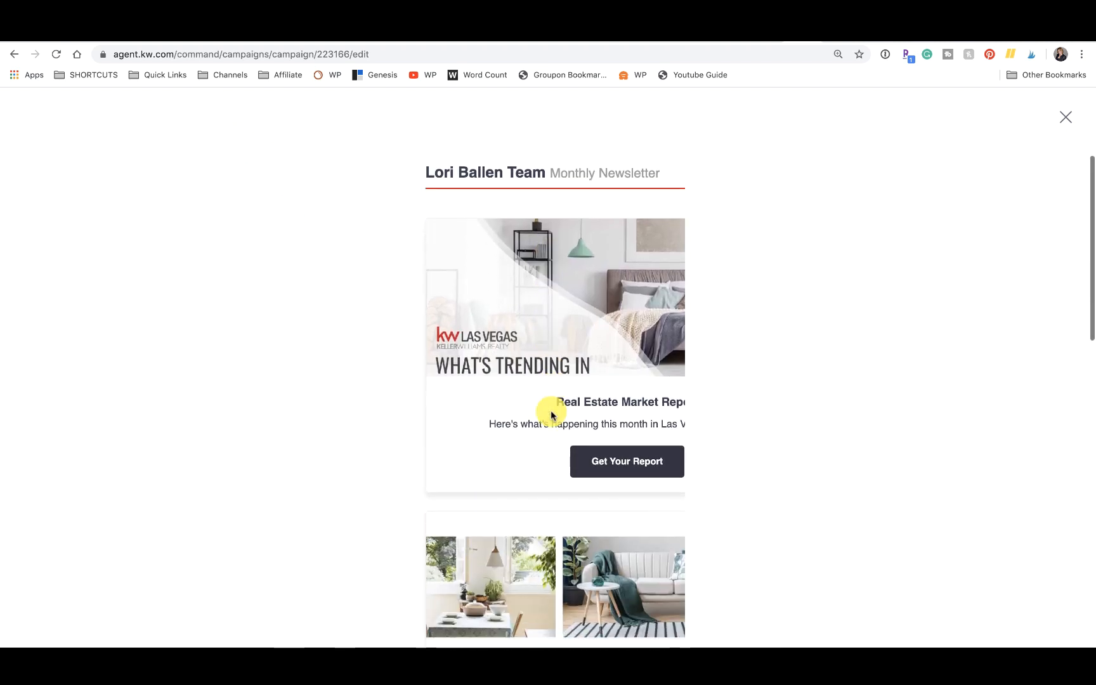
{"action": "scroll", "coordinate": [550, 416], "scroll_direction": "up", "scroll_amount": 3}
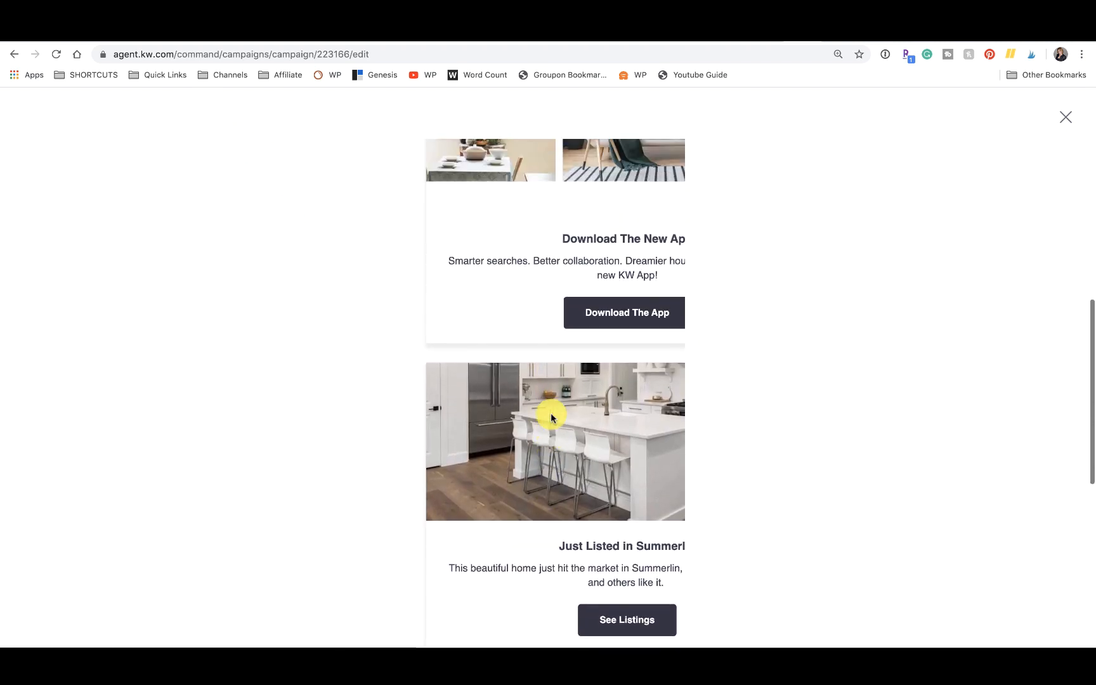
{"action": "scroll", "coordinate": [589, 488], "scroll_direction": "down", "scroll_amount": 6}
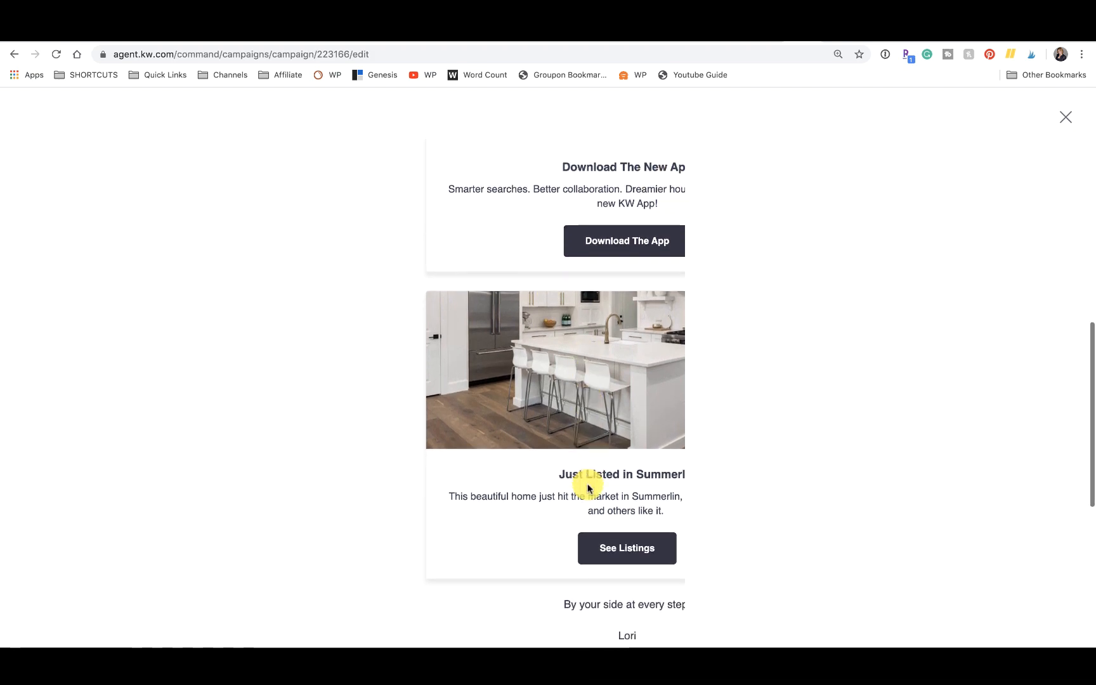
{"action": "scroll", "coordinate": [588, 485], "scroll_direction": "down", "scroll_amount": 4}
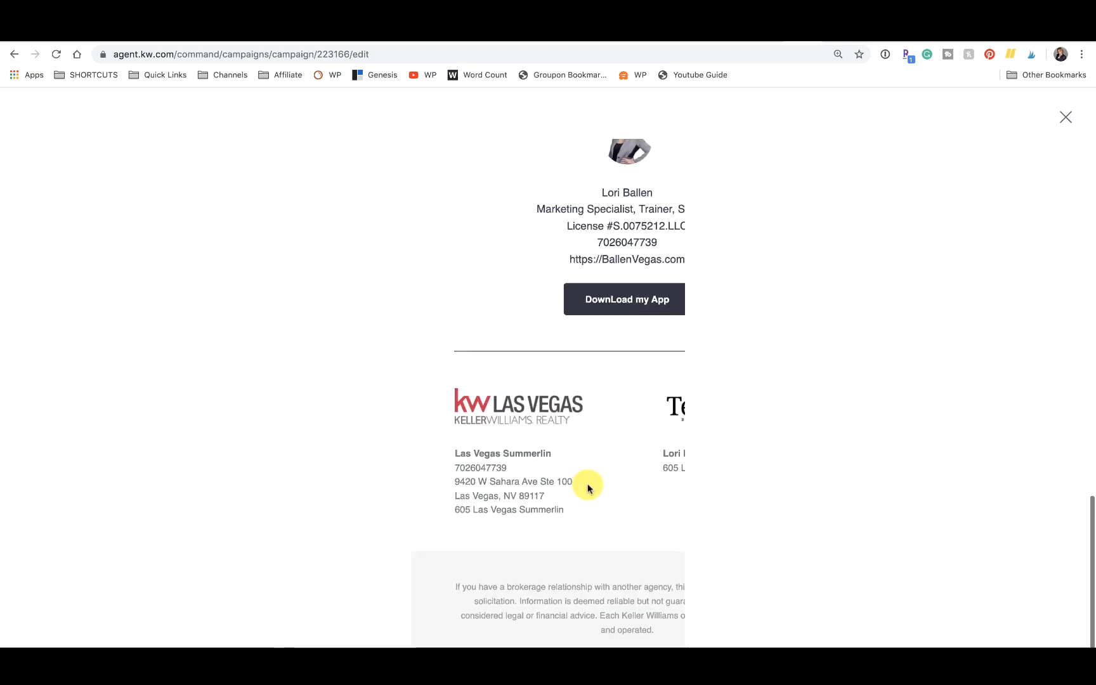
{"action": "scroll", "coordinate": [589, 488], "scroll_direction": "up", "scroll_amount": 15}
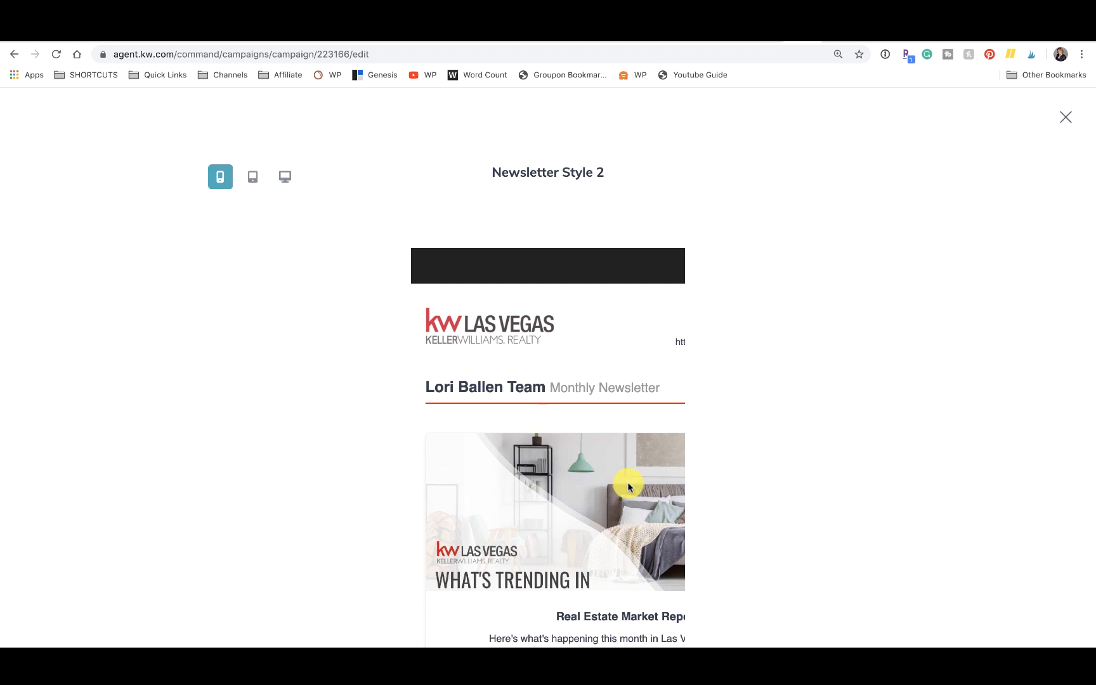
Check the mobile preview at a smaller browser zoom, then restore the zoom to 110% and close the preview
{"action": "key", "text": "ctrl+minus"}
{"action": "key", "text": "ctrl+minus"}
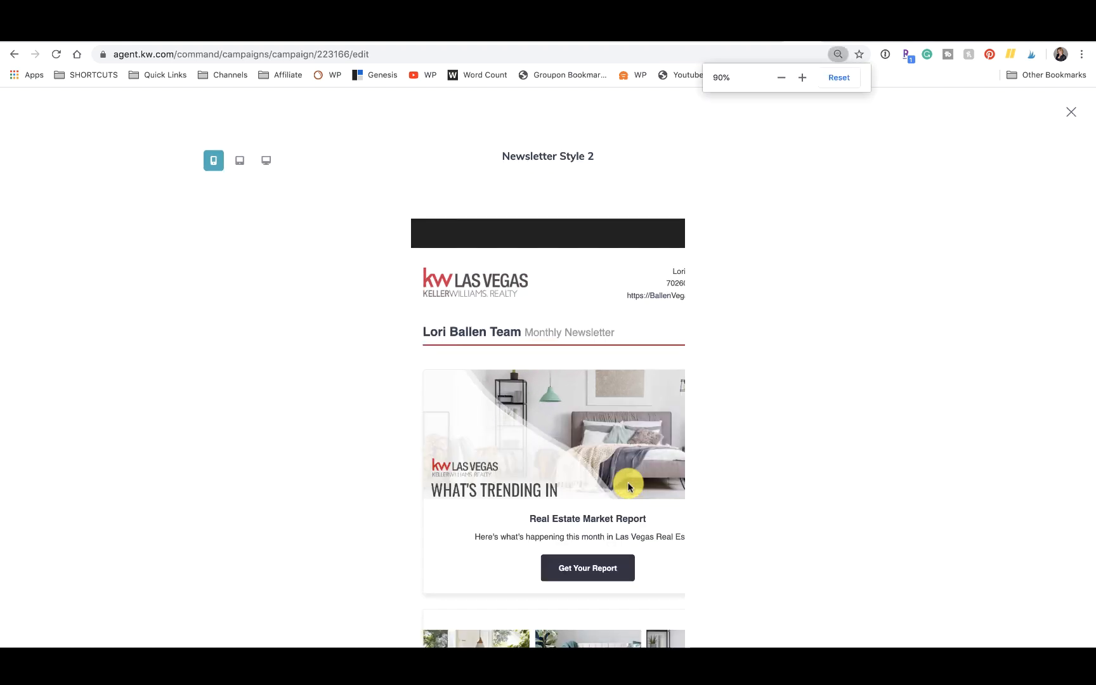
{"action": "key", "text": "ctrl+plus"}
{"action": "scroll", "coordinate": [628, 484], "scroll_direction": "down", "scroll_amount": 10}
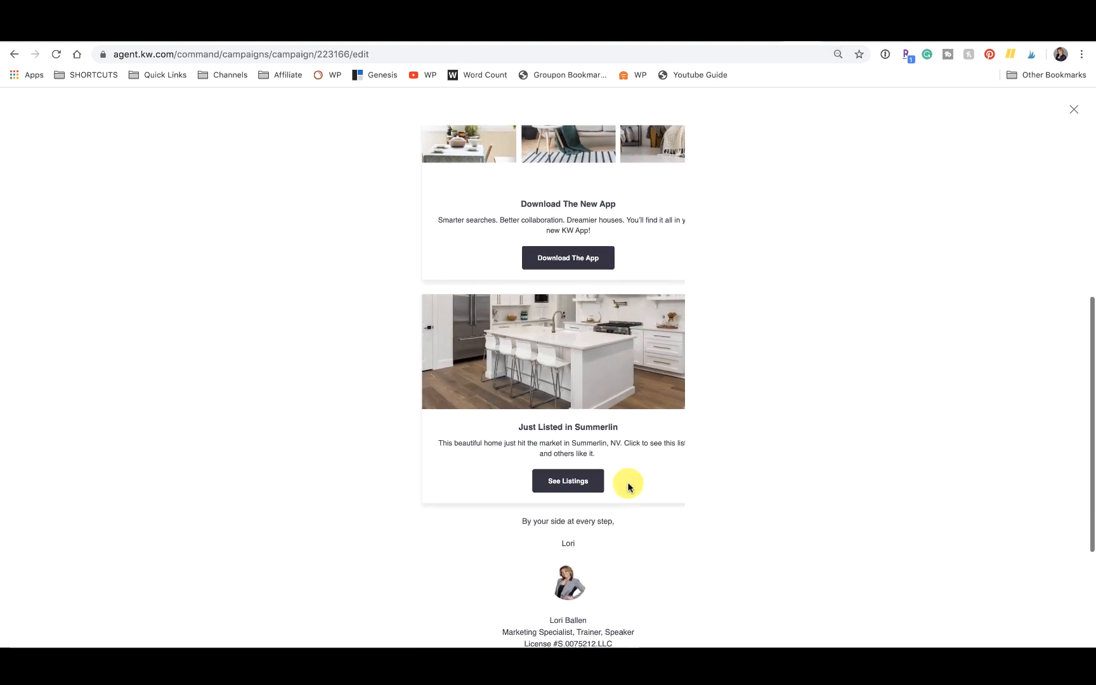
{"action": "scroll", "coordinate": [628, 486], "scroll_direction": "down", "scroll_amount": 5}
{"action": "scroll", "coordinate": [627, 485], "scroll_direction": "up", "scroll_amount": 15}
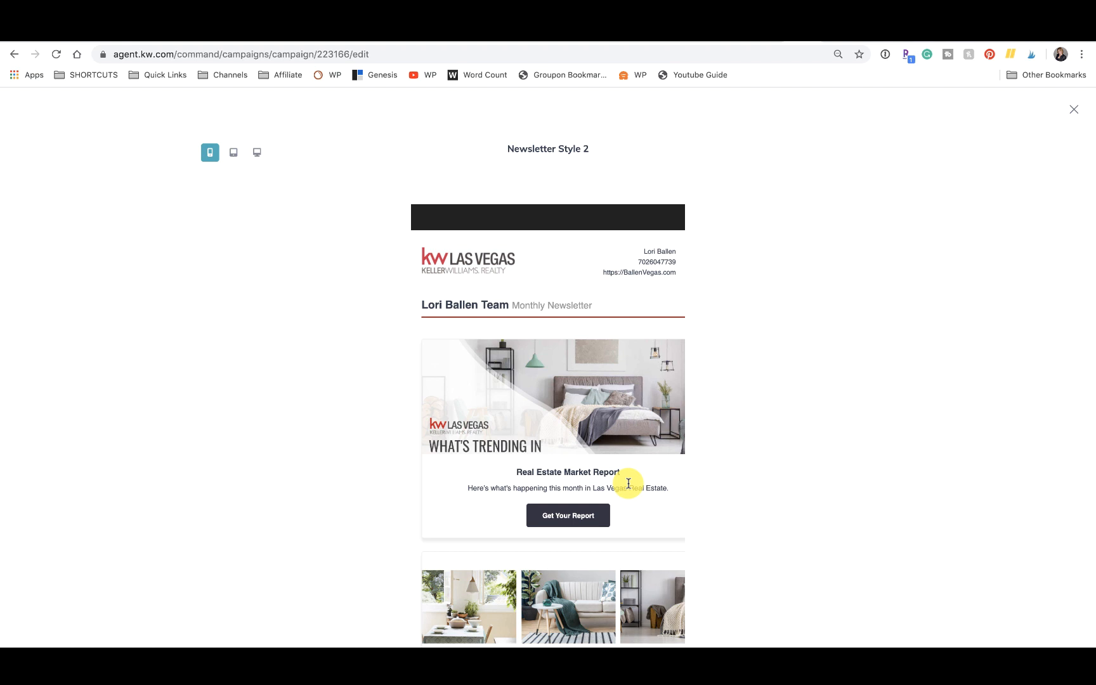
{"action": "key", "text": "super+equal"}
{"action": "key", "text": "super+equal"}
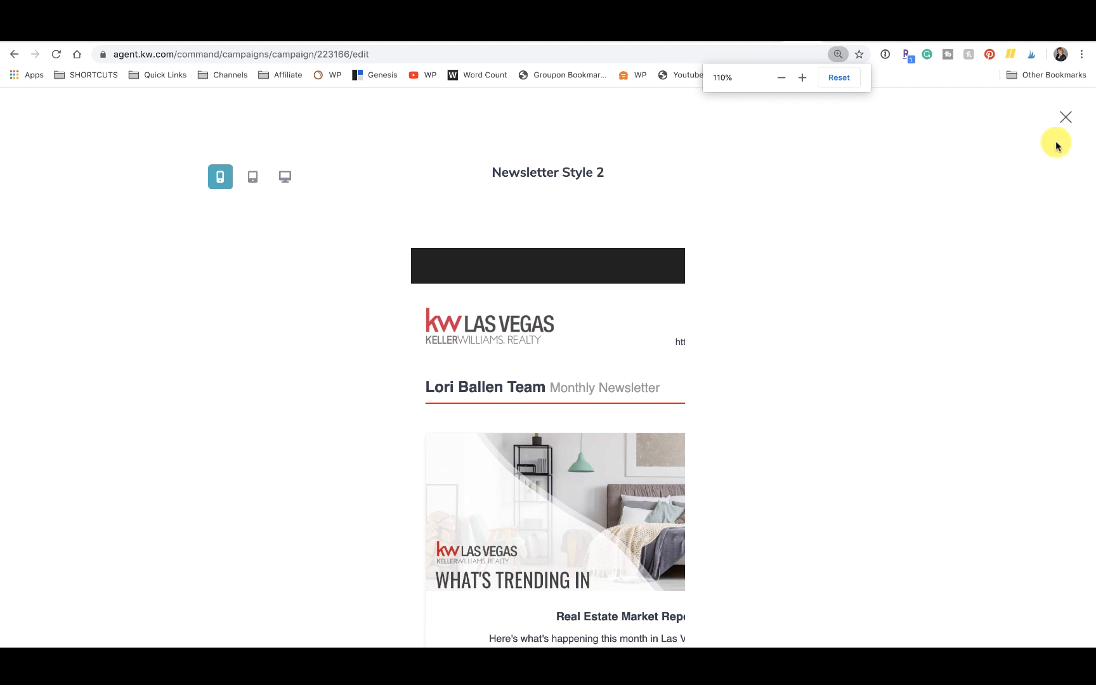
{"action": "left_click", "coordinate": [1064, 115]}
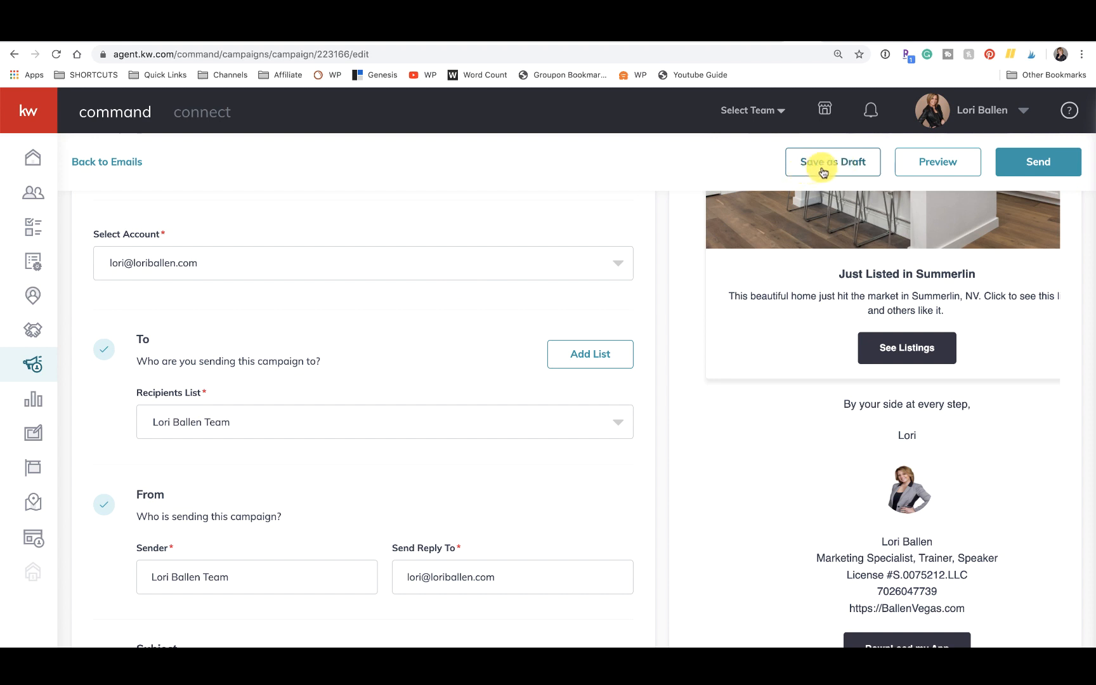
Open the Send Email Campaign confirmation and review the recipient list and newsletter preview
{"action": "left_click", "coordinate": [1034, 163]}
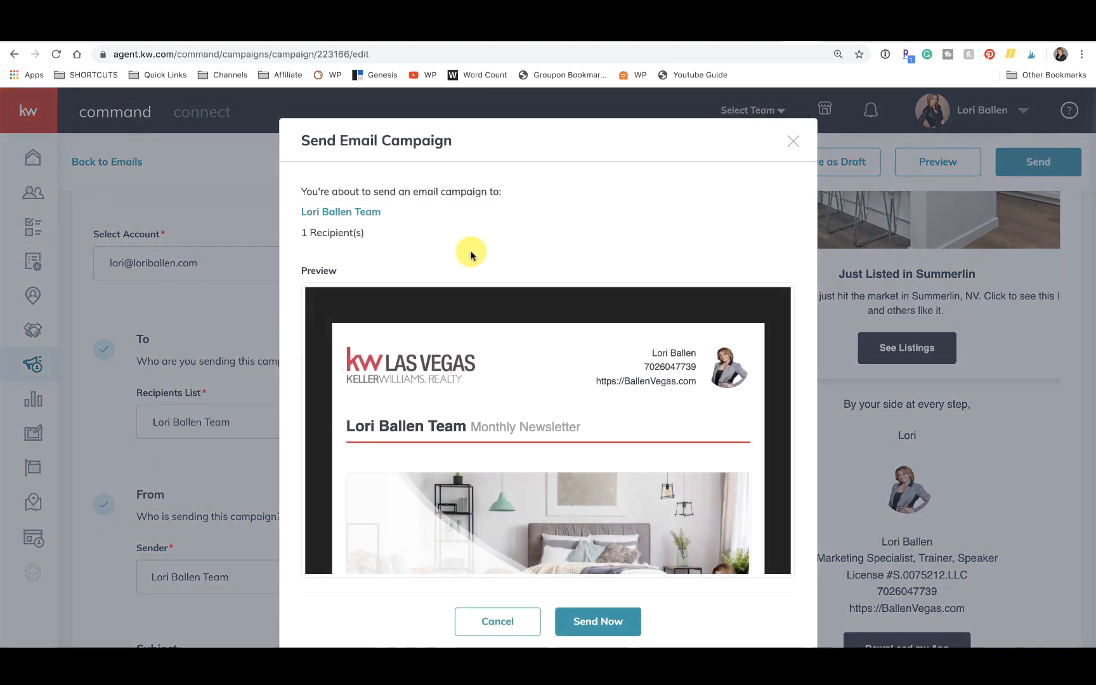
{"action": "scroll", "coordinate": [471, 255], "scroll_direction": "down", "scroll_amount": 1}
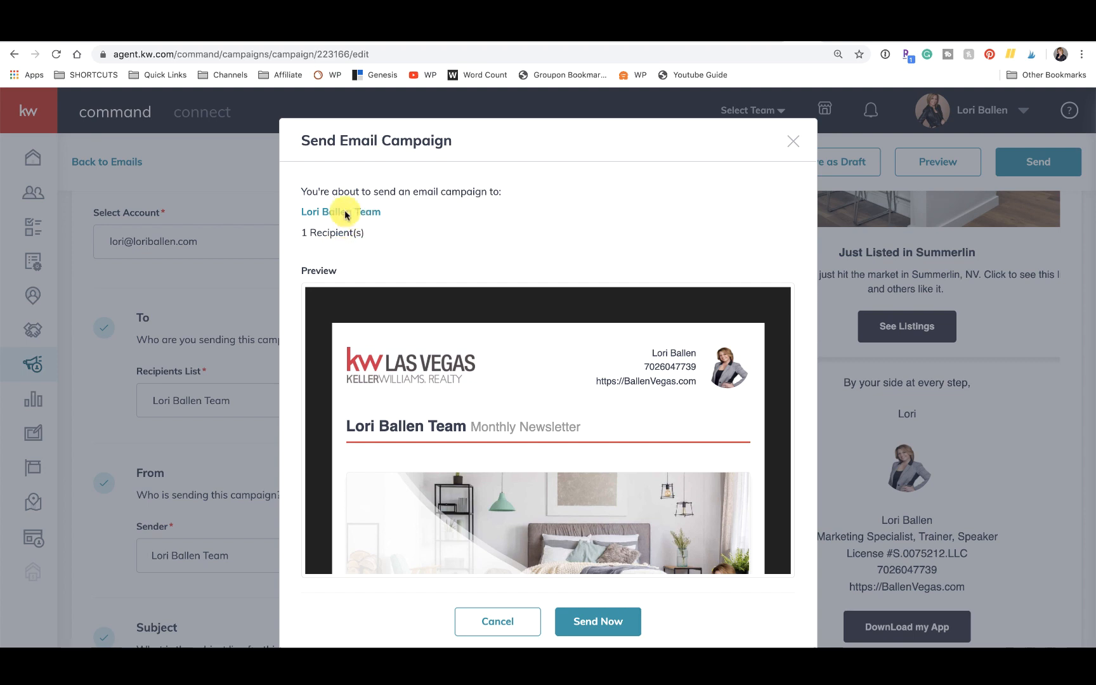
{"action": "scroll", "coordinate": [728, 276], "scroll_direction": "down", "scroll_amount": 3}
{"action": "scroll", "coordinate": [640, 430], "scroll_direction": "down", "scroll_amount": 8}
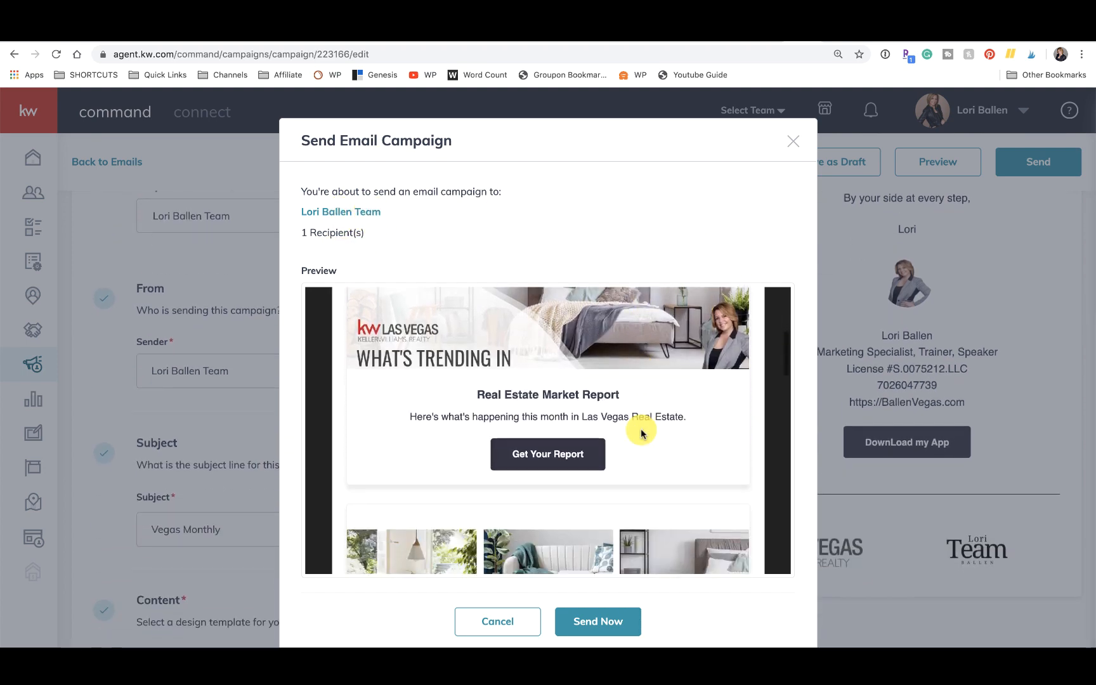
{"action": "scroll", "coordinate": [640, 431], "scroll_direction": "up", "scroll_amount": 2}
{"action": "scroll", "coordinate": [641, 430], "scroll_direction": "down", "scroll_amount": 6}
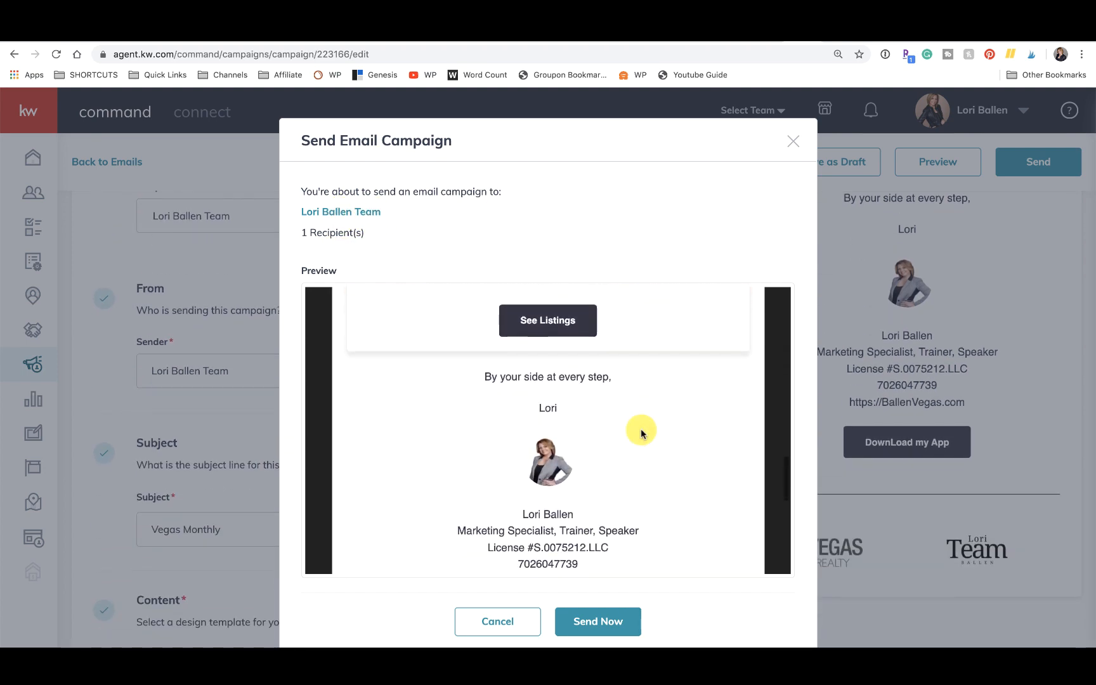
{"action": "scroll", "coordinate": [542, 323], "scroll_direction": "up", "scroll_amount": 5}
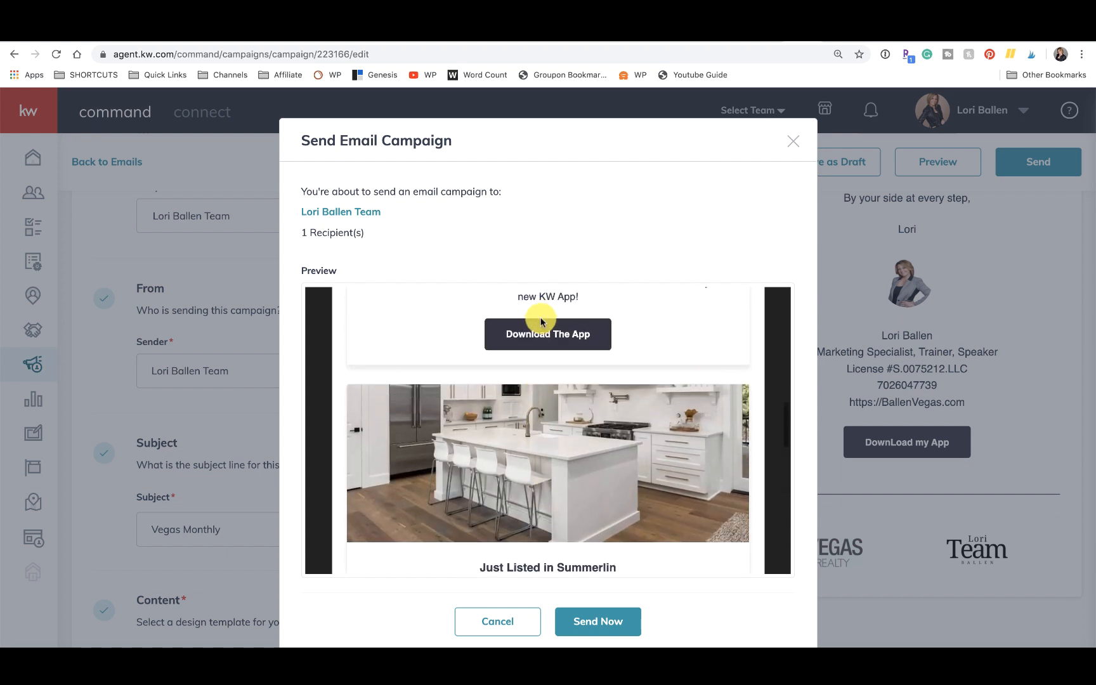
Test the Download The App and See Listings links from the preview, returning to the send confirmation after each
{"action": "left_click", "coordinate": [541, 340]}
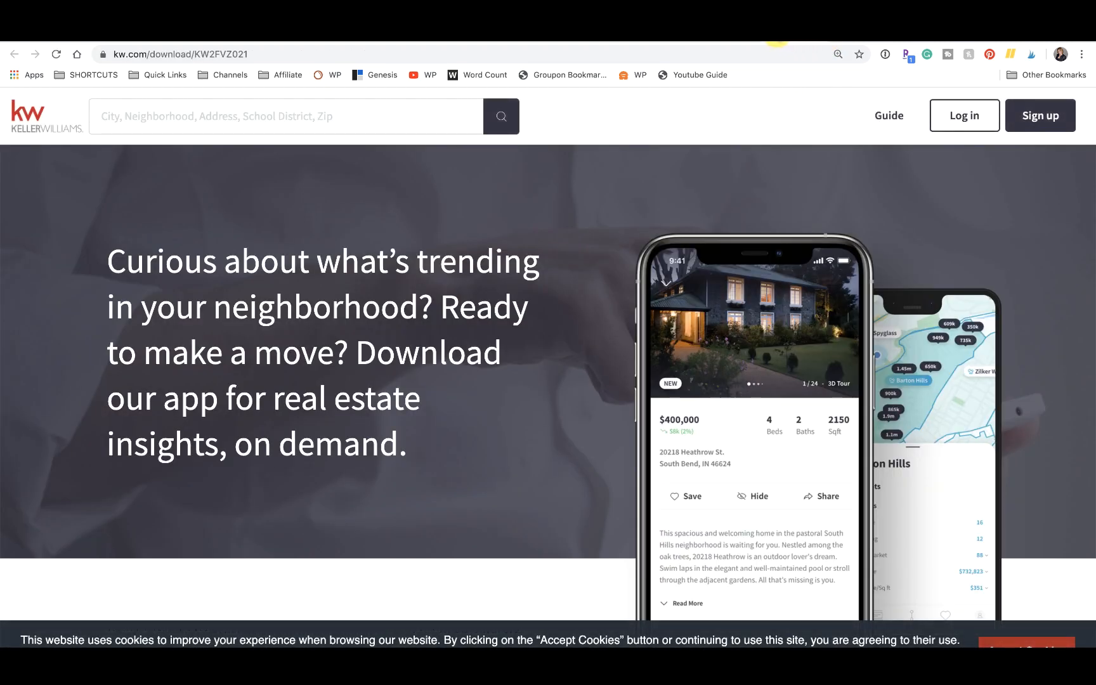
{"action": "left_click", "coordinate": [776, 39]}
{"action": "scroll", "coordinate": [513, 495], "scroll_direction": "down", "scroll_amount": 4}
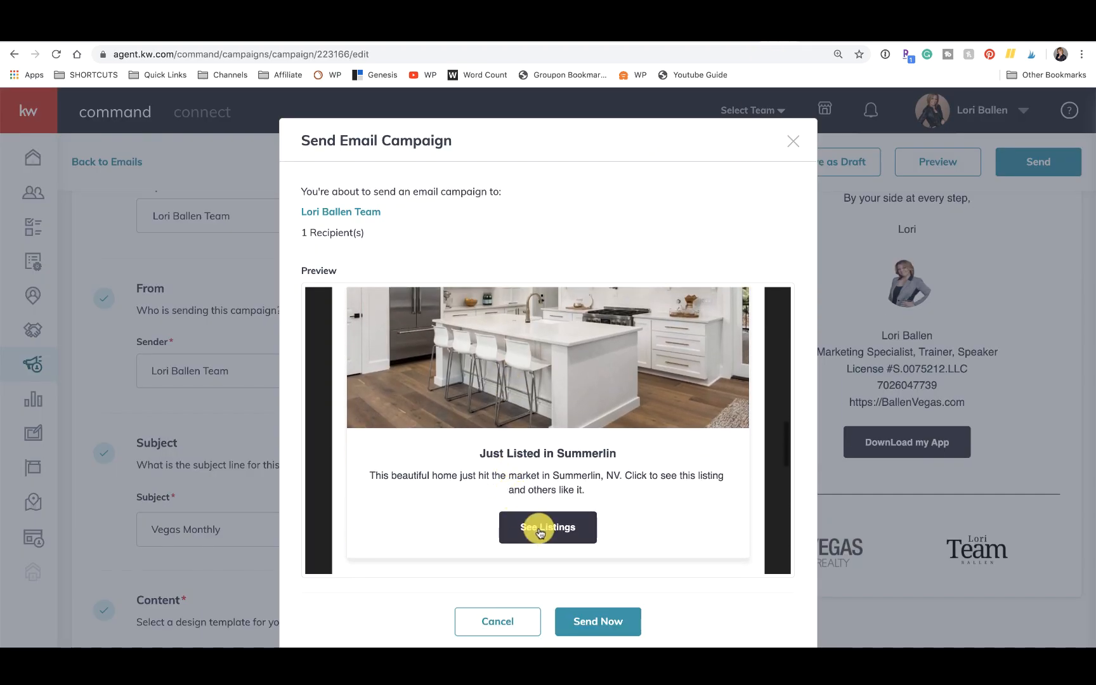
{"action": "left_click", "coordinate": [540, 532]}
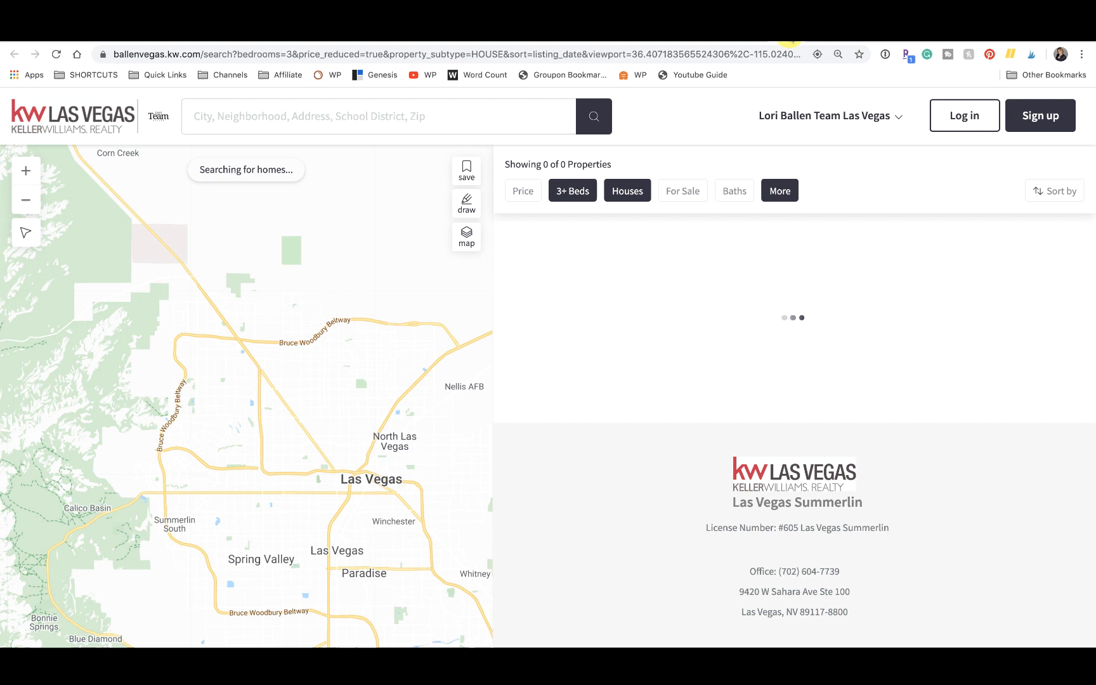
{"action": "left_click", "coordinate": [764, 40]}
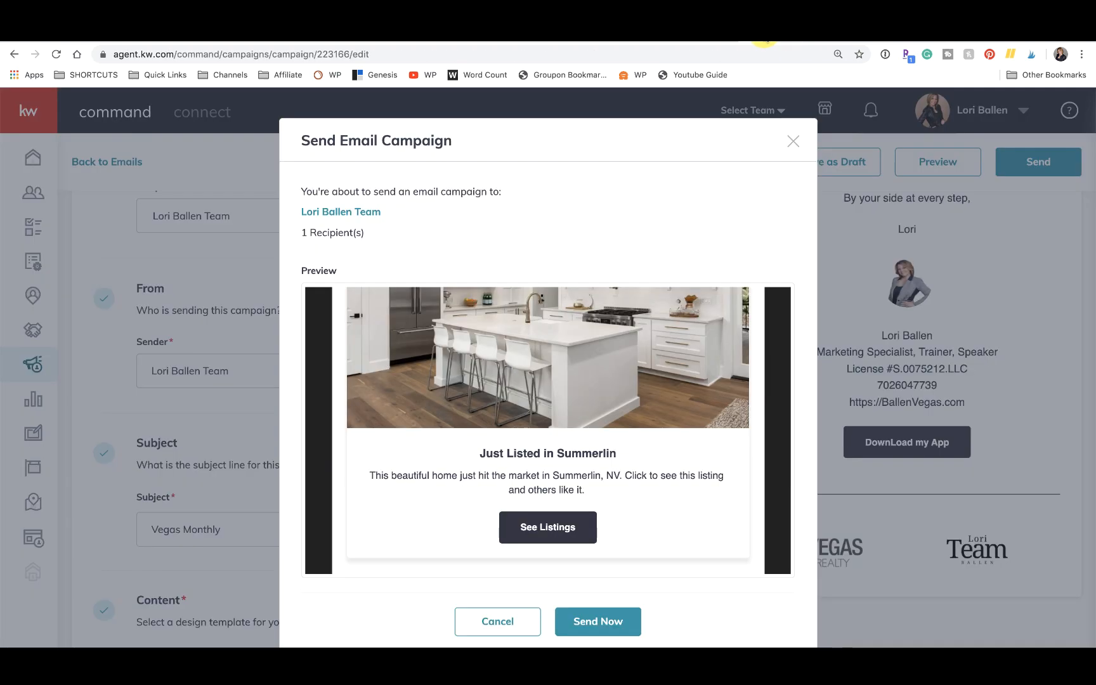
Look over the newsletter in the send confirmation once more, from the header to the footer disclaimer
{"action": "scroll", "coordinate": [611, 440], "scroll_direction": "up", "scroll_amount": 10}
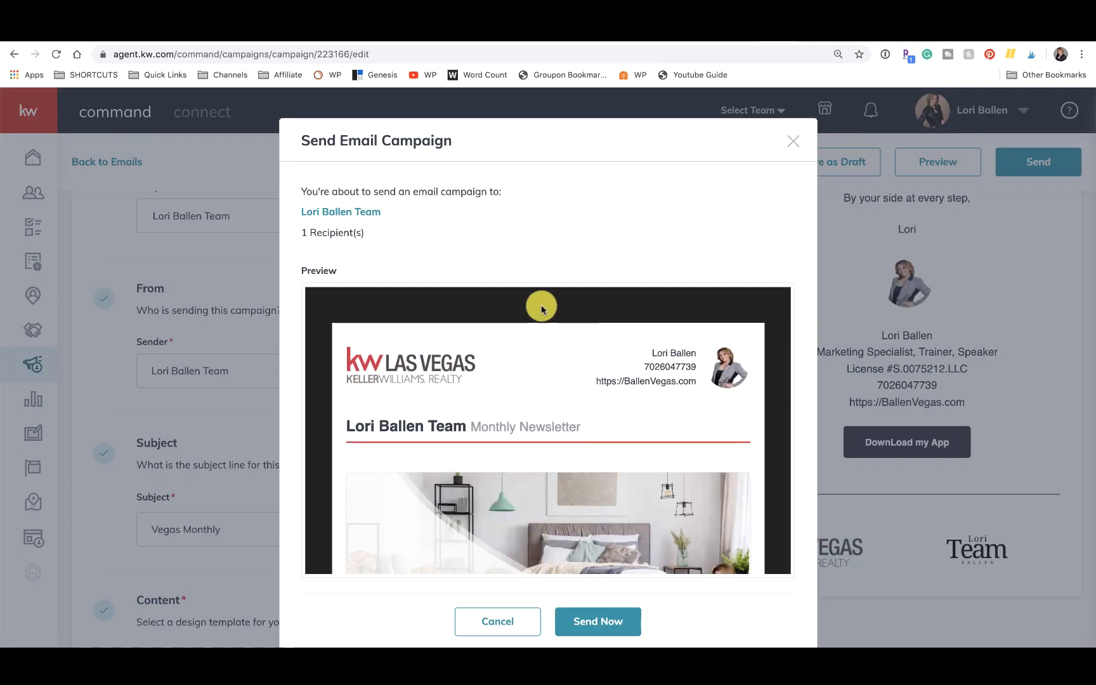
{"action": "scroll", "coordinate": [541, 308], "scroll_direction": "down", "scroll_amount": 15}
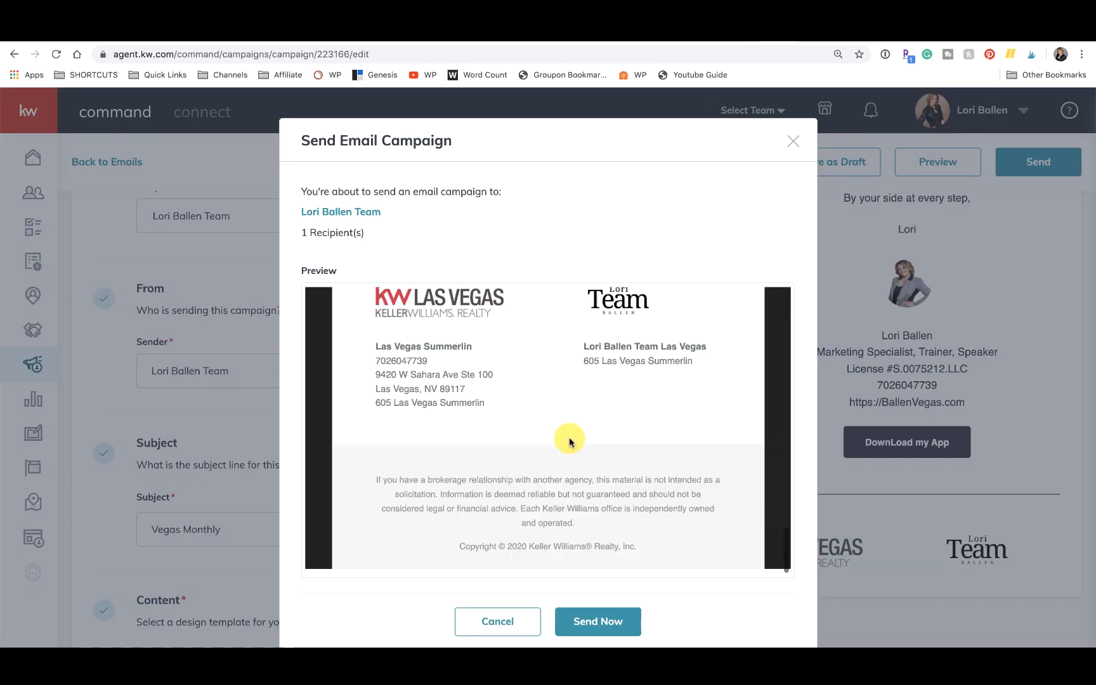
{"action": "scroll", "coordinate": [569, 442], "scroll_direction": "down", "scroll_amount": 1}
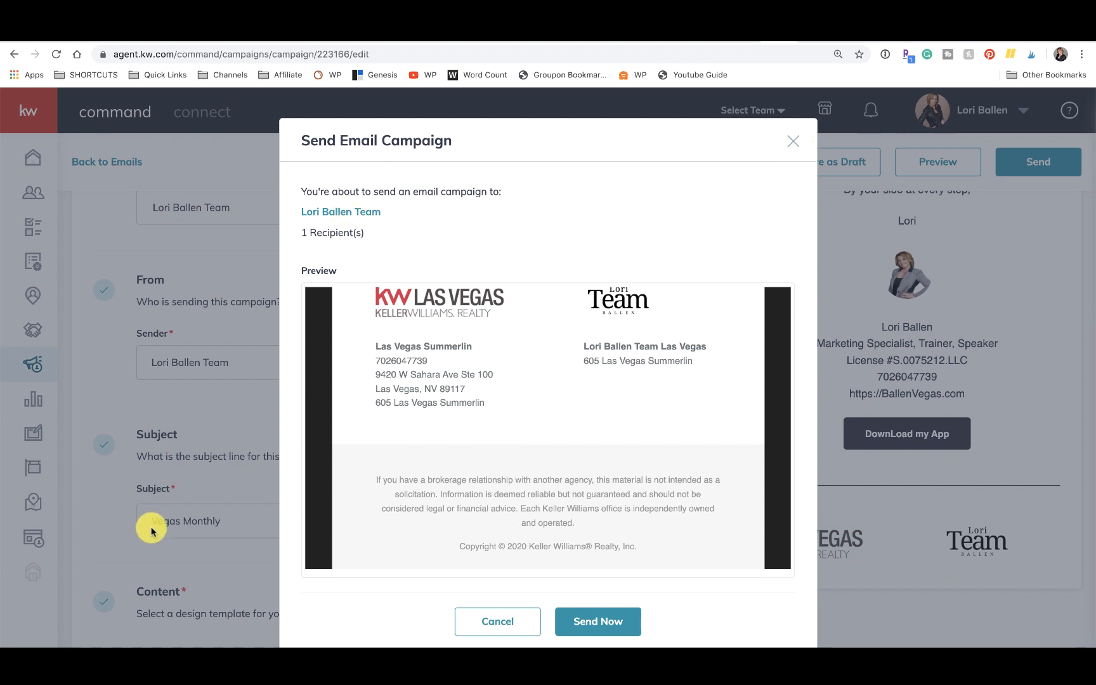
Send the Vegas Monthly newsletter campaign to its selected recipient list
{"action": "scroll", "coordinate": [585, 481], "scroll_direction": "down", "scroll_amount": 1}
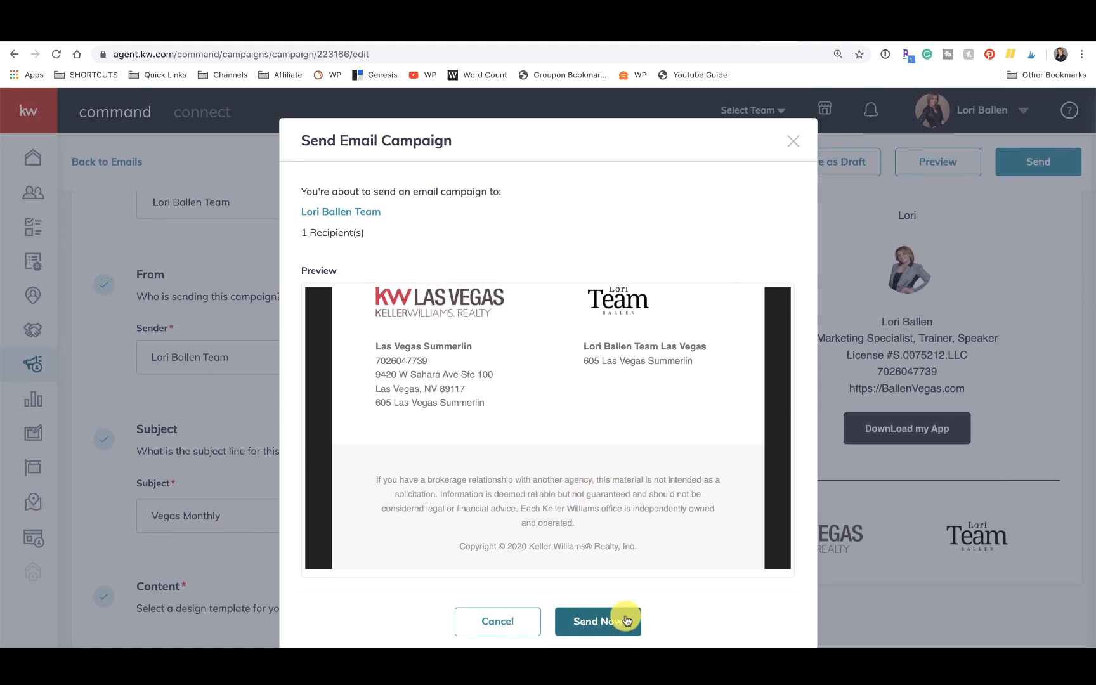
{"action": "left_click", "coordinate": [601, 620]}
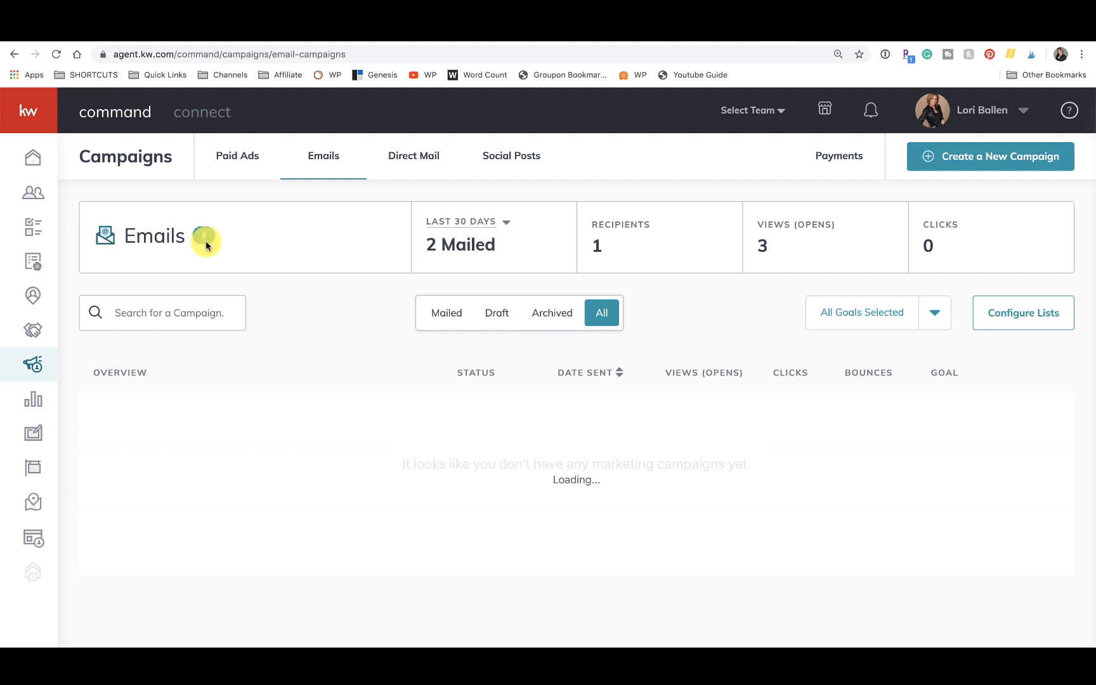
Check the reporting period options for the email statistics, and view the insights of the Newsletter campaign mailed Mar 10, 2020
{"action": "left_click", "coordinate": [485, 227]}
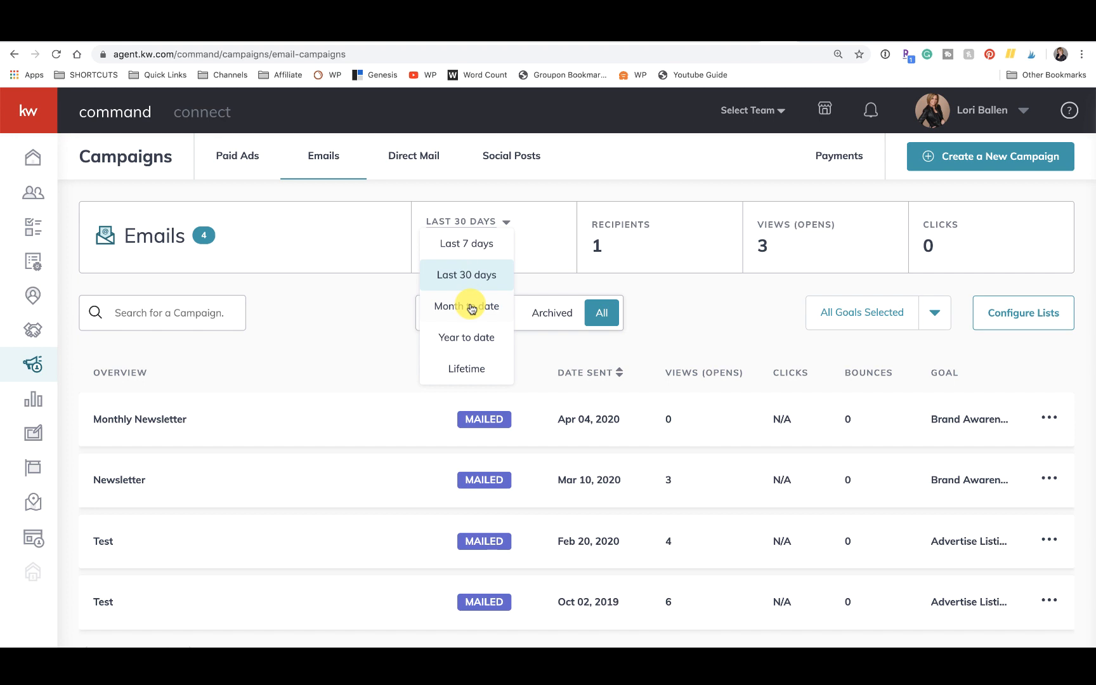
{"action": "left_click", "coordinate": [384, 388]}
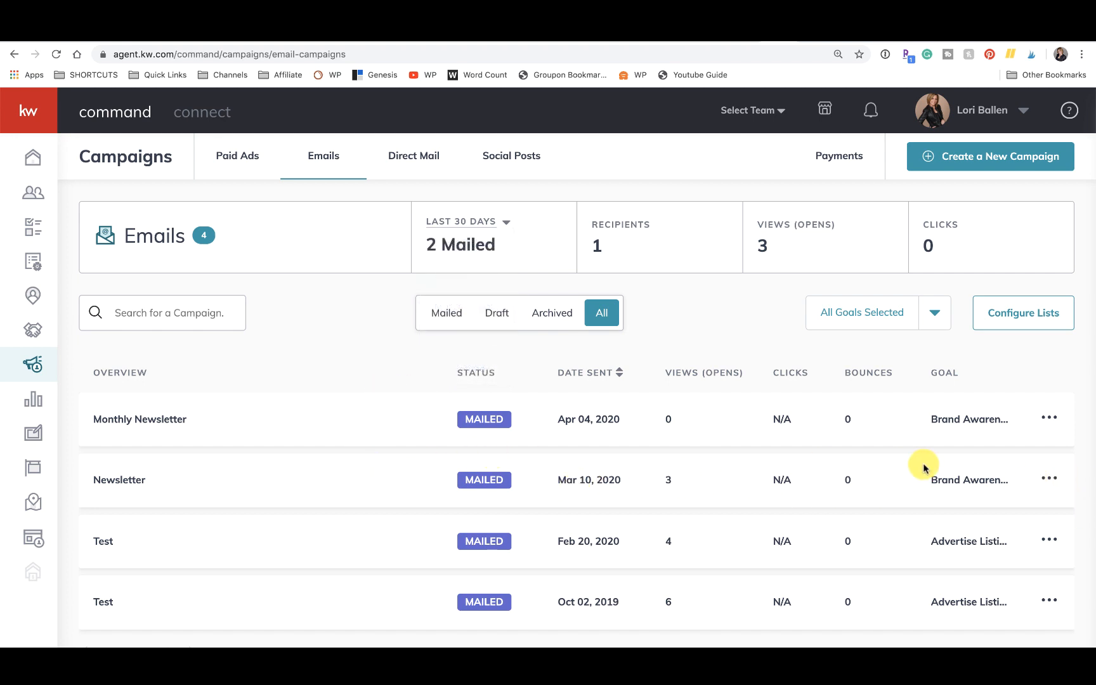
{"action": "left_click", "coordinate": [1050, 479]}
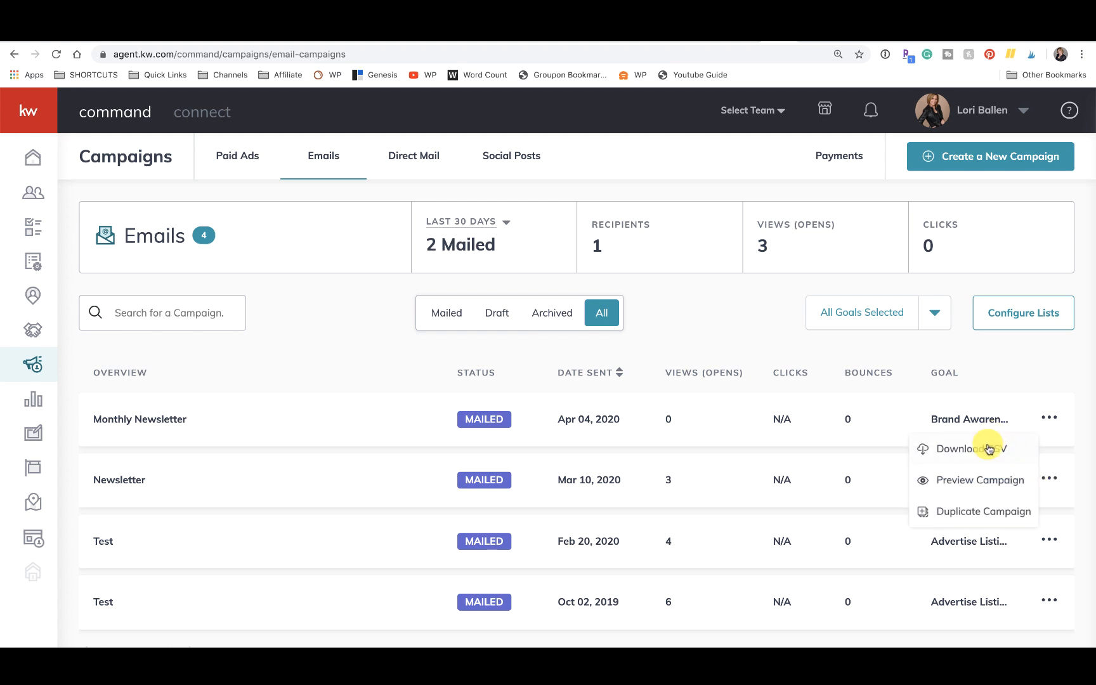
{"action": "left_click", "coordinate": [989, 482]}
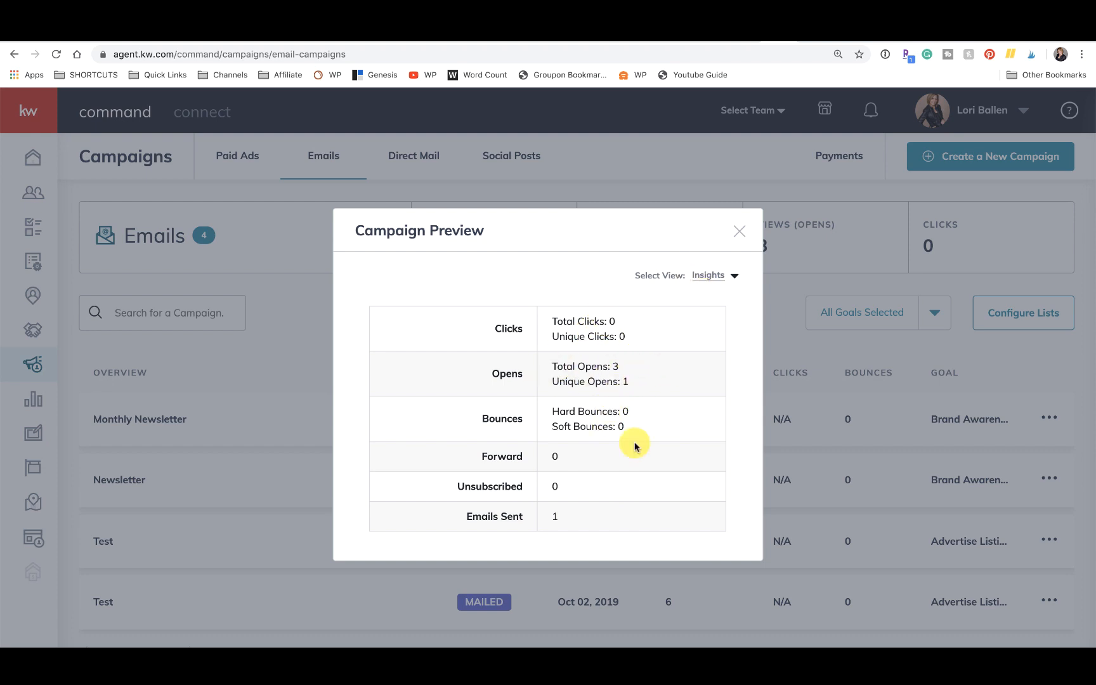
{"action": "left_click", "coordinate": [740, 235]}
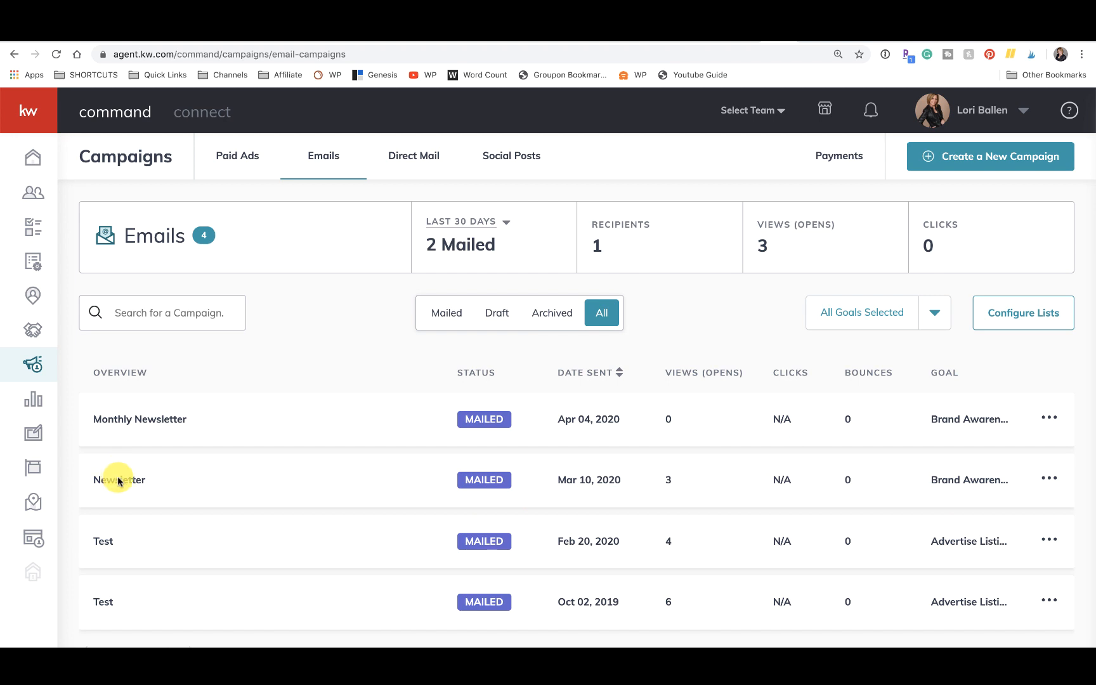
Review the actions available for the mailed Newsletter and Monthly Newsletter campaigns without choosing any
{"action": "left_click", "coordinate": [1049, 479]}
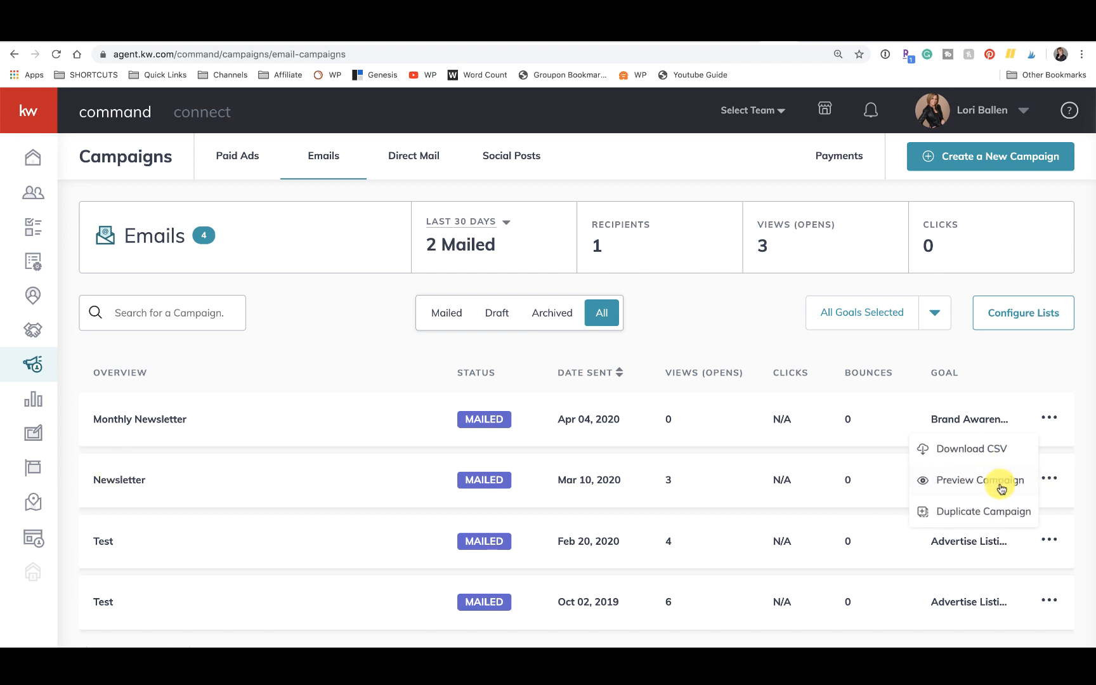
{"action": "left_click", "coordinate": [1064, 375]}
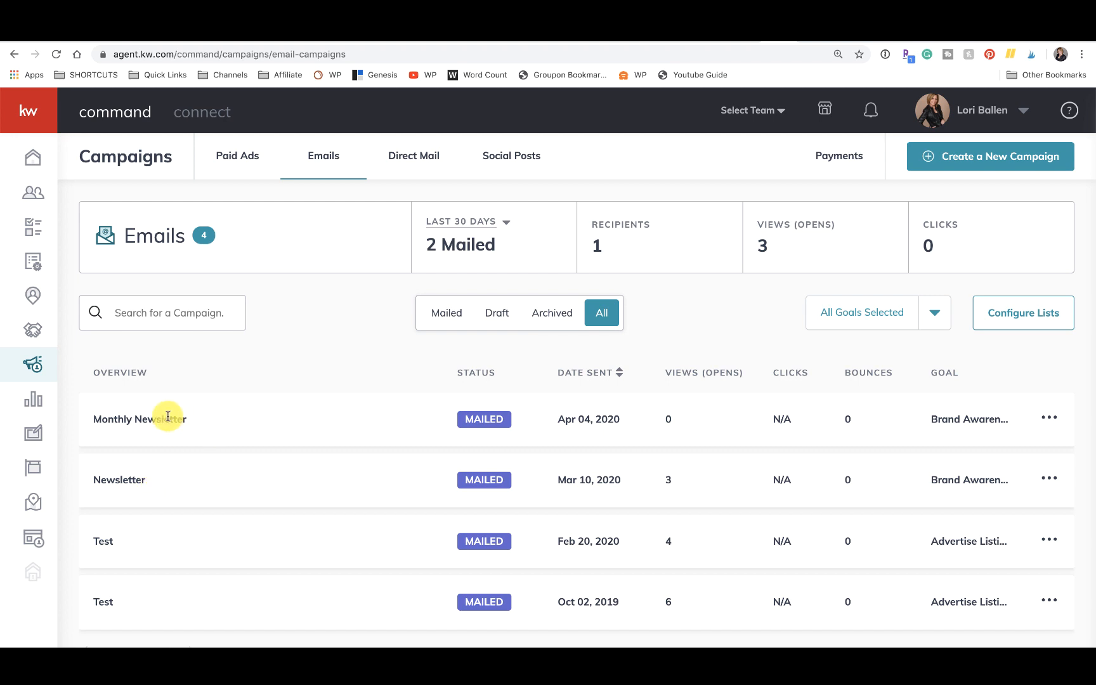
{"action": "left_click", "coordinate": [1052, 419]}
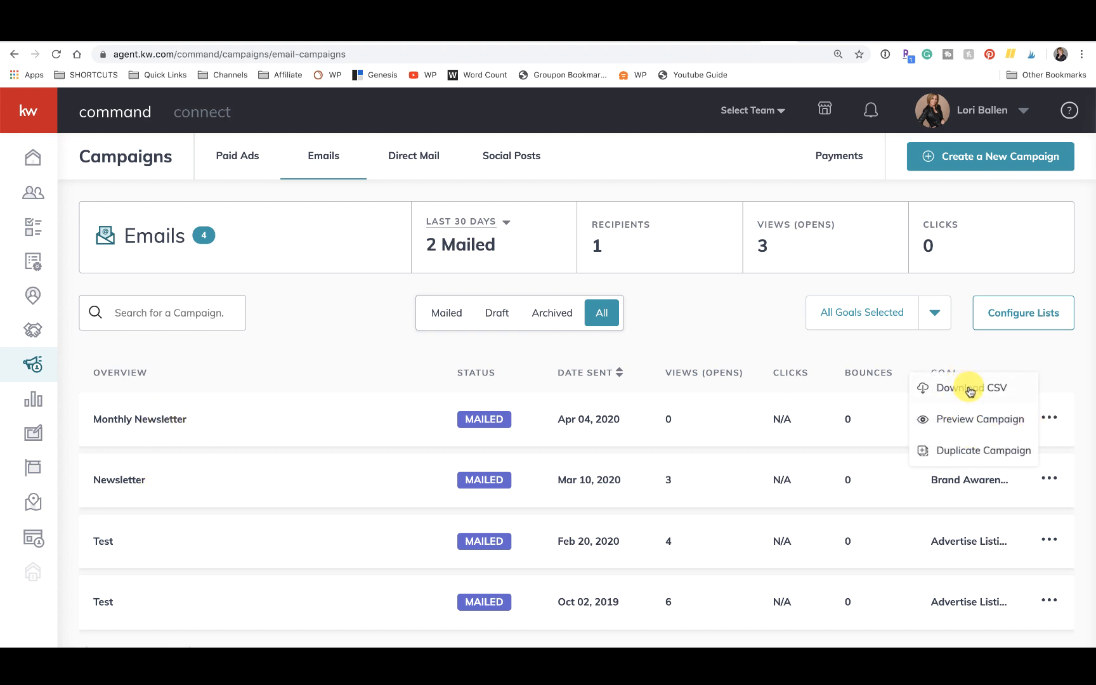
{"action": "left_click", "coordinate": [403, 416]}
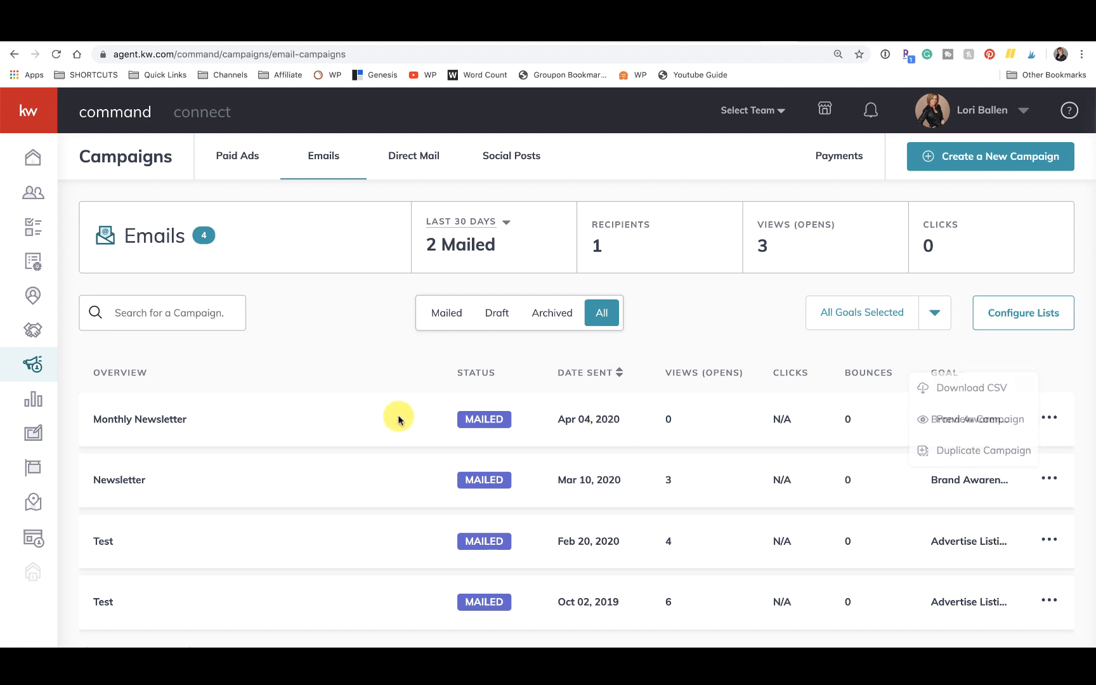
{"action": "scroll", "coordinate": [380, 430], "scroll_direction": "up", "scroll_amount": 1}
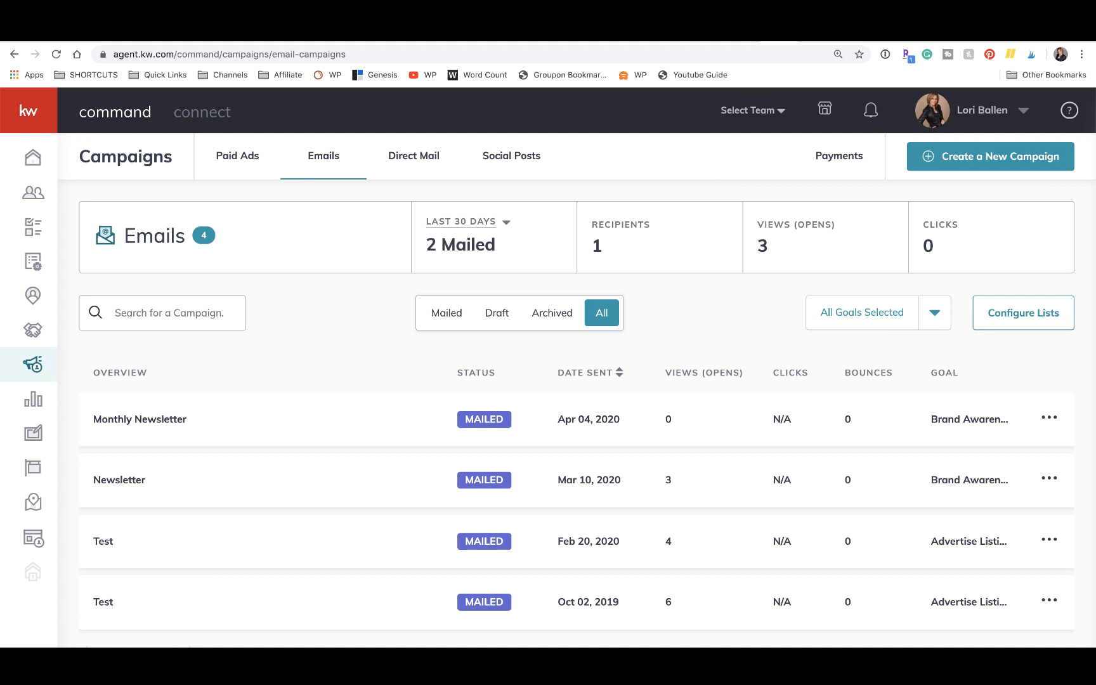
{"action": "left_click", "coordinate": [801, 5]}
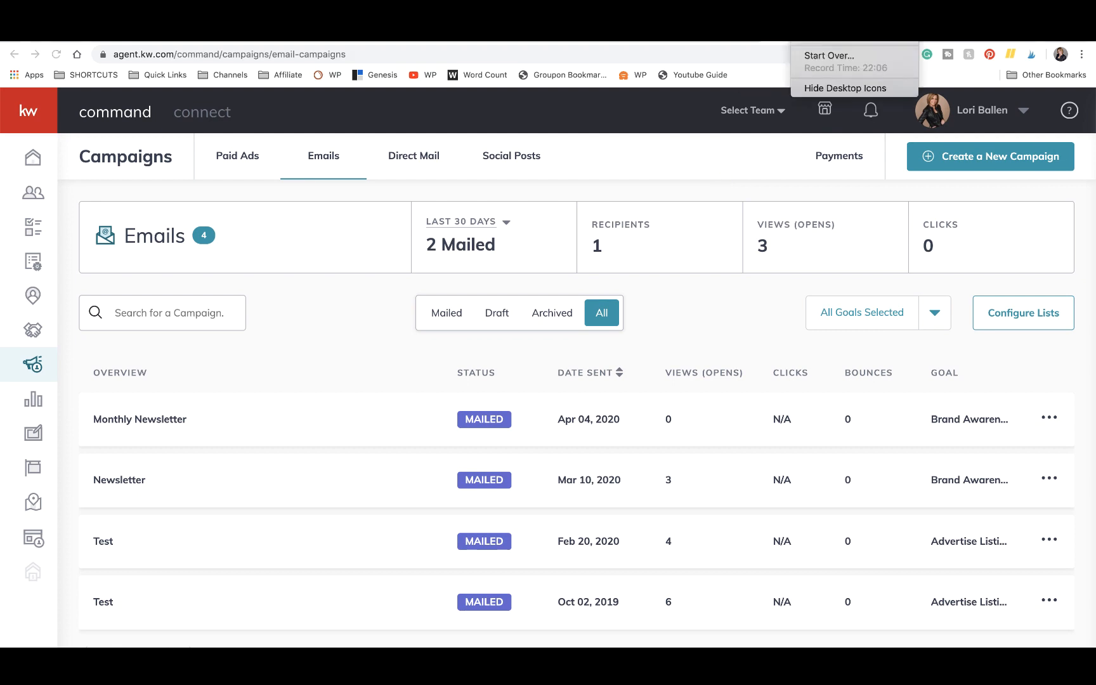